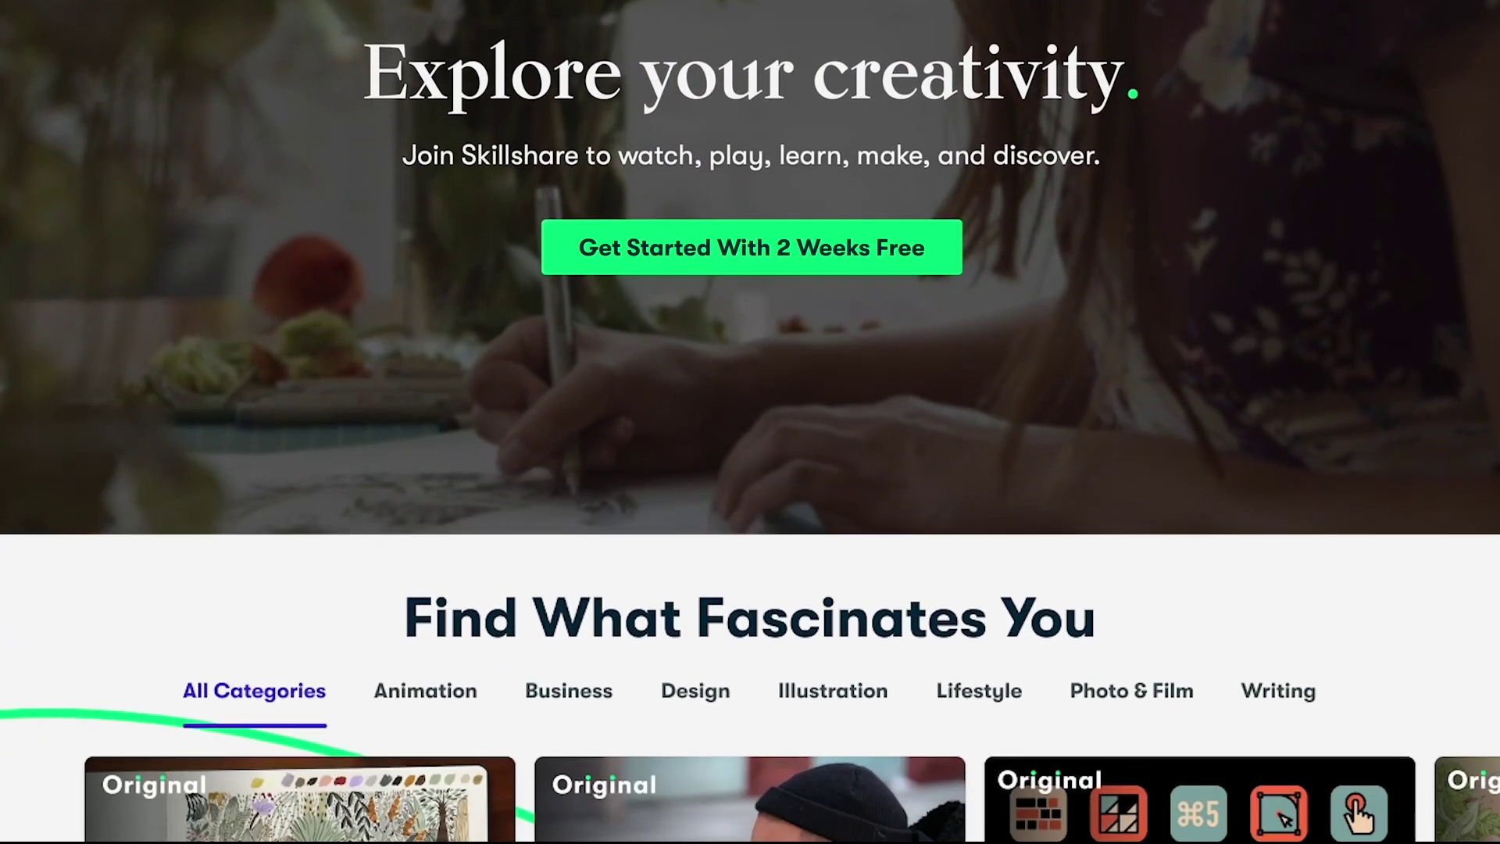
Step: Browse Skillshare's Animation category and look through its listed classes
scroll(498, 594, "down", 3)
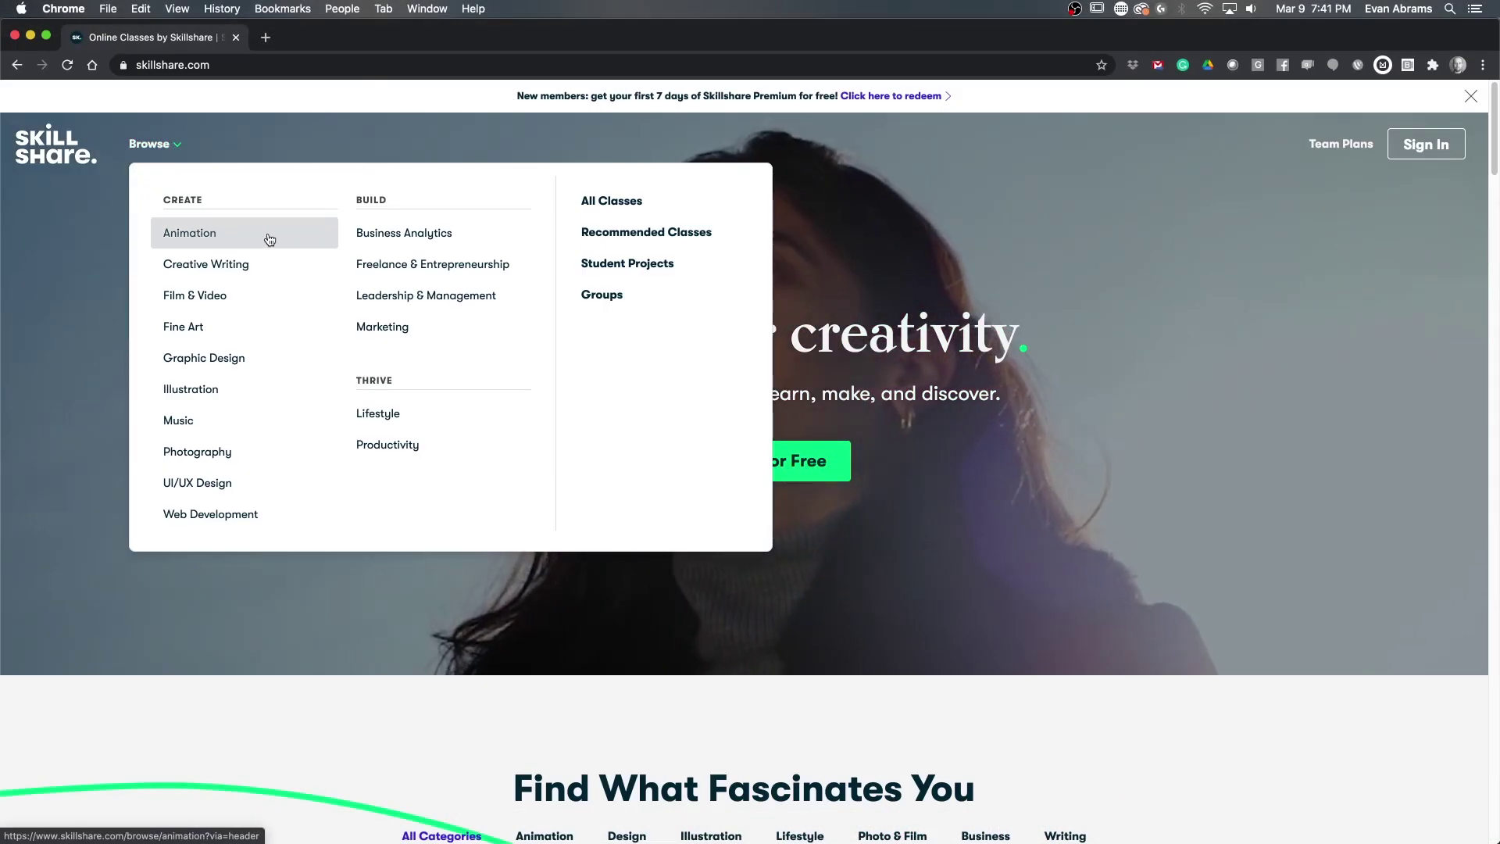
left_click(270, 239)
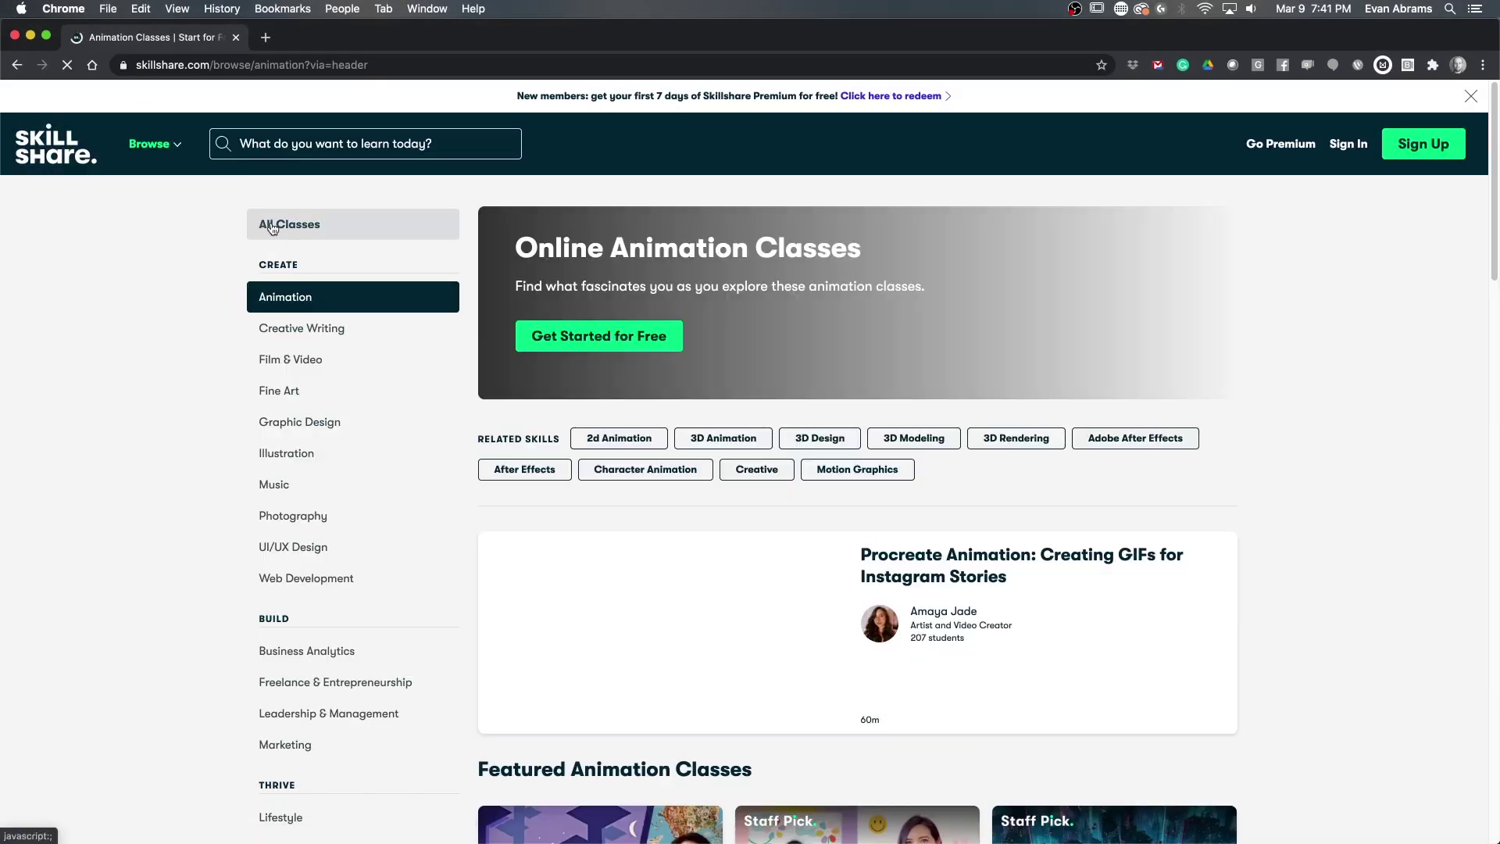
left_click_drag(1492, 197, 1489, 480)
Step: Search the classes for "character" and choose the suggested term Character Animation
left_click(291, 112)
type("character Design")
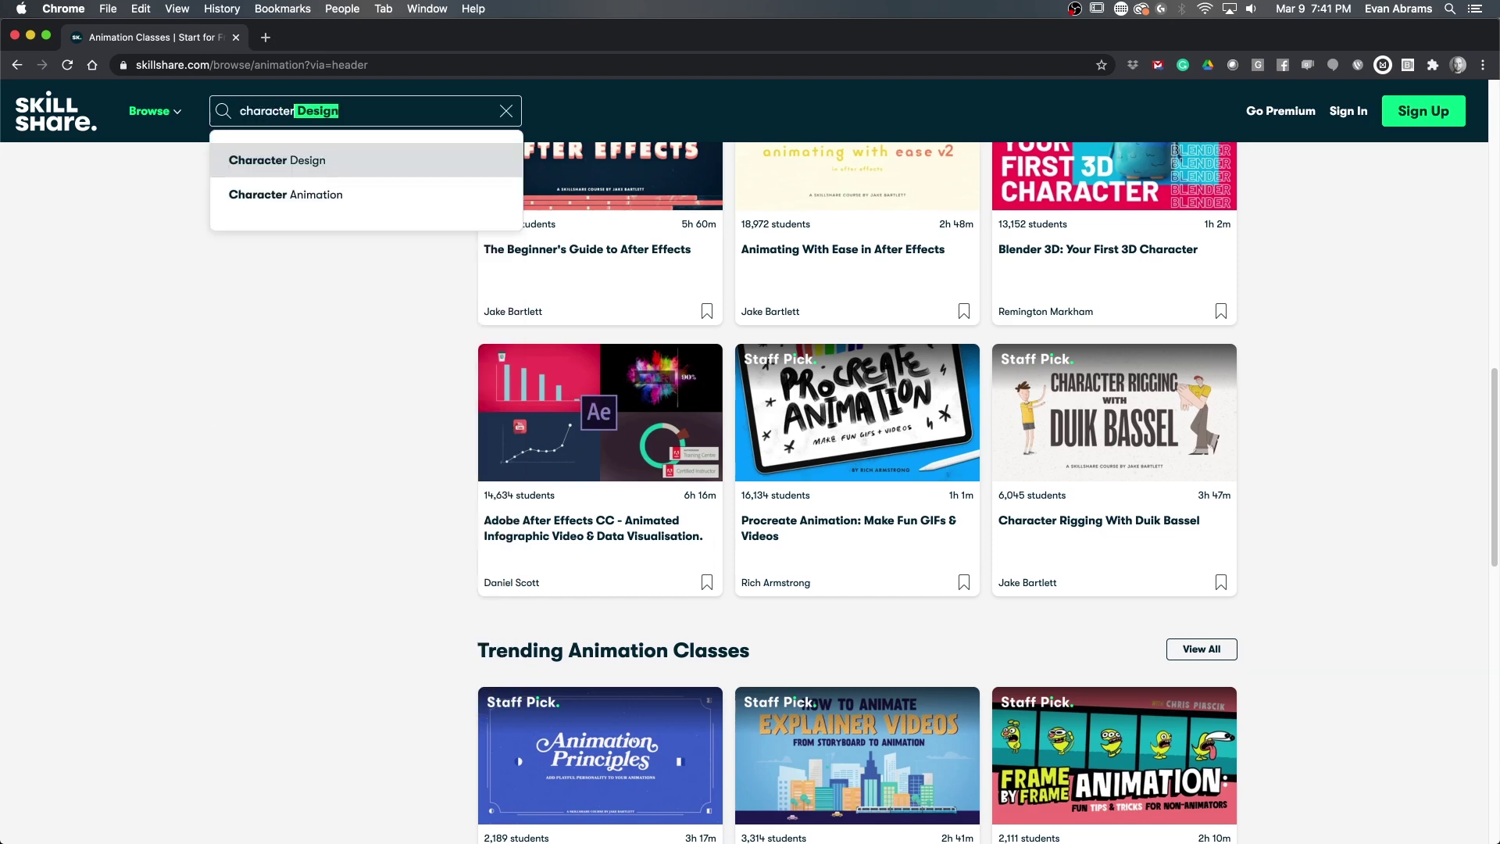
left_click(273, 194)
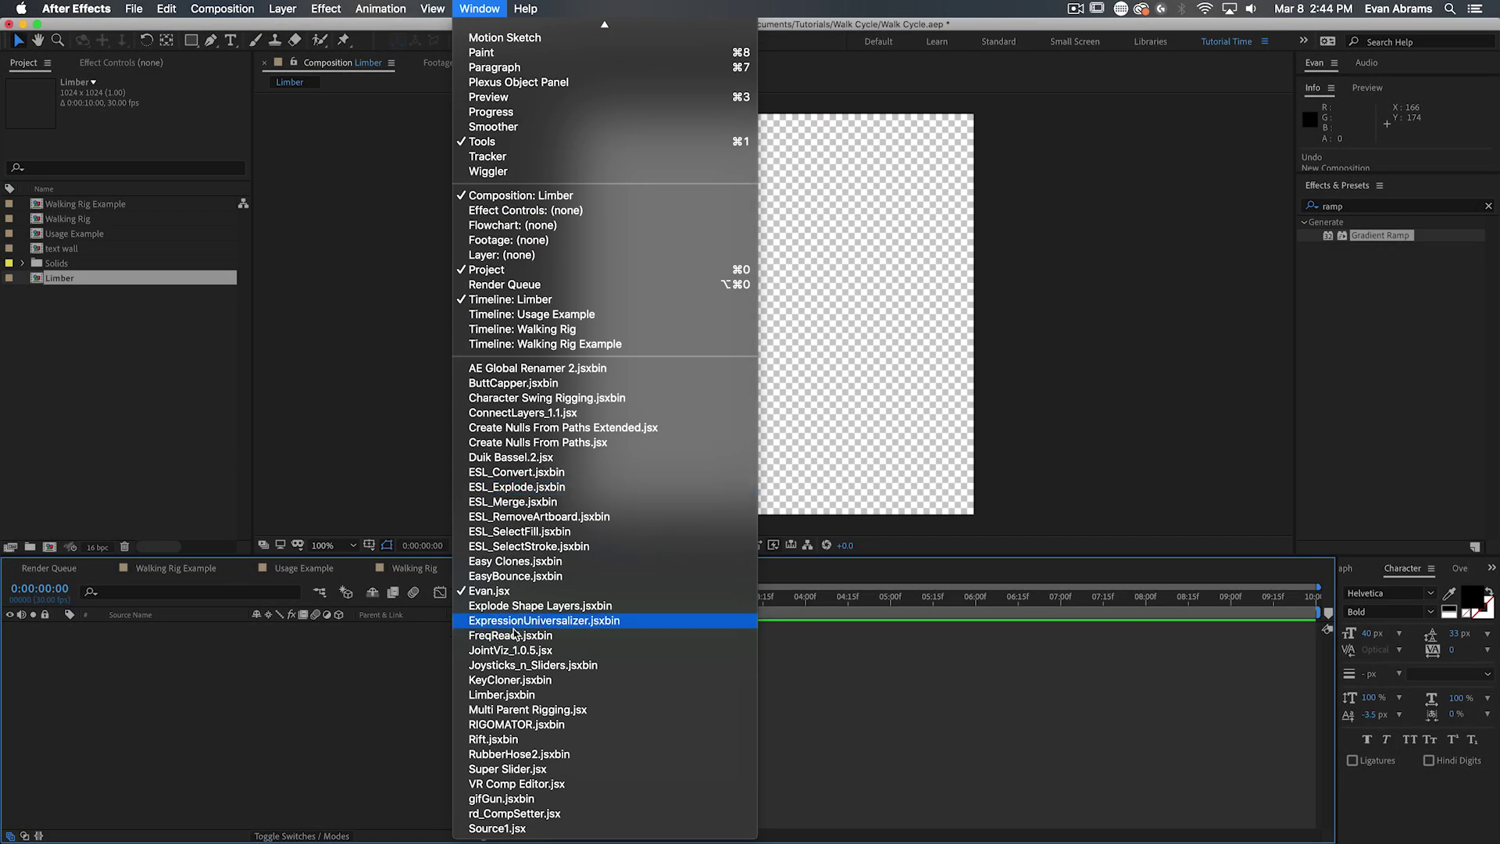
Step: Switch to After Effects, open the Limber.jsxbin script, and shrink its floating window beside the empty composition
left_click(579, 695)
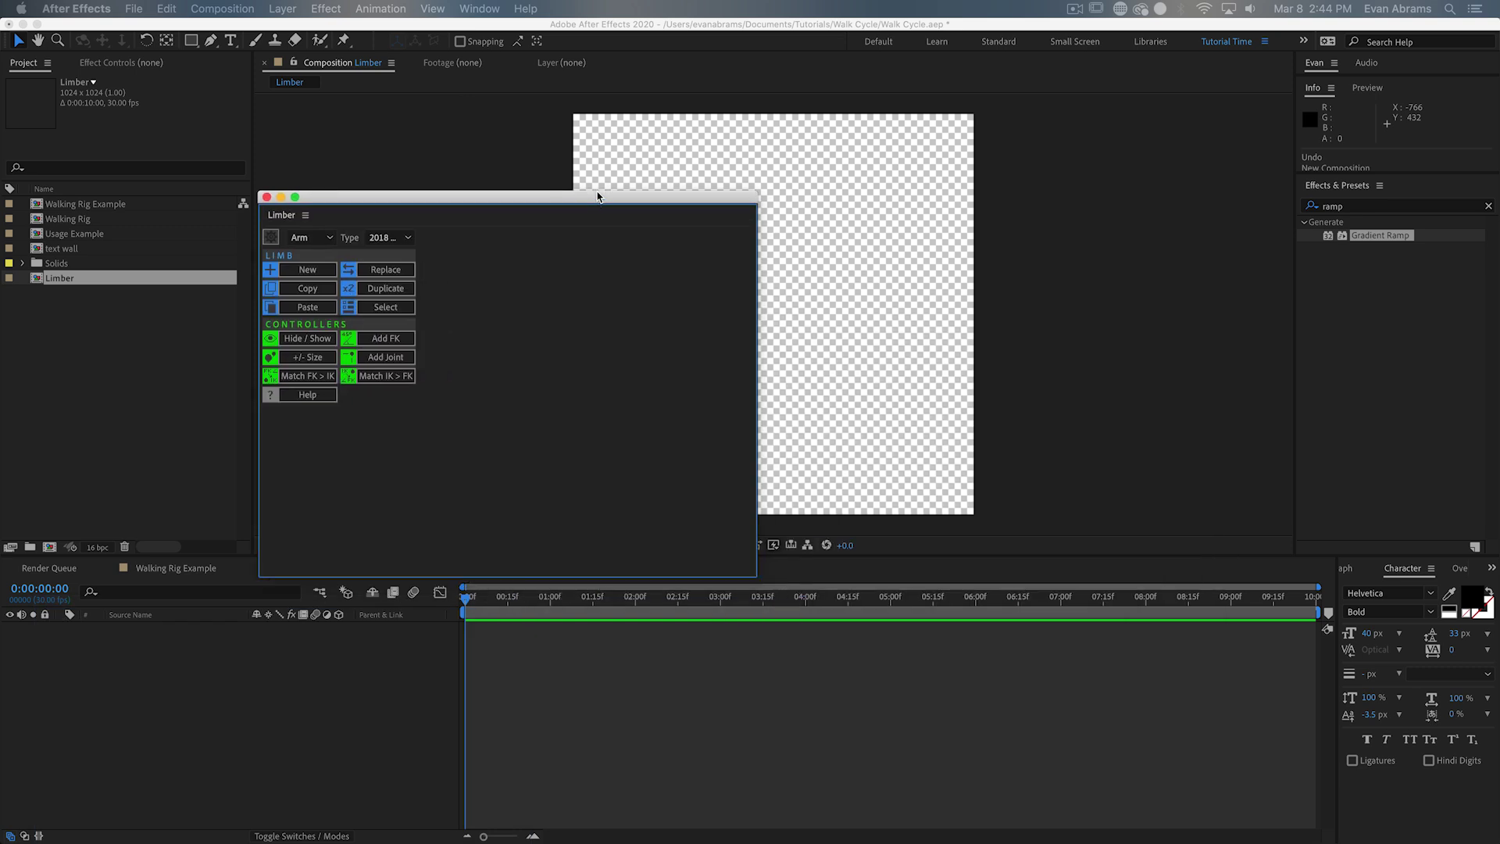
left_click_drag(762, 534, 440, 457)
left_click_drag(367, 179, 485, 132)
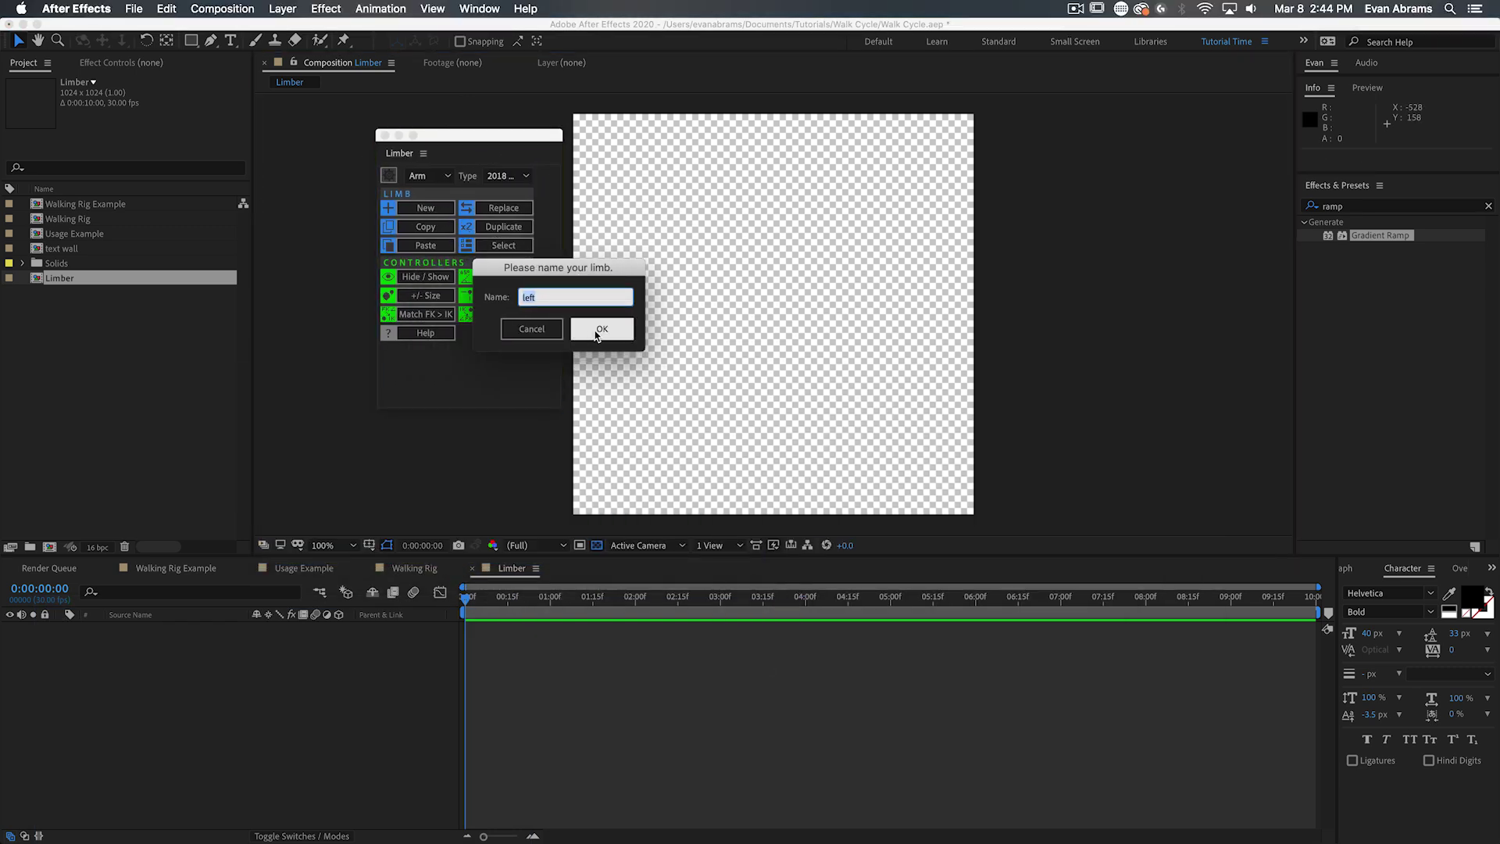
Step: Create a new Limber arm named left and dock the Limber tools beside the Effect Controls
left_click(600, 329)
left_click_drag(394, 152, 178, 220)
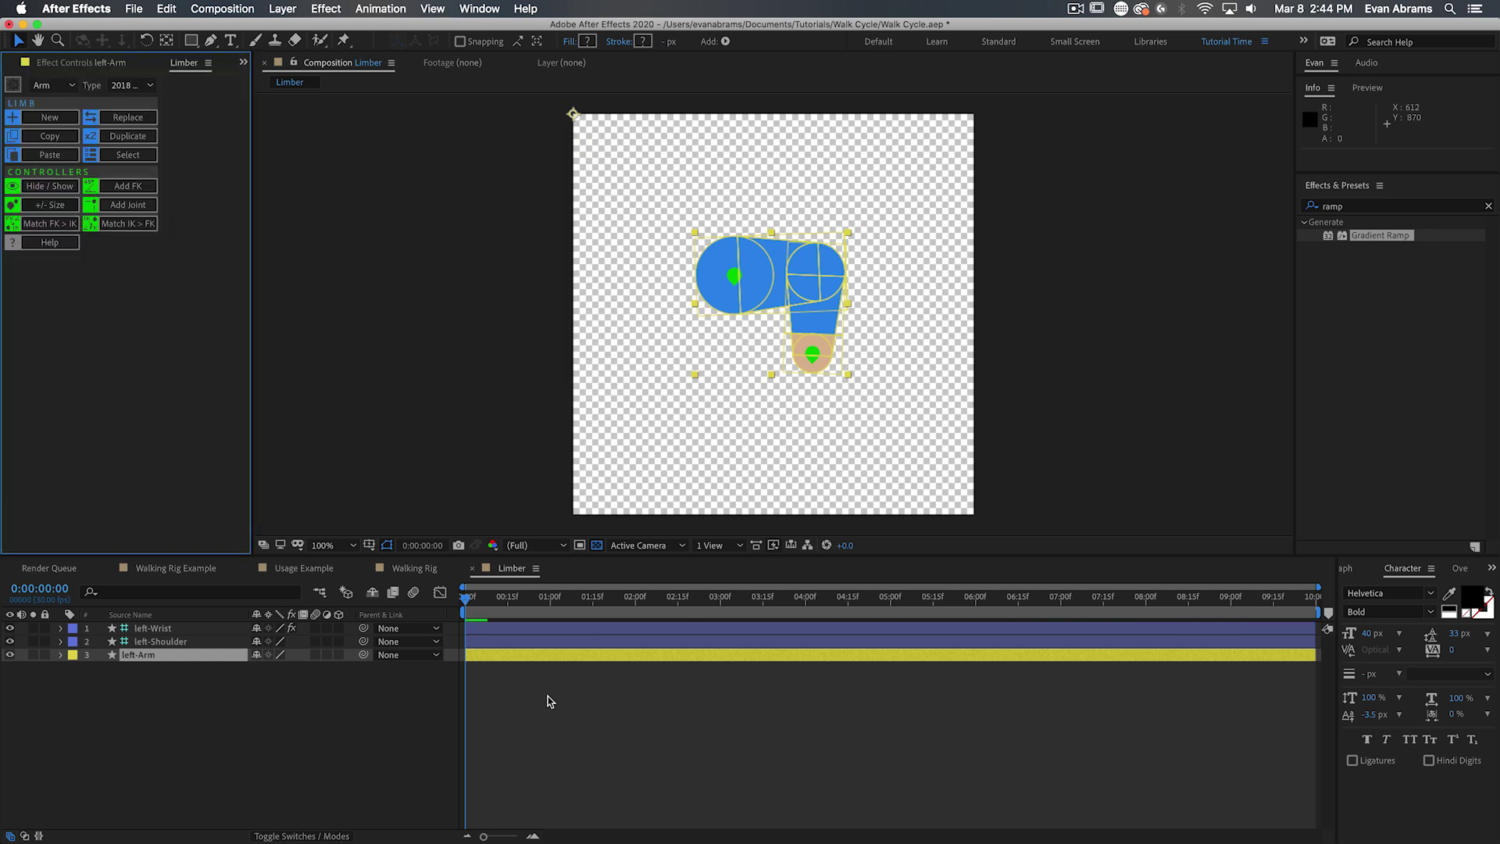
left_click(548, 697)
Step: Try bending the new arm by moving its wrist controller, and undo the last move
left_click_drag(812, 355, 739, 245)
left_click_drag(831, 349, 748, 364)
key("super+z")
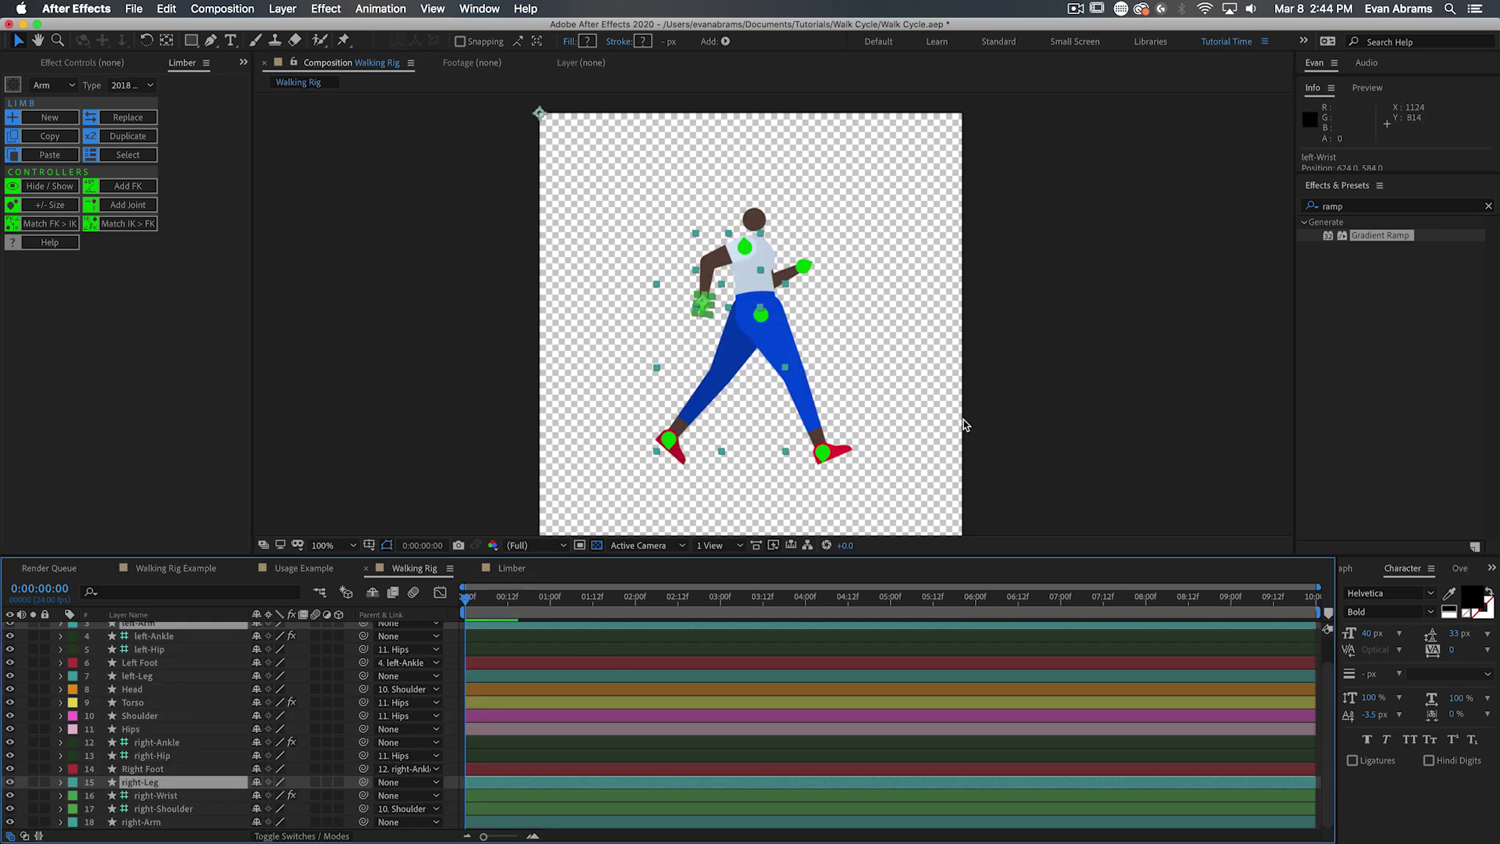
Step: Repose the character in Walking Rig by moving the left ankle, right ankle and right wrist controllers
left_click(966, 425)
key("space")
left_click_drag(844, 361, 879, 355)
left_click_drag(857, 447, 830, 418)
left_click_drag(715, 451, 700, 377)
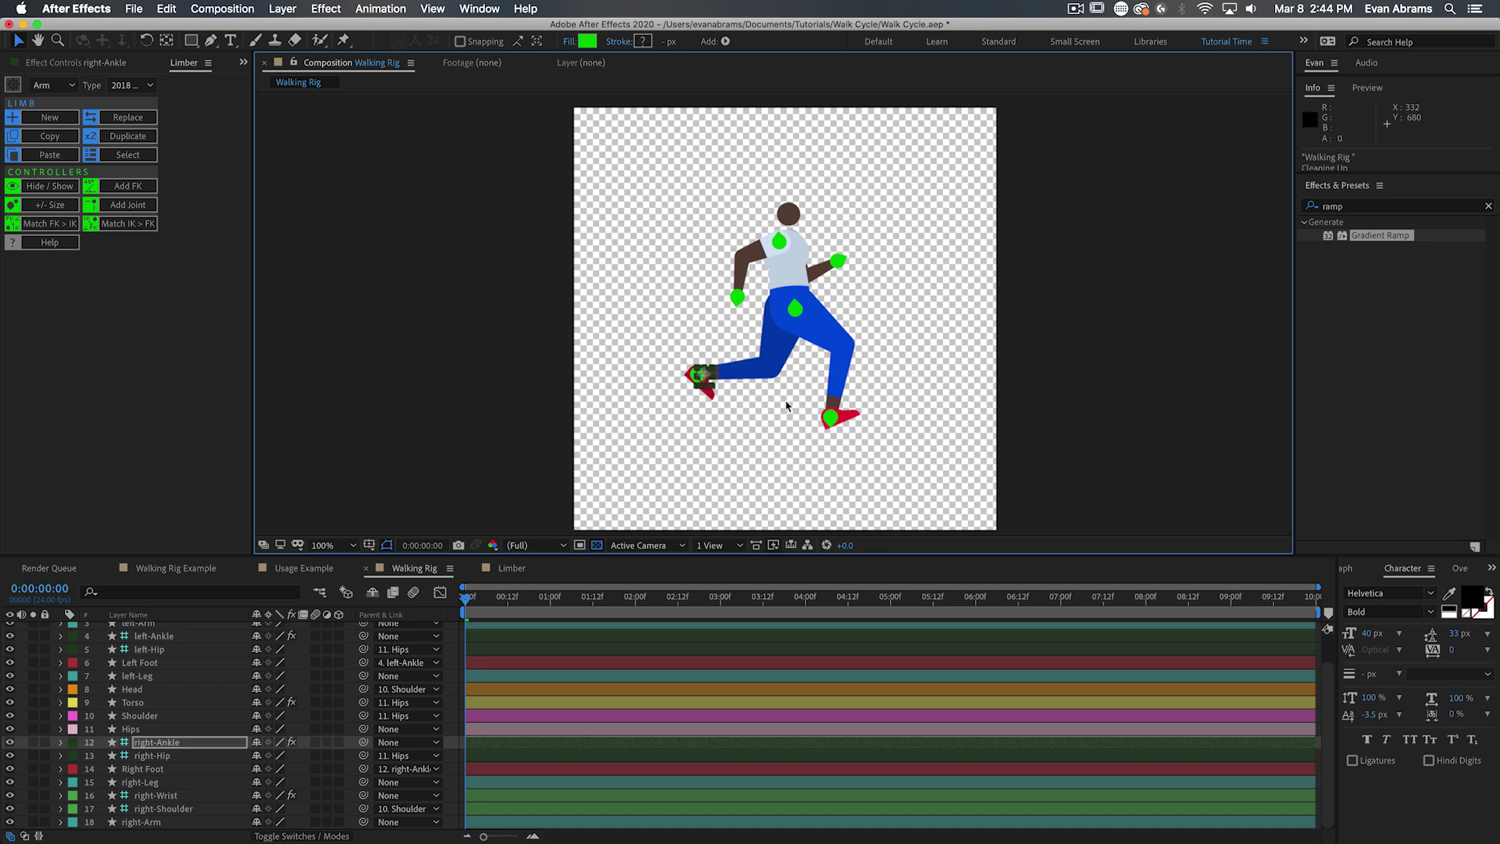
mouse_move(830, 419)
left_mouse_down()
mouse_move(877, 362)
mouse_move(866, 419)
mouse_move(814, 433)
left_mouse_up()
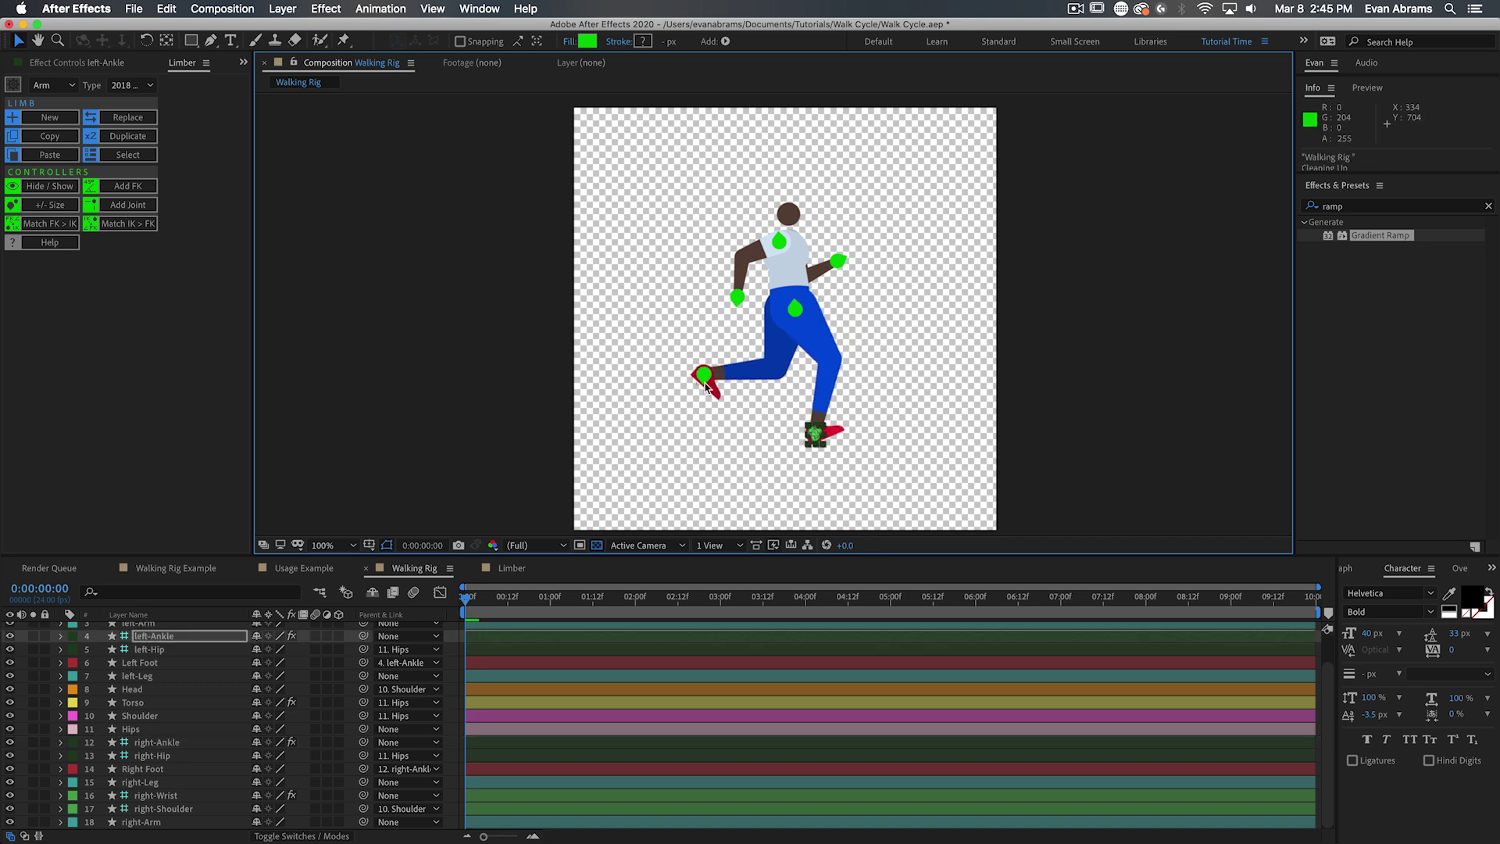
left_click_drag(703, 376, 742, 414)
left_click_drag(839, 261, 869, 244)
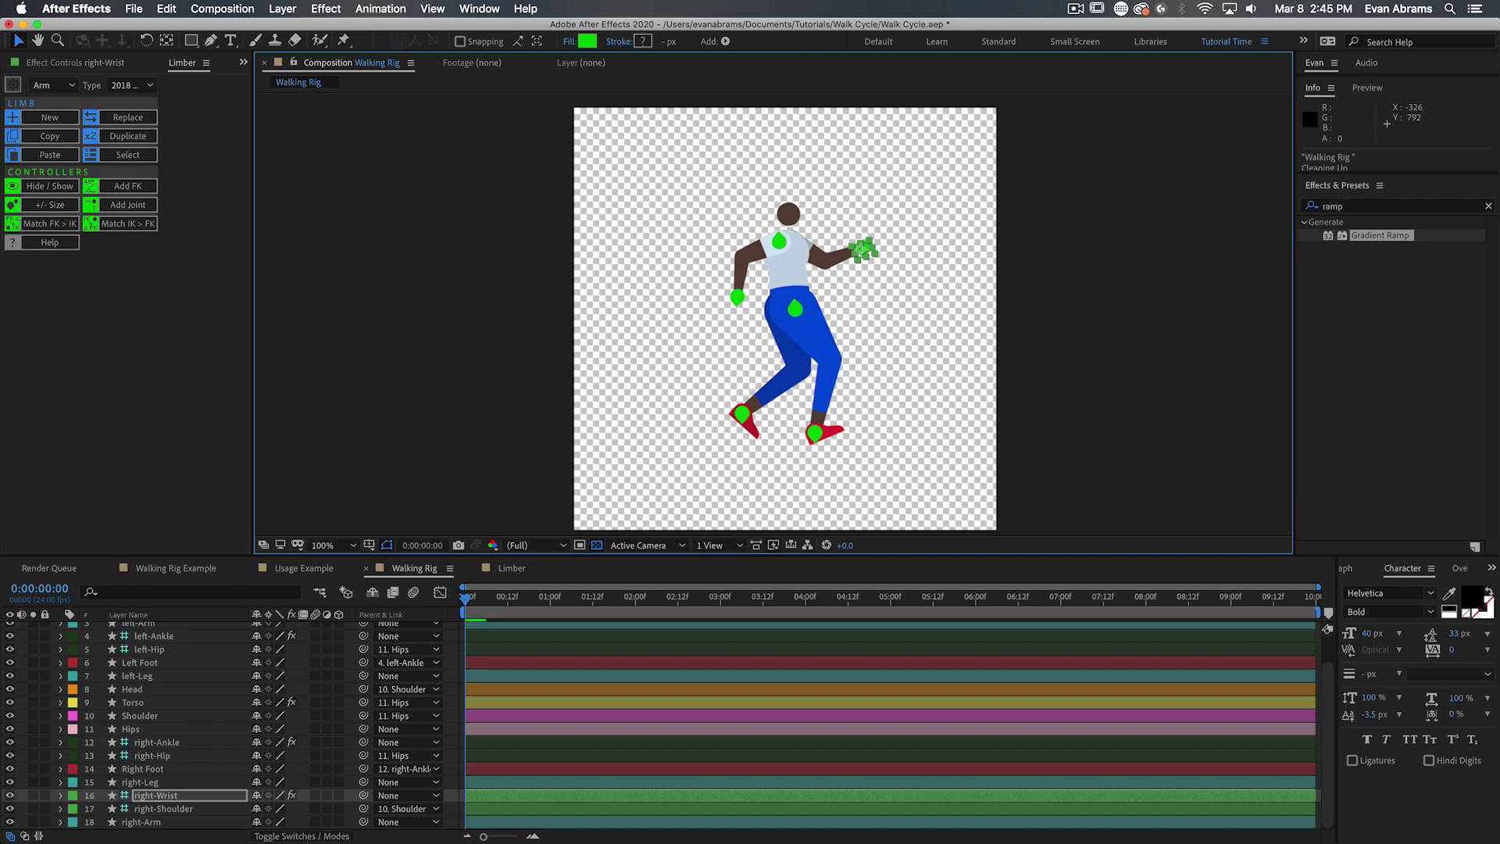
Step: Hide every layer of the rig except the Shoulder and Hips layers
left_click(549, 650)
scroll(507, 726, "up", 3)
key("super+a")
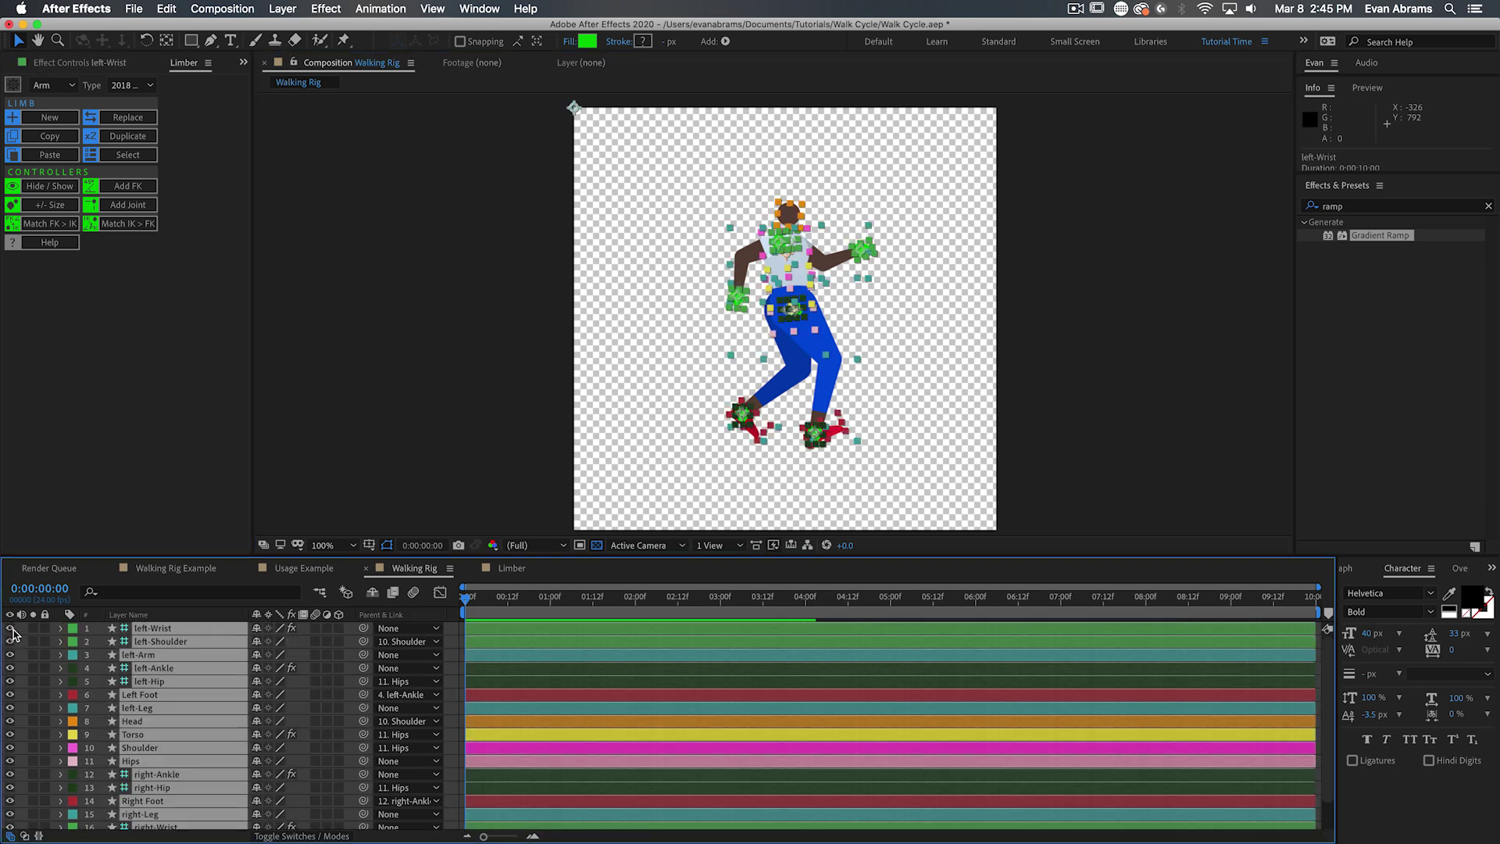
left_click(10, 628)
left_click(403, 502)
scroll(153, 725, "down", 2)
left_click(144, 720)
left_click(10, 721)
left_click(10, 735)
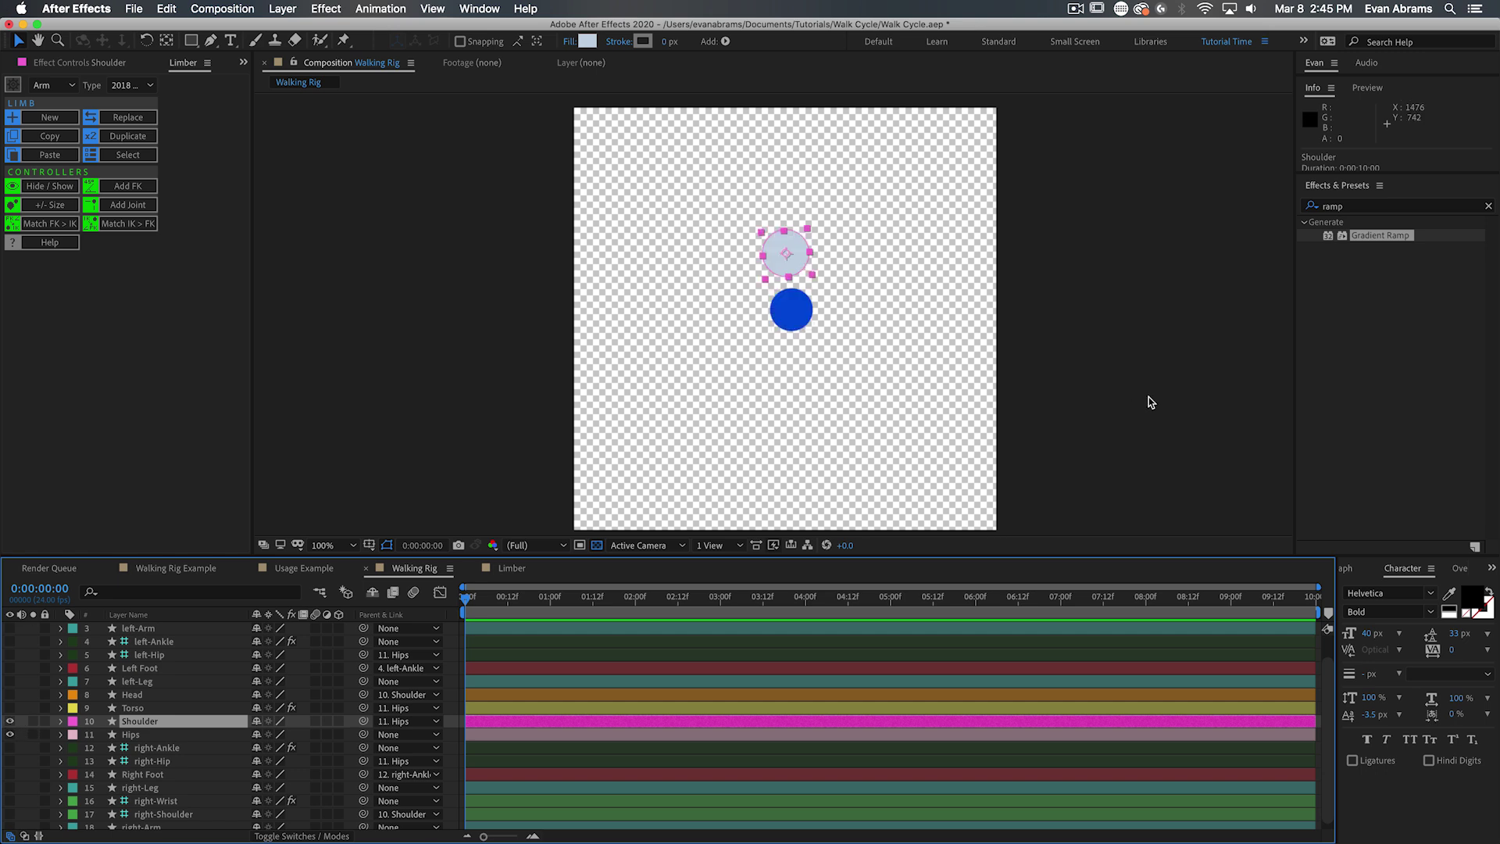
Step: Examine the isolated Shoulder and Hips circles that form the base of the character's body
left_click(1146, 398)
left_click(792, 306)
left_click(790, 265)
left_click(818, 283)
scroll(800, 298, "up", 1)
left_click_drag(800, 298, 787, 340)
left_click(161, 734)
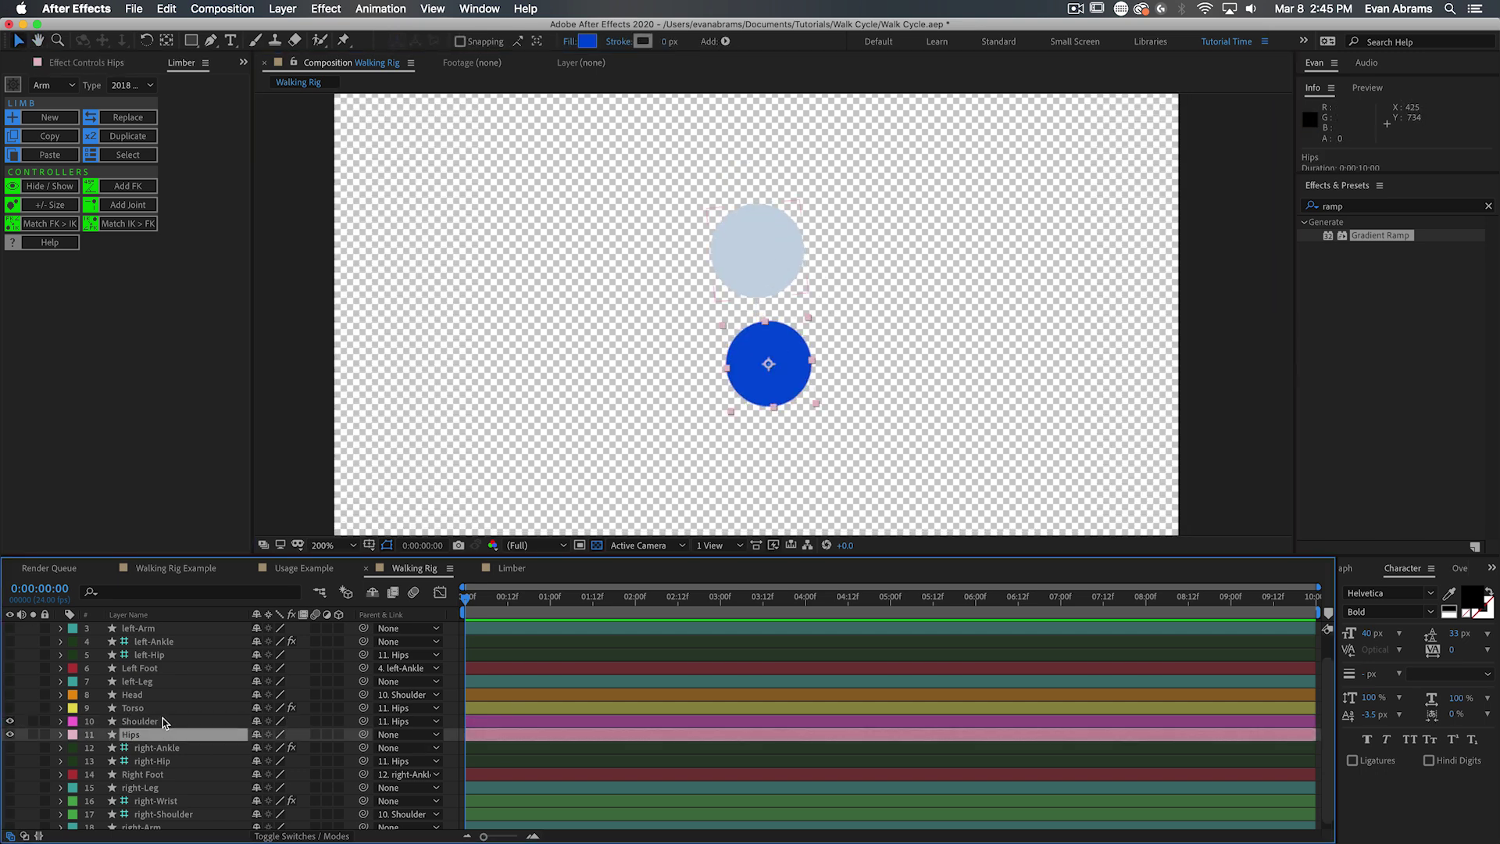
left_click(164, 721, "shift")
key("w")
Step: Make all layers of the walking rig visible again and clear the selection
key("super+a")
left_click(10, 708)
left_click(1181, 467)
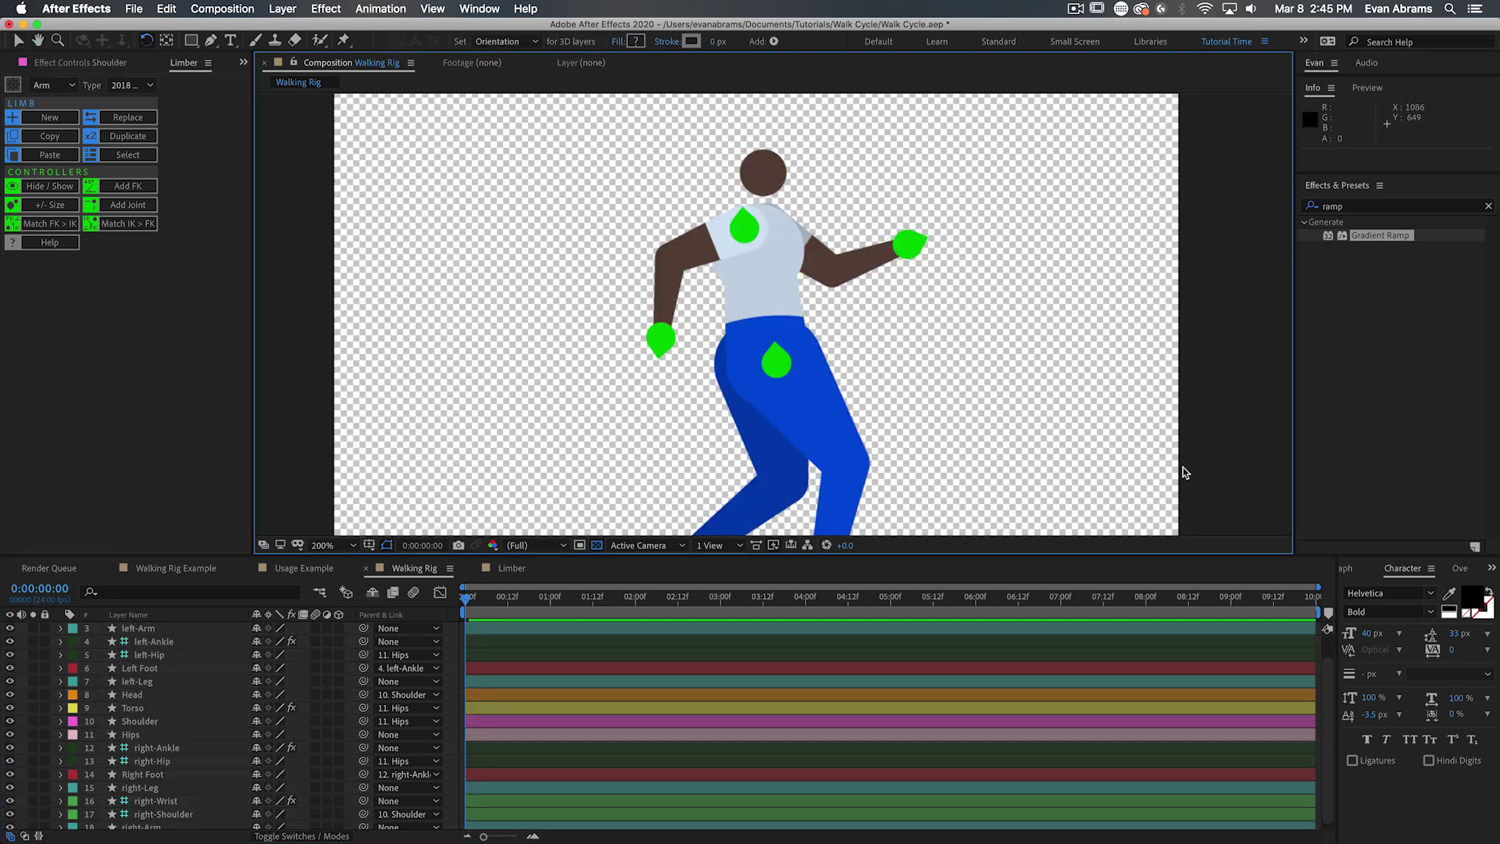
Step: Move the Hips layer to shift the character's whole body relative to the hands and feet
key("v")
left_click(162, 735)
left_click_drag(777, 389, 767, 357)
scroll(795, 386, "down", 1)
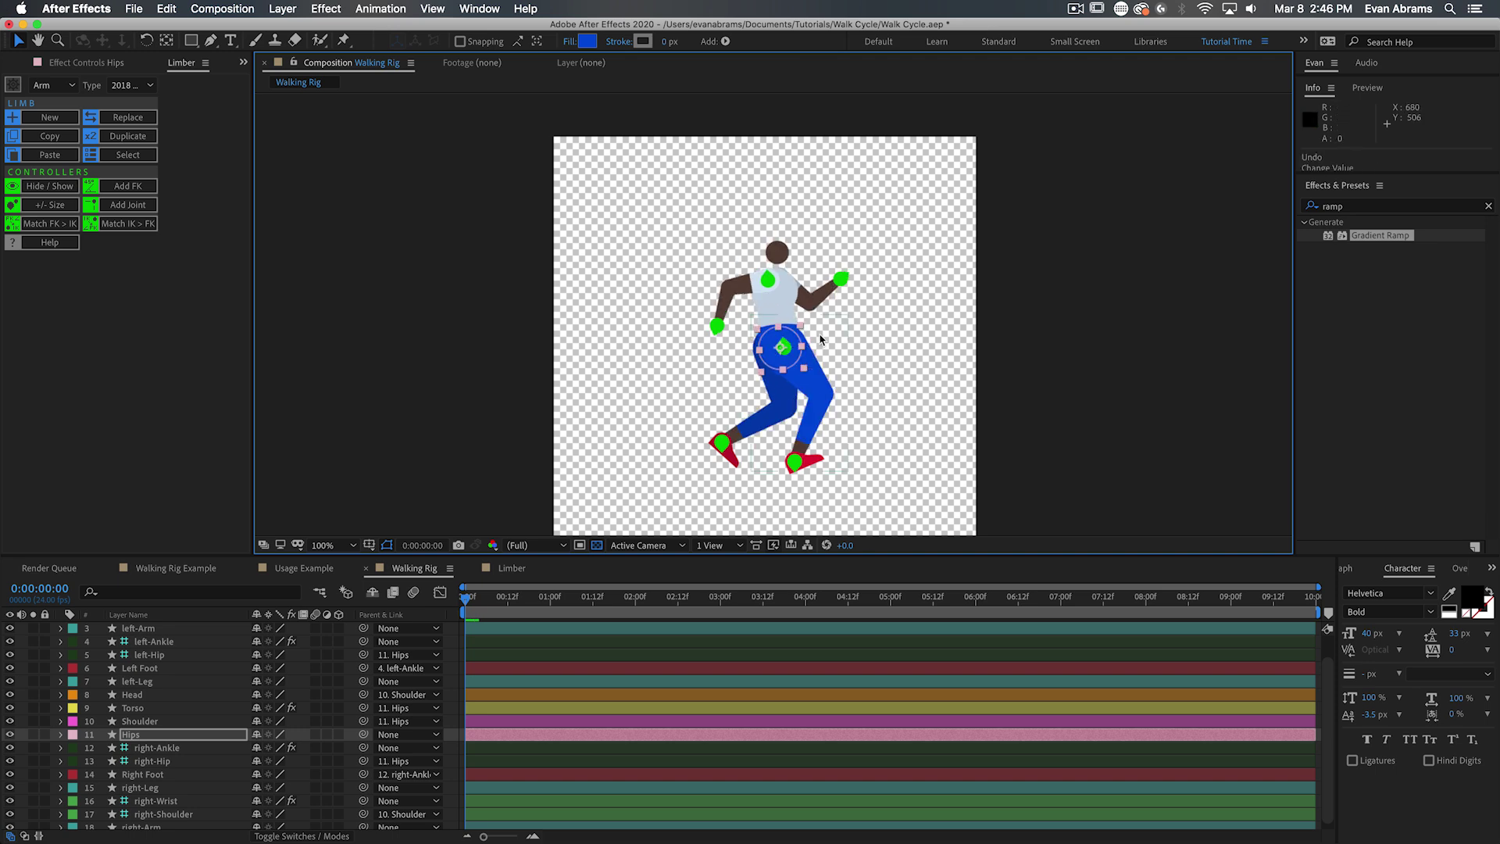
Step: Move the left-Ankle and right-Ankle controllers together and rotate the Left Foot layer about its ankle
left_click(156, 641)
left_click(156, 748, "super")
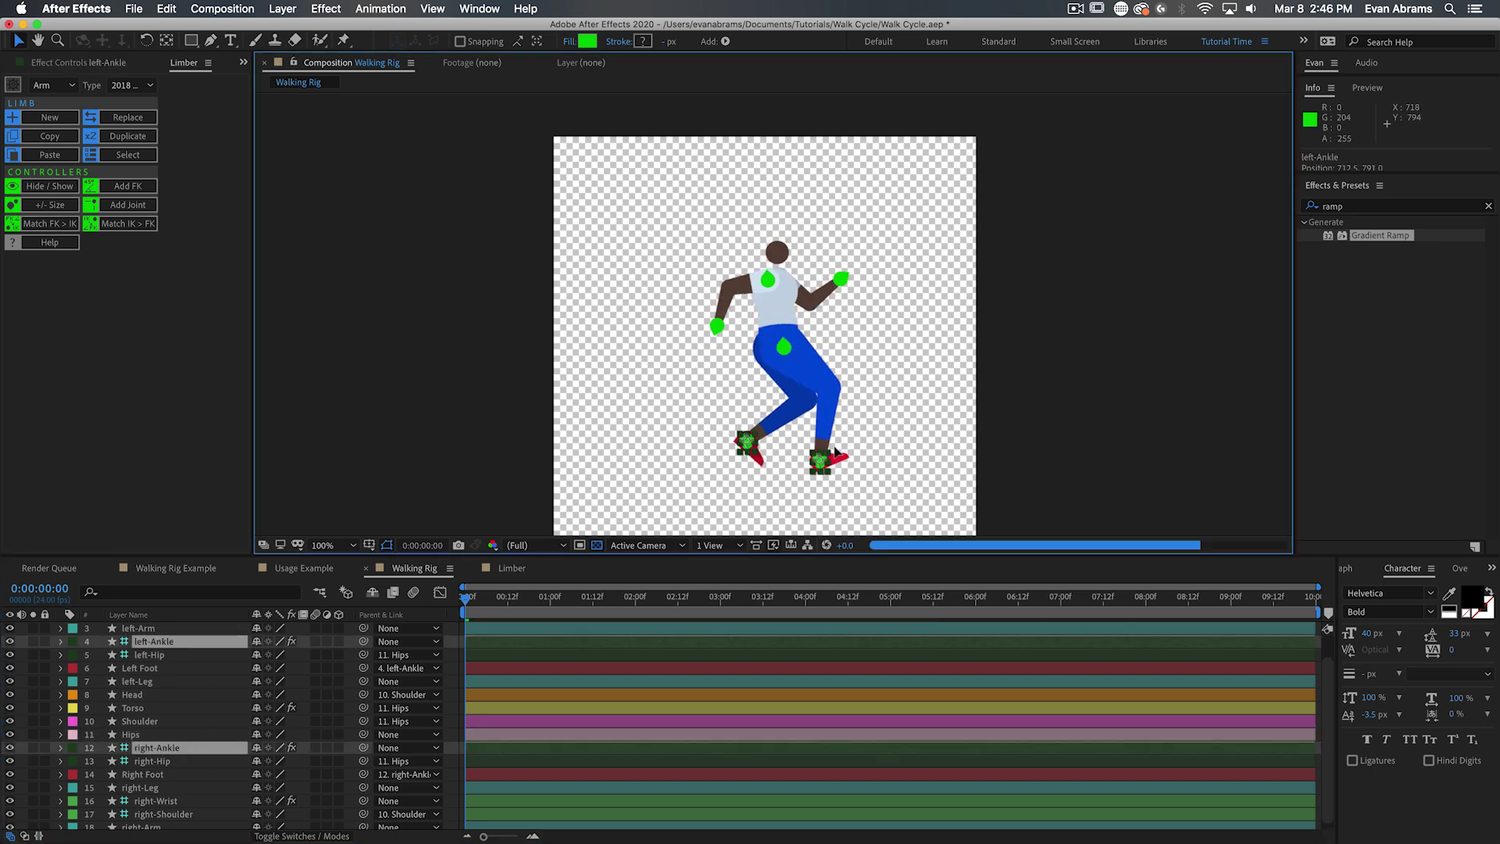
left_click_drag(794, 461, 812, 446)
mouse_move(825, 447)
left_mouse_down()
mouse_move(828, 467)
mouse_move(838, 450)
left_mouse_up()
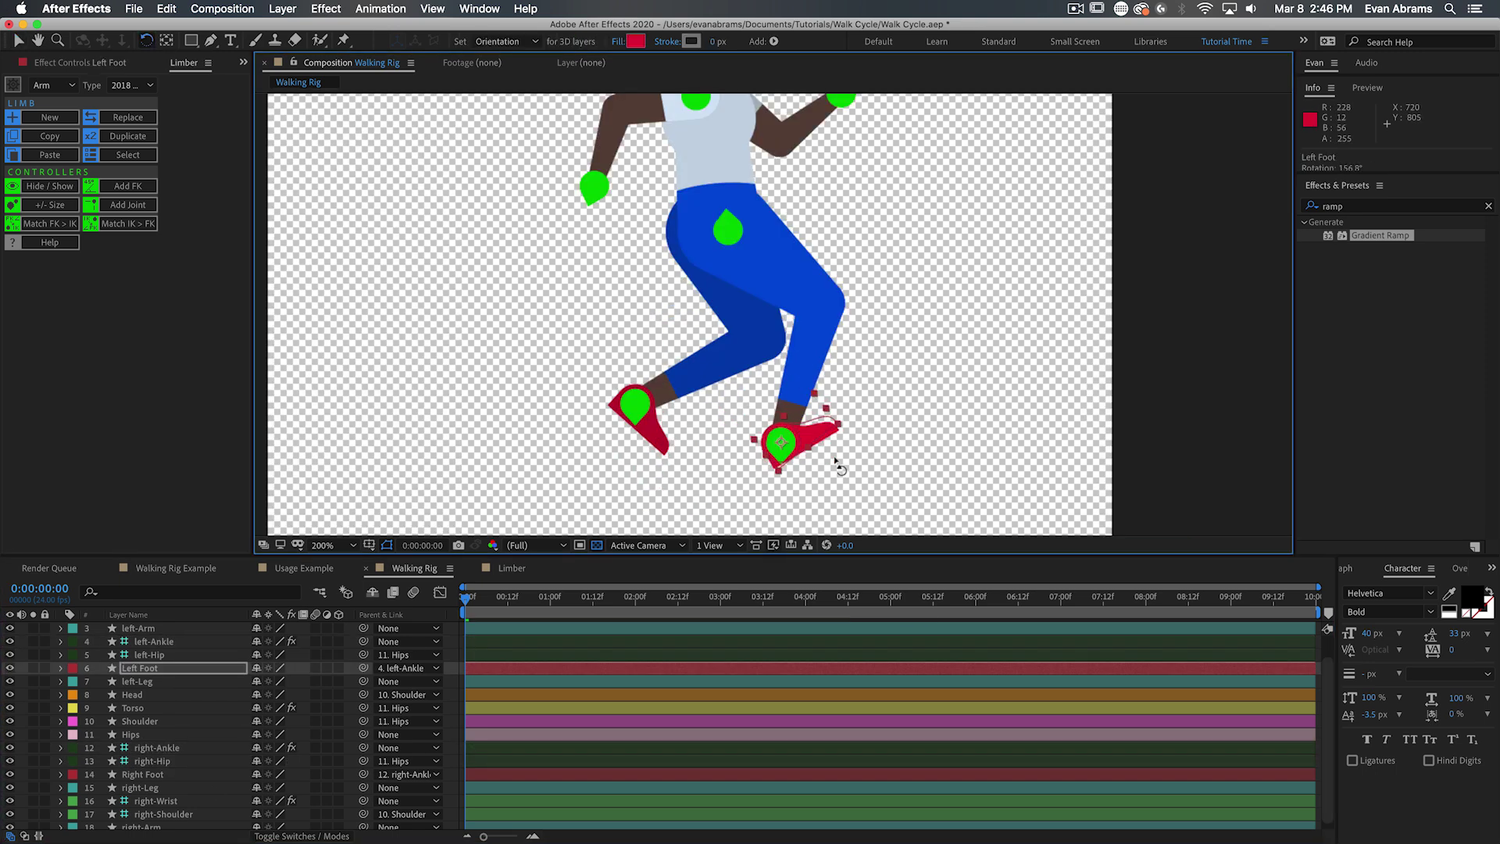
key("v")
left_click(903, 455)
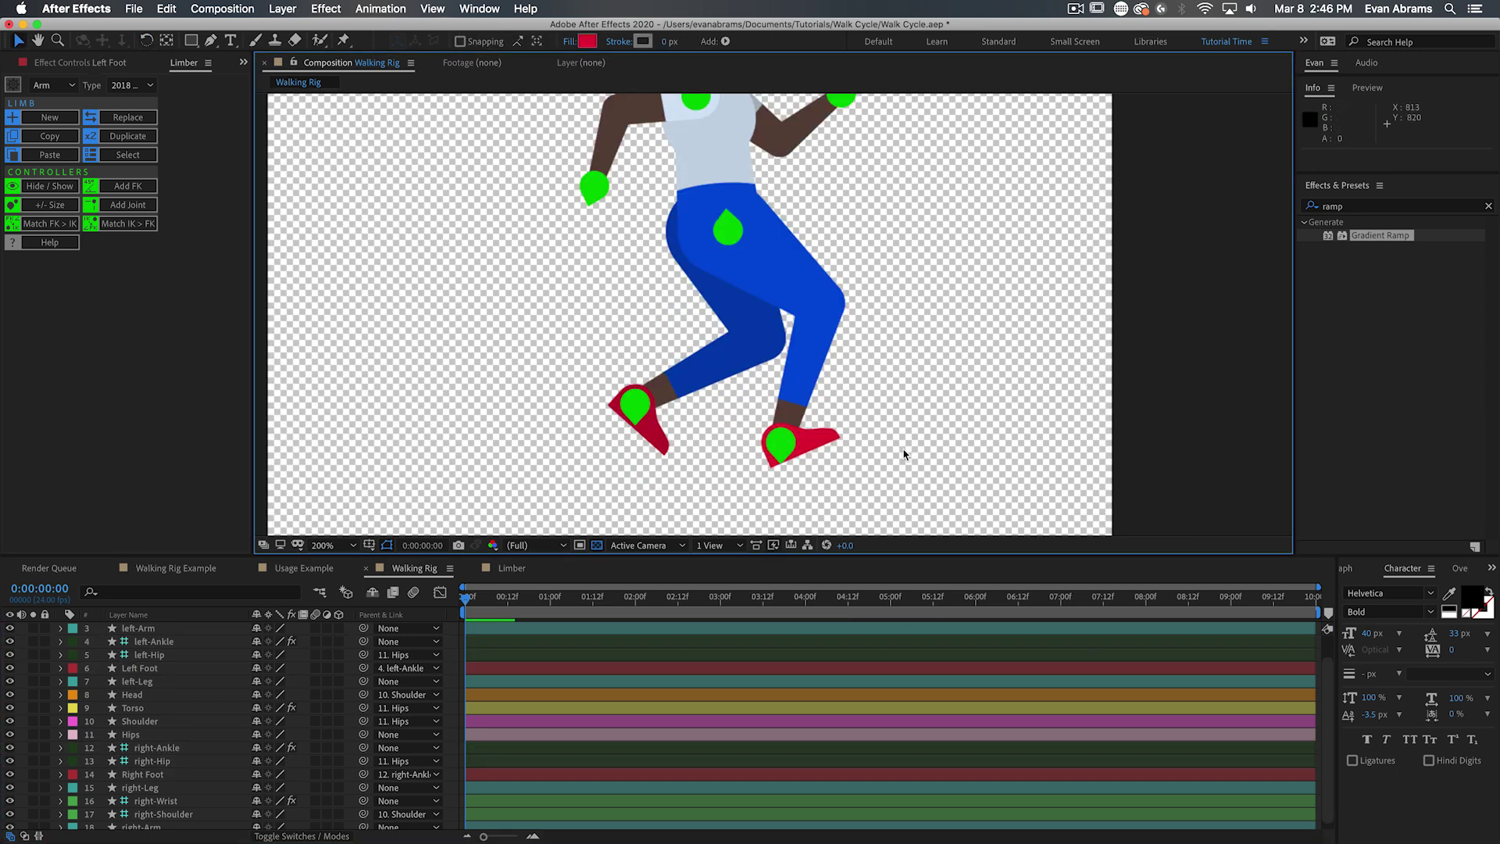
Step: Compare the upper body at Half preview resolution and set the viewer resolution to Full
left_click_drag(926, 318, 936, 490)
scroll(771, 328, "up", 1)
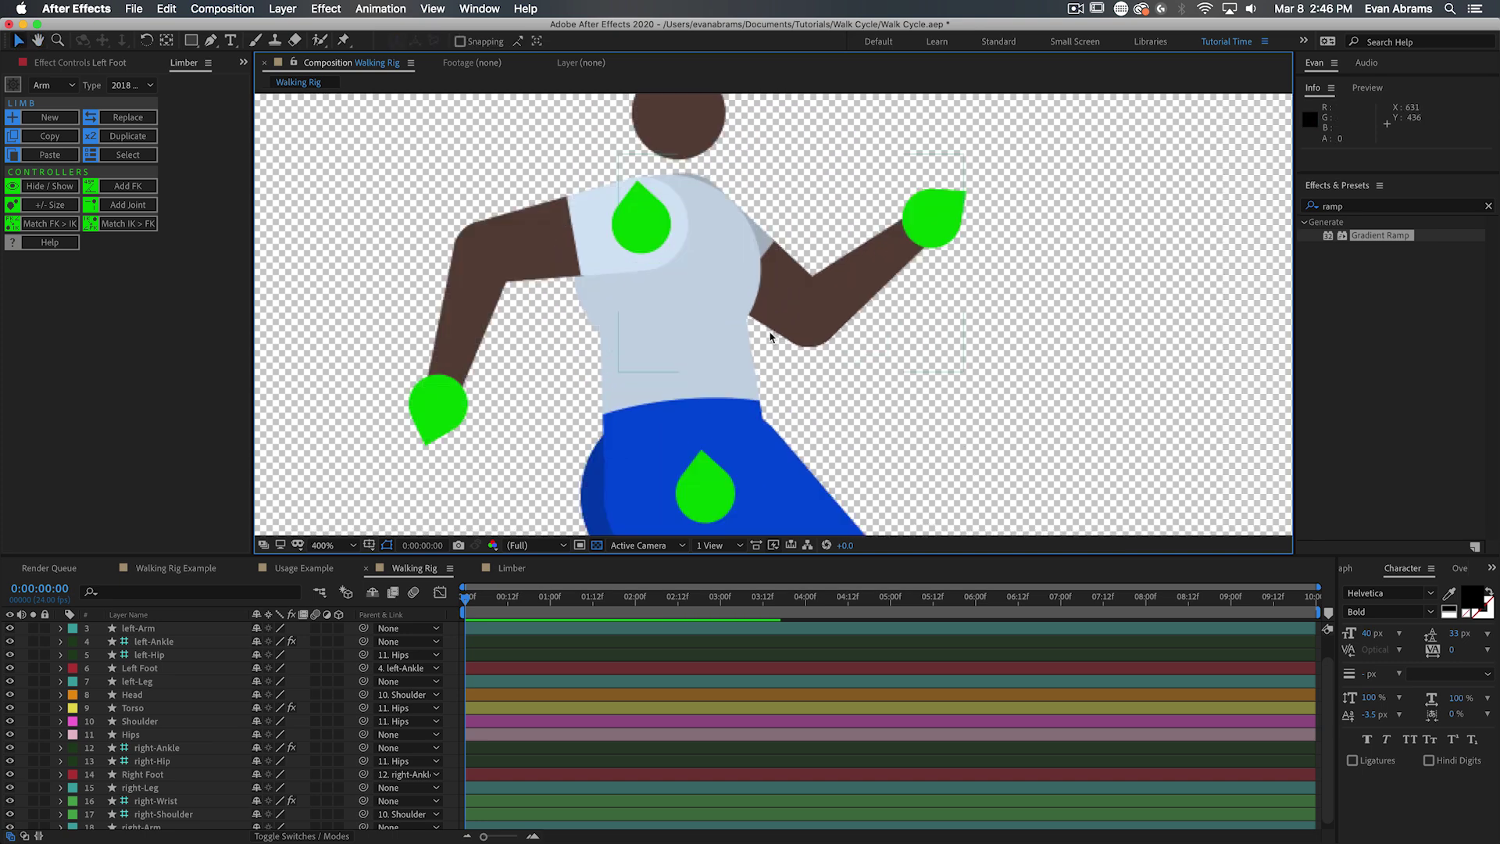
left_click_drag(771, 328, 817, 358)
left_click(548, 545)
left_click(527, 599)
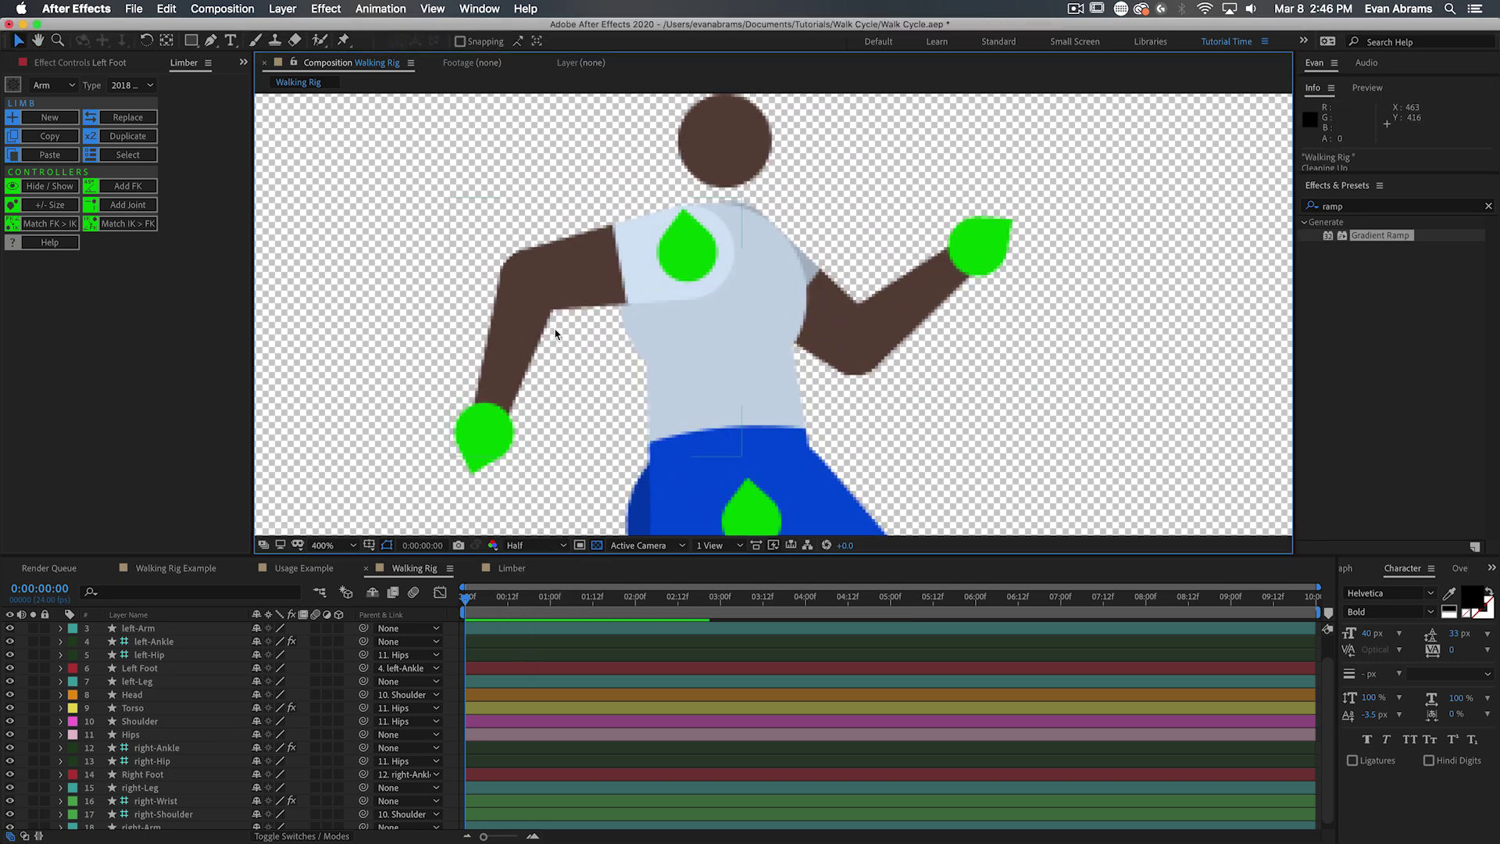
left_click(527, 545)
left_click(527, 580)
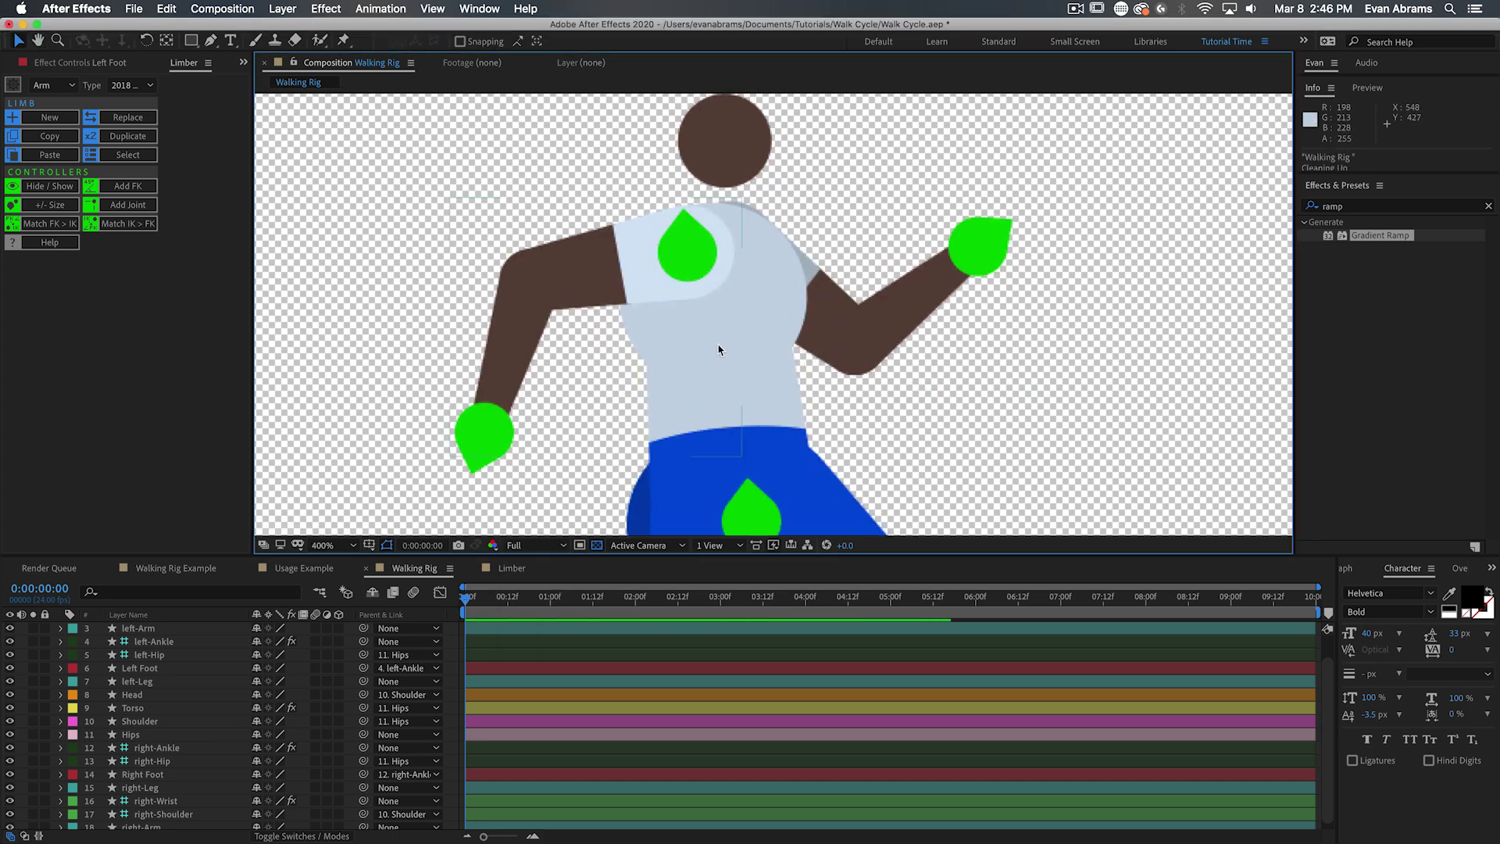
Step: Lower the right-Wrist controller and extend it outward so the right forearm straightens
left_click(739, 460)
left_click(982, 260)
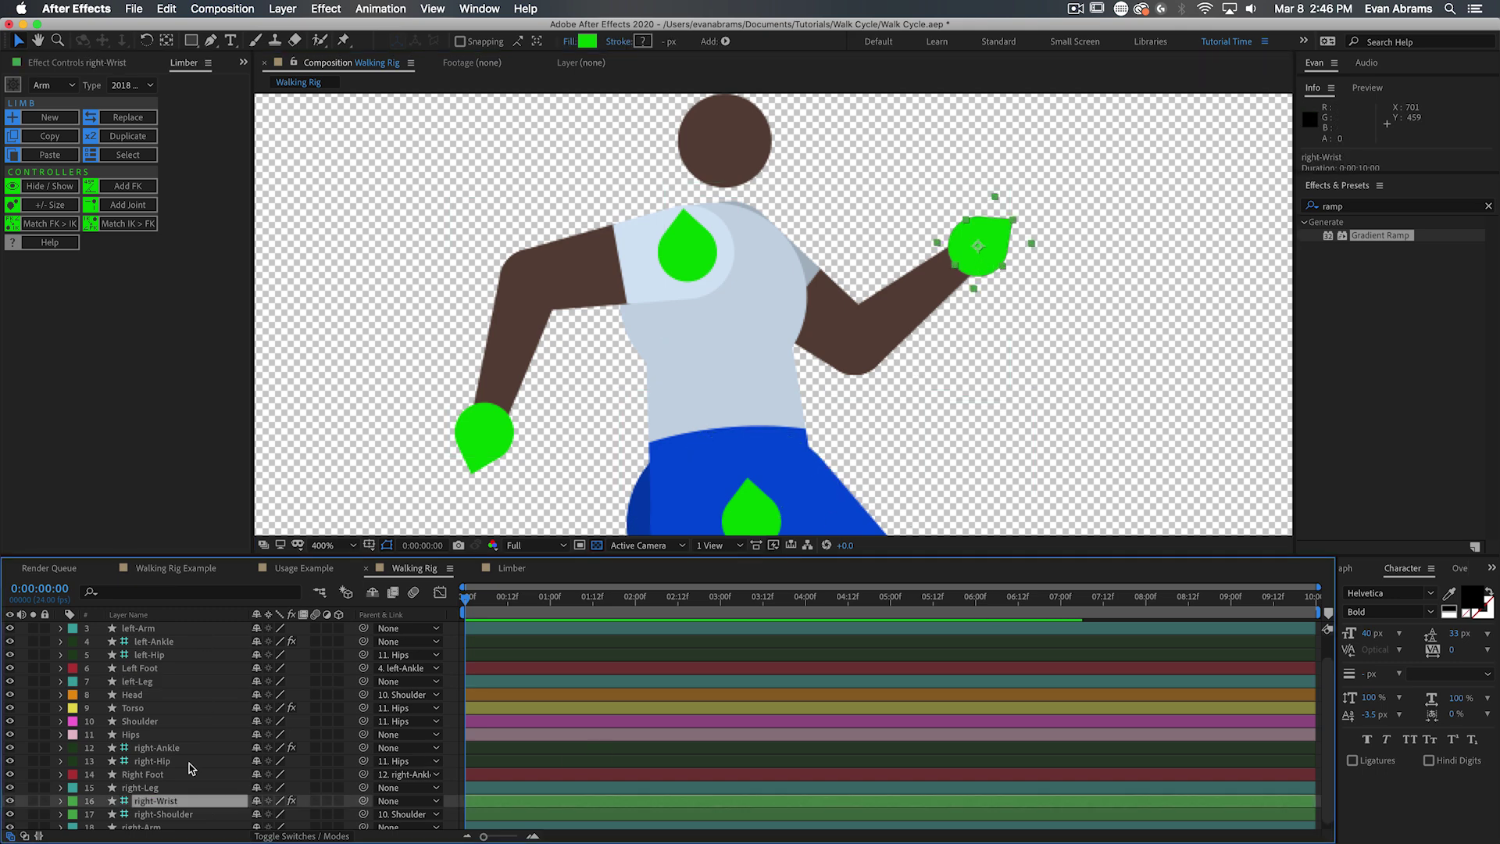
left_click(178, 817)
mouse_move(771, 311)
left_mouse_down()
mouse_move(812, 300)
mouse_move(753, 300)
mouse_move(785, 312)
left_mouse_up()
left_click_drag(988, 253, 1020, 338)
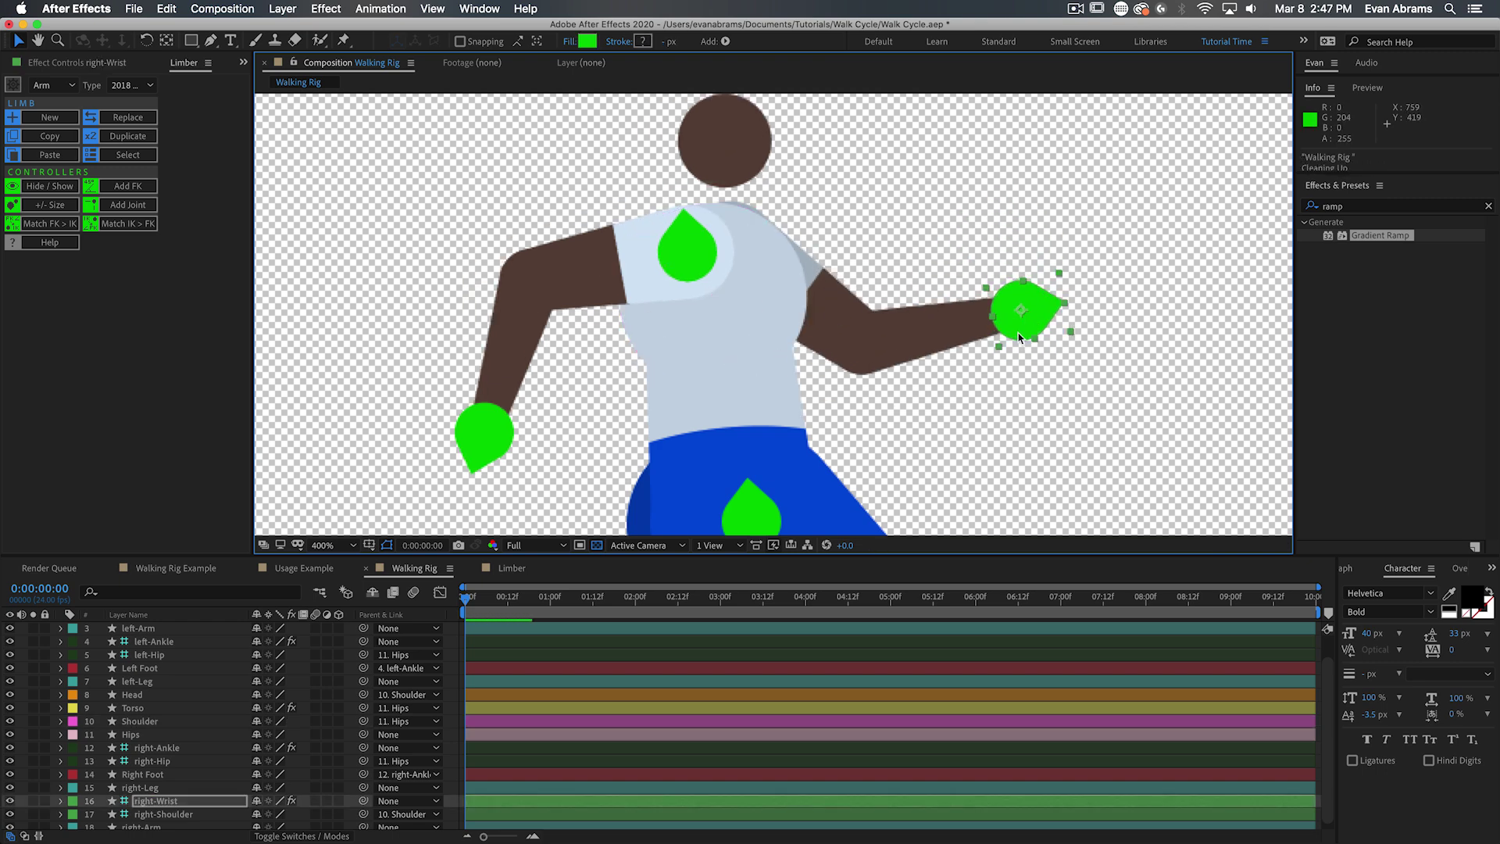
Step: Inspect the Head, Shoulder and Torso layers, soloing the Torso briefly to view its shape alone
left_click(203, 695)
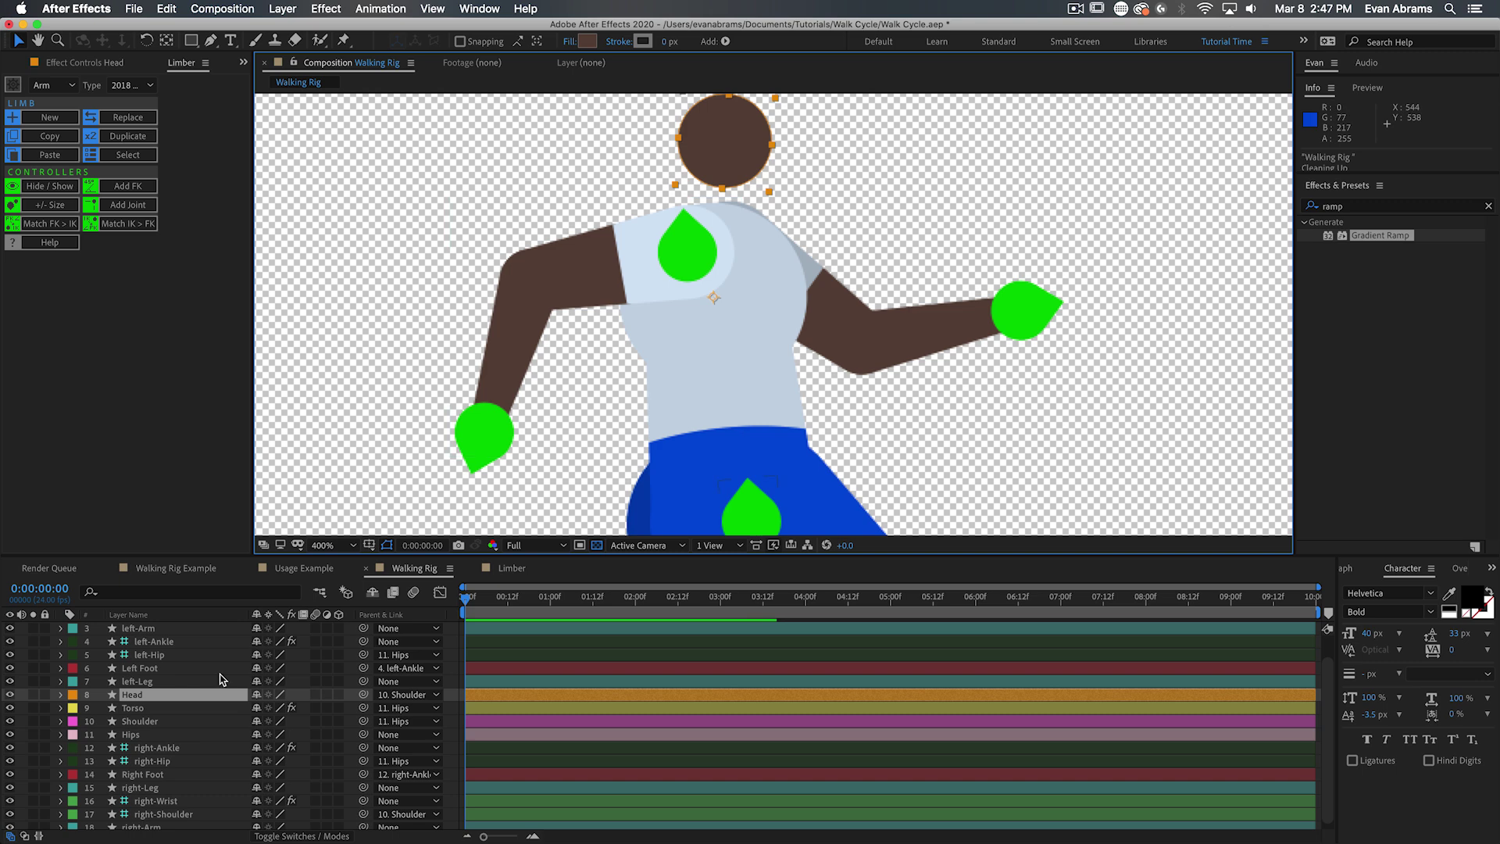
left_click(170, 719, "super")
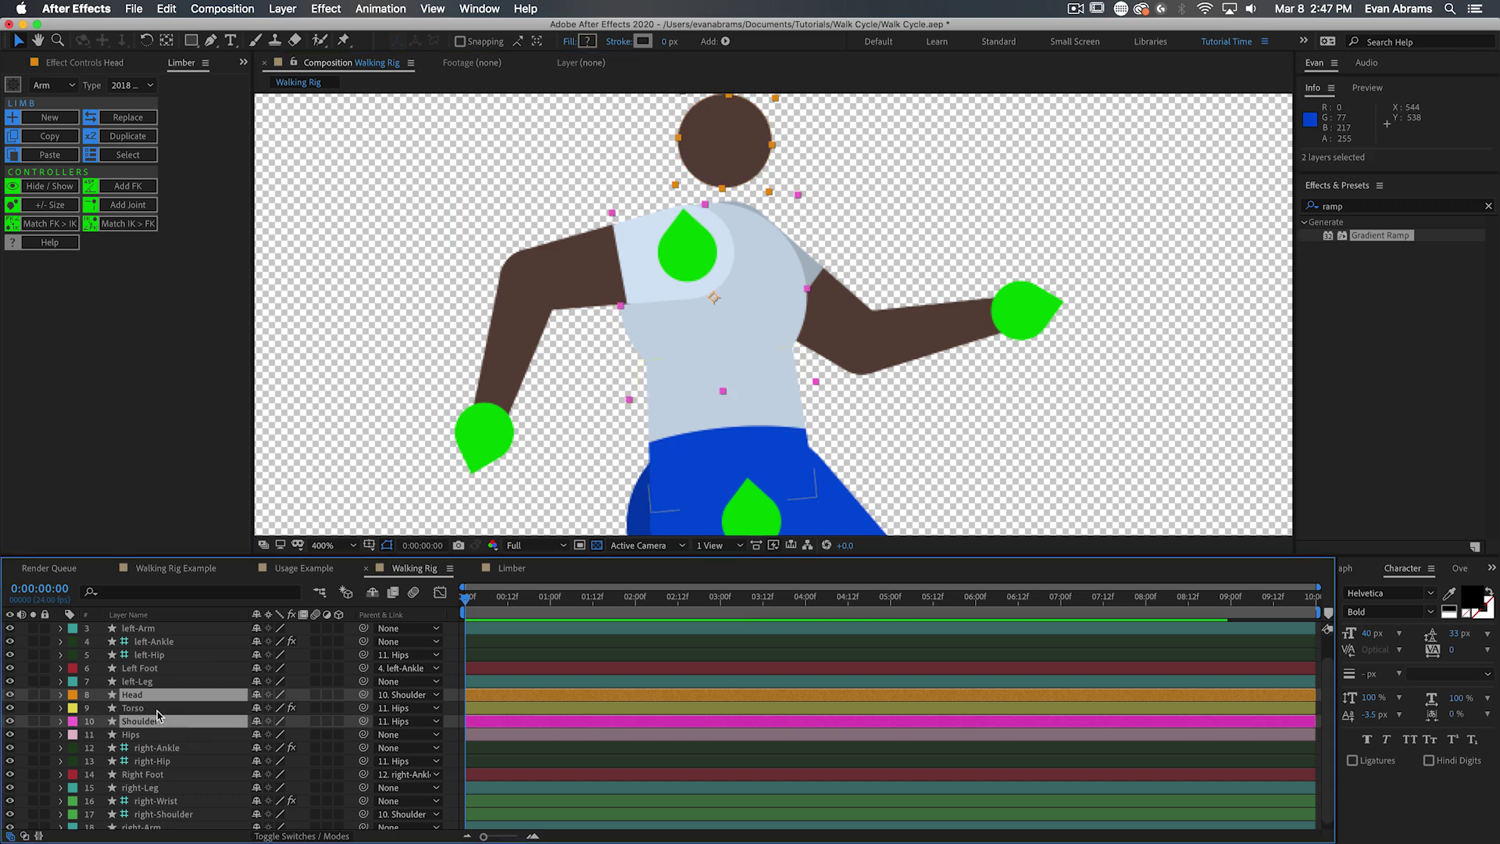
left_click(133, 708)
left_click(33, 707)
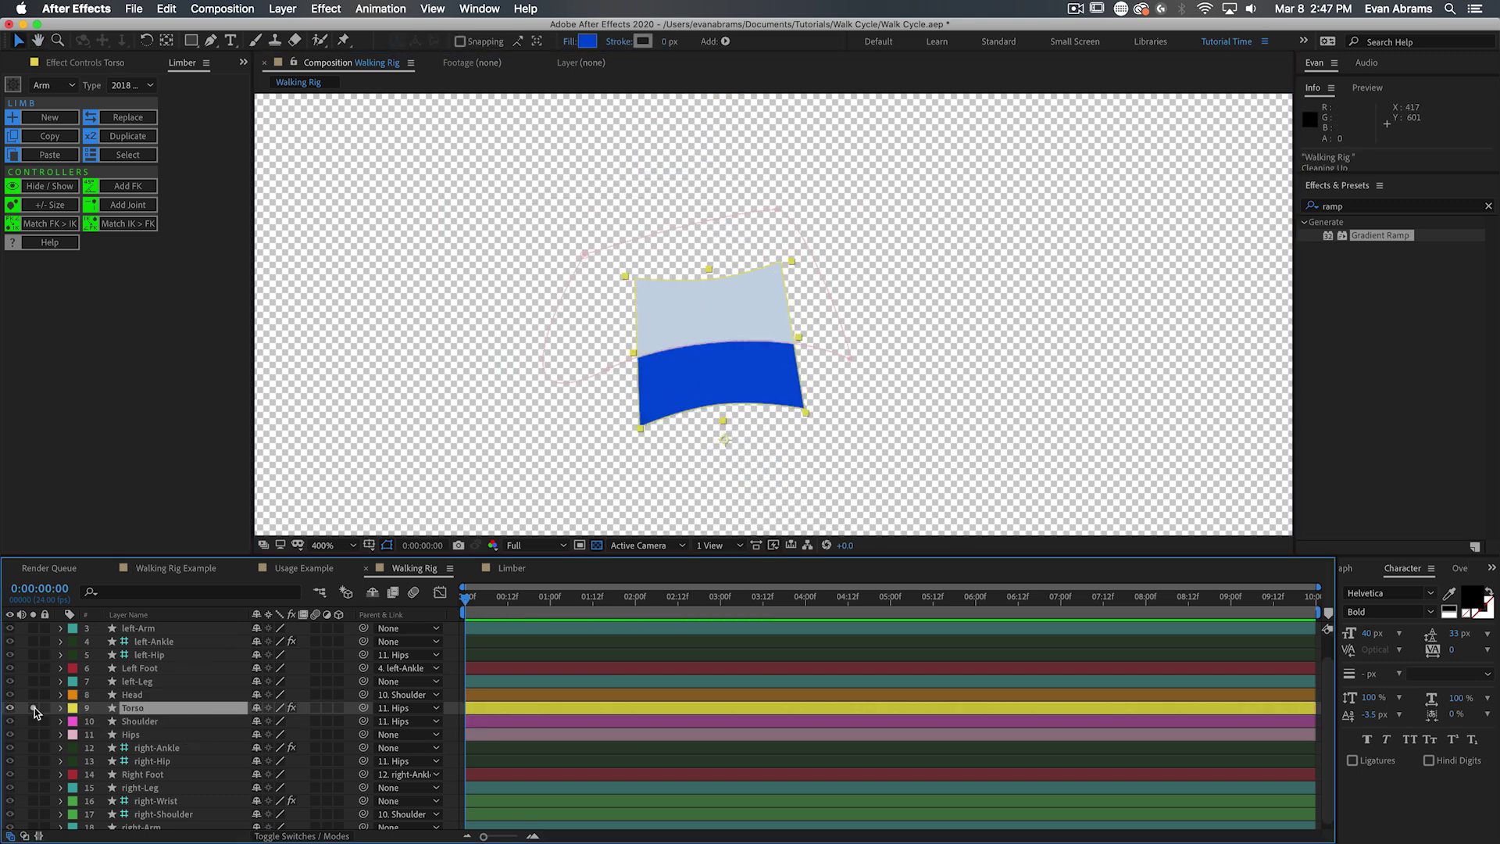
left_click(33, 708)
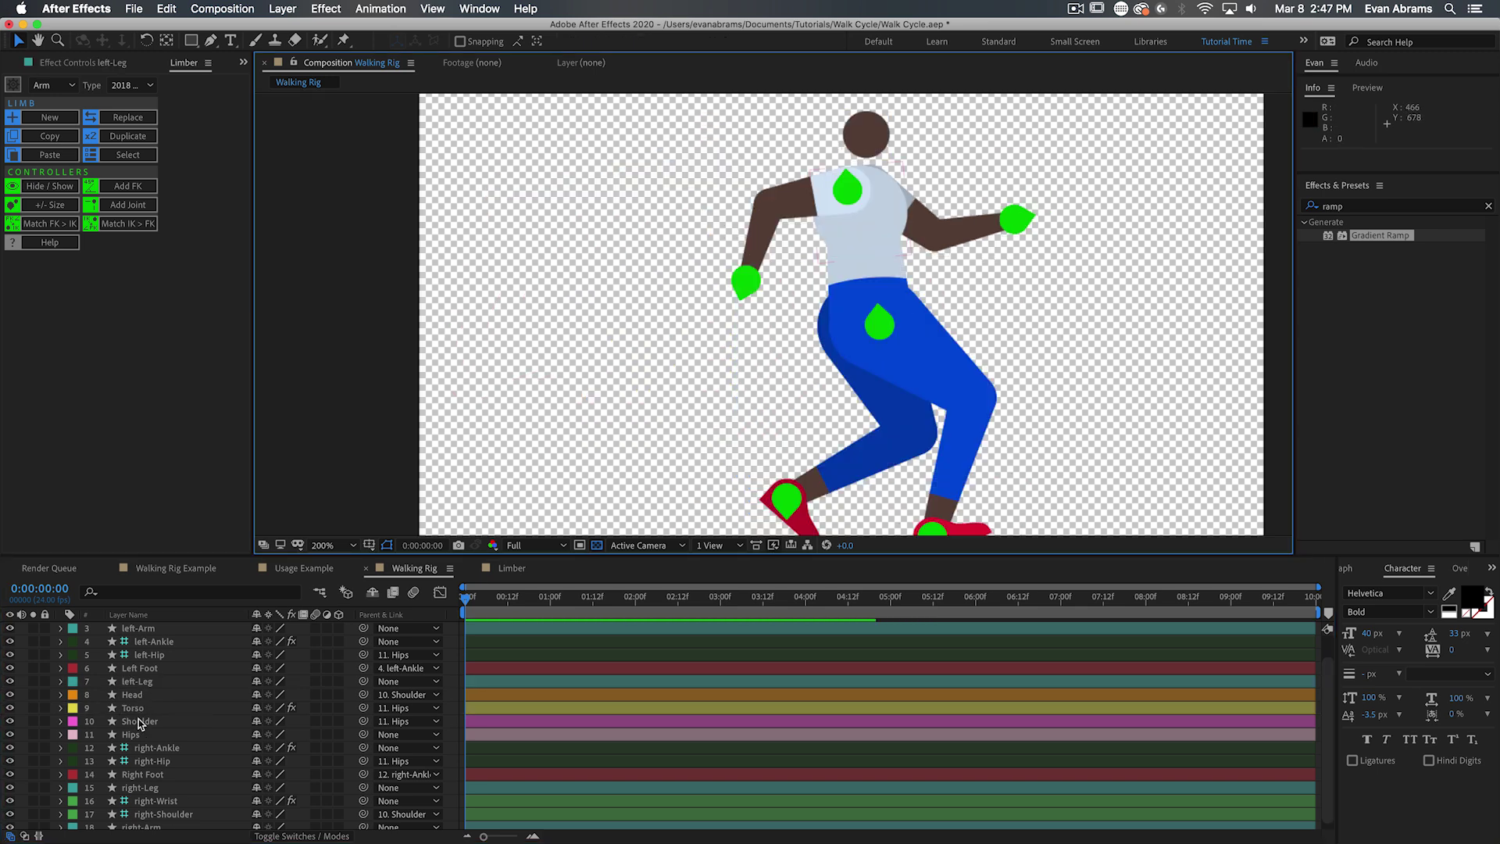
Step: Select the Shoulder, Hips, ankle, hip, wrist, shoulder and foot layers together to review which parts will need animating
left_click(142, 721)
left_click(150, 734, "super")
left_click(170, 750, "super")
left_click(158, 643, "super")
left_click(158, 656, "super")
left_click(162, 762, "super")
scroll(172, 789, "down", 1)
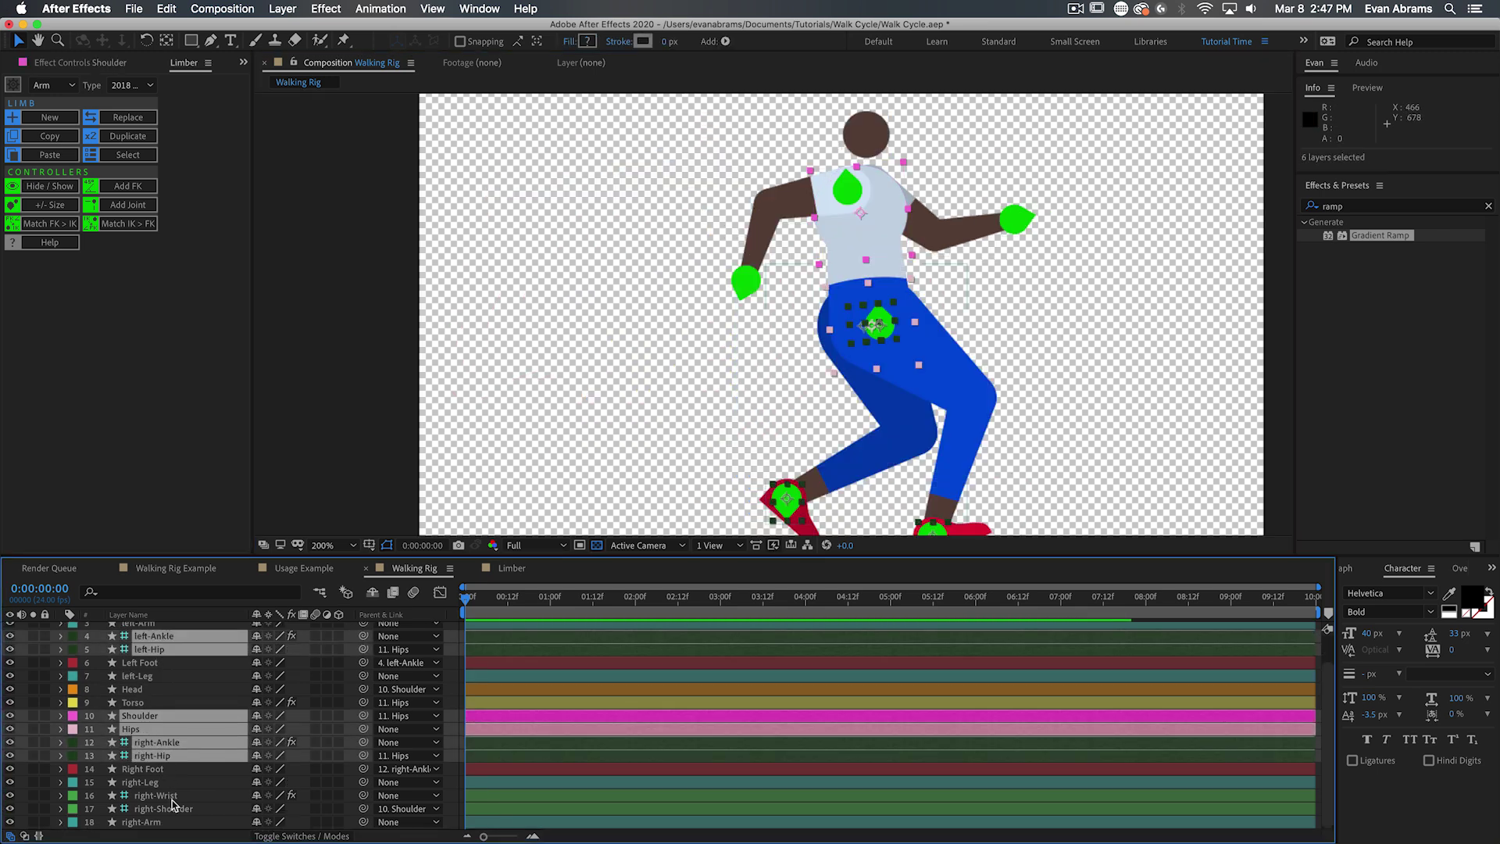
left_click(174, 796, "super")
left_click(174, 809, "super")
scroll(166, 735, "up", 3)
scroll(154, 722, "down", 3)
left_click(152, 769, "super")
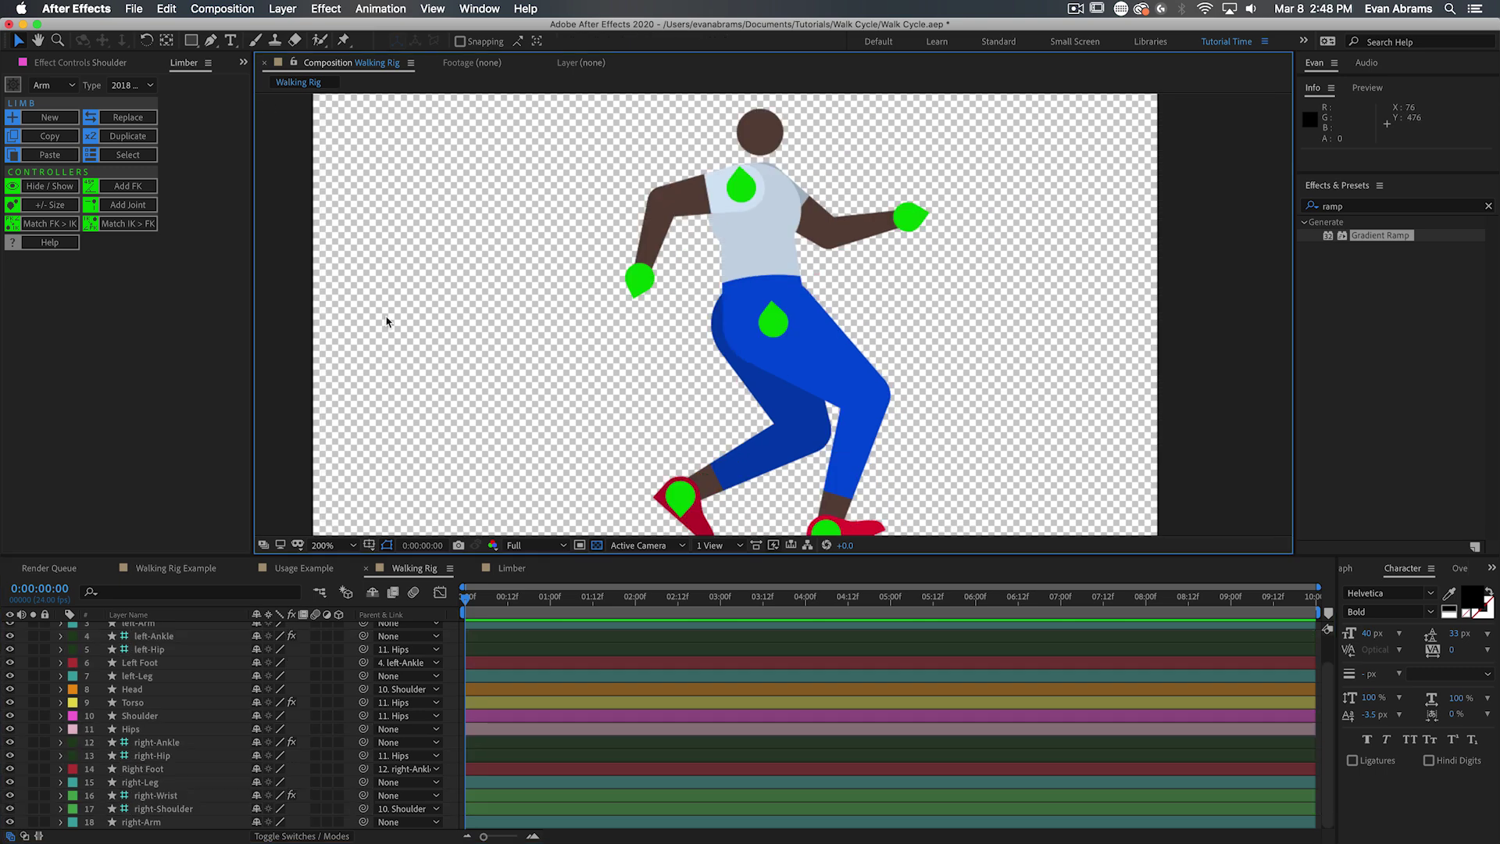
Step: Show the left-Ankle layer's Limber effect settings and expand its Dynamics group
left_click(174, 637)
left_click(78, 65)
left_click(21, 148)
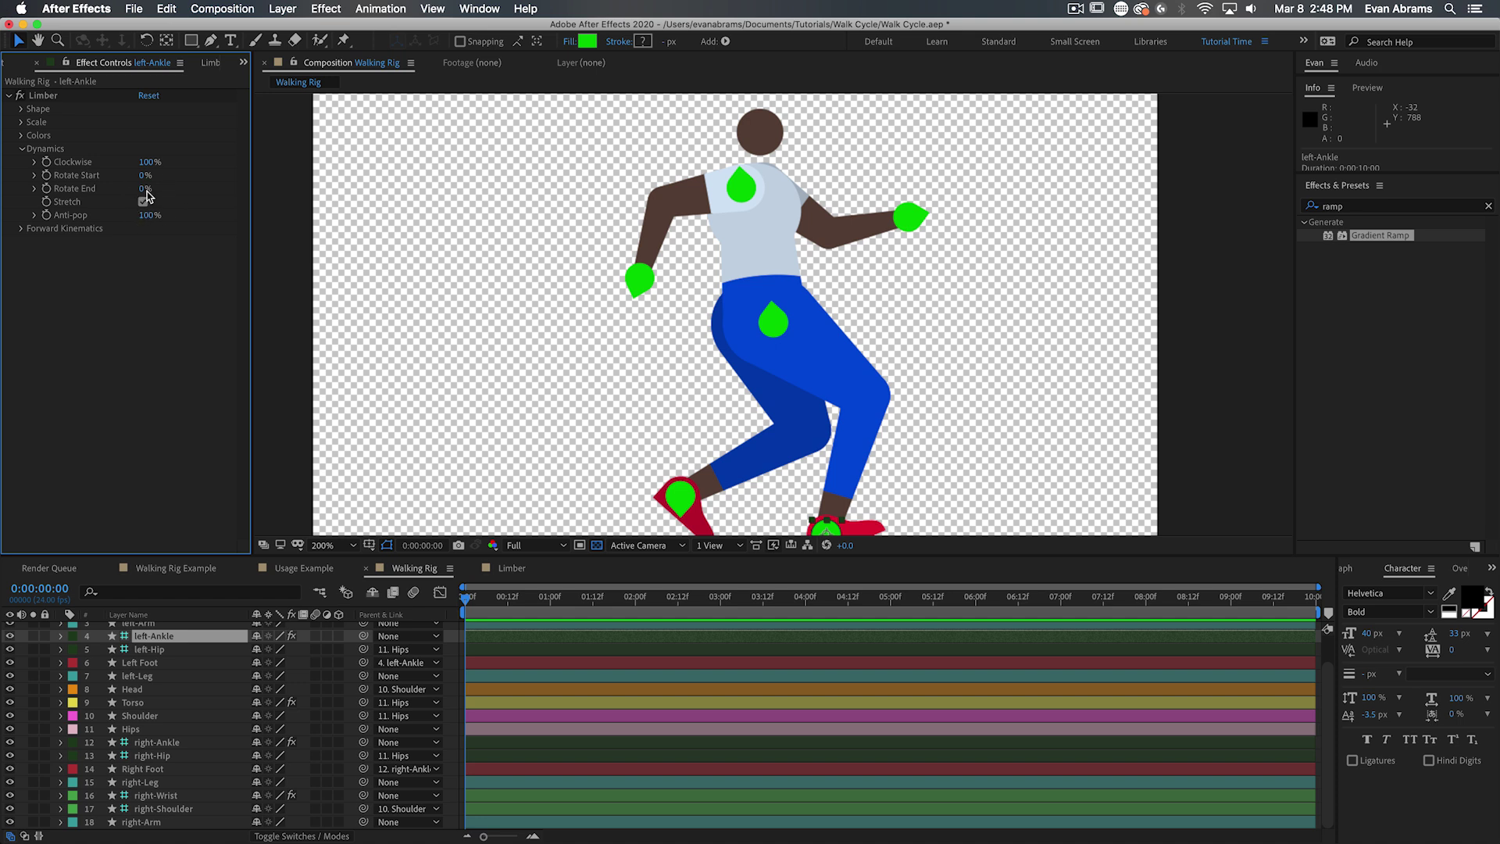
Step: Rotate the Left Foot slightly about its ankle and reposition the left-Ankle controller
left_click(968, 368)
left_click_drag(949, 372, 881, 218)
left_click(809, 377)
key("w")
mouse_move(812, 382)
left_mouse_down()
mouse_move(814, 400)
mouse_move(814, 378)
left_mouse_up()
key("v")
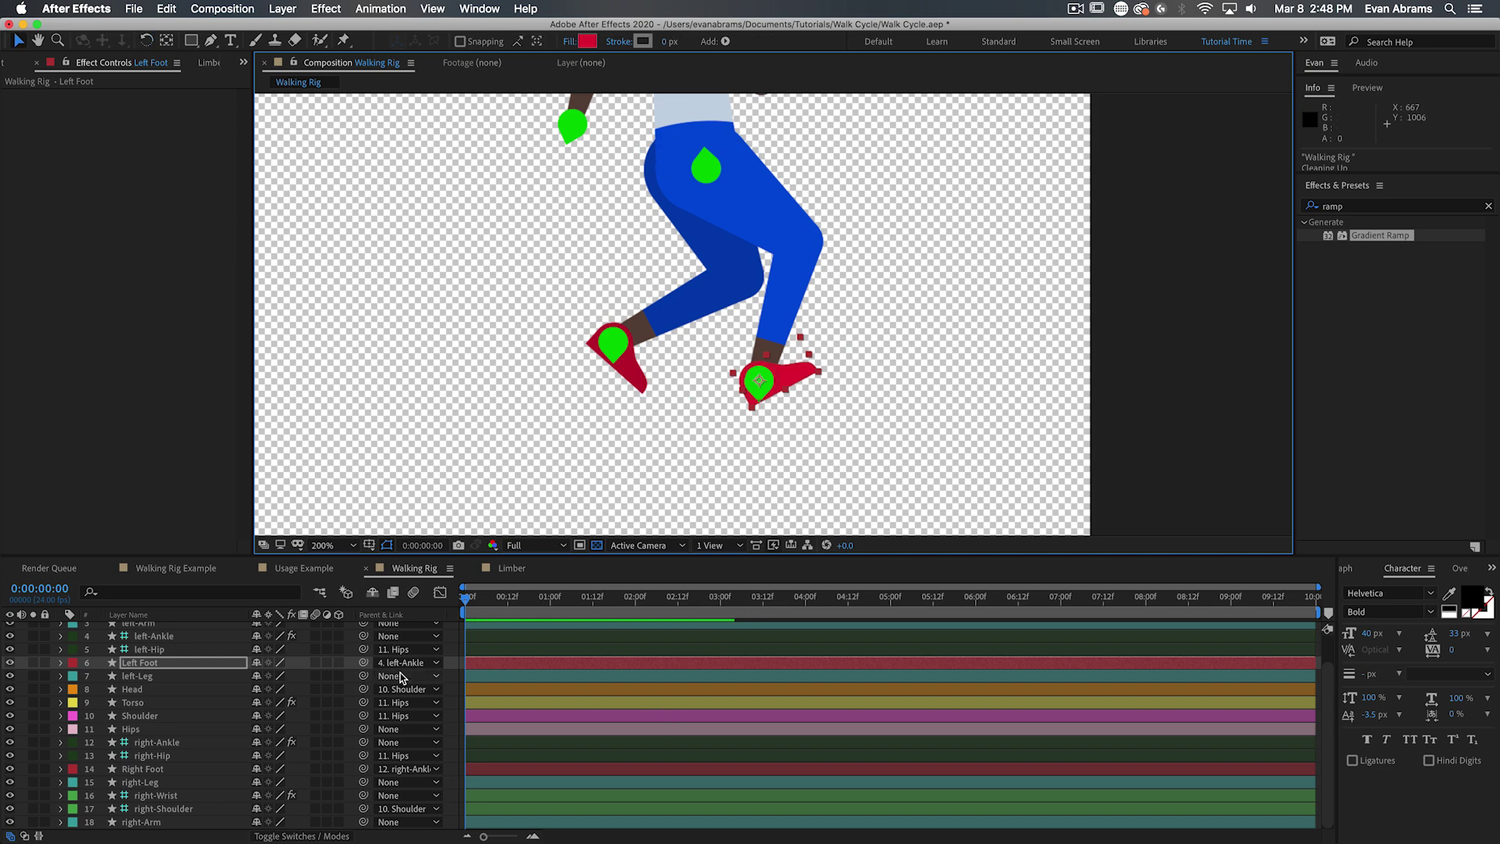
left_click(153, 636)
left_click_drag(808, 385, 847, 363)
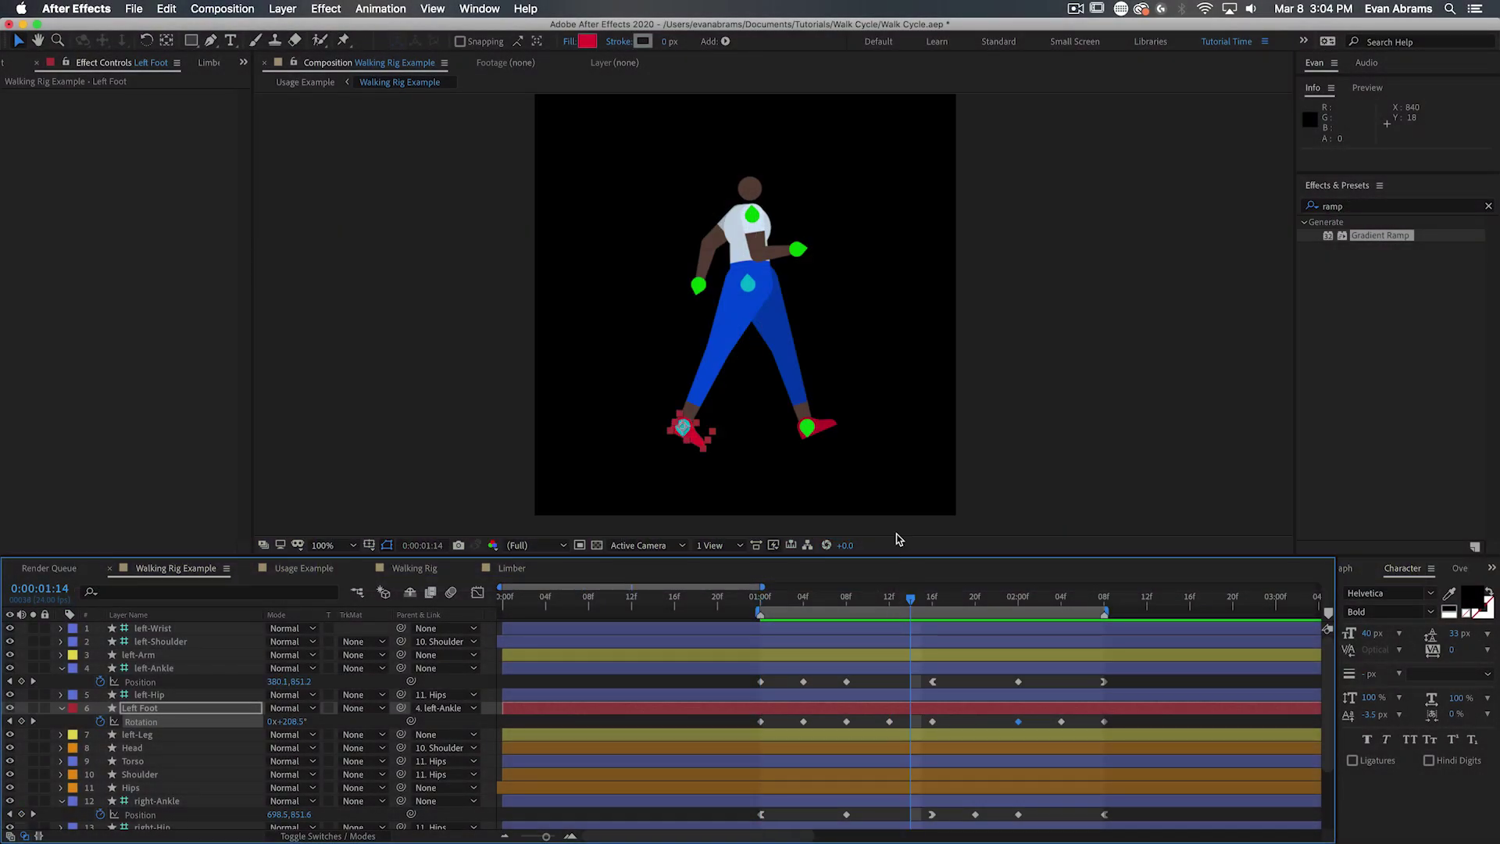
Step: Review the Walking Rig Example composition's settings, checking its frame rate, and close them without changes
left_click(226, 569)
left_click(353, 551)
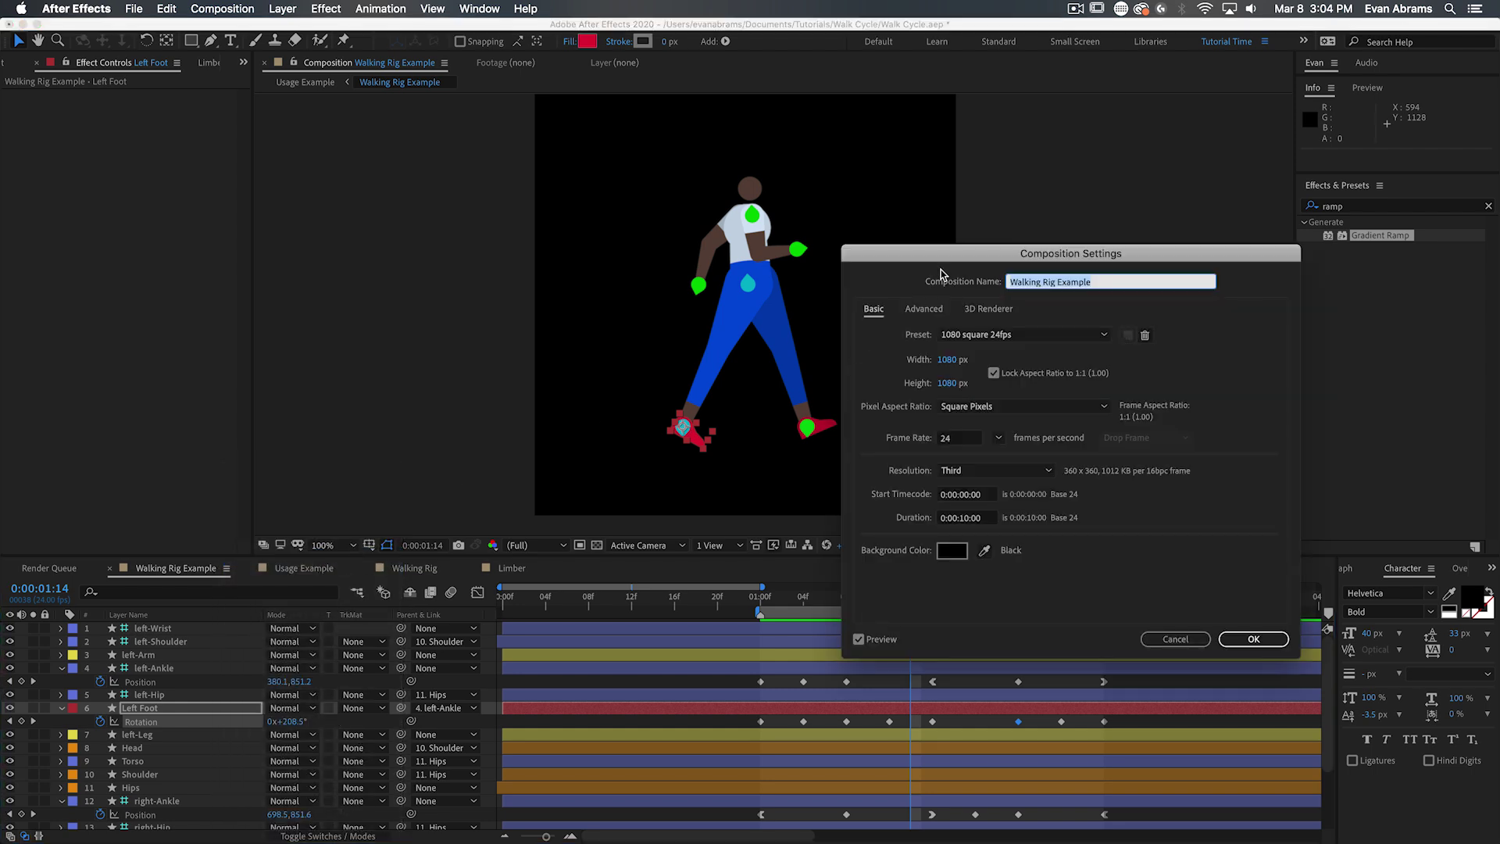
left_click_drag(946, 265, 531, 174)
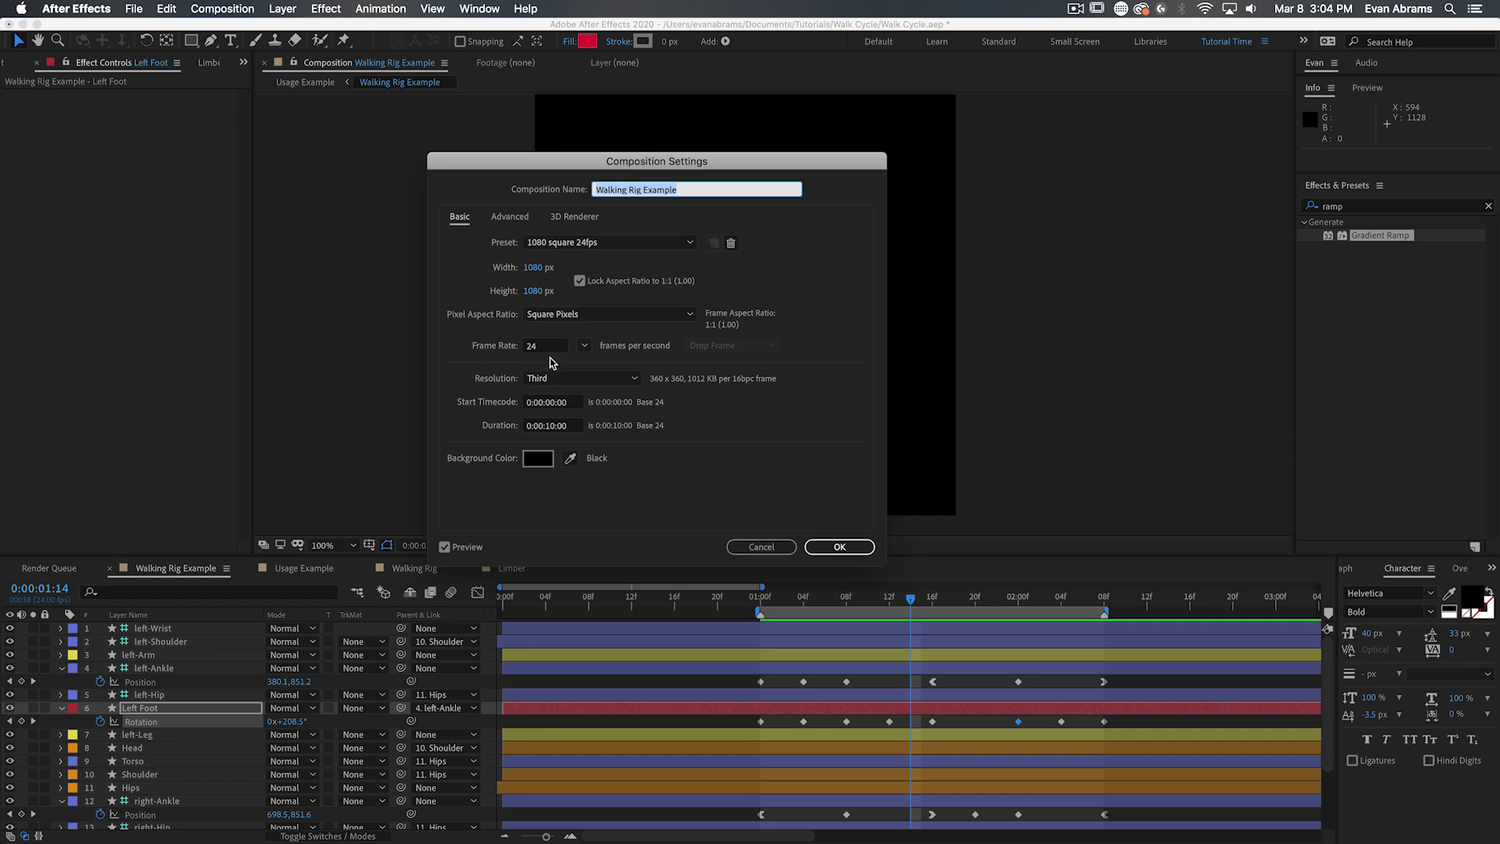
left_click(859, 549)
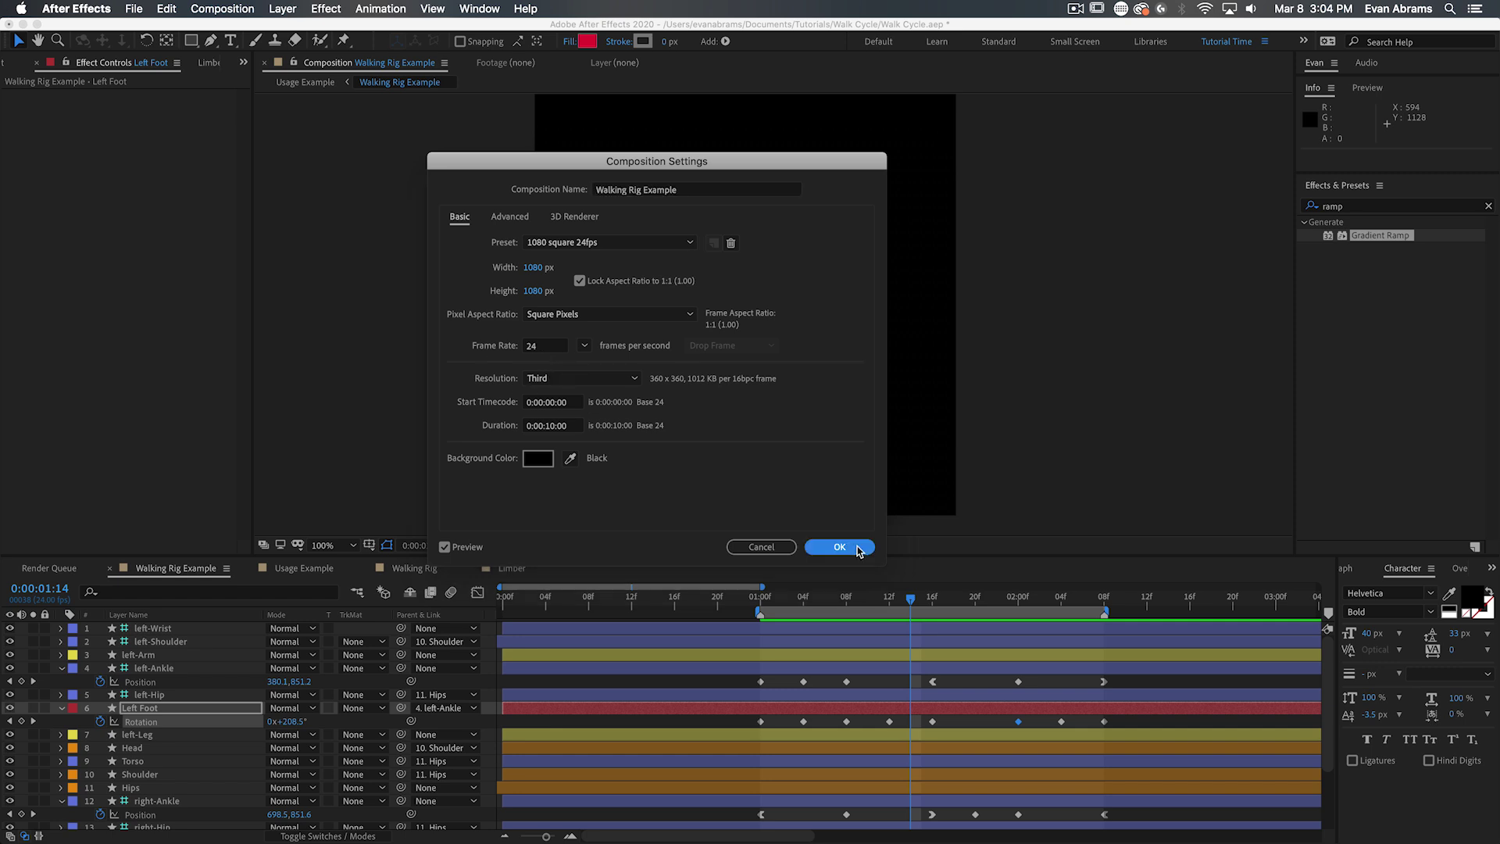
Step: Step through the example walk's frames from 1:00 to 2:08 and preview its playback
left_click(760, 600)
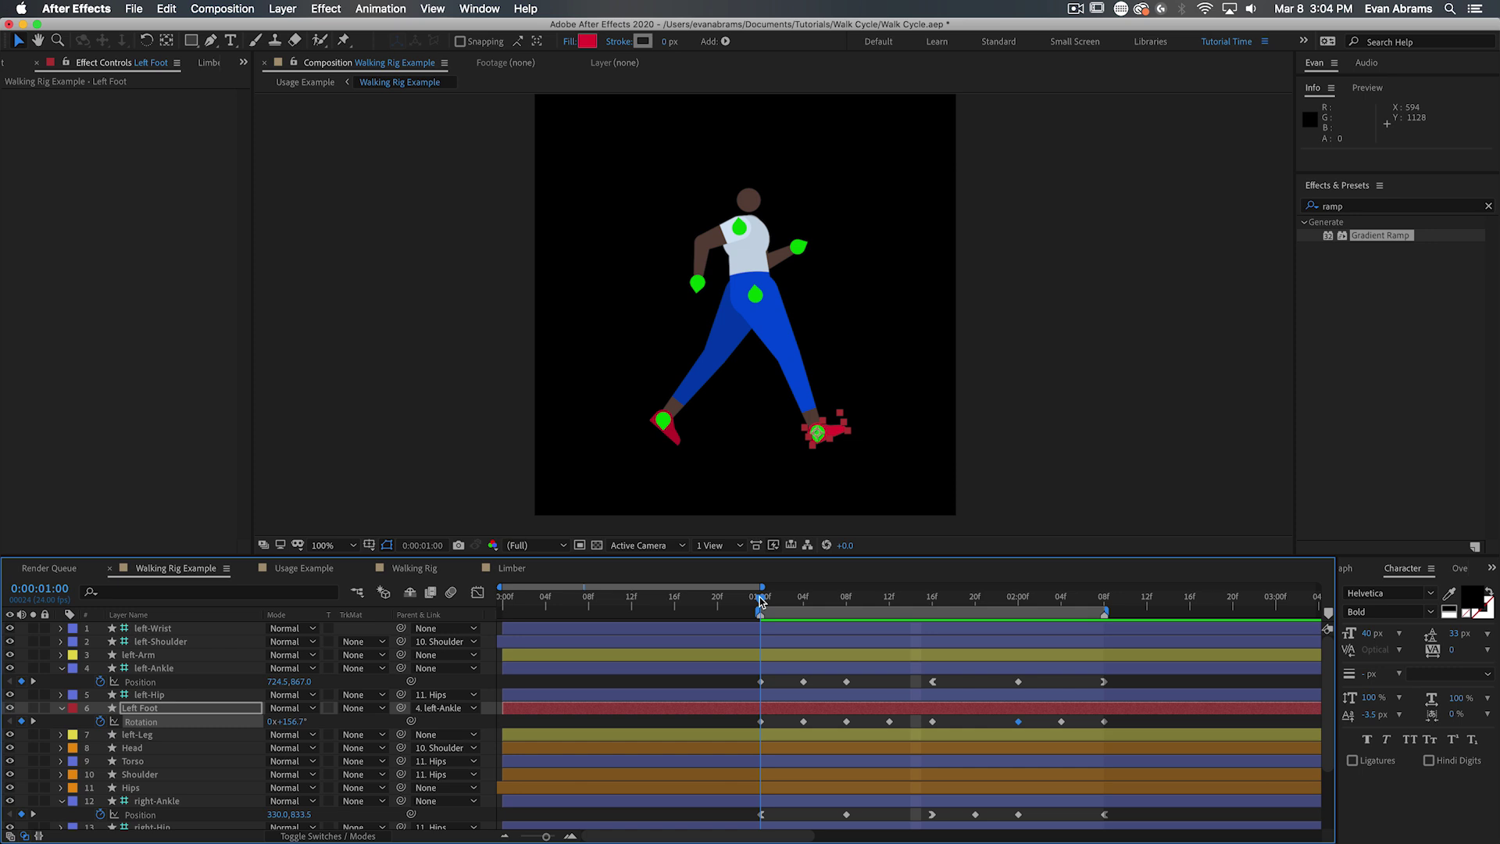
key("Page_Down")
key("Page_Down")
key("Page_Down")
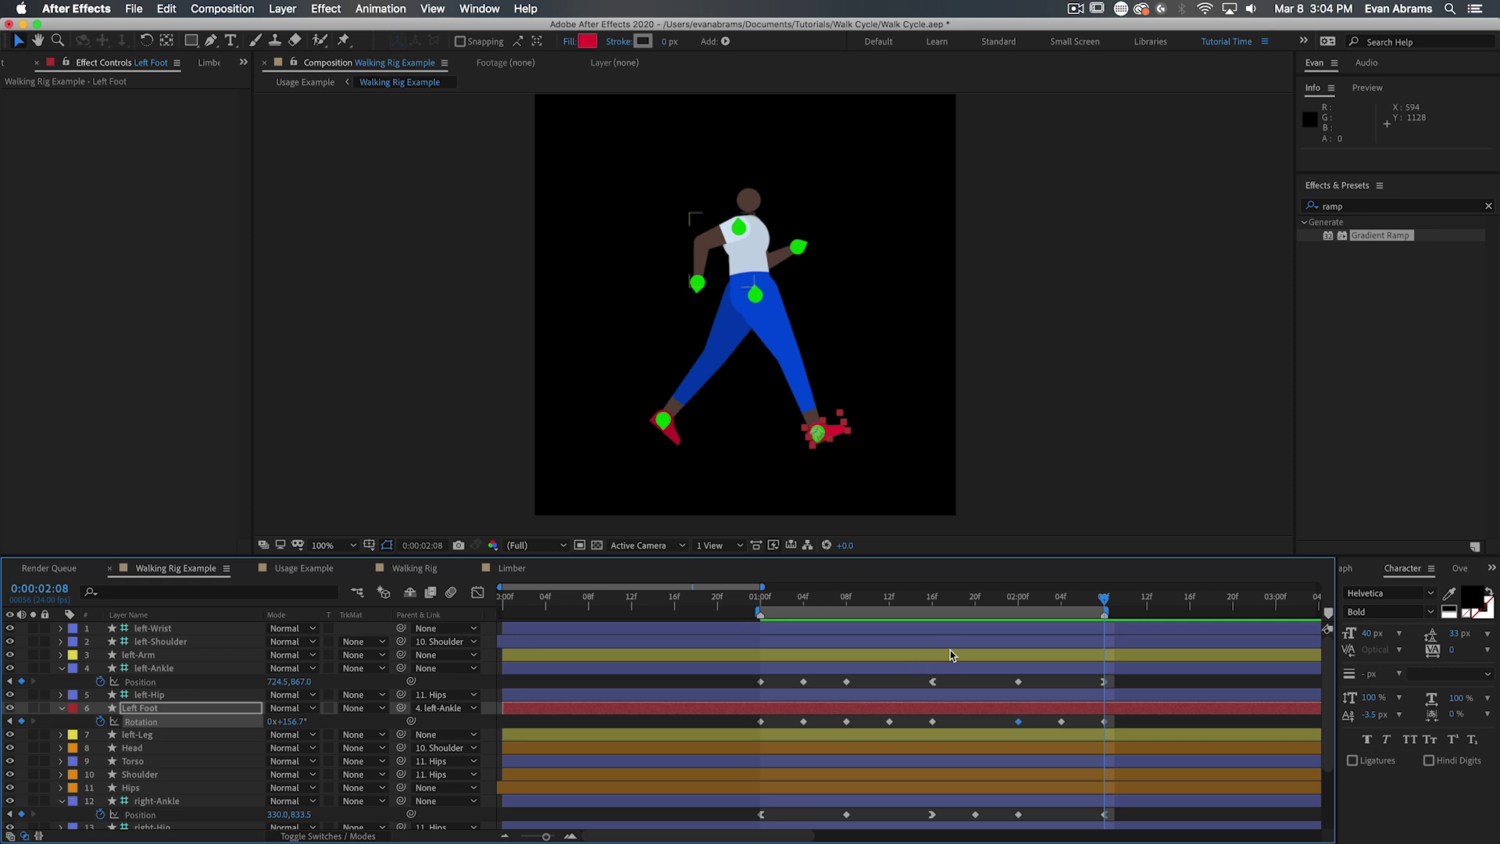
left_click(879, 601)
key("space")
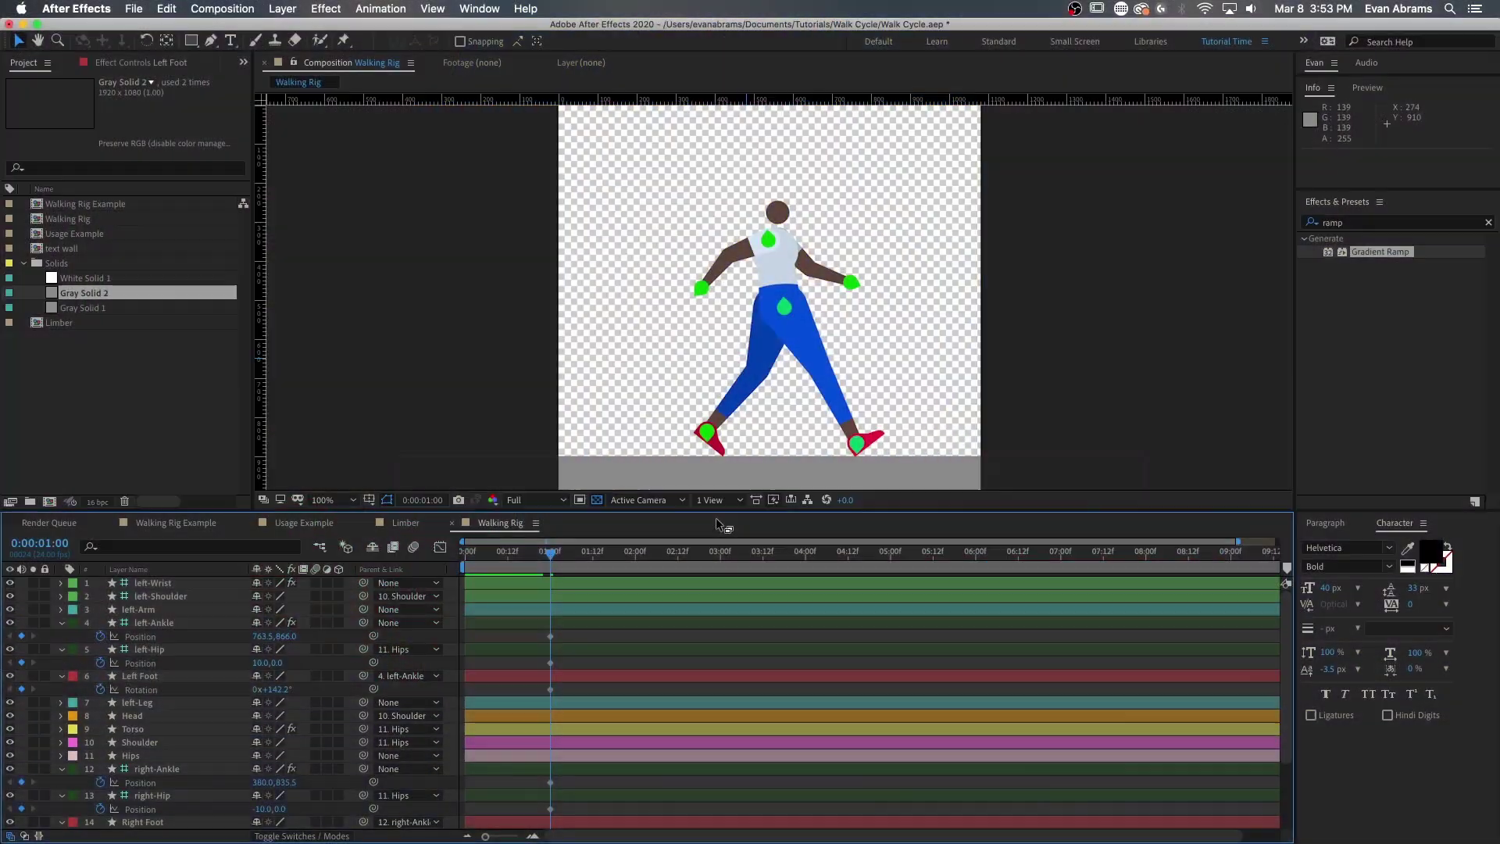
Step: In the Walking Rig composition at 1:00, move left-Ankle to 767.5, 868.0 and right-Ankle to 395.0, 836.5
left_click_drag(684, 510, 688, 475)
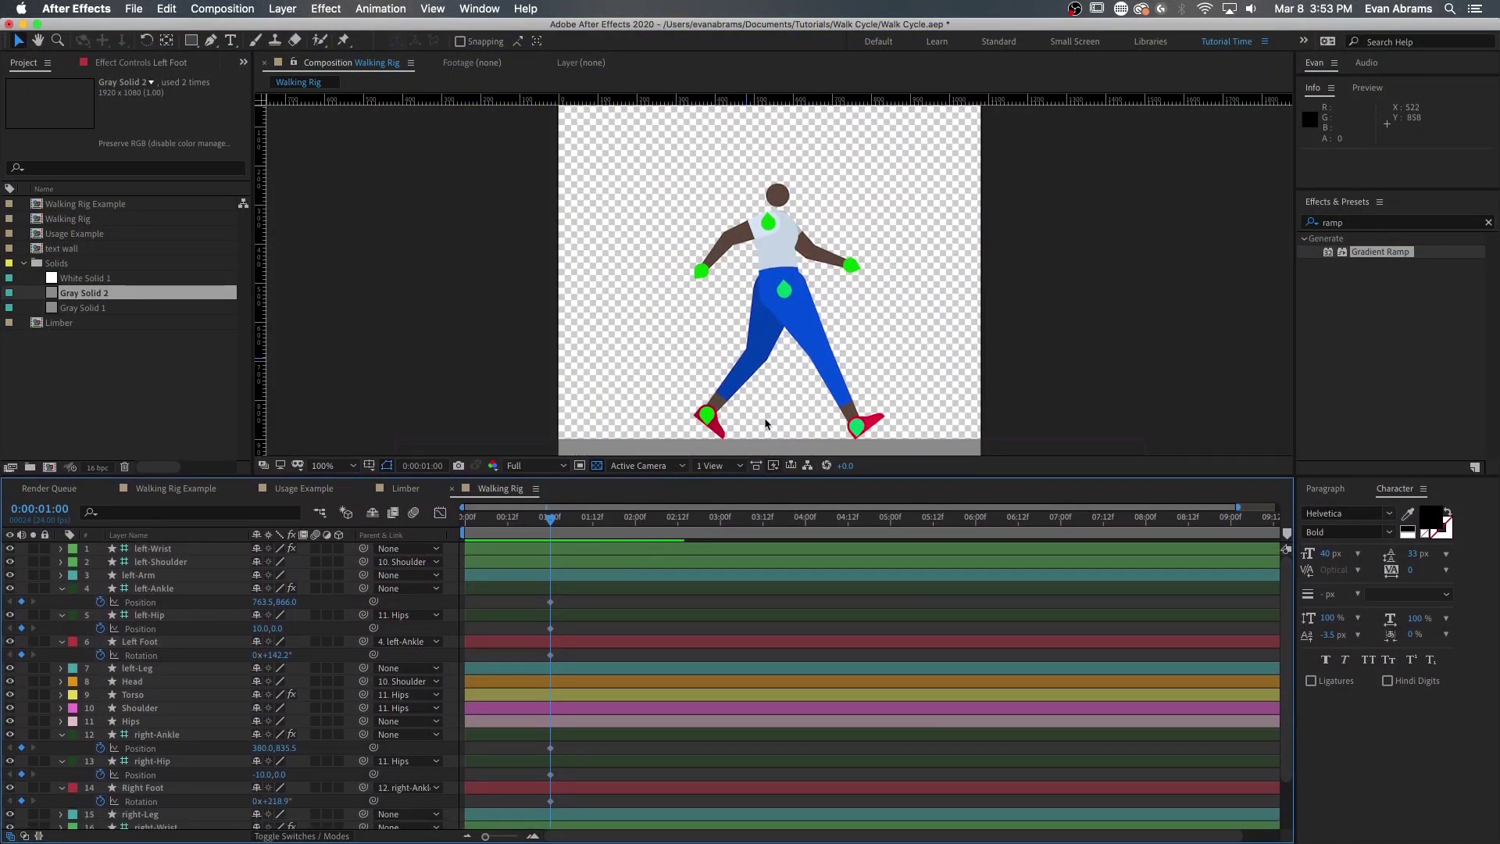
key("space")
left_click_drag(772, 375, 780, 326)
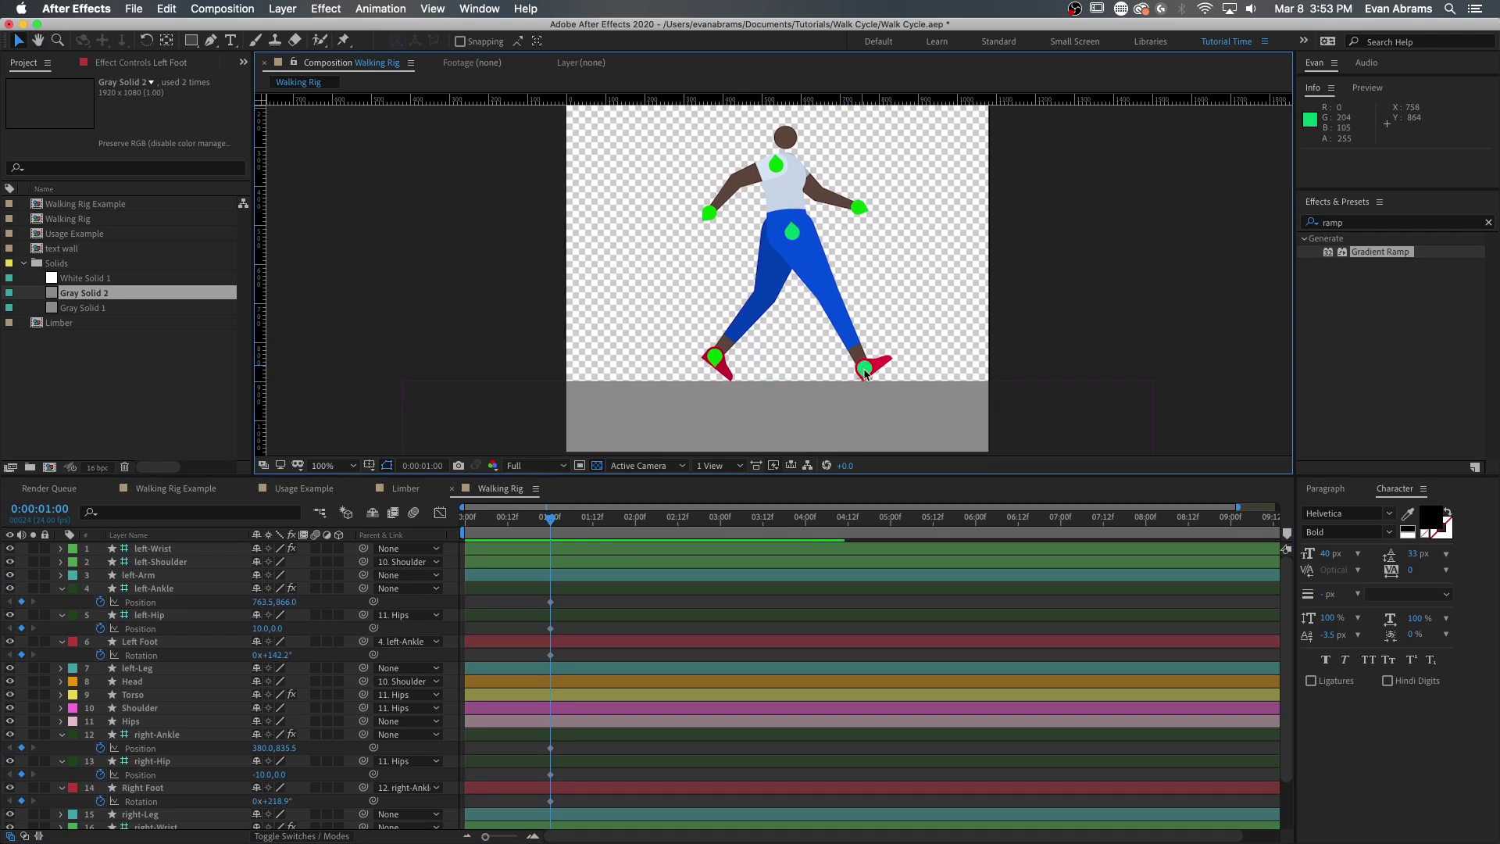
left_click(216, 633)
left_click_drag(266, 629, 261, 641)
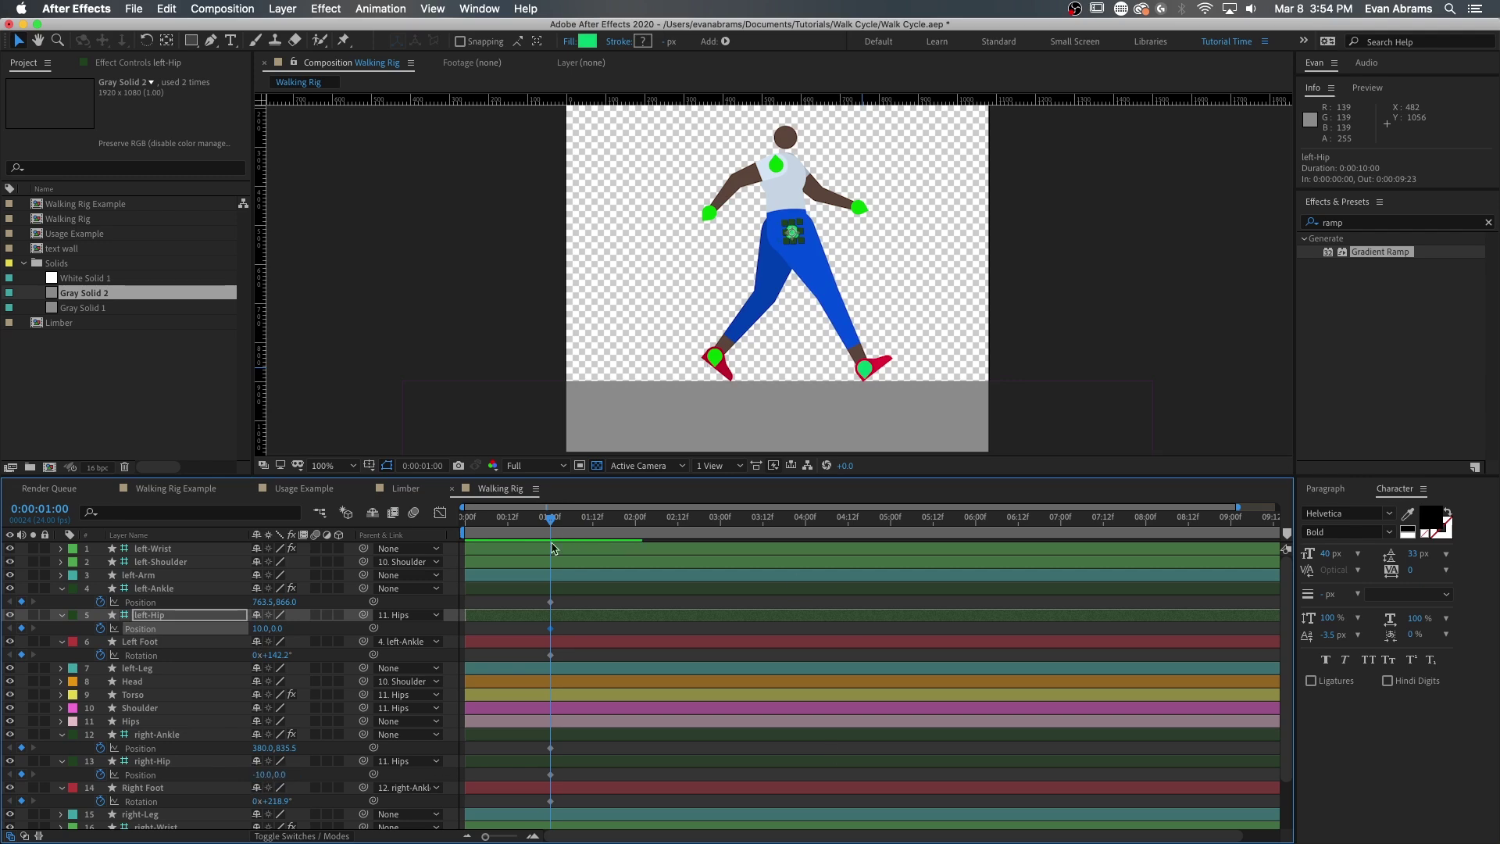
left_click(569, 589)
key("shift+Left")
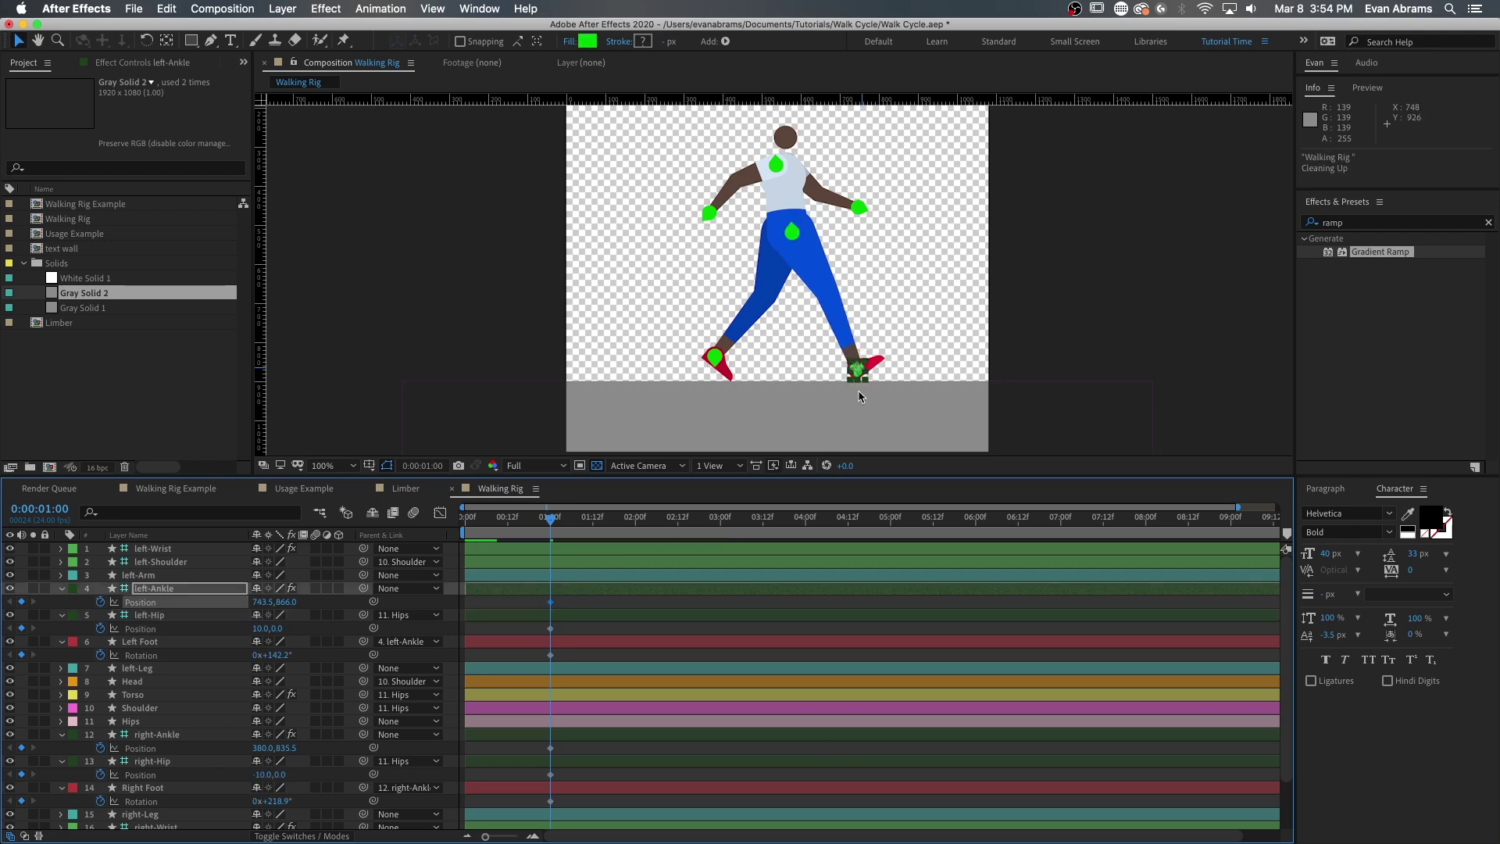
left_click_drag(858, 391, 856, 392)
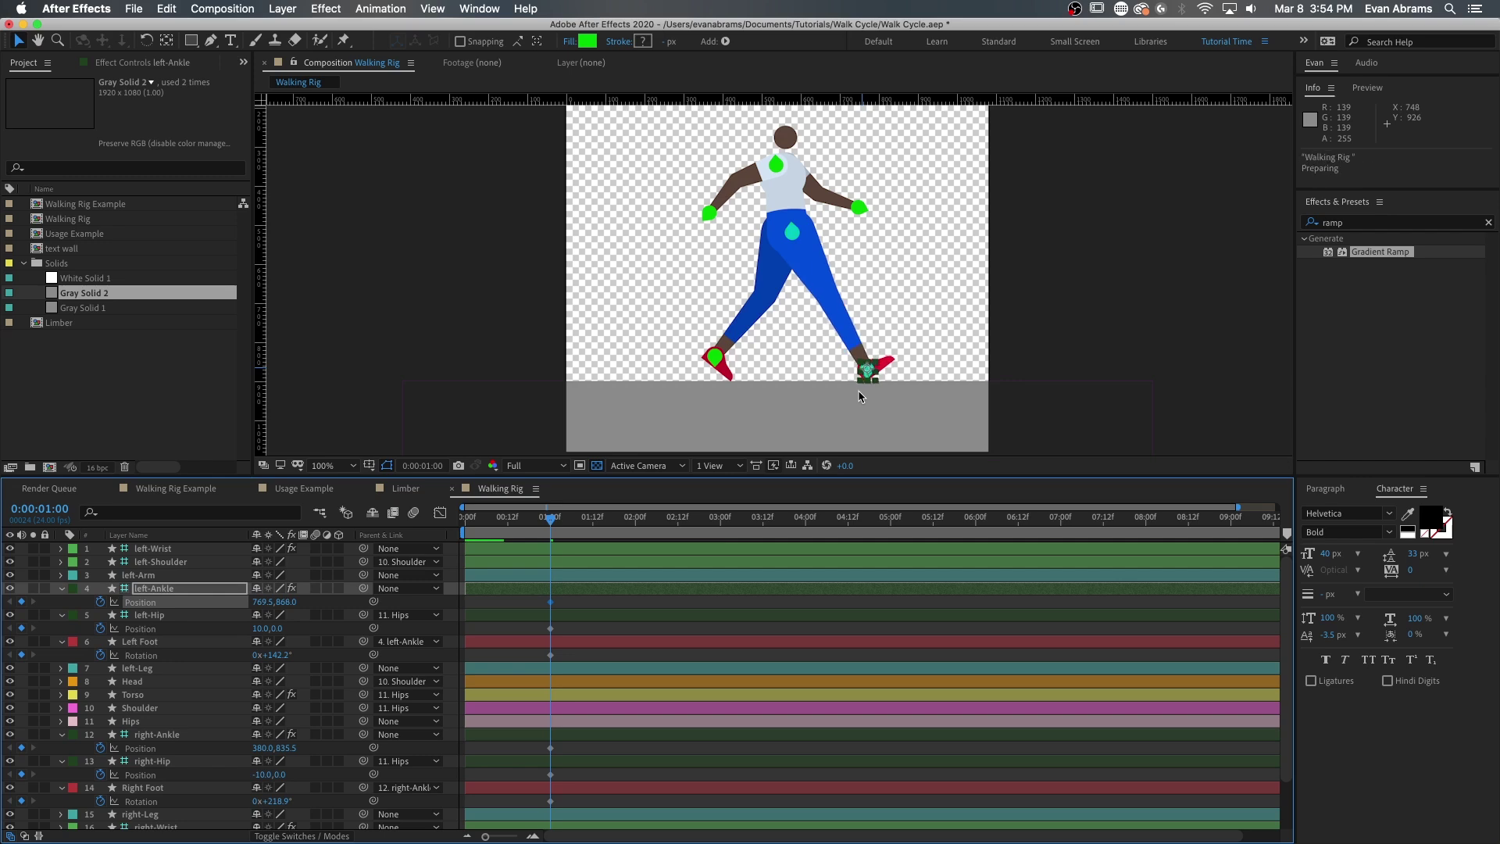
left_click(580, 739)
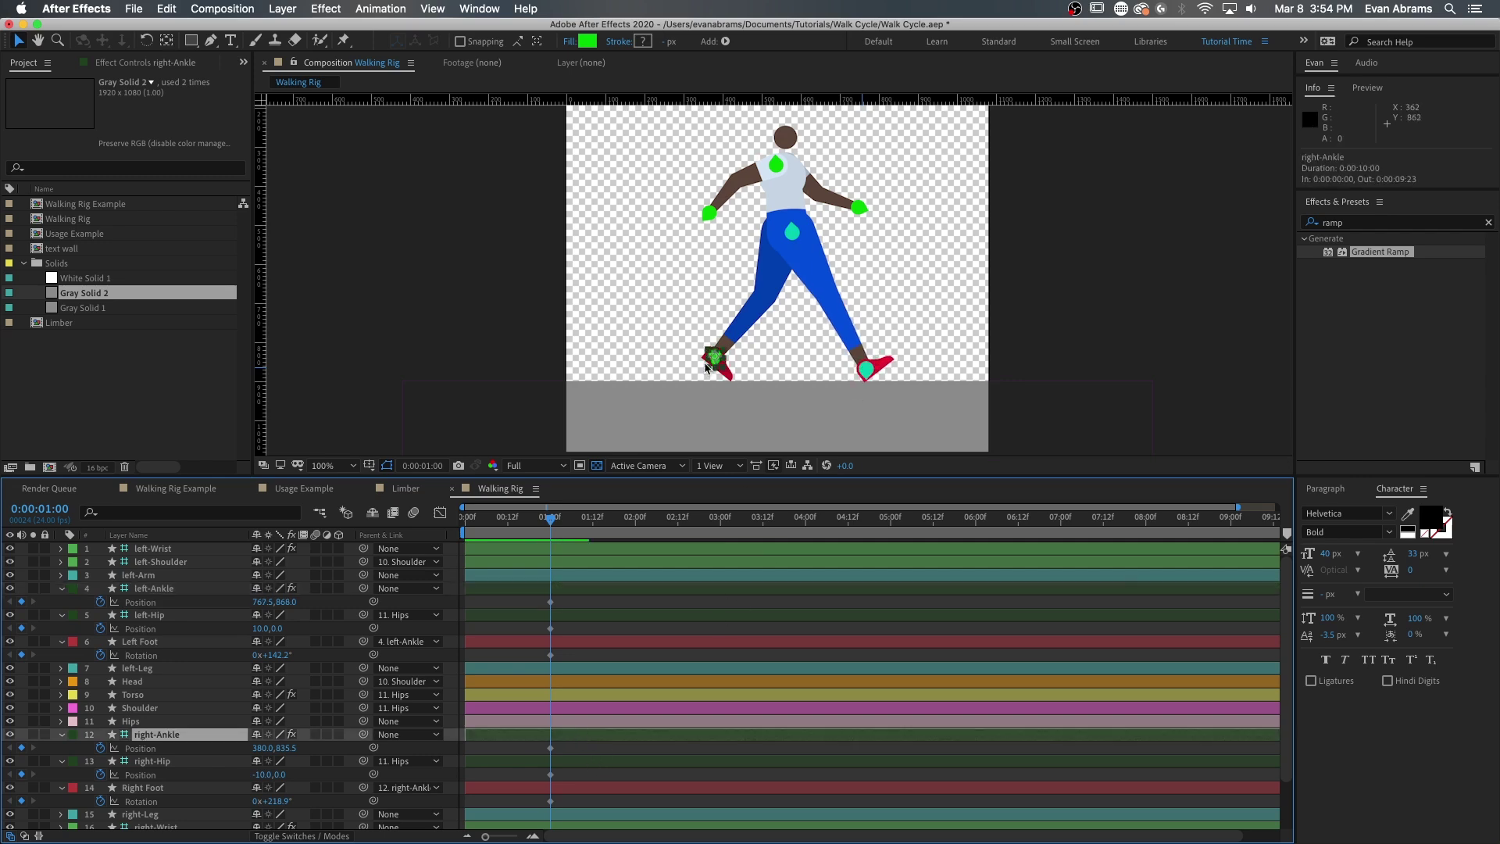
scroll(705, 367, "up", 2)
left_click_drag(718, 361, 739, 358)
Step: Rotate the Left Foot to 146.1° and fine-tune the Right Foot's rotation so its toe rests on the ground
left_click(1066, 360)
key("w")
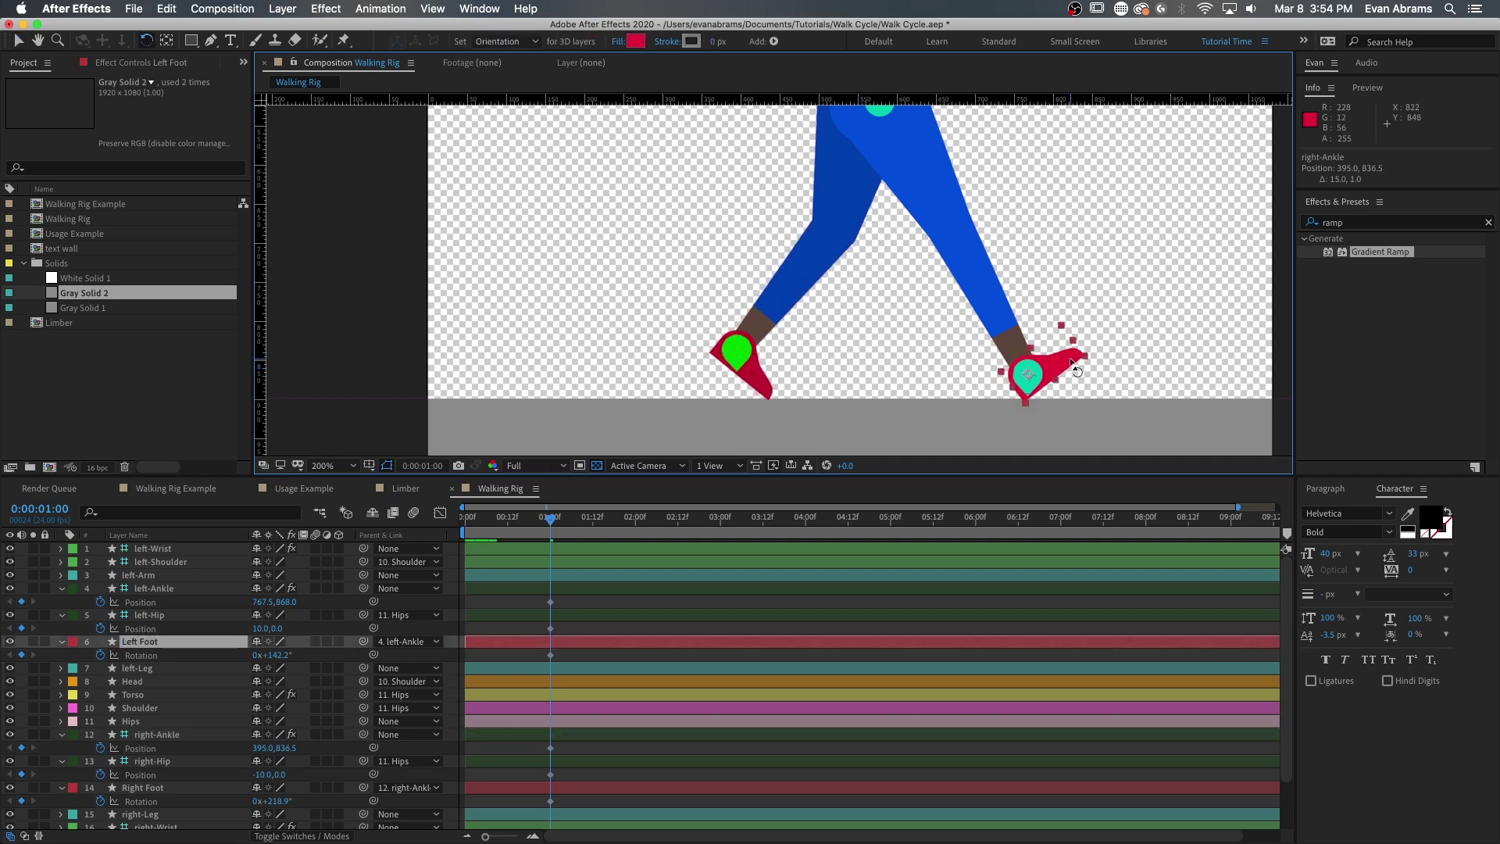
left_click_drag(1068, 361, 1080, 367)
left_click(772, 387)
left_click_drag(772, 388, 775, 390)
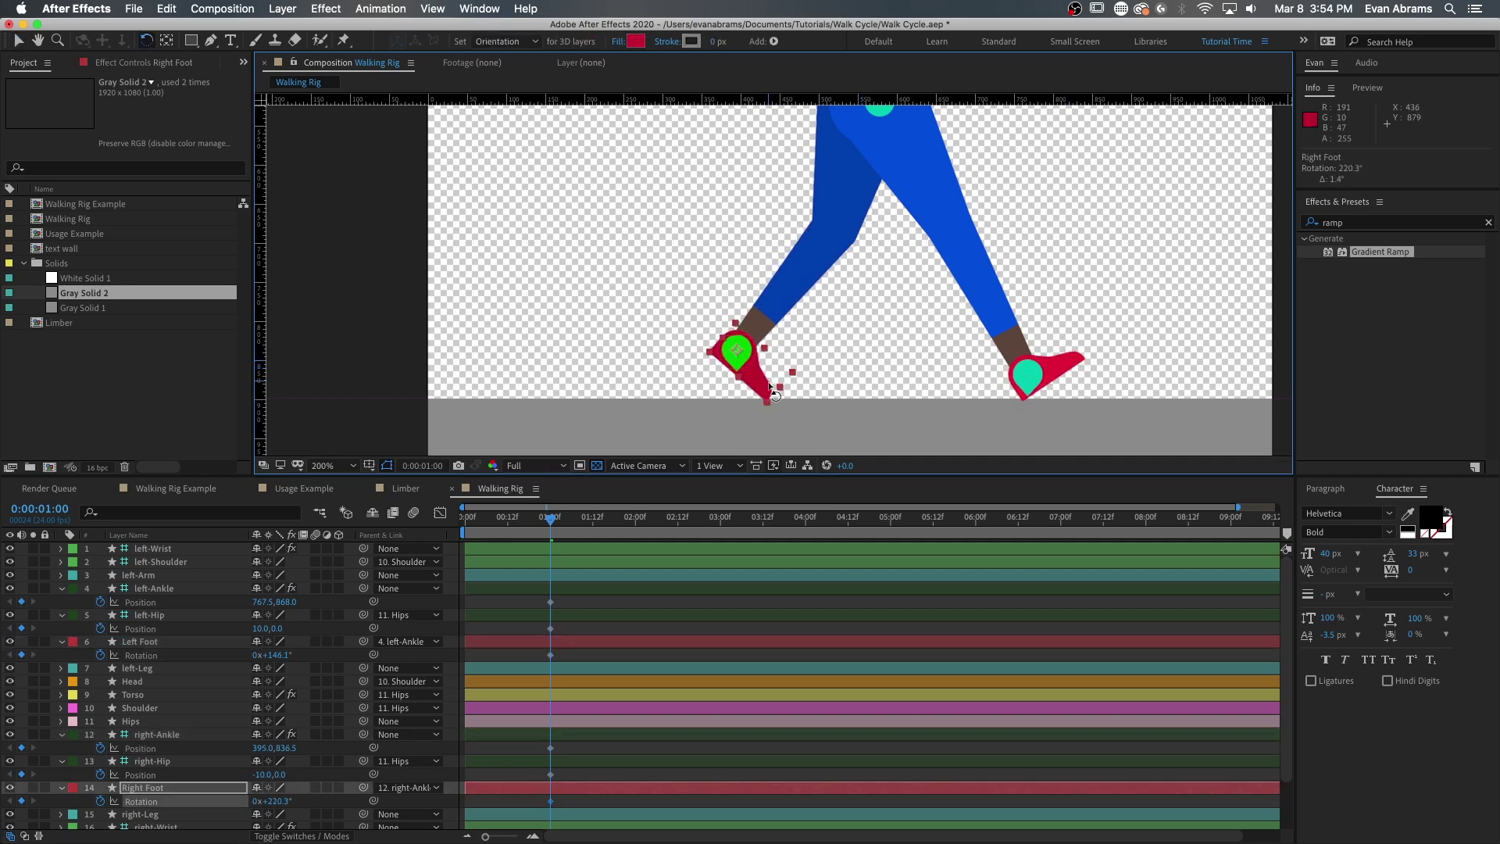
Step: Move the left-Wrist controller lower and closer to the body, and deselect it
left_click_drag(895, 276, 781, 352)
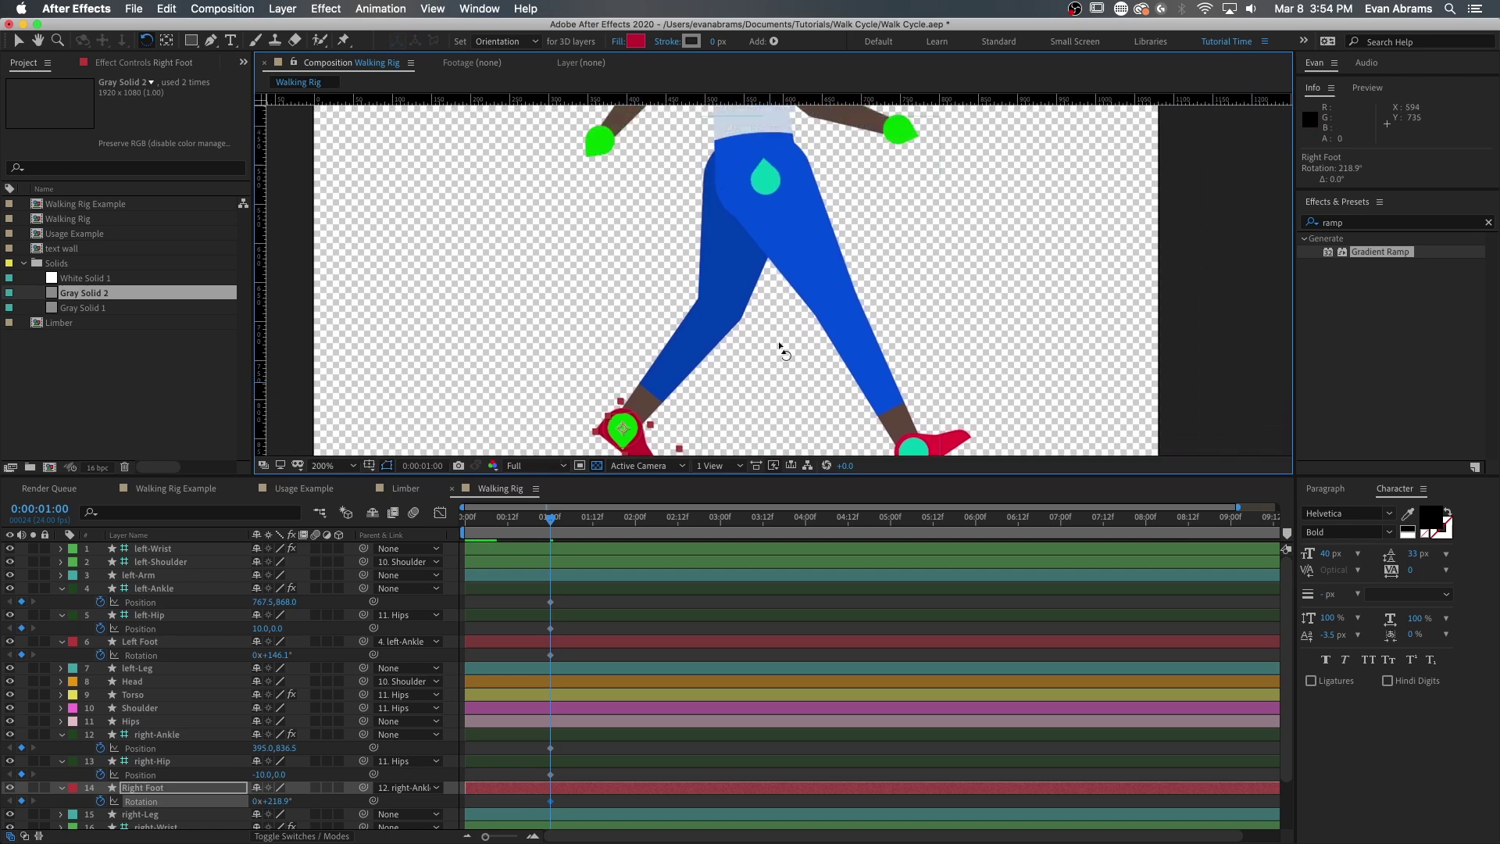
scroll(781, 348, "down", 1)
left_click_drag(753, 269, 678, 270)
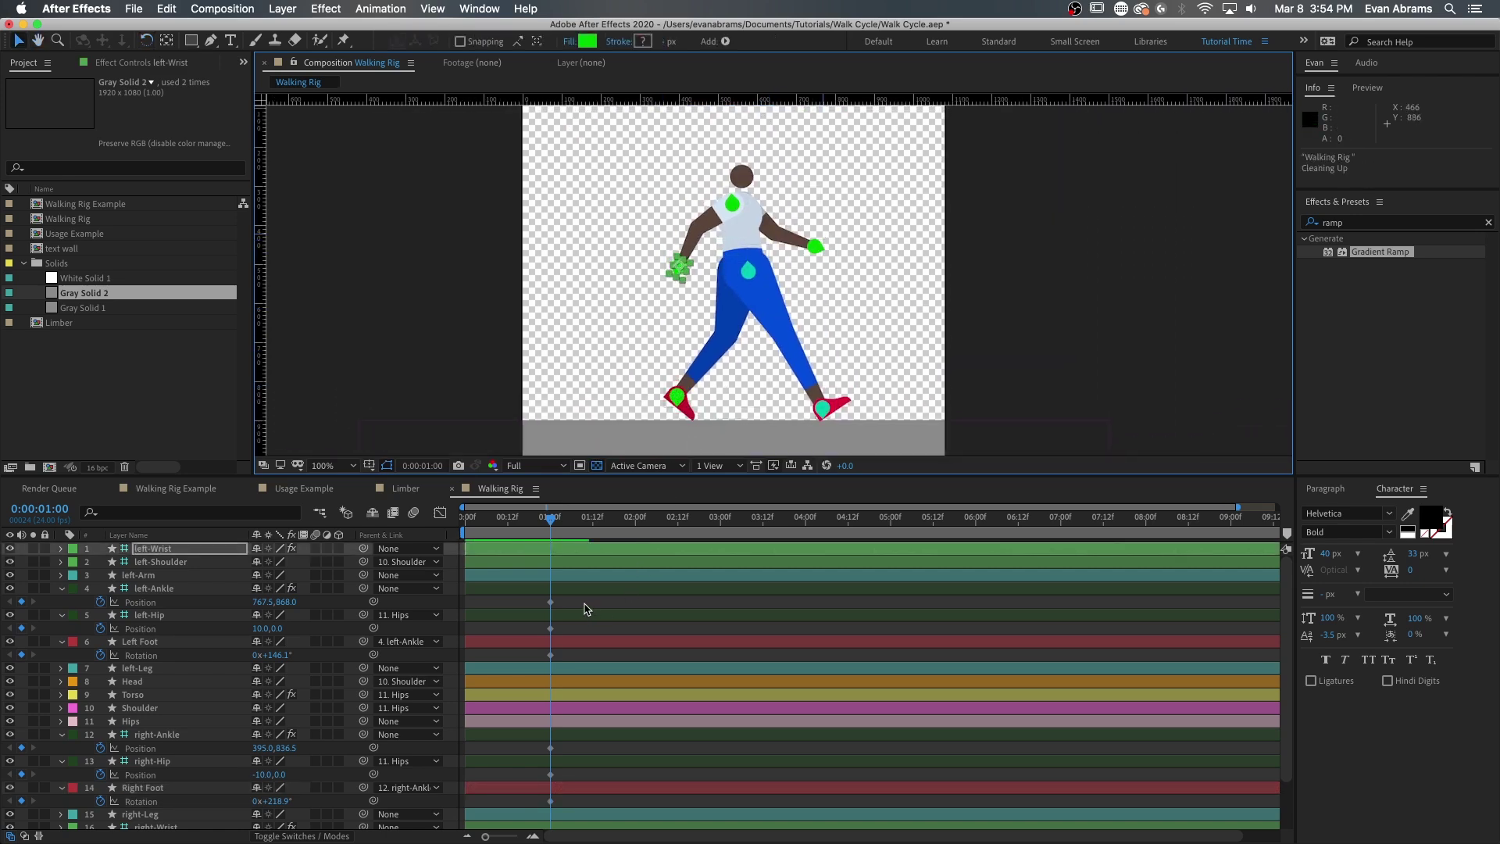
left_click(784, 383)
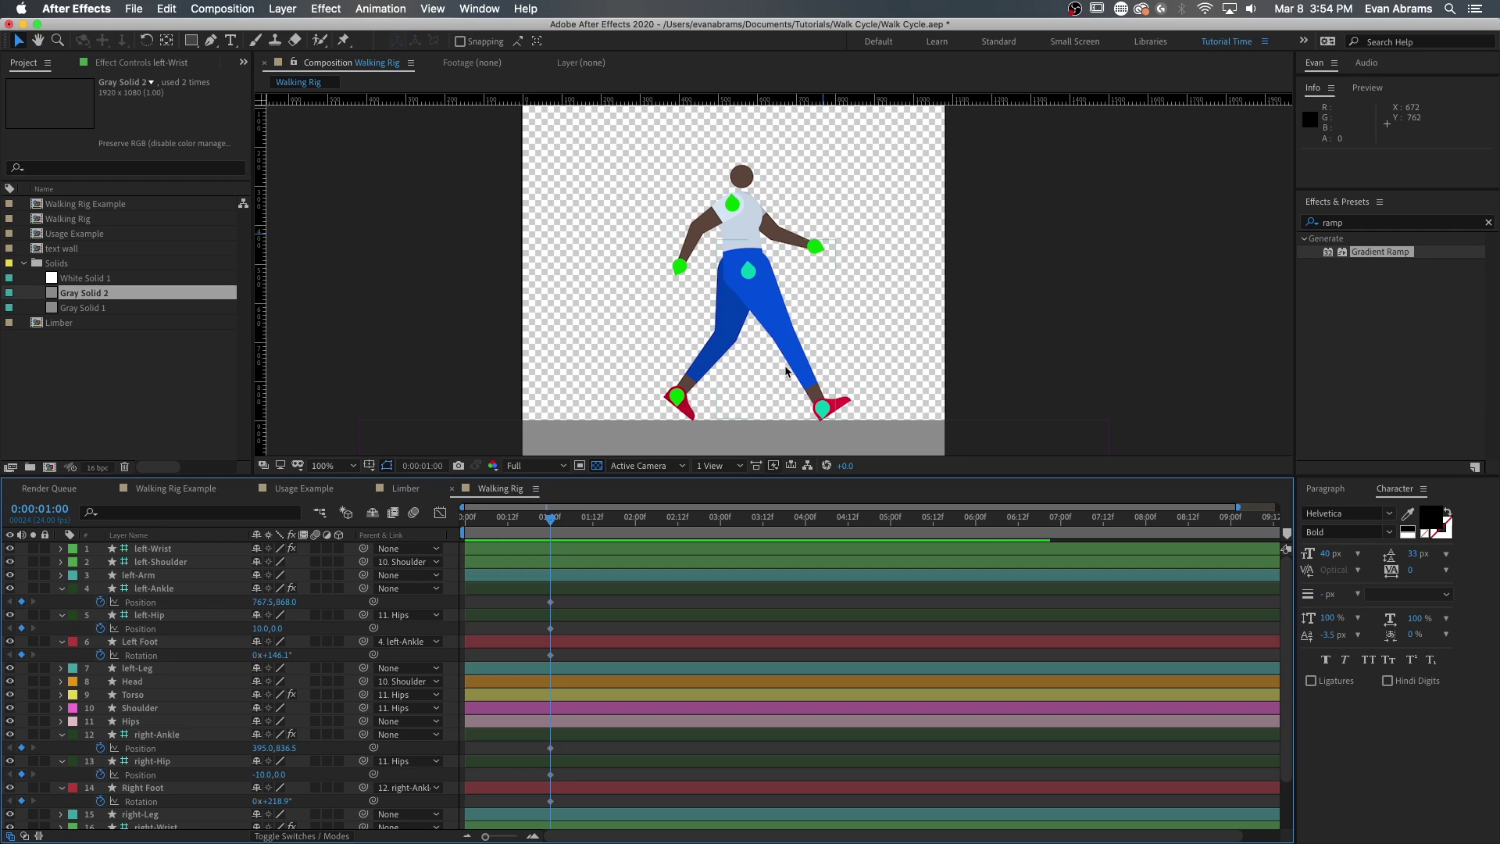
Step: Swap the left-Ankle and right-Ankle positions at 1:01 by copying each ankle's 1:00 keyframe onto the other
scroll(535, 628, "up", 1)
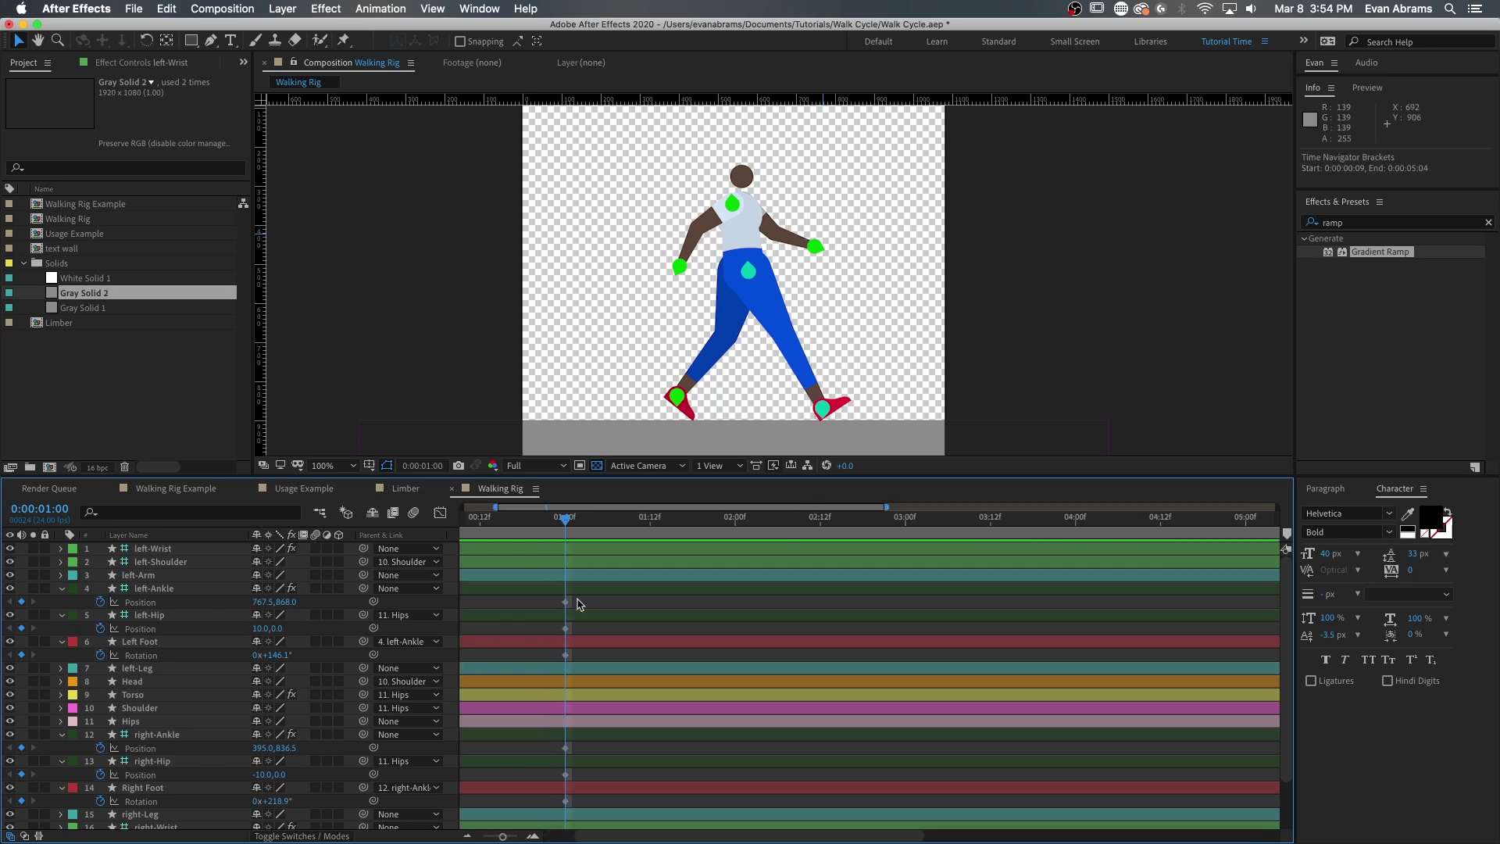
left_click(565, 601)
key("super+c")
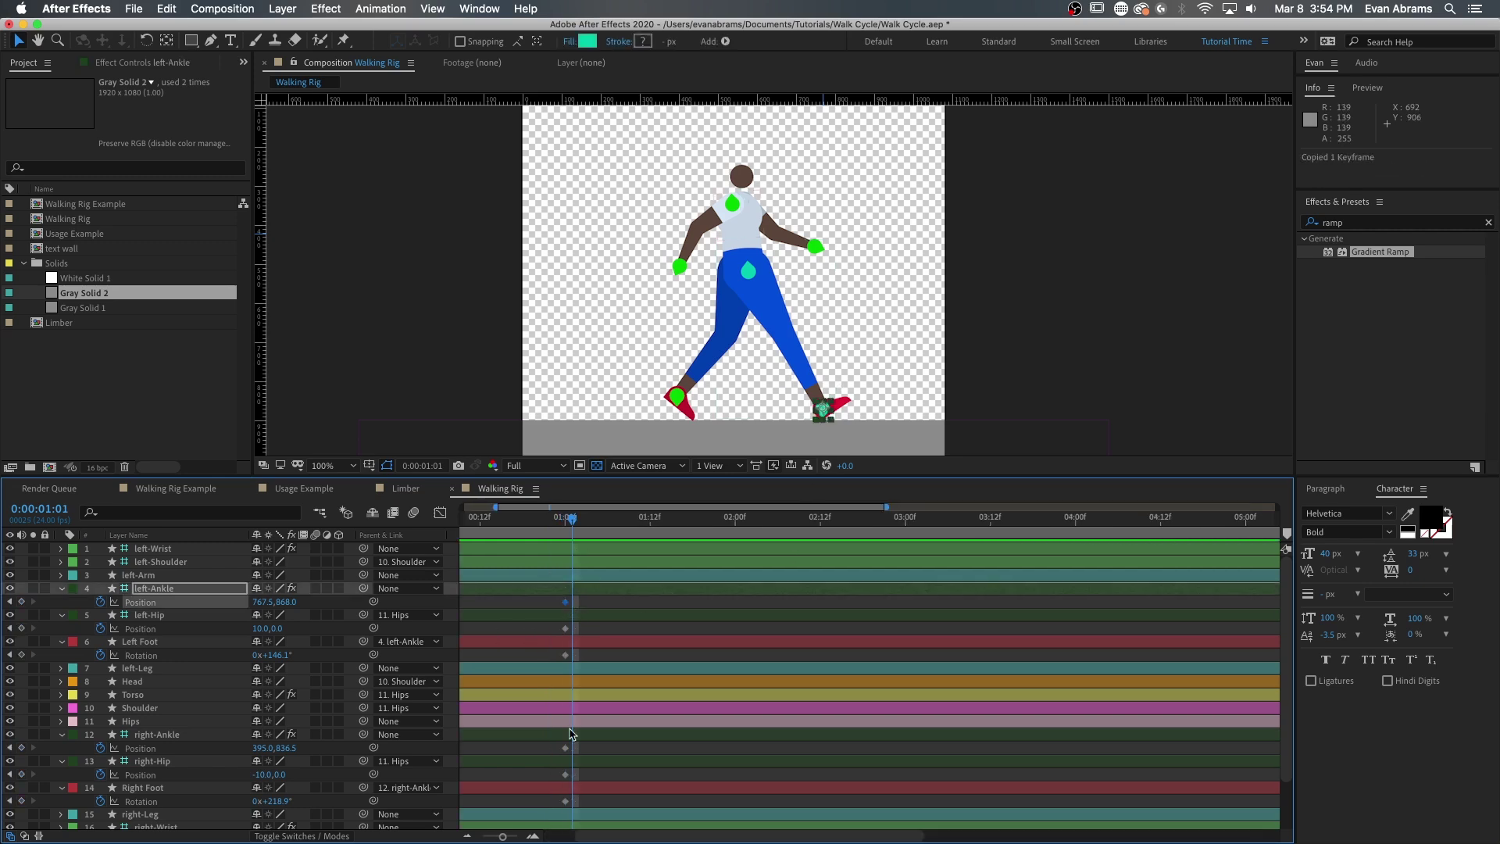
left_click(582, 738)
key("super+v")
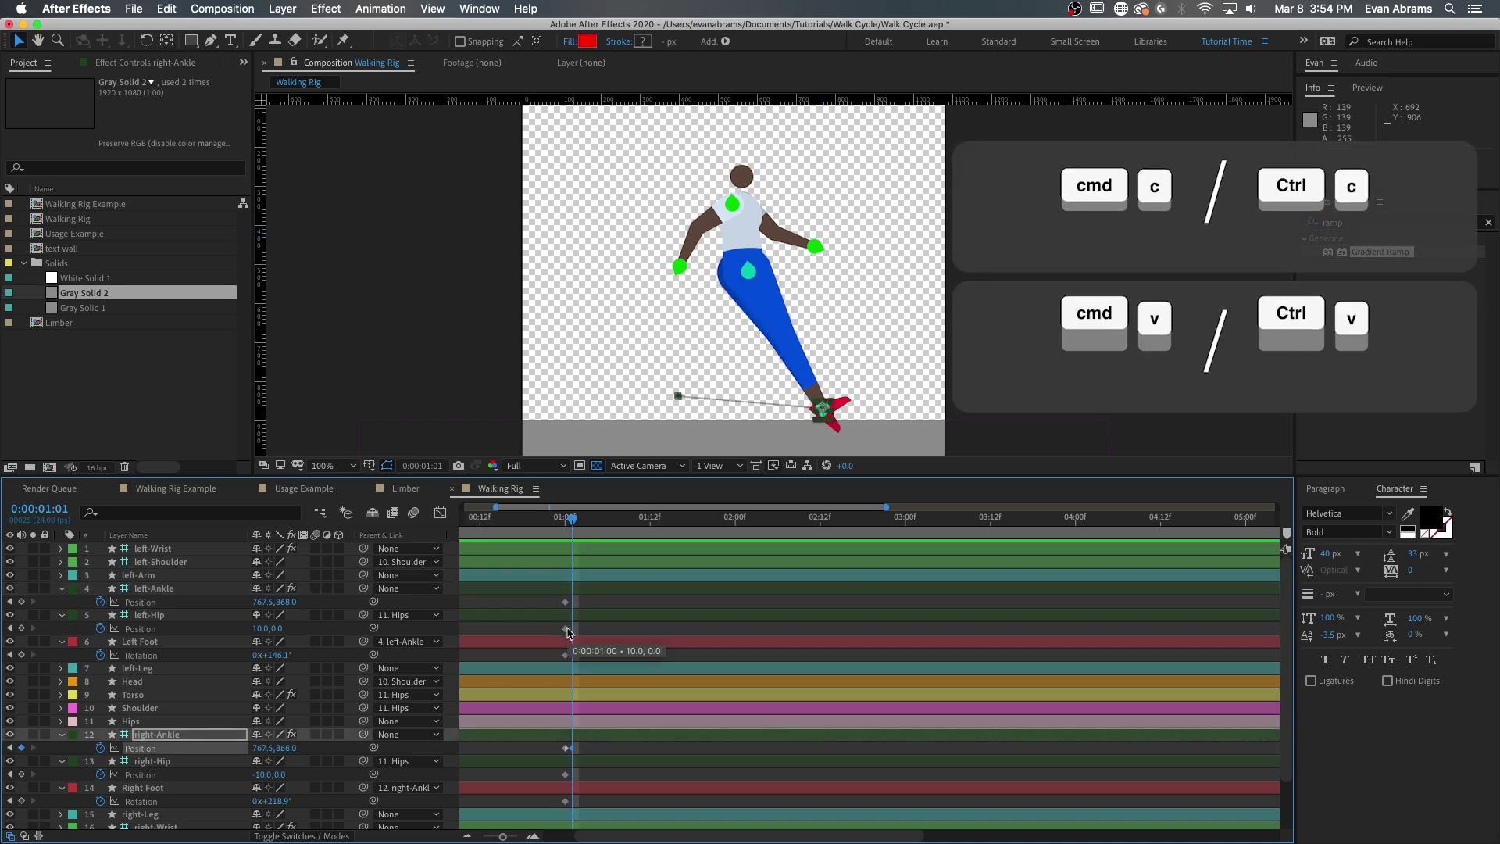
left_click(596, 591)
key("super+v")
Step: Swap the left-Hip and right-Hip positions at 1:01 by pasting each one's 1:00 keyframe onto the other
left_click(566, 628)
key("super+c")
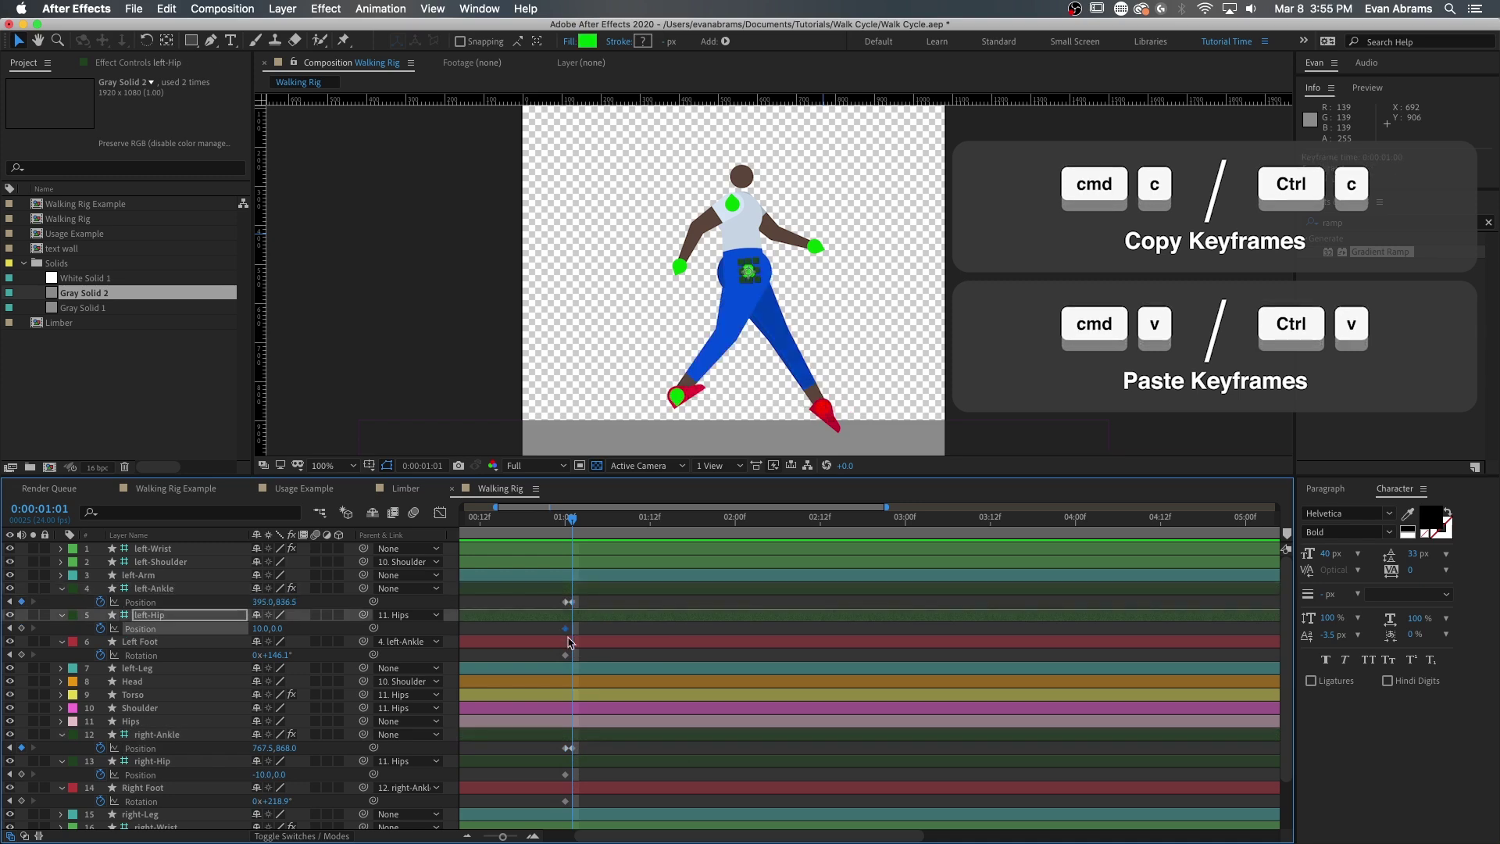
left_click(590, 761)
key("super+v")
left_click(566, 774)
left_click(567, 628)
key("super+v")
Step: Swap the Left Foot and Right Foot rotations at 1:01 using each other's 1:00 keyframe
left_click(566, 655)
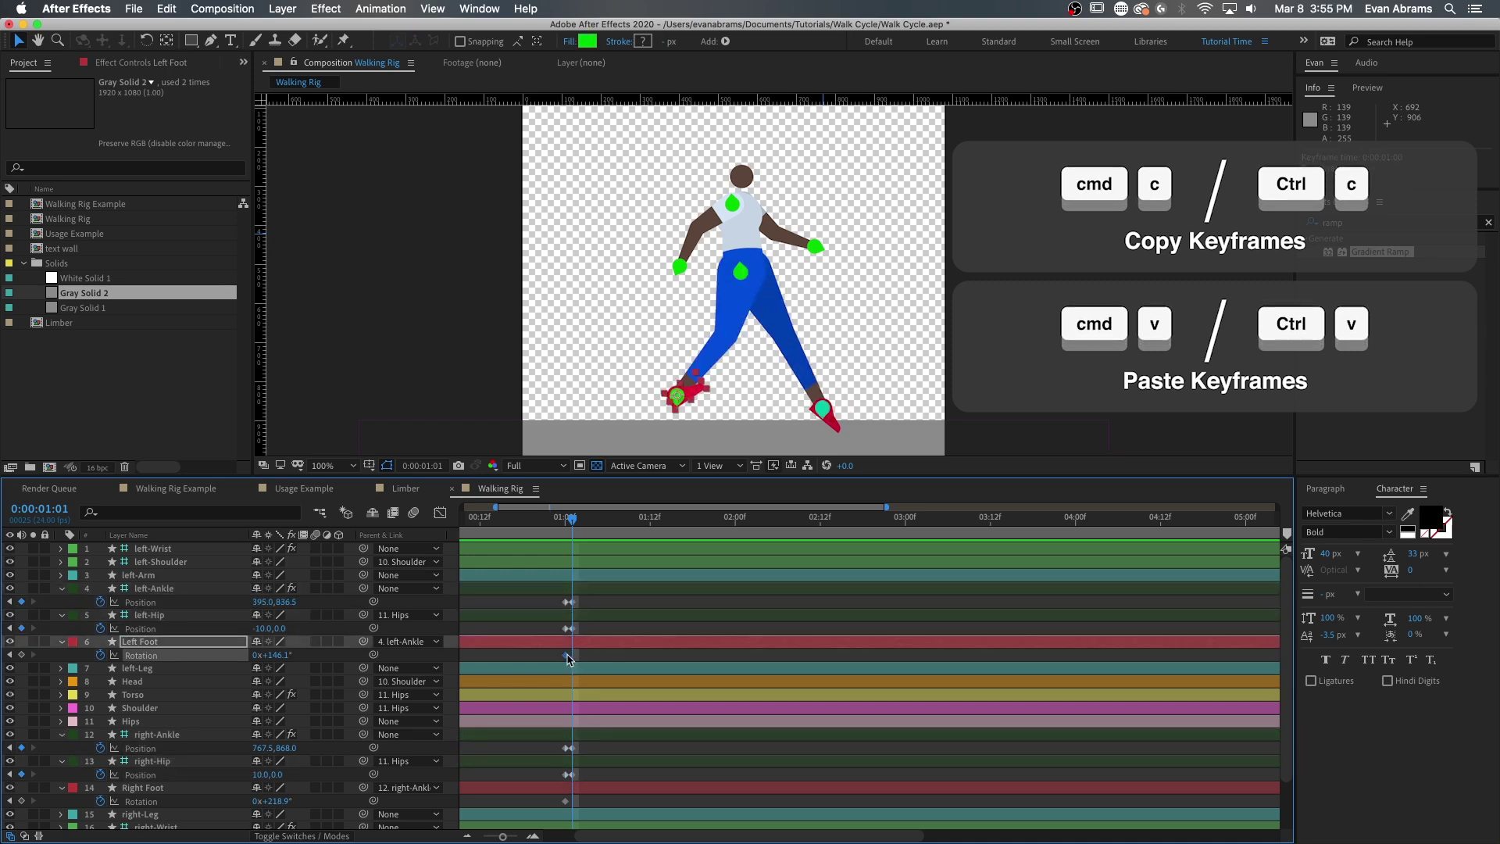
key("super+c")
left_click(567, 801)
key("super+v")
left_click(587, 653)
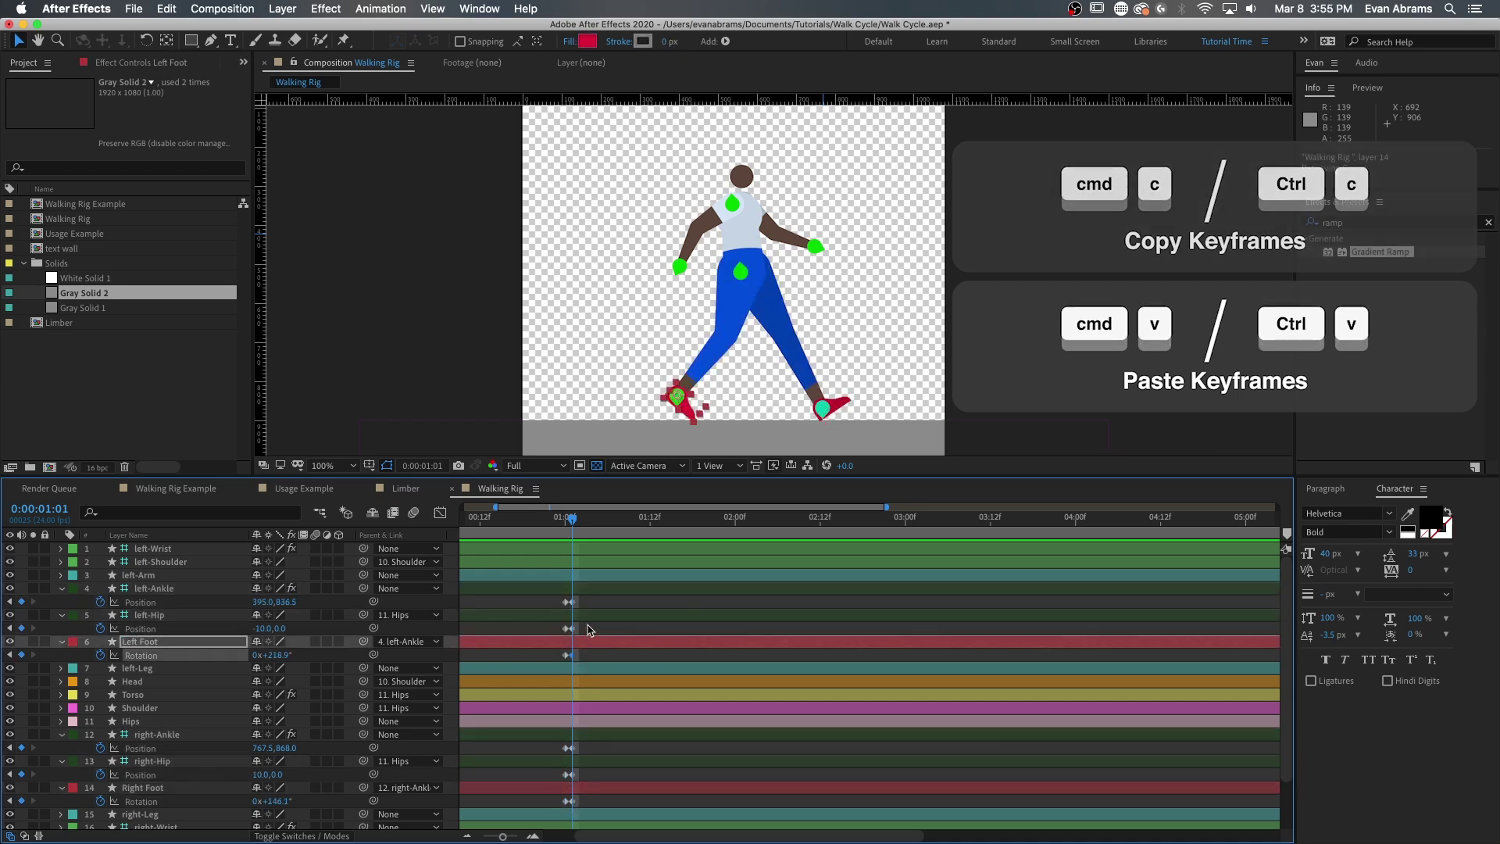
key("super+v")
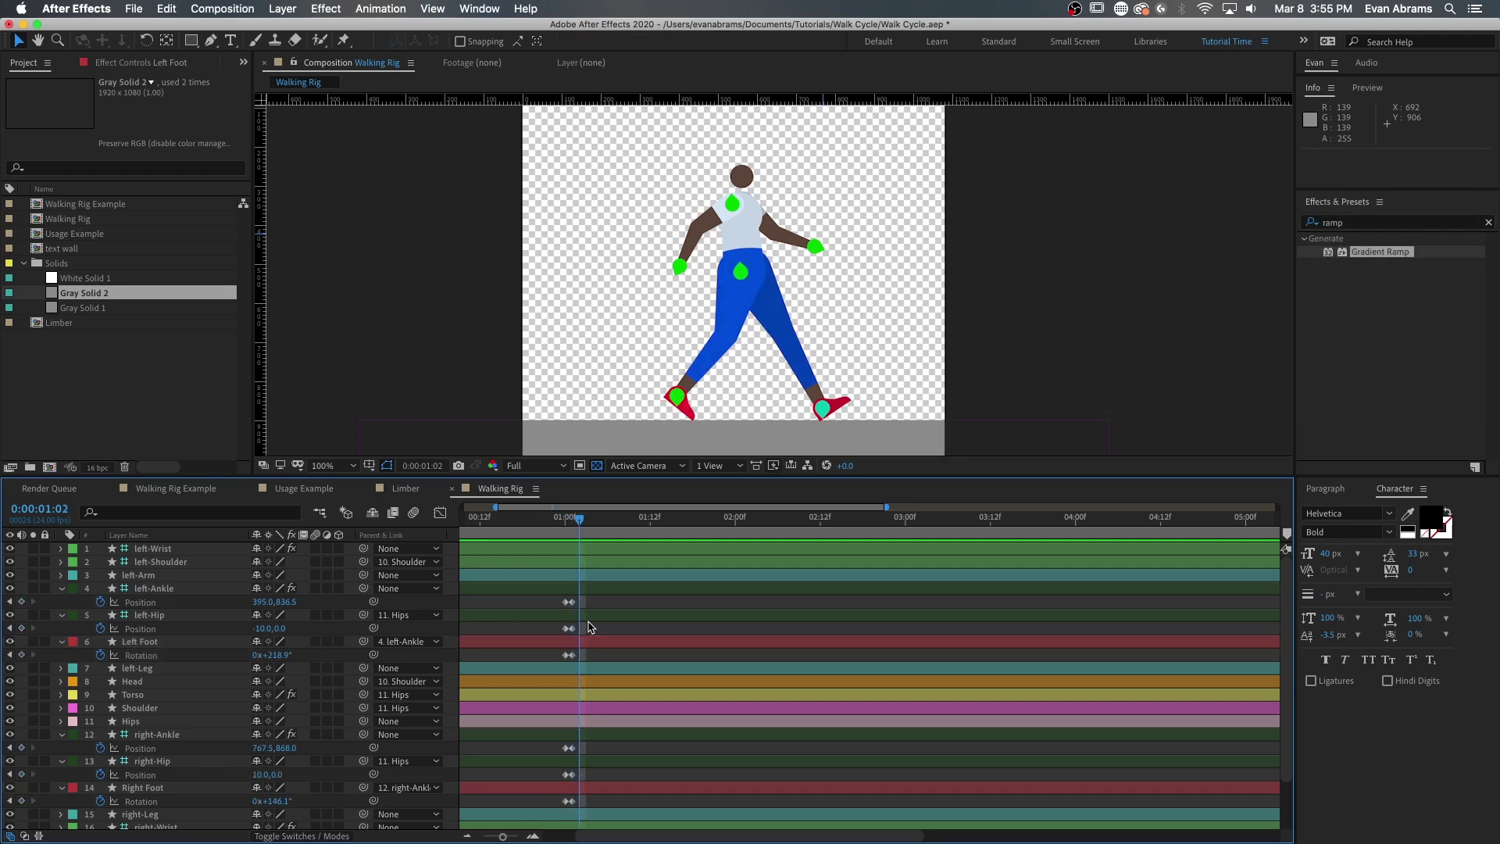
Step: Flip between frames 1:00 and 1:01 to compare the two mirrored contact poses
key("Page_Up")
key("Page_Up")
key("Page_Down")
key("Page_Up")
key("Page_Down")
key("Page_Up")
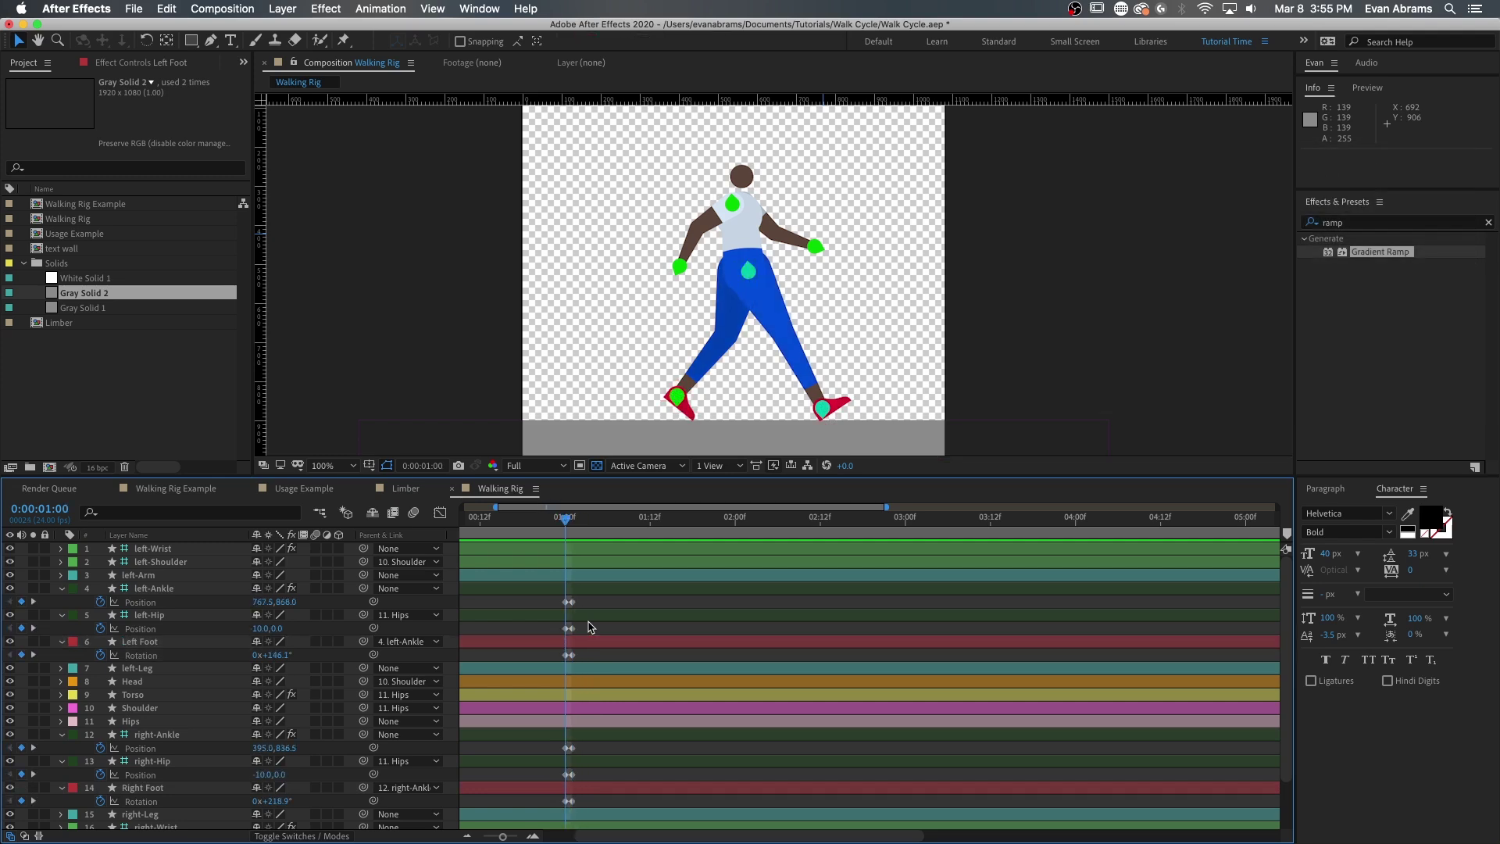
Step: Duplicate the keyframe pairs of left-Ankle, left-Hip and Left Foot starting at 1:02
key("k")
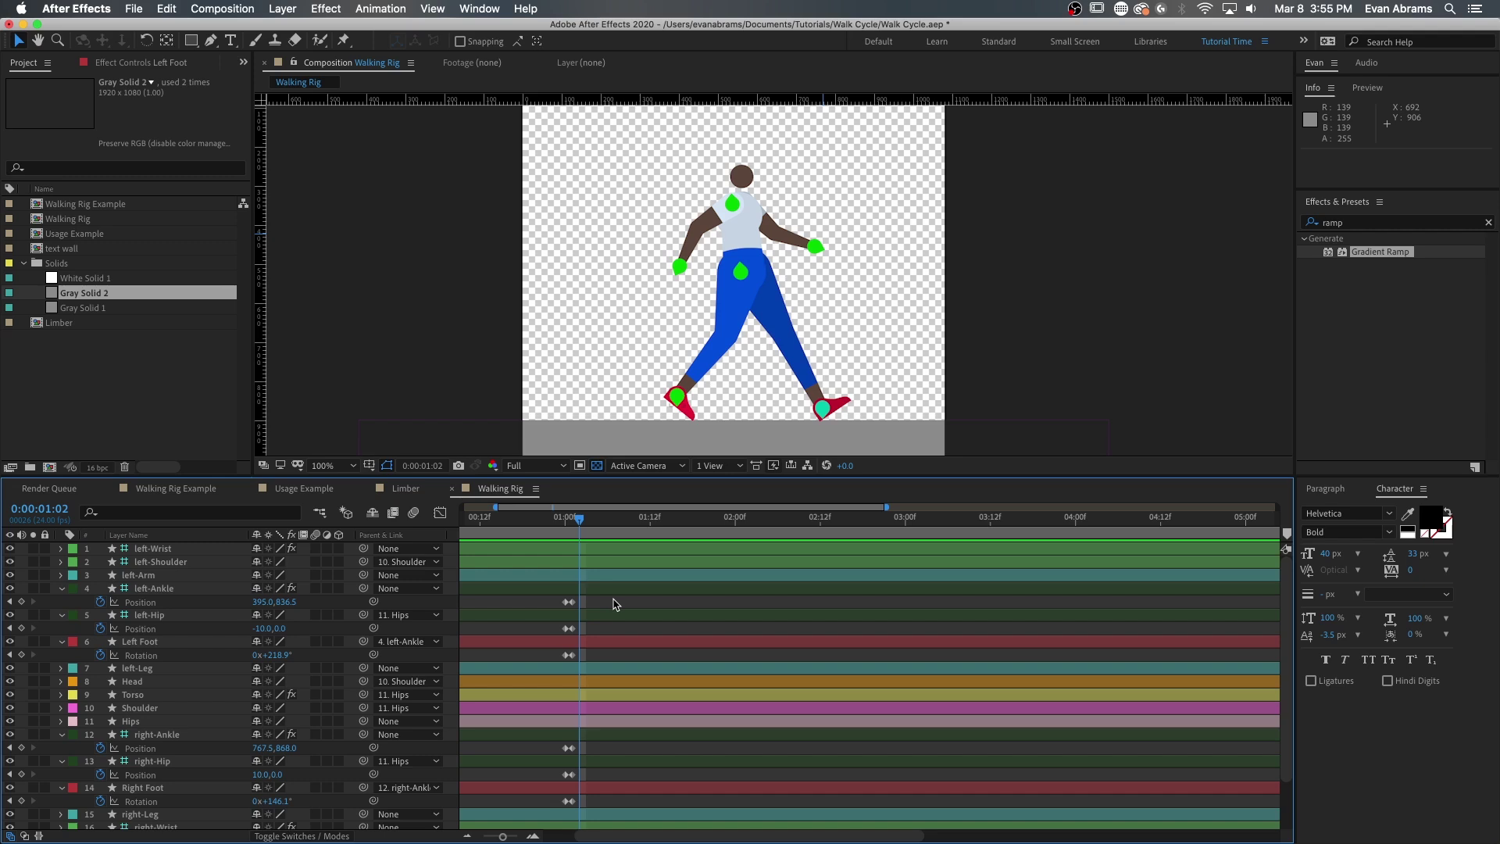
key("super+c")
left_click_drag(558, 607, 556, 664)
key("super+v")
key("super+c")
key("super+v")
key("super+c")
Step: Duplicate the right-Ankle, right-Hip and Right Foot keyframe pairs from 1:02, and space all the leg keyframes two frames apart
left_click(582, 734)
key("cmd+v")
left_click(582, 761)
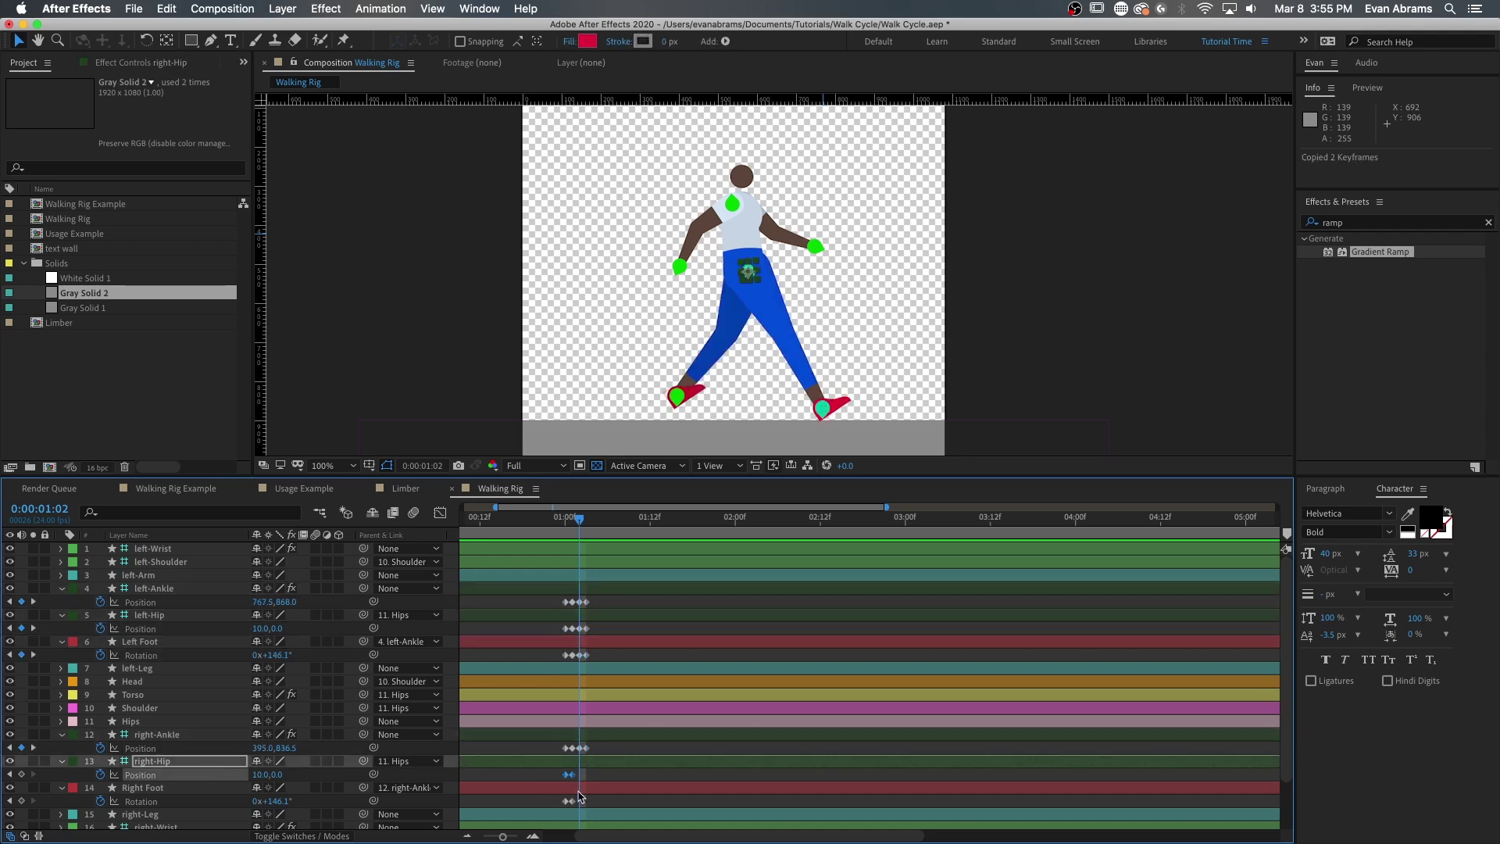
key("cmd+v")
left_click_drag(601, 797, 543, 808)
left_click(609, 602)
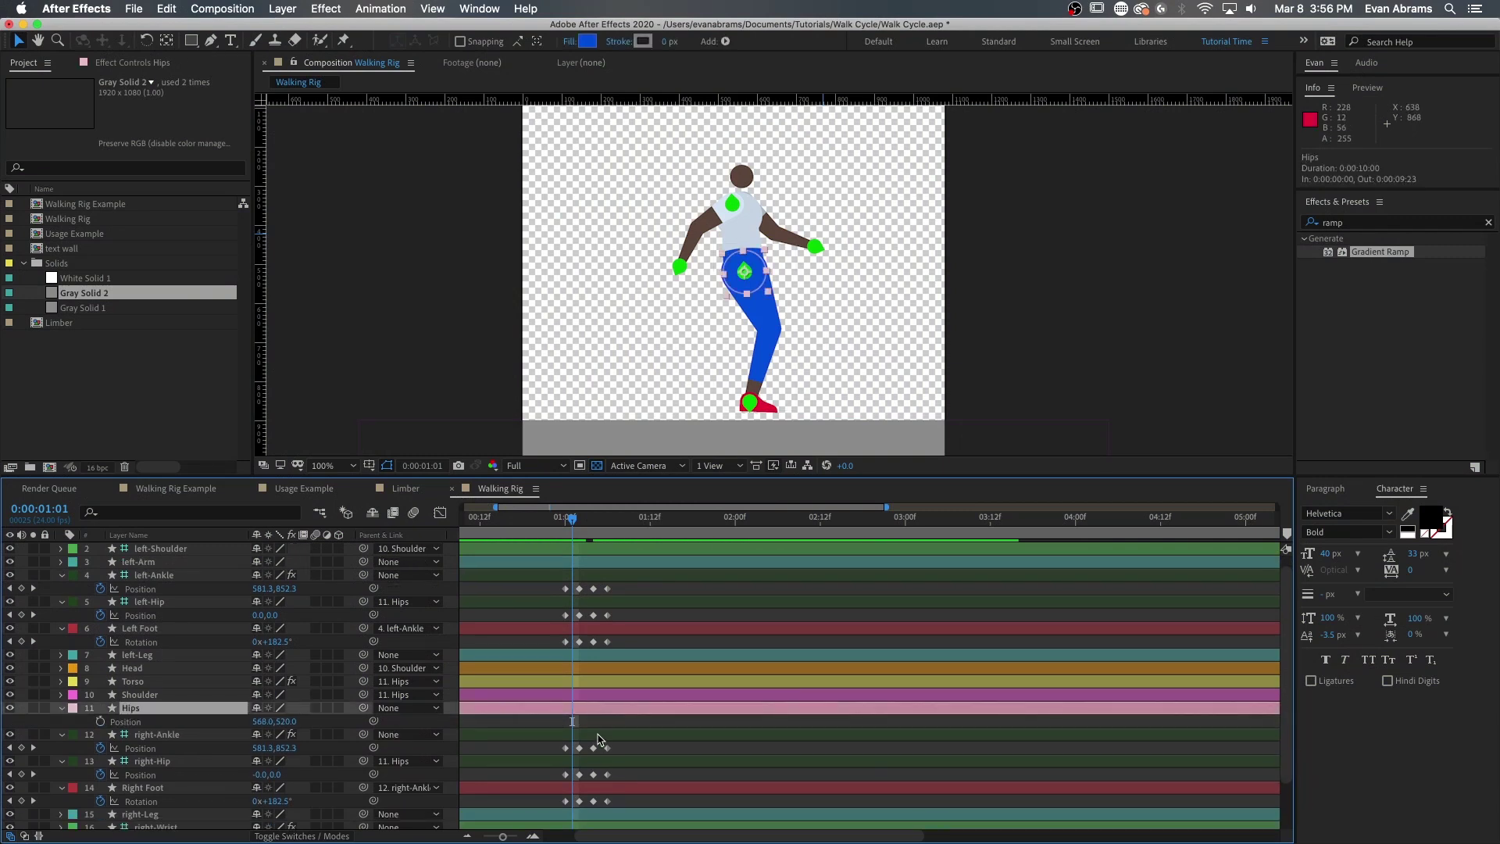
Step: Separate the Hips' Position dimensions, keyframe Y Position at 1:00, and raise the hips to a Y of 480.0 at 1:01
left_click(107, 711)
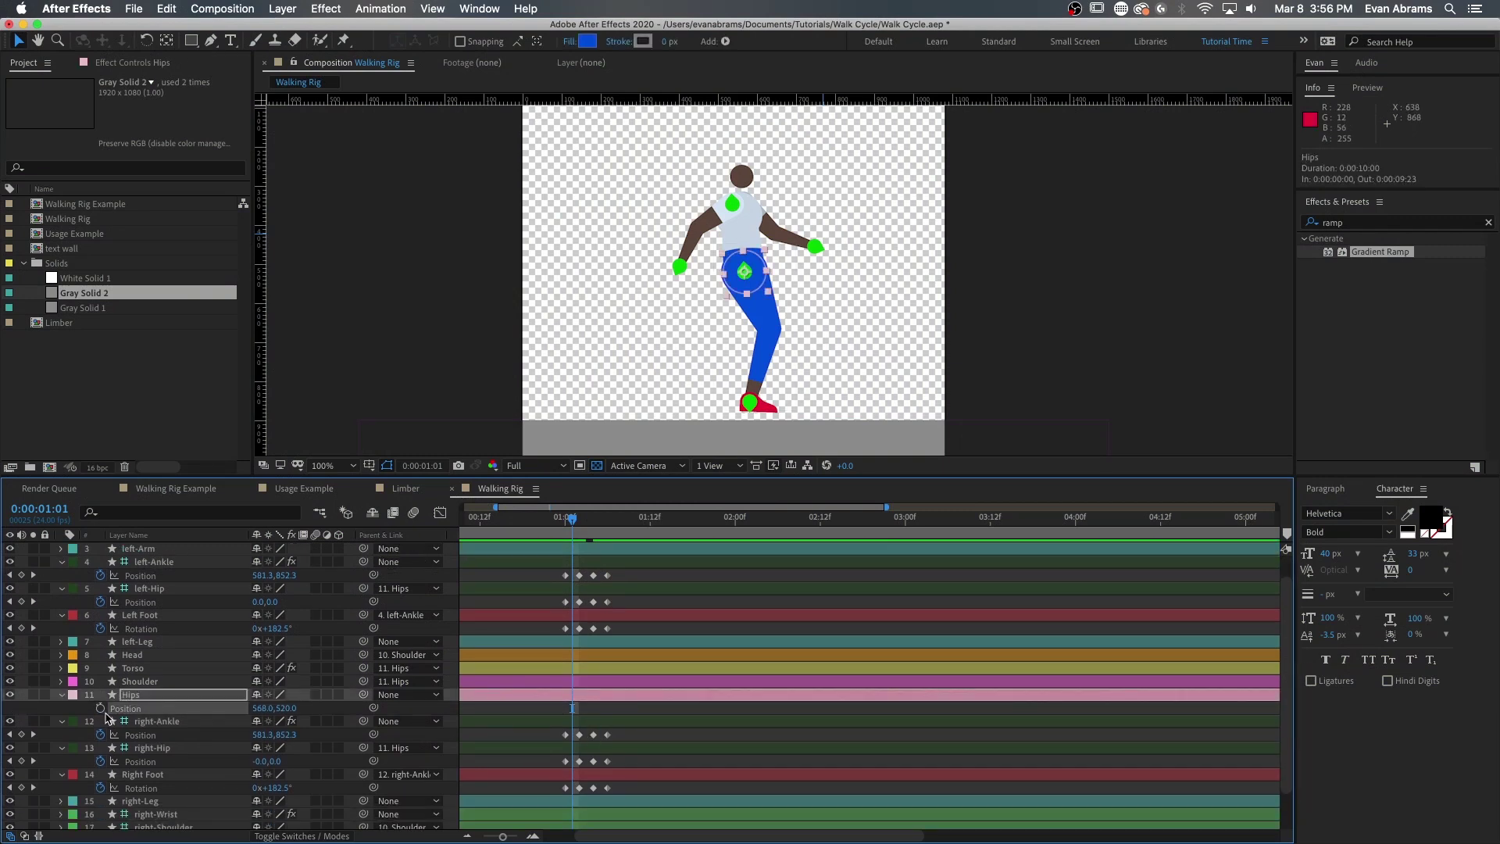
right_click(156, 714)
left_click(180, 657)
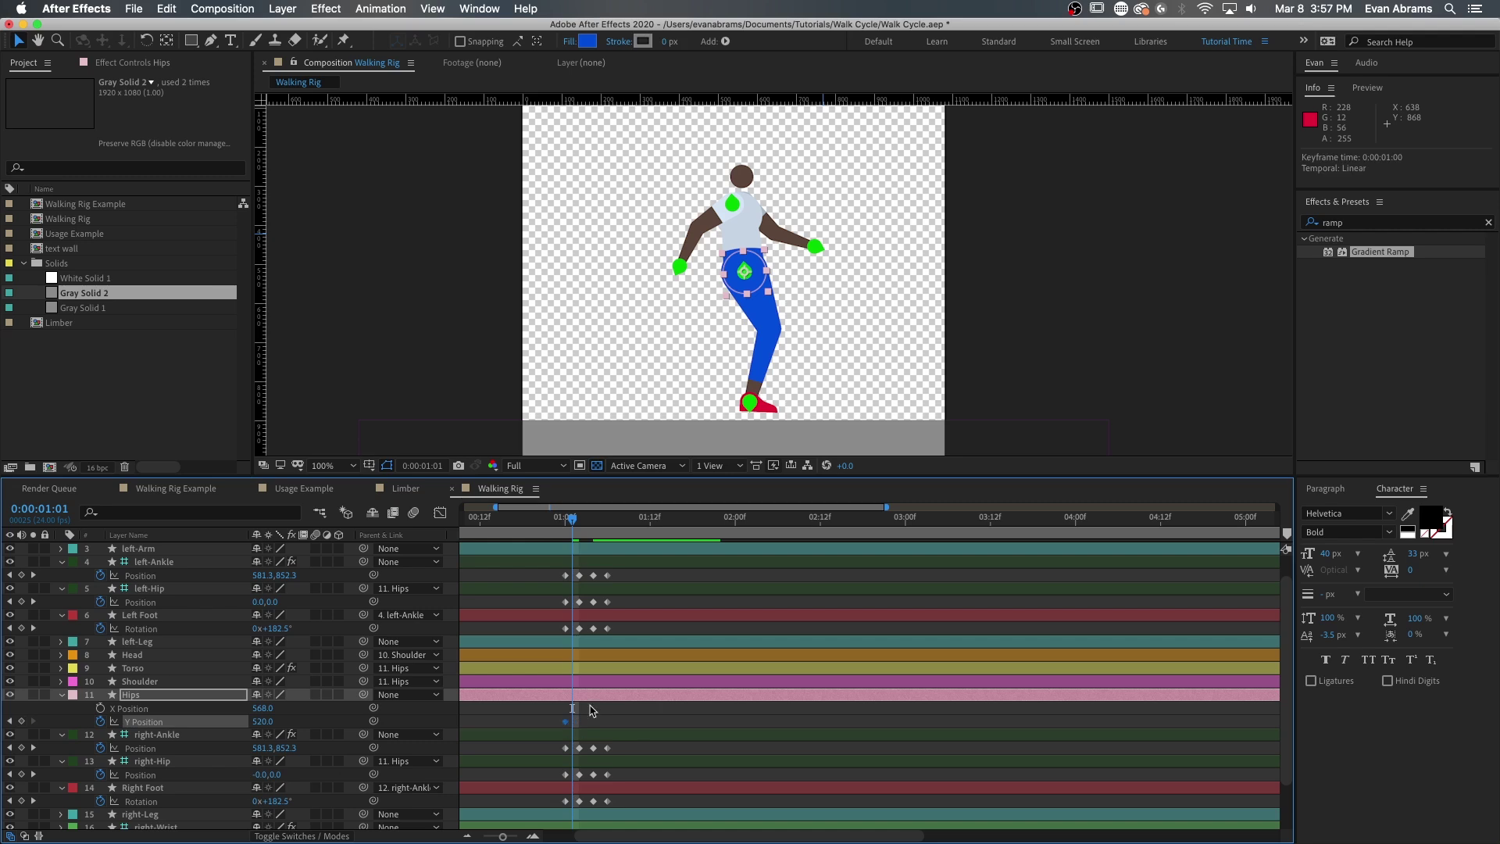
key("shift+Up")
key("shift+Up")
key("shift+Up")
key("shift+Up")
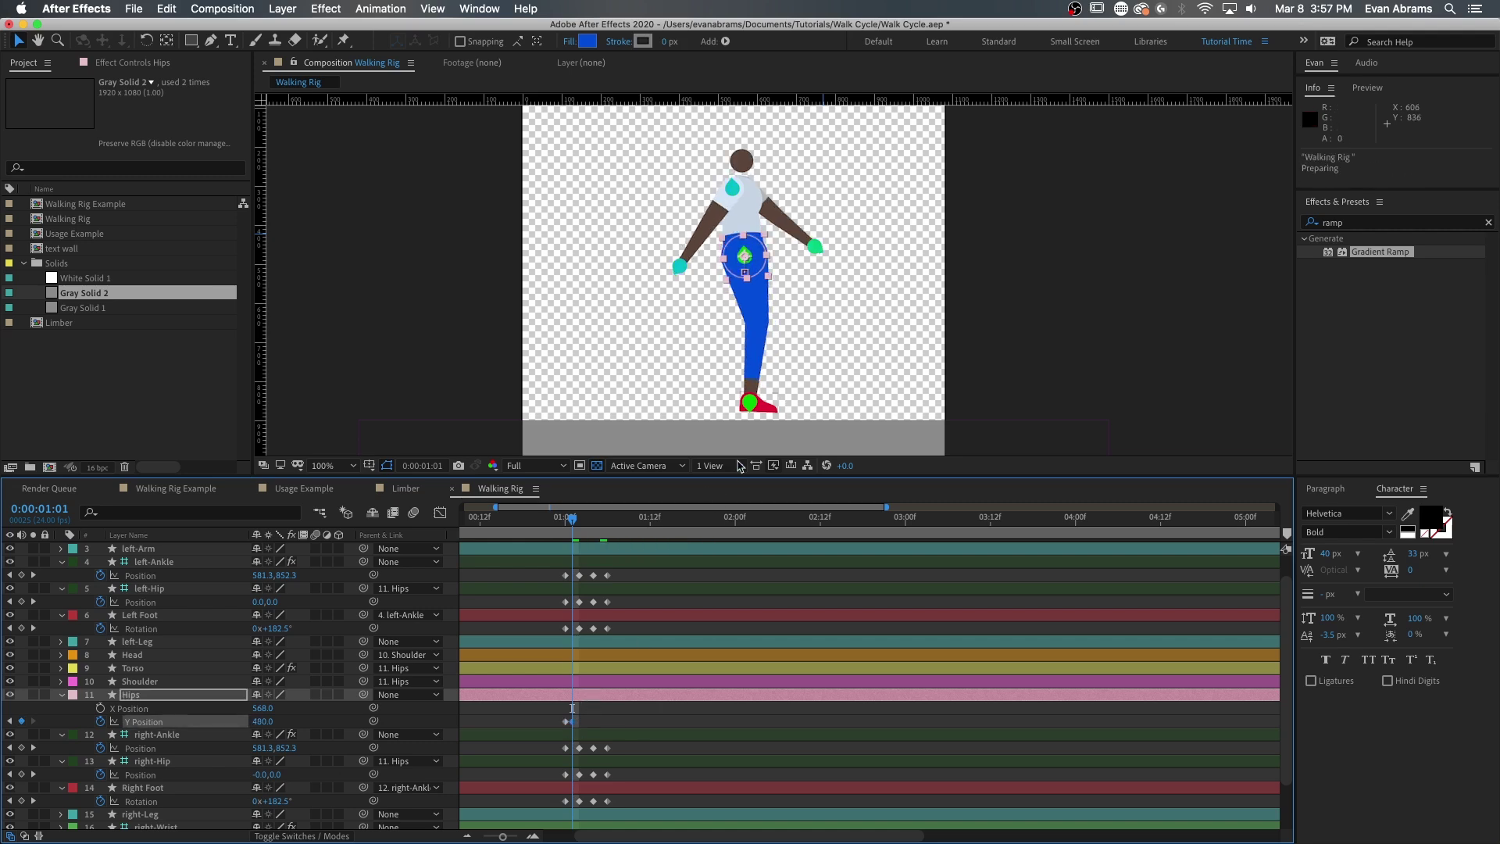
Step: At 1:01, nudge the left-Ankle controller down and back to 553.3, 872.3 under the body
left_click(676, 565)
key("shift+Down")
key("shift+Down")
key("Left")
key("Left")
key("Left")
key("Left")
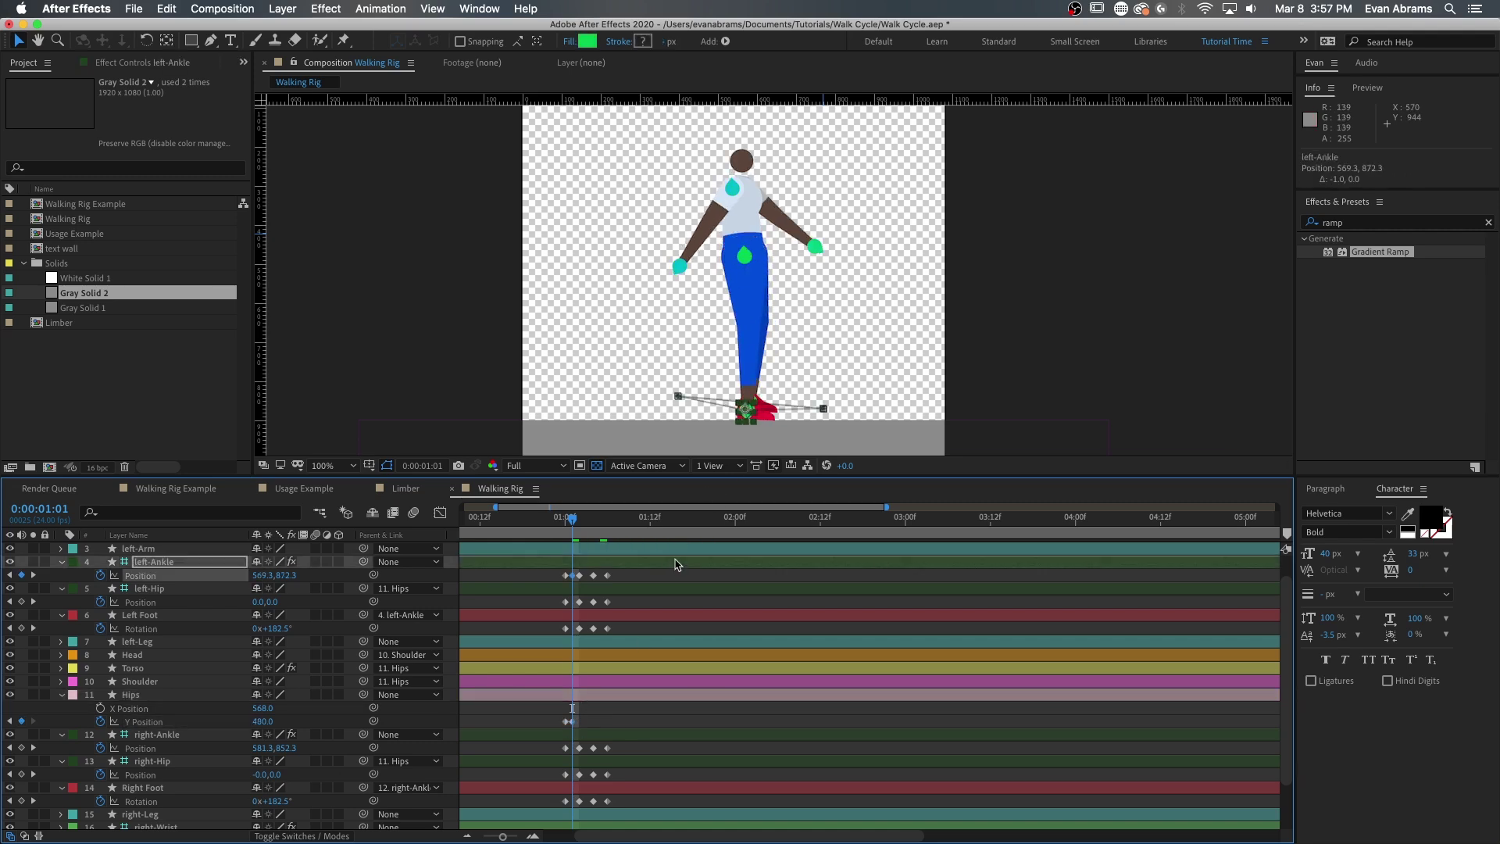
key("shift+Left")
key("shift+Left")
key("Right")
key("Right")
key("Right")
key("Right")
Step: Set the Left Foot's rotation to 180° at 1:01 so it lies flat
left_click(631, 614)
left_click(282, 629)
type("180")
key("Return")
left_click(555, 706)
Step: Nudge the left-Ankle controller down to a Y of 873.8 so the sole meets the ground
scroll(738, 398, "up", 1)
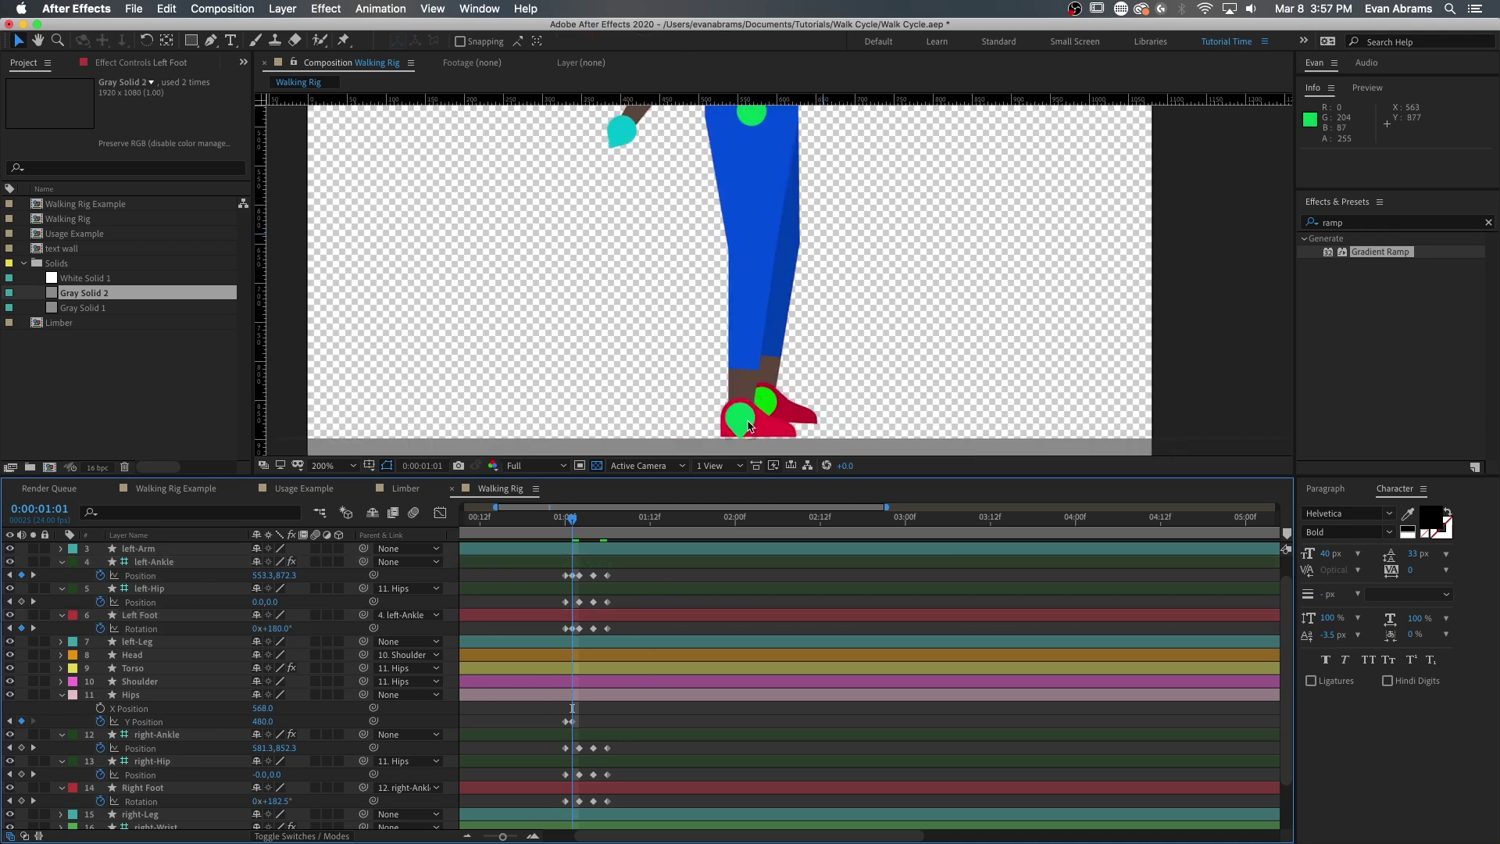
left_click(747, 426)
scroll(748, 425, "up", 1)
key("Down")
key("Down")
key("Down")
key("Down")
key("Down")
key("Down")
scroll(645, 338, "down", 2)
key("space")
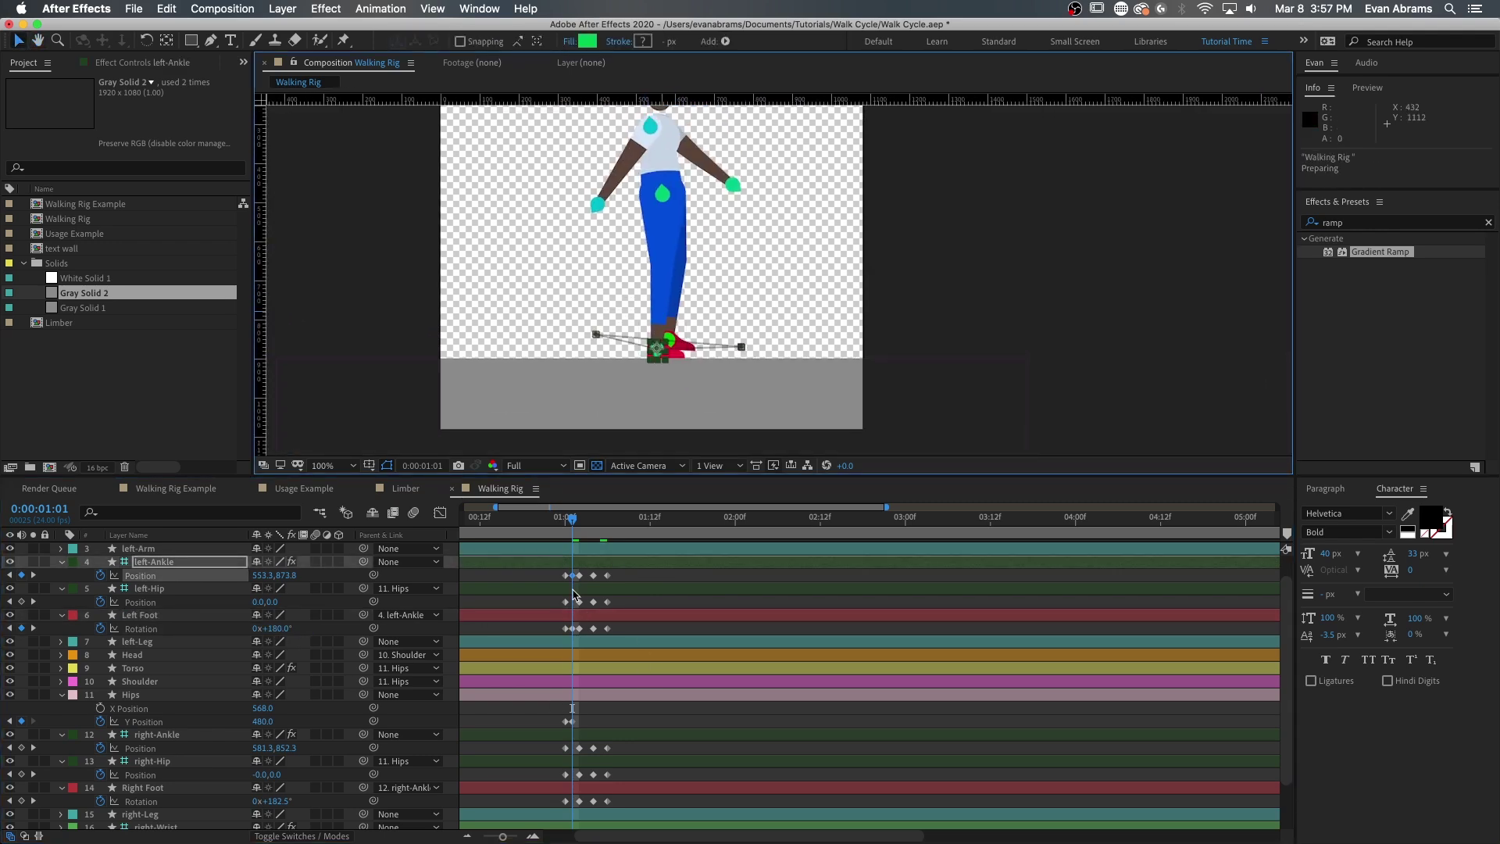
Step: At 1:01, lift the right-Ankle controller up and back behind the standing leg to 521.3, 752.3
left_click(604, 735)
key("shift+Left")
key("shift+Left")
key("shift+Left")
key("shift+Left")
key("shift+Left")
key("shift+Left")
key("shift+Up")
key("shift+Up")
key("shift+Up")
key("shift+Up")
key("shift+Up")
key("shift+Up")
key("shift+Up")
key("shift+Up")
key("shift+Up")
key("shift+Up")
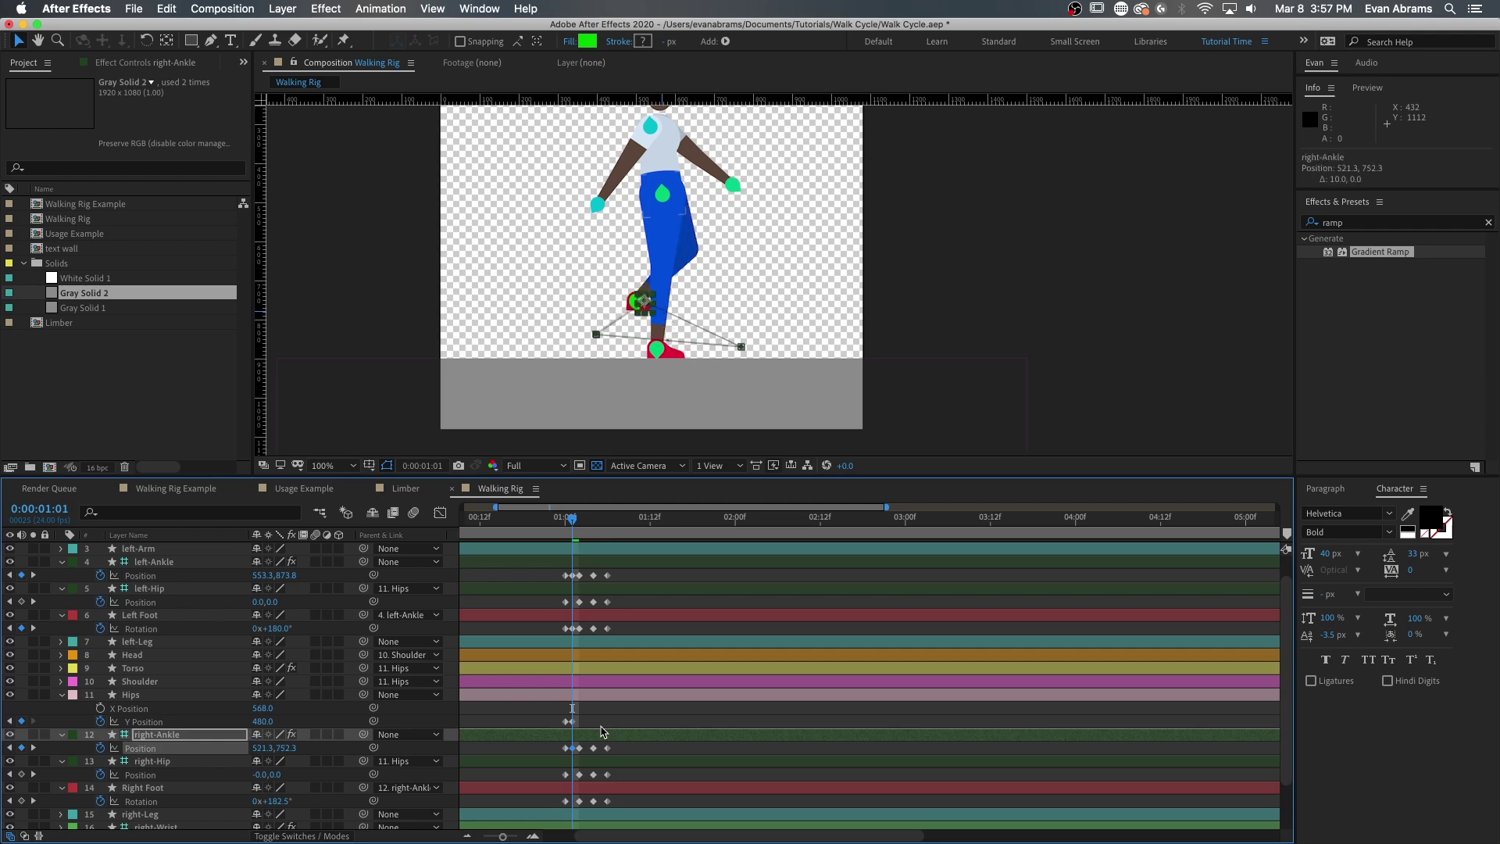
Step: At 1:01, rotate the Right Foot to 252.2° and move the right-Ankle controller up and back to 493.3, 677.3
key("w")
left_click_drag(652, 307, 682, 290)
scroll(664, 307, "up", 2)
key("v")
scroll(606, 253, "down", 2)
Step: Lower the right-Ankle controller to 495.3, 737.3 at 1:01
left_click(623, 762)
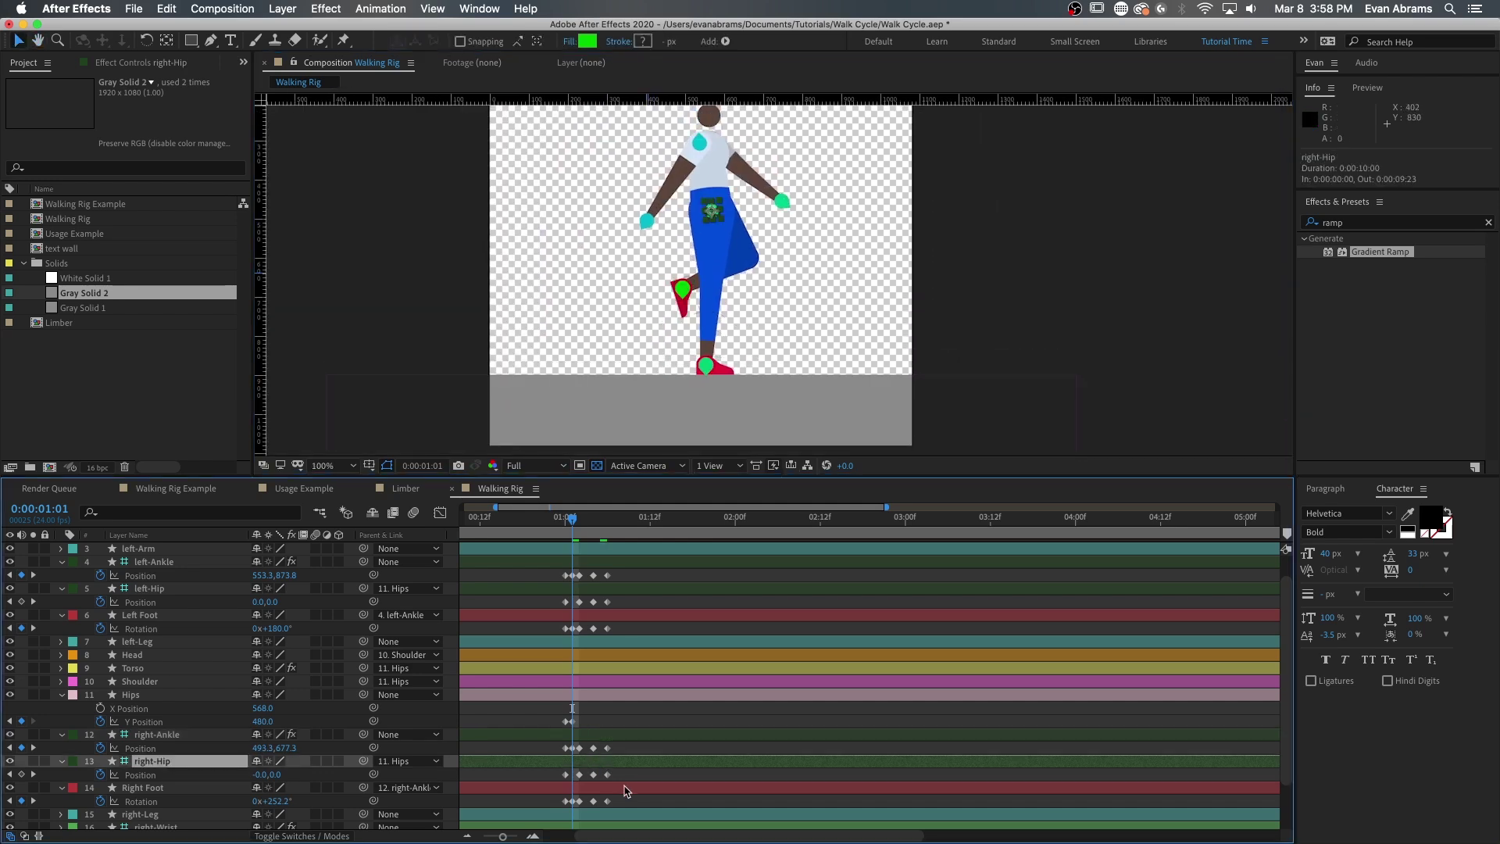
left_click(626, 787)
left_click(637, 775)
left_click(635, 736)
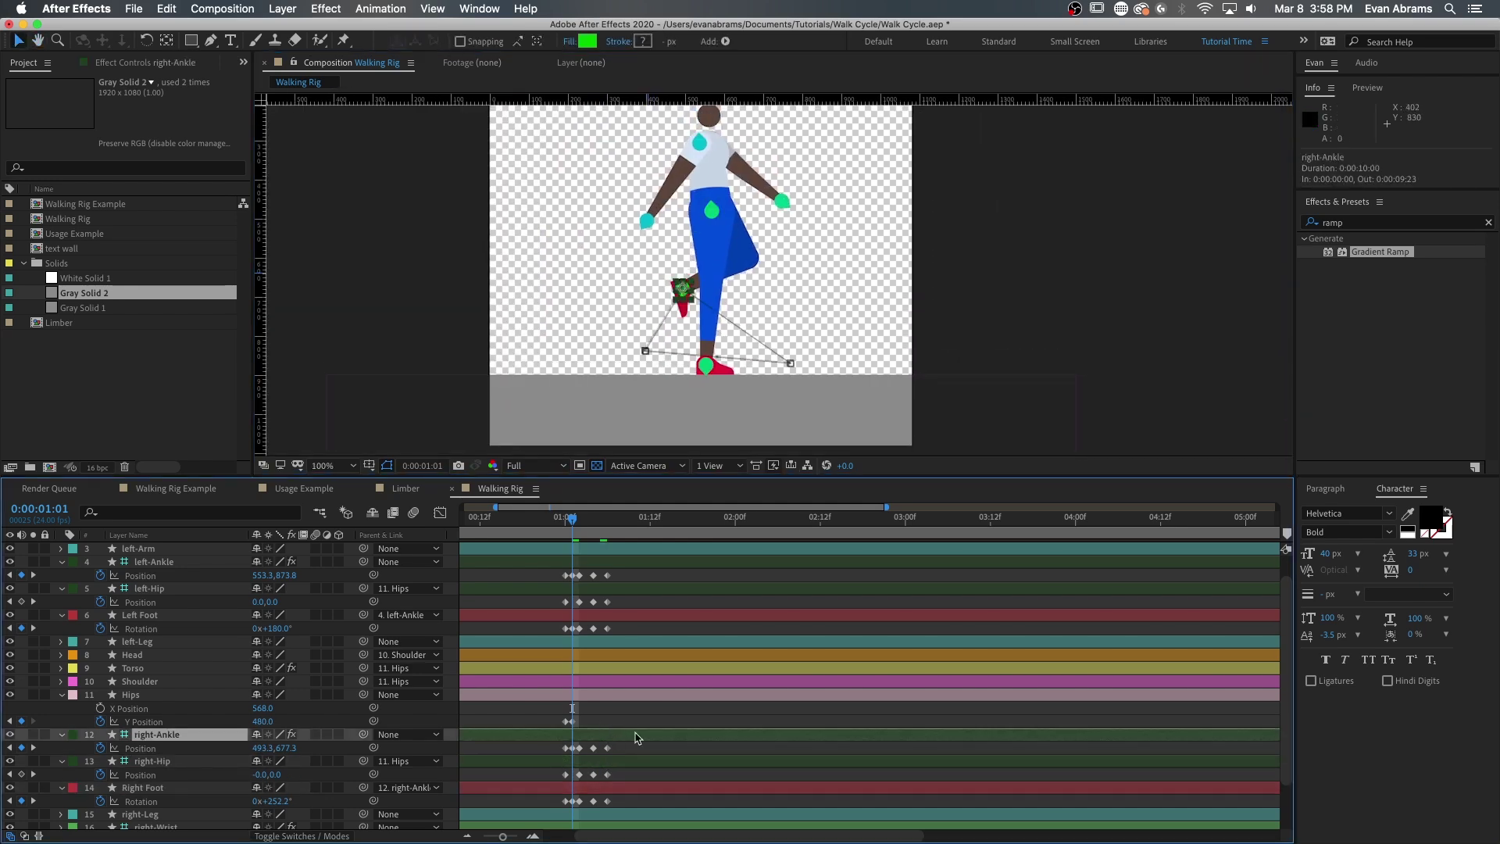
key("shift+Down")
key("shift+Down")
key("shift+Down")
key("shift+Down")
key("shift+Down")
key("shift+Down")
Step: Rotate the Right Foot further to 261° at 1:01 so its toes hang down behind the standing leg
left_click(662, 710)
scroll(703, 336, "up", 1)
key("w")
left_click_drag(586, 388, 582, 392)
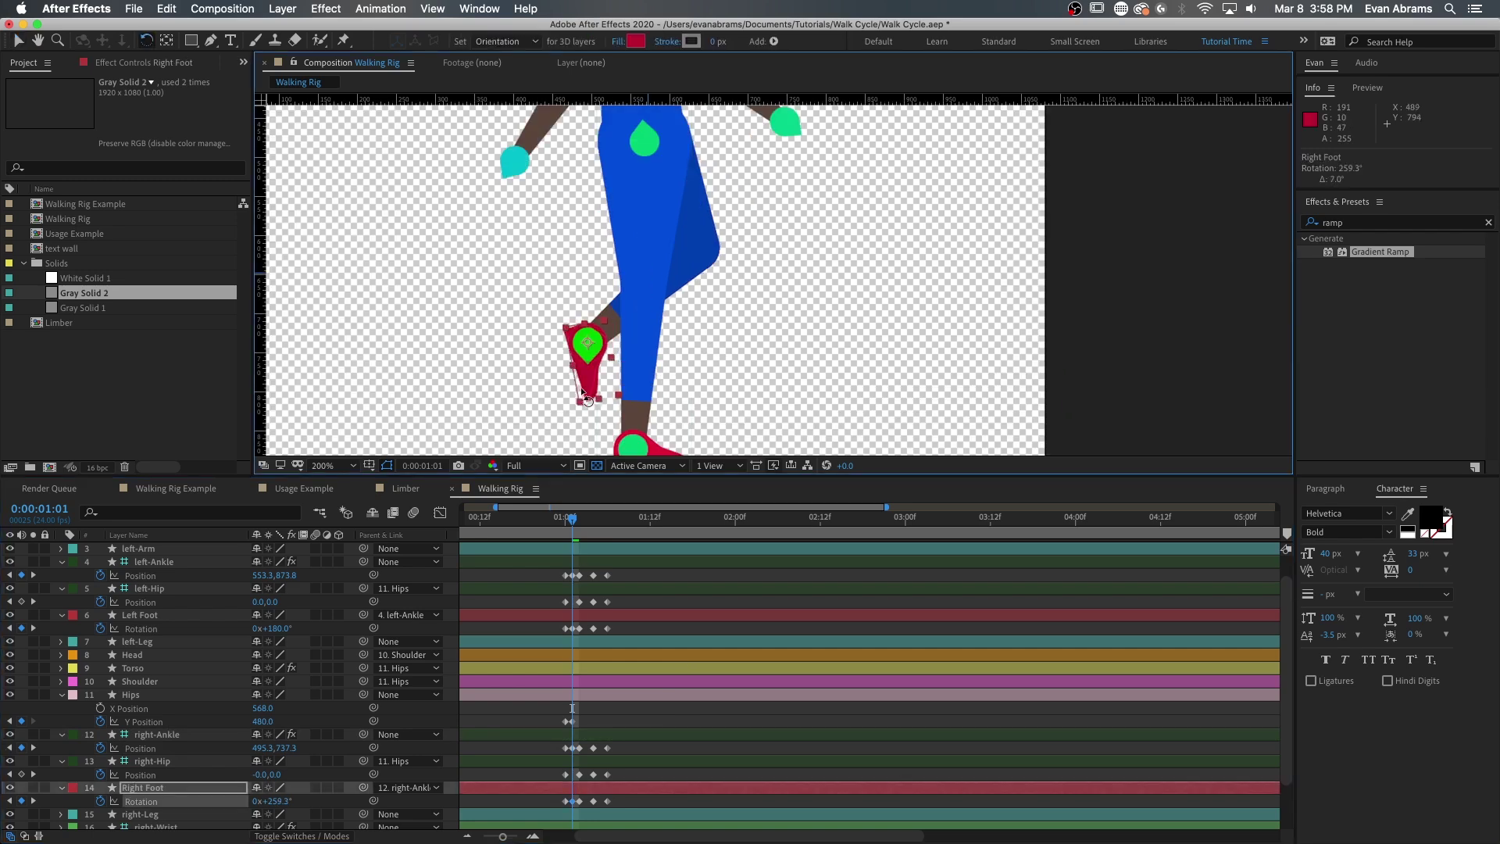
left_click(613, 716)
Step: At 1:03, mirror the passing pose's ankle positions by pasting each ankle's 1:01 Position keyframe onto the opposite ankle
left_click(587, 519)
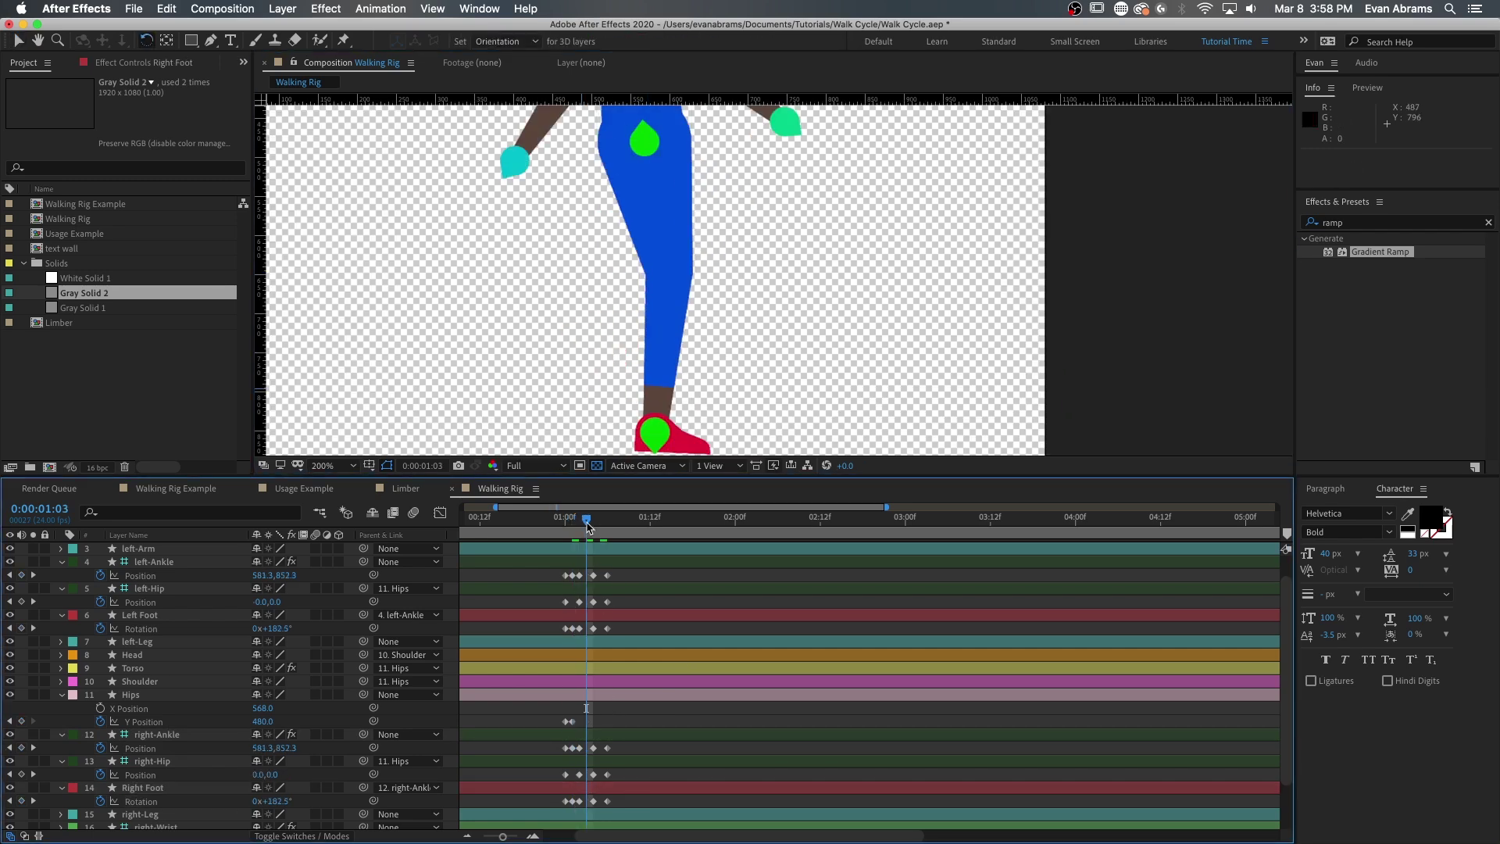
left_click(572, 575)
left_click(582, 735)
key("super+v")
left_click(572, 749)
left_click(578, 562)
key("super+v")
Step: At 1:03, swap the foot angles by pasting each foot's 1:01 Rotation keyframe onto the opposite foot
left_click(572, 629)
left_click(577, 788)
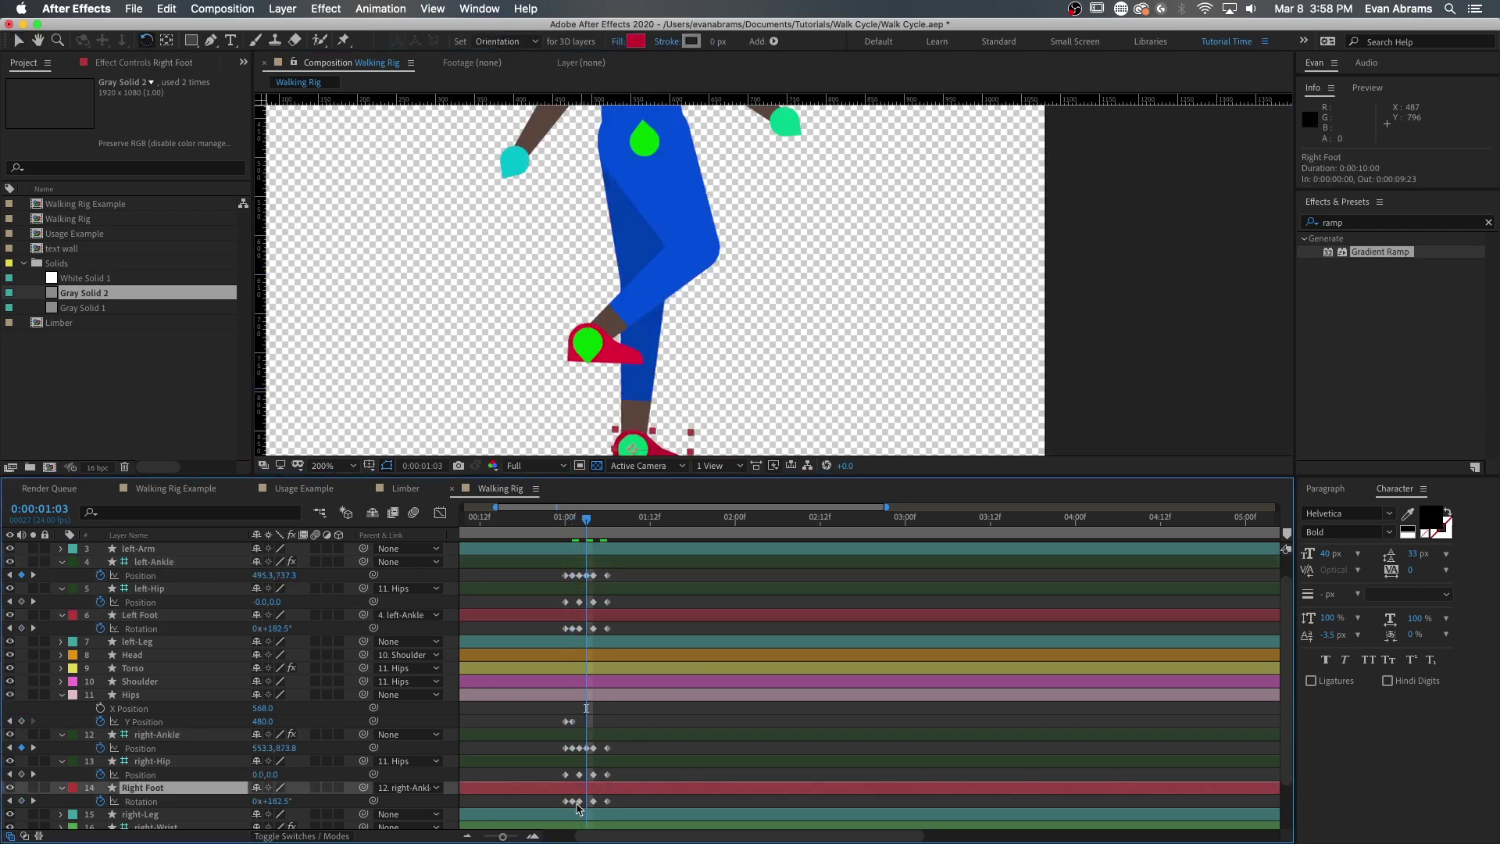
key("super+v")
left_click(571, 801)
key("super+c")
left_click(587, 614)
key("super+v")
Step: Copy the left-Ankle Position and Left Foot Rotation keyframes from 1:01 to 1:05
left_click(625, 599)
key("Page_Down")
key("Page_Down")
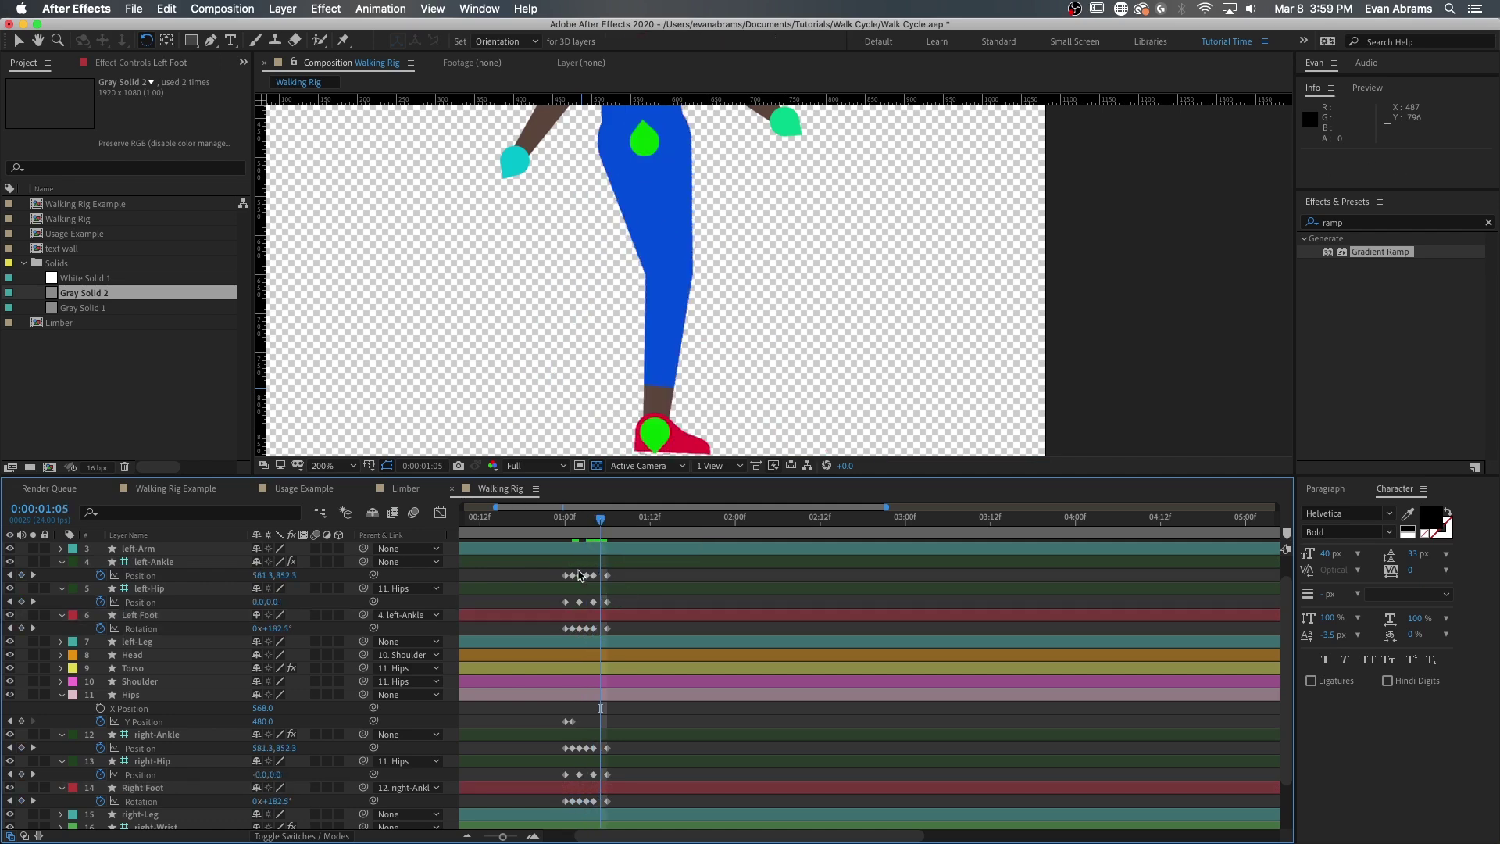
left_click(572, 575)
key("super+c")
key("super+v")
left_click(571, 628)
key("super+c")
key("super+v")
Step: Copy the right-Ankle Position and Right Foot Rotation keyframes from 1:01 to 1:05
left_click(572, 748)
key("super+c")
key("super+v")
left_click(572, 802)
key("super+c")
key("super+v")
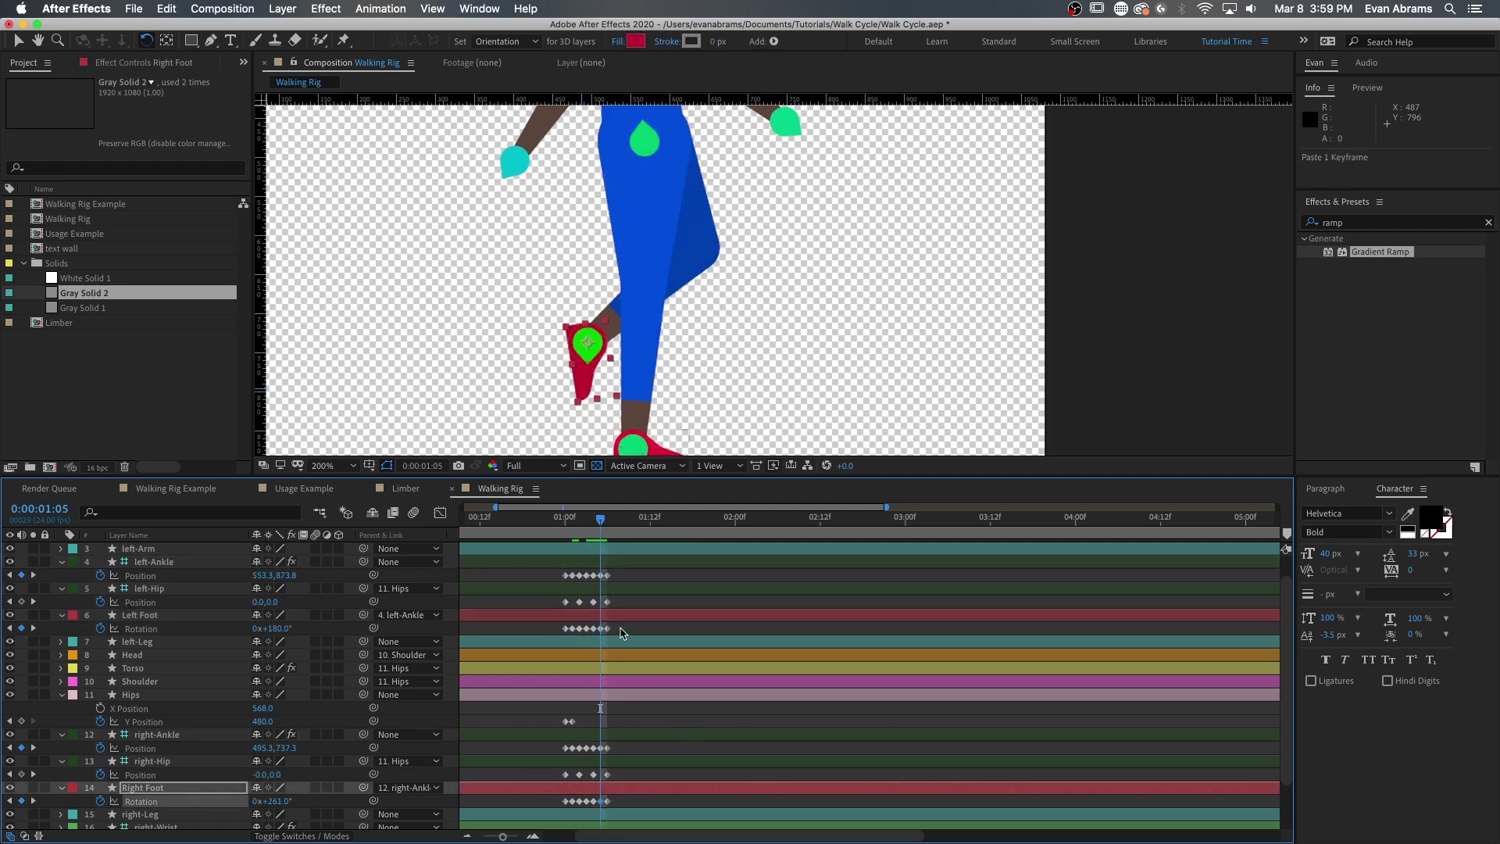
Step: Review the contact and passing poses frame by frame from 1:00 with the whole figure in view
left_click(620, 633)
key("comma")
left_click(565, 518)
key("Page_Down")
key("Page_Down")
key("Page_Up")
Step: Repeat the first two Hips Y Position keyframes at 1:02, 1:04 and 1:06, removing the surplus one past 1:06
key("Page_Down")
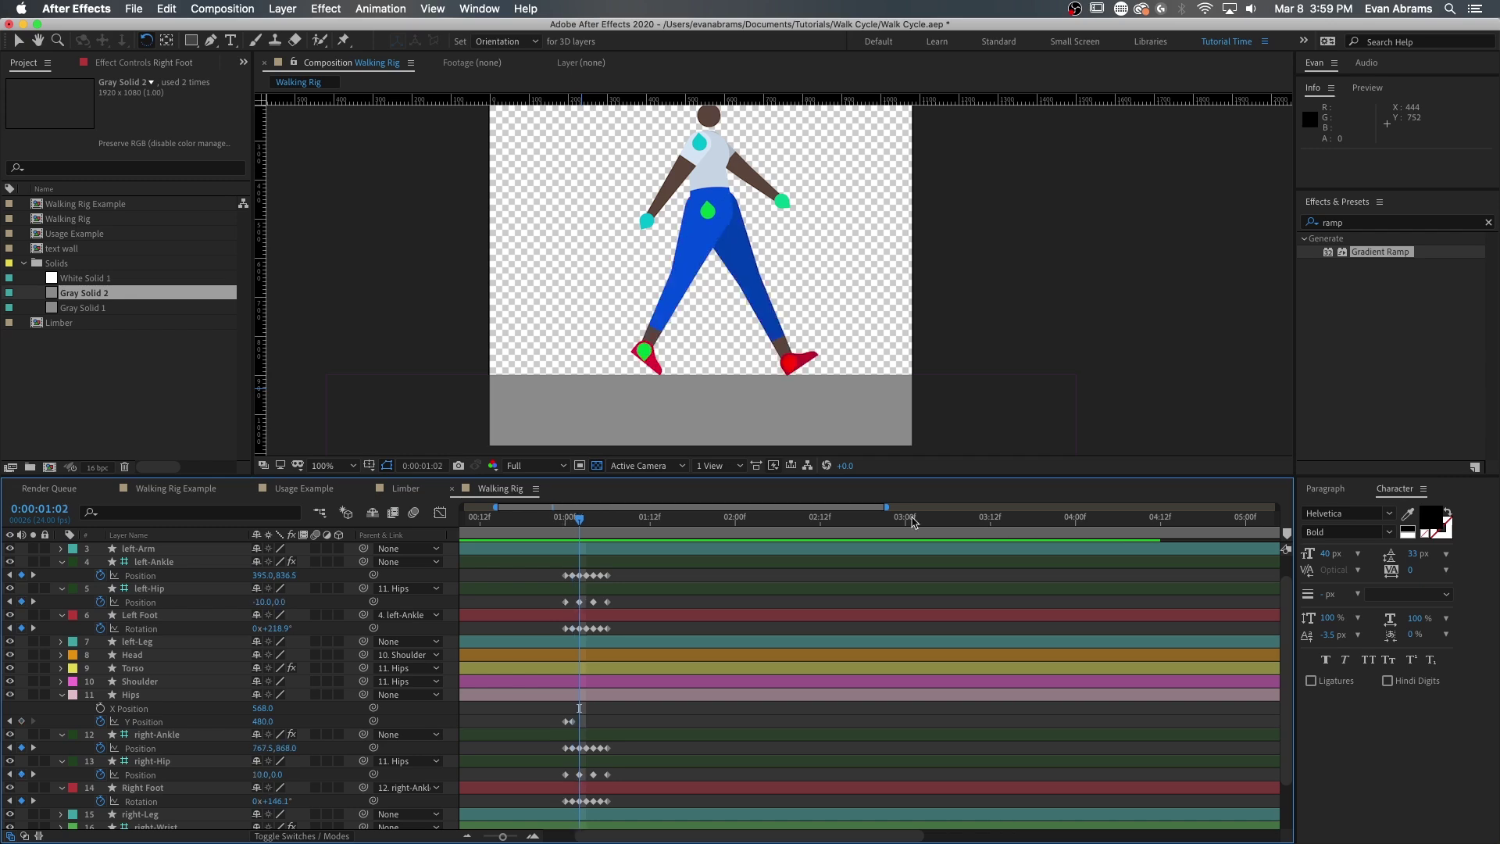
mouse_move(584, 728)
left_mouse_down()
mouse_move(561, 716)
mouse_move(611, 726)
left_mouse_up()
key("super+c")
key("super+v")
key("Page_Down")
key("Page_Down")
key("super+v")
key("Page_Down")
key("Page_Down")
key("super+v")
key("Delete")
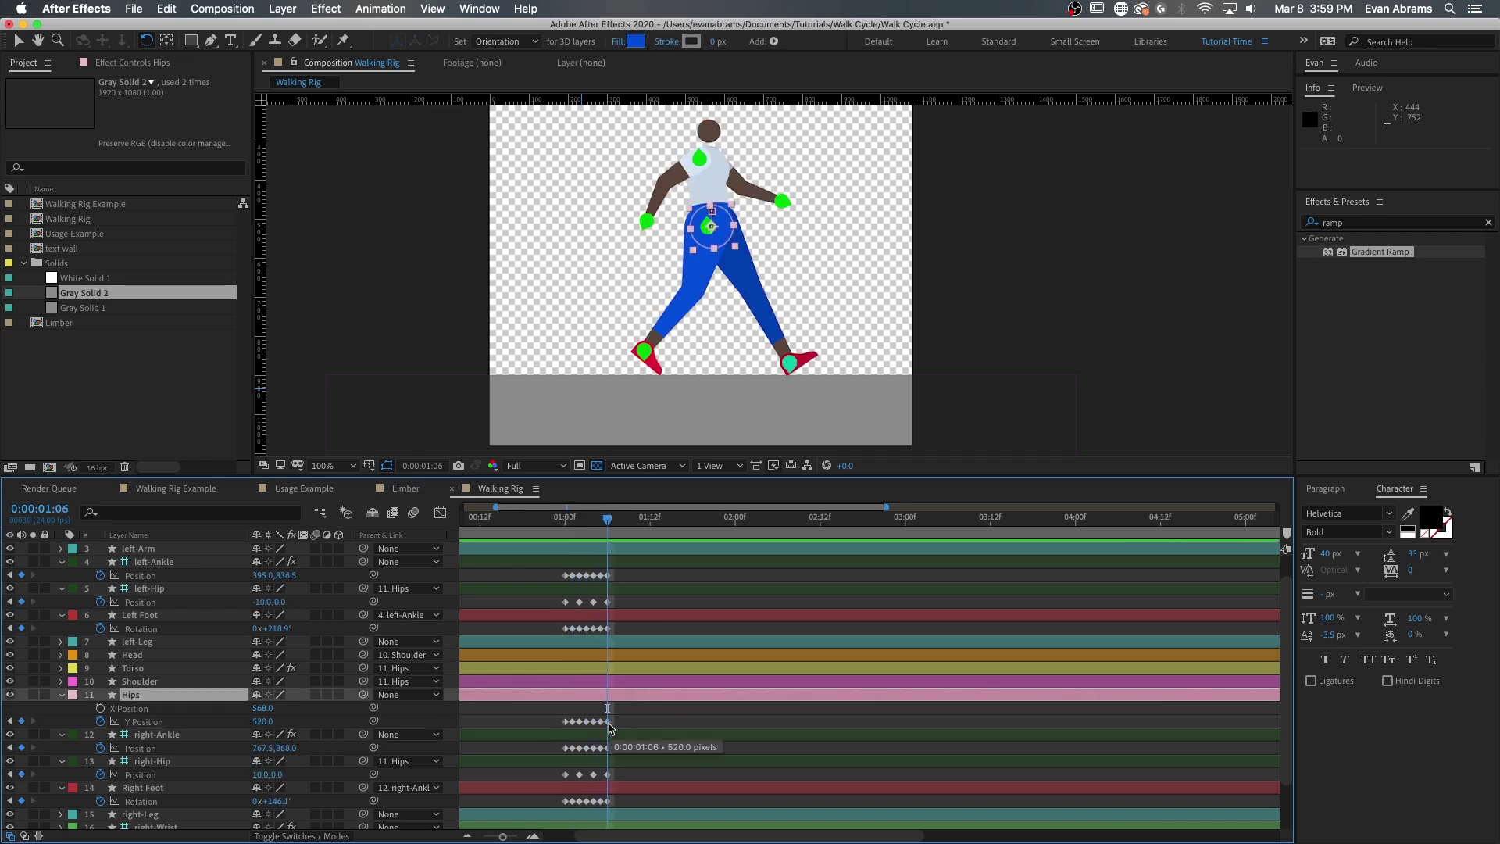
Step: Shift all leg and hip keyframes from 1:01 onward so the first passing pose falls on 1:08
key("space")
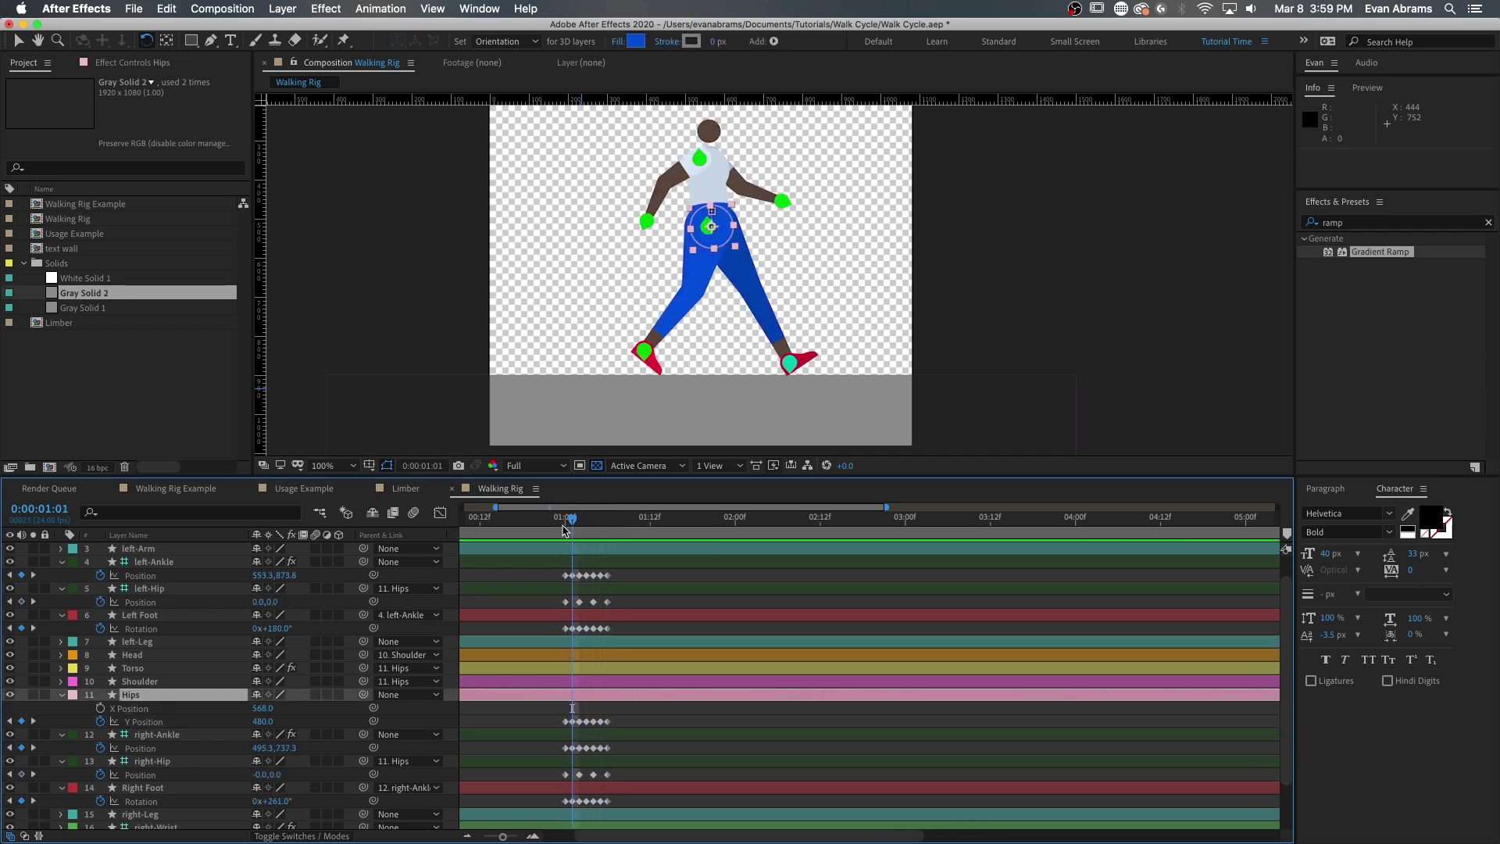
scroll(520, 562, "up", 1)
left_click_drag(629, 587, 556, 823)
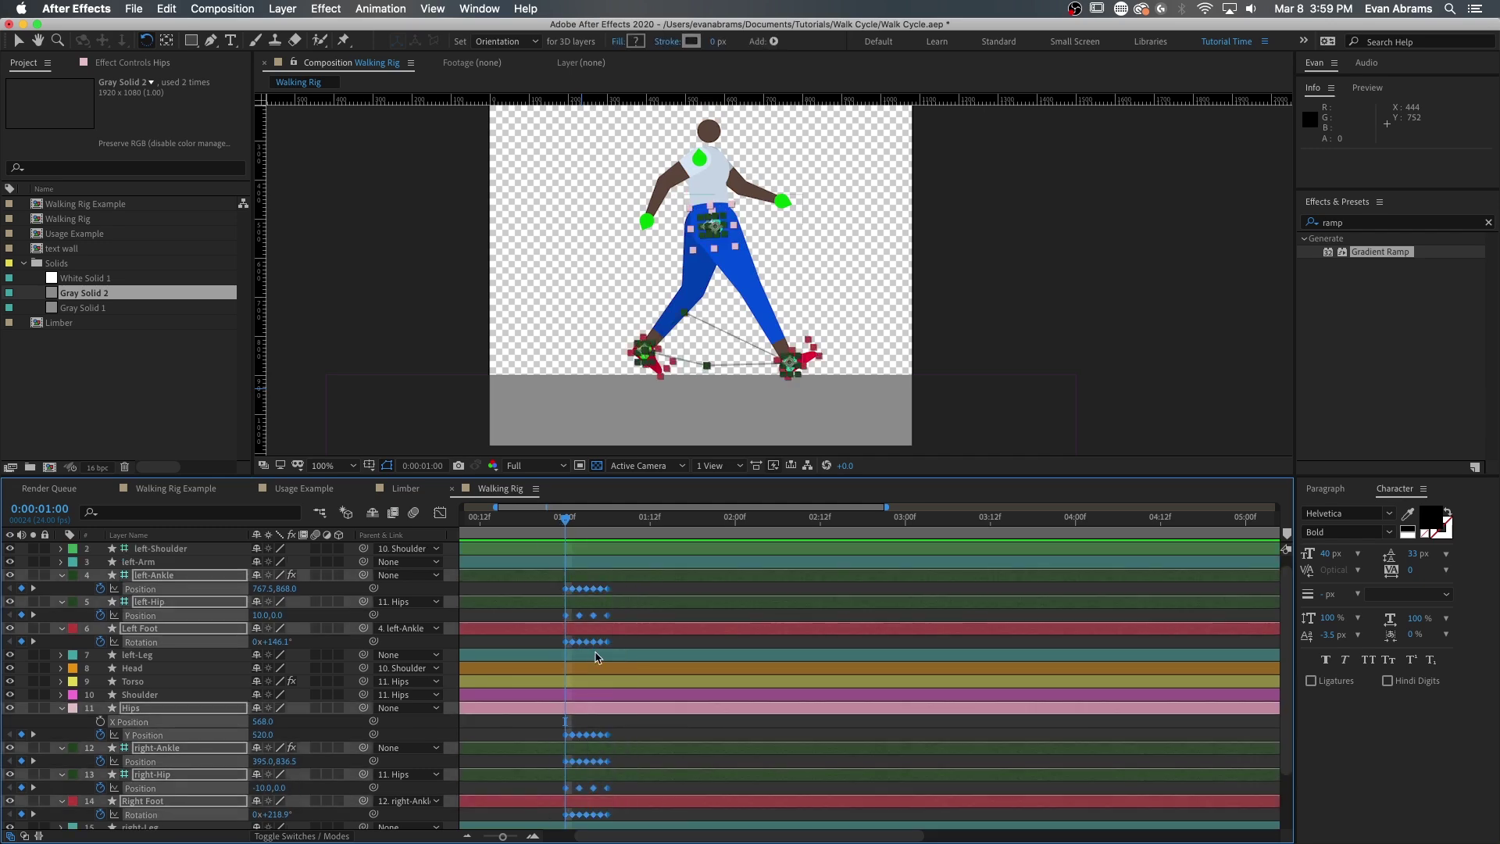
scroll(588, 616, "up", 1)
left_click_drag(642, 586, 553, 825)
left_click_drag(558, 590, 657, 590)
left_click(657, 525)
Step: Spread the remaining leg and hip keyframes 8 frames apart, from 1:16 through 3:00
left_click_drag(749, 586, 666, 829)
left_click_drag(671, 589, 780, 822)
left_click(770, 526)
left_click(544, 526)
left_click_drag(785, 590, 884, 590)
left_click_drag(939, 587, 1005, 823)
left_click_drag(1113, 594, 1223, 598)
key("F2")
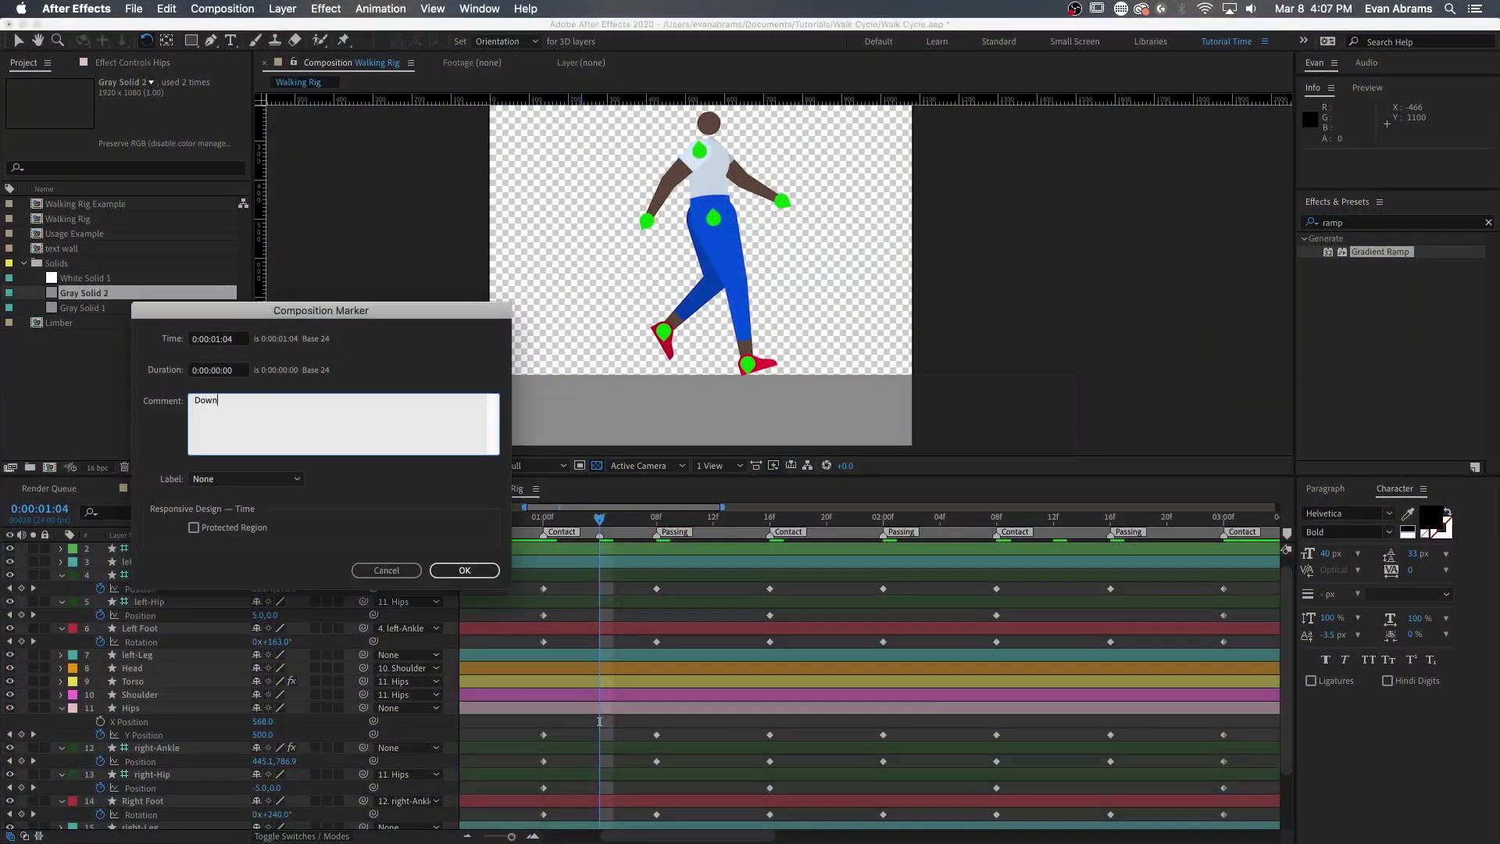
Step: For the Down pose at 1:04, lower the Hips to a Y of 540 and set the Left Foot's rotation to 180°
left_click(600, 734)
left_click(696, 728)
left_click(279, 641)
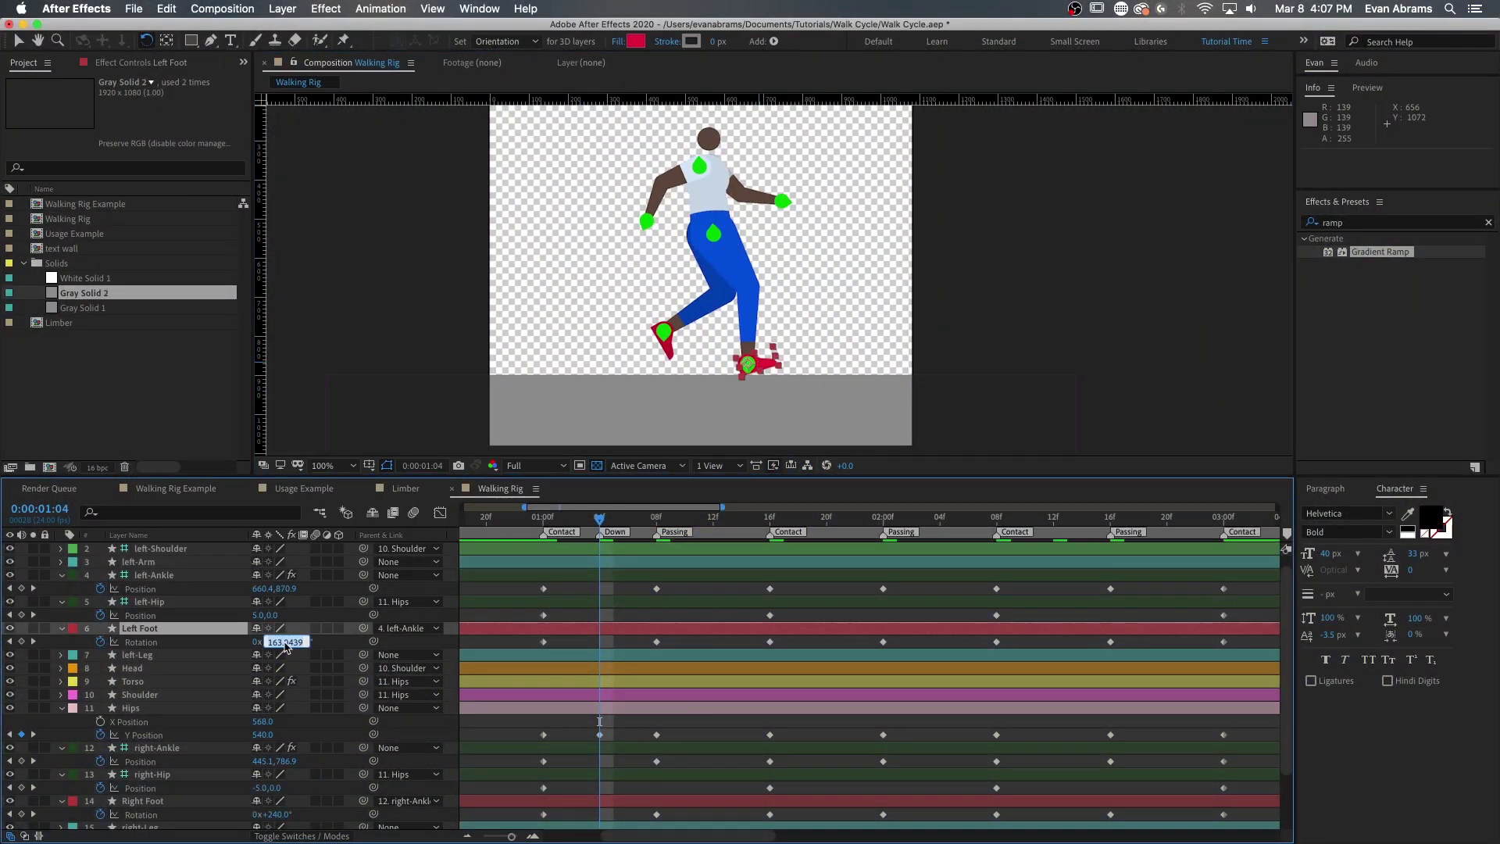
type("180")
key("Return")
Step: At 1:04, lower the left-Ankle controller to a Y of 876.9 and the Hips to a Y of 554
left_click_drag(286, 588, 291, 589)
left_click(749, 704)
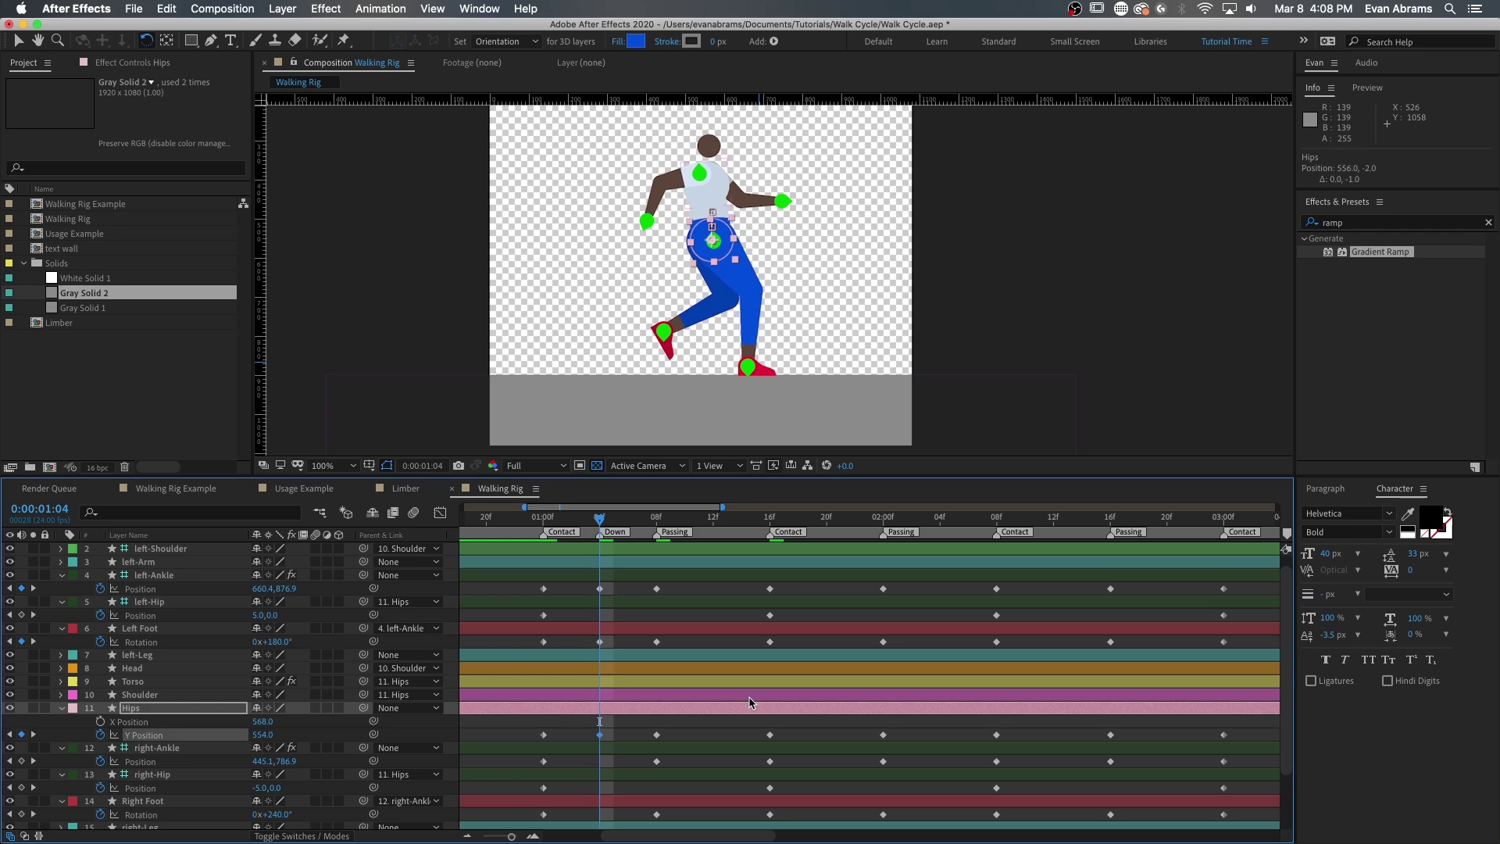
Step: At 1:04, move the right-Ankle controller down and back to 429.1, 826.9
left_click(630, 746)
key("shift+Left")
key("shift+Left")
key("shift+Down")
key("shift+Down")
key("shift+Down")
key("shift+Down")
key("Left")
key("Left")
key("Left")
key("Left")
key("Left")
key("Right")
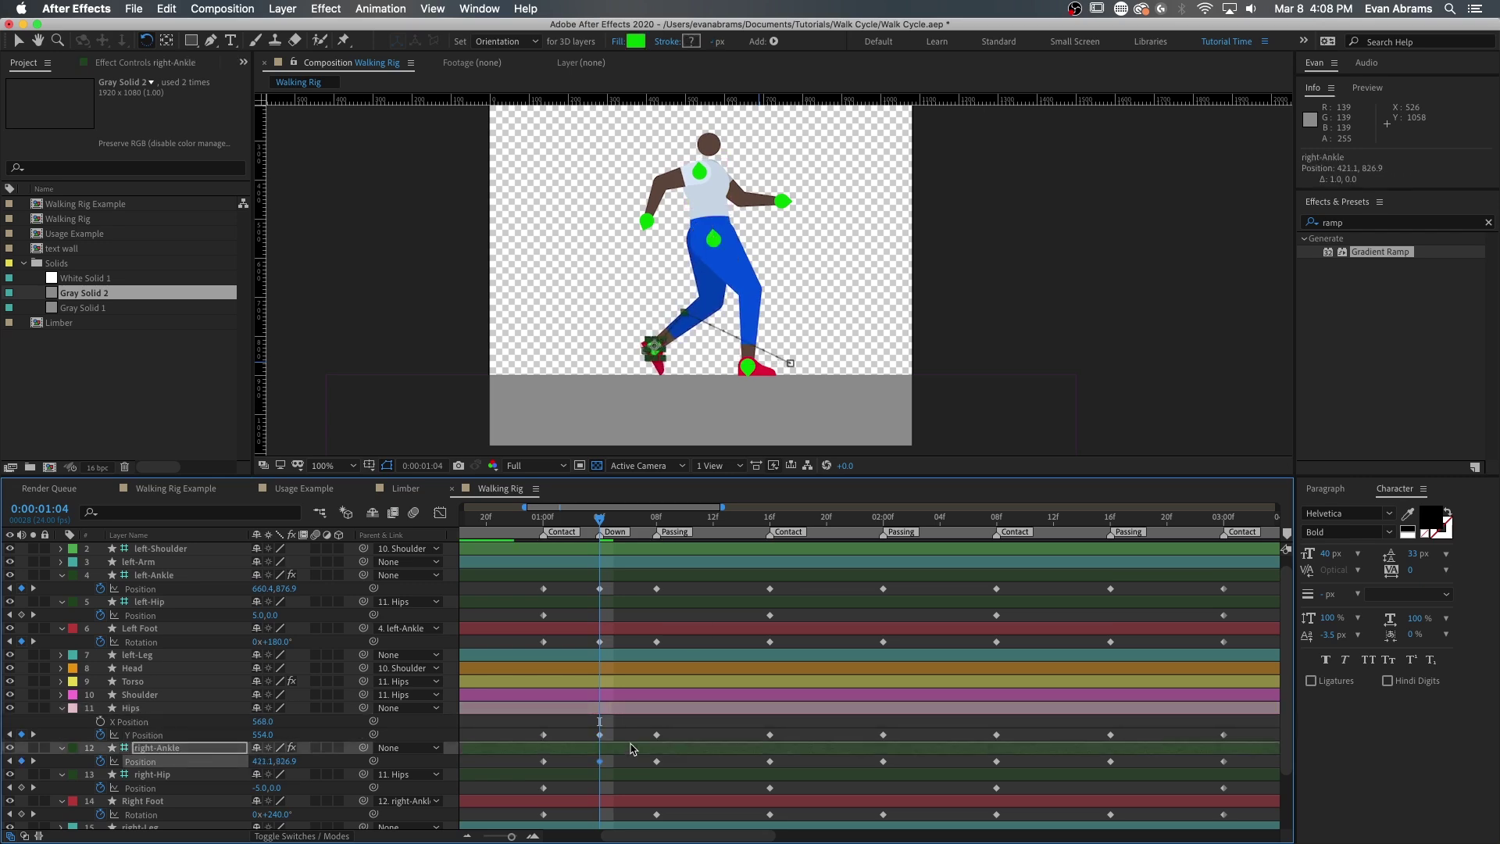
key("Right")
key("Right")
key("Right")
key("Right")
key("Right")
key("Right")
key("Right")
key("Right")
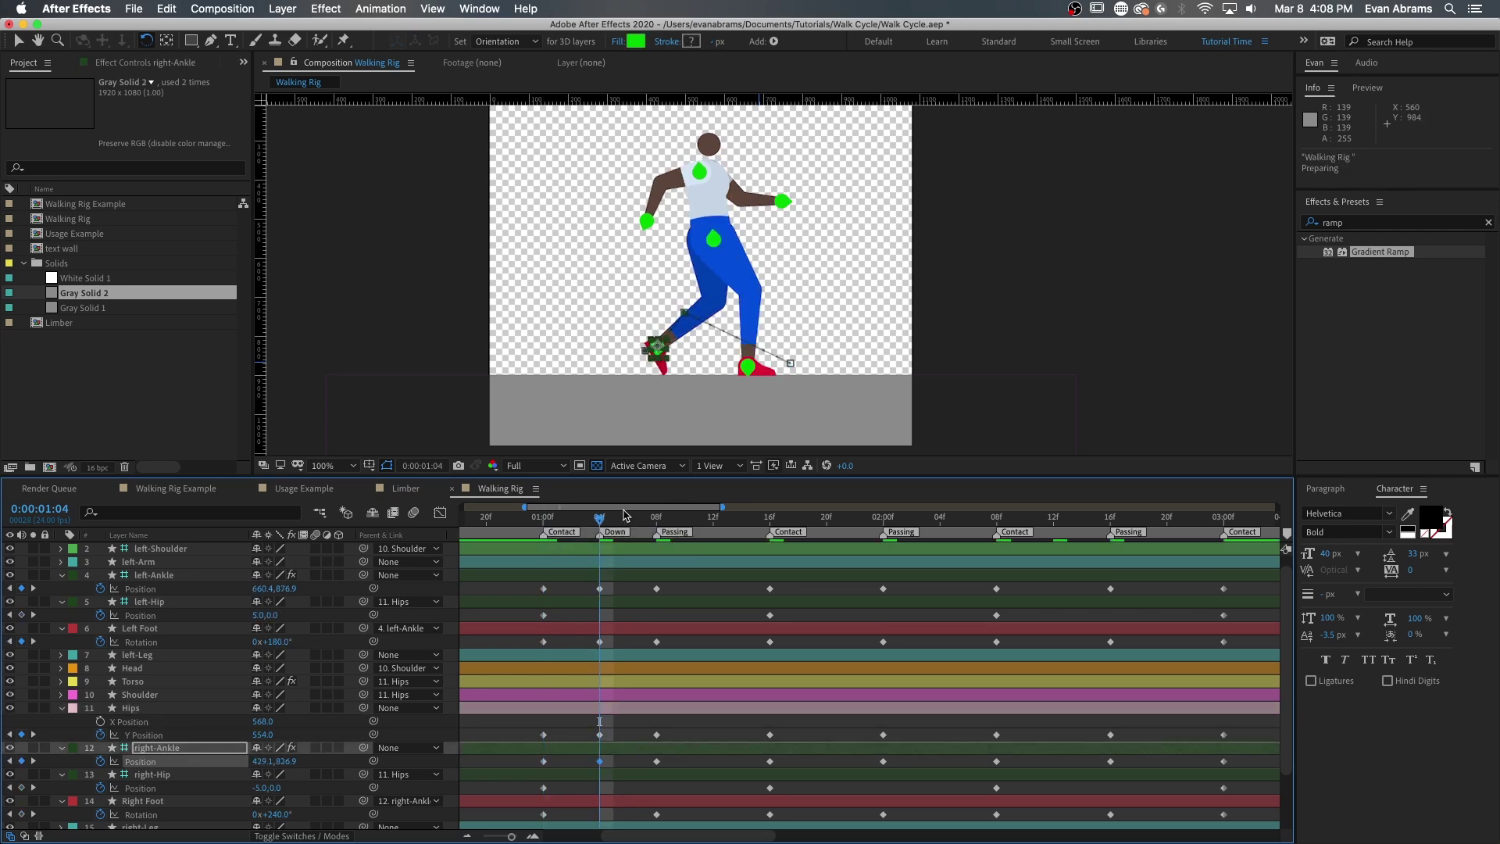
Step: At 1:04, rotate the Right Foot to 268.5° and nudge the right-Ankle controller to 433.1, 825.9
mouse_move(601, 519)
left_mouse_down()
mouse_move(542, 520)
mouse_move(602, 521)
left_mouse_up()
left_click_drag(666, 367, 677, 316)
key("period")
left_click_drag(553, 411, 556, 418)
key("v")
left_click(599, 761)
key("Up")
key("comma")
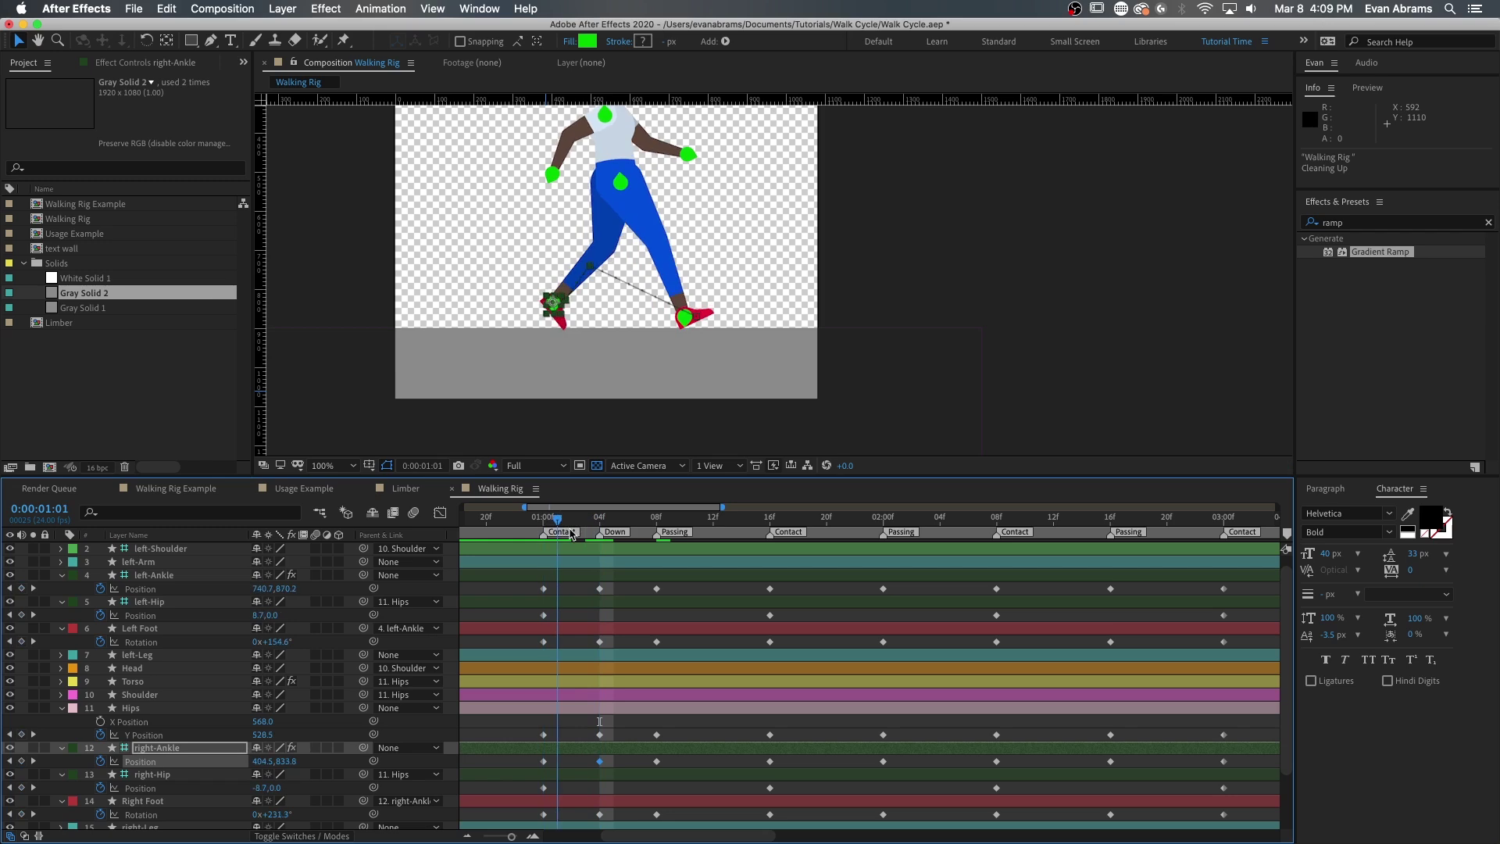
Step: Add a composition marker labelled Down at 1:20
left_click_drag(600, 521, 827, 520)
left_click(827, 588)
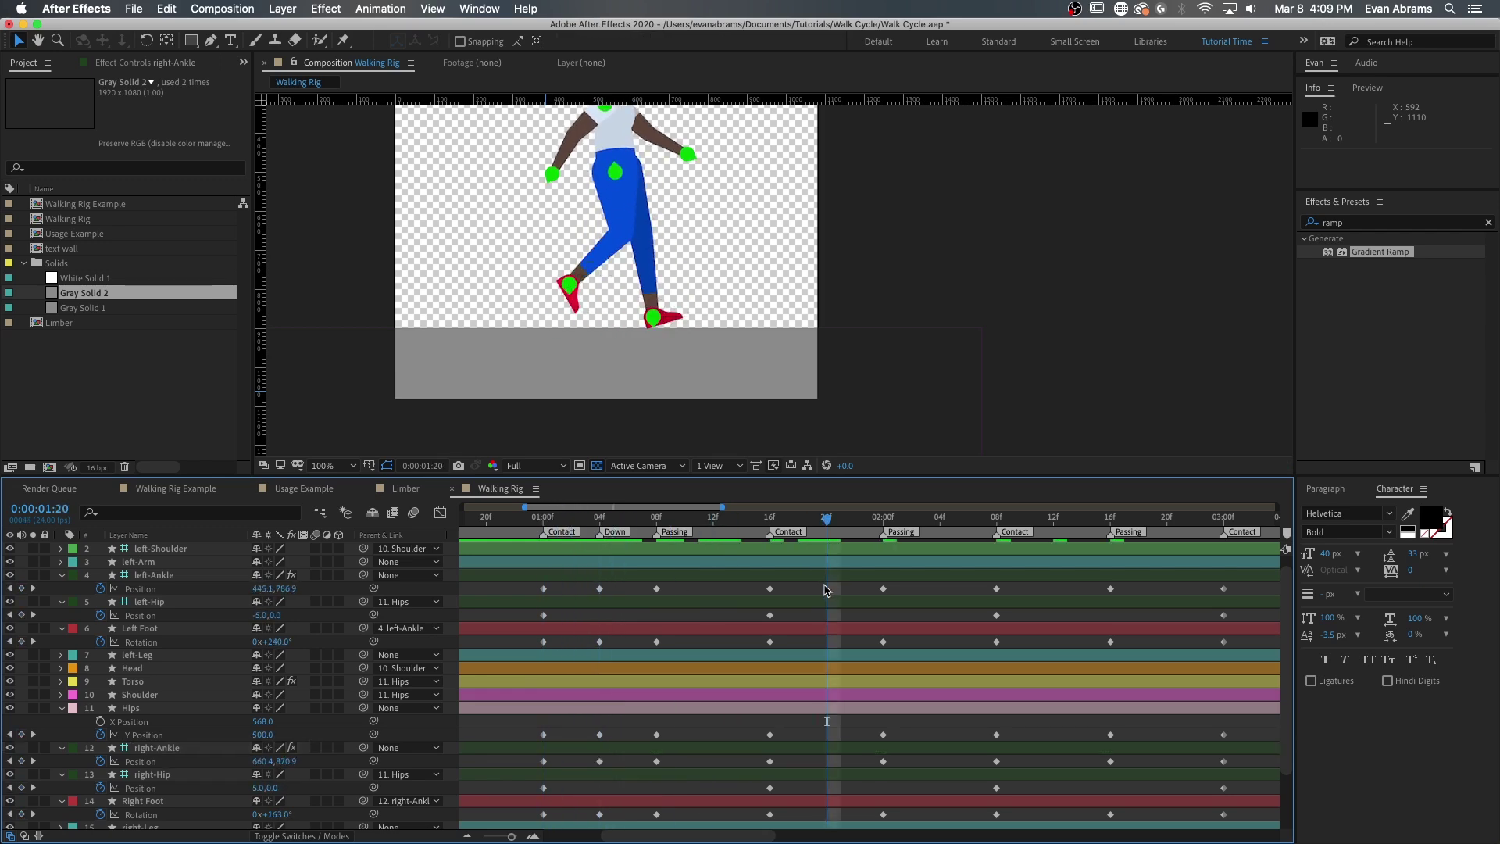
key("KP_Multiply")
double_click(827, 536)
type("Down")
key("Return")
Step: Paste the 1:04 Down pose at 1:20, keeping the Hips height and swapping the left and right ankle and foot keyframes
left_click(600, 735)
key("super+c")
key("super+v")
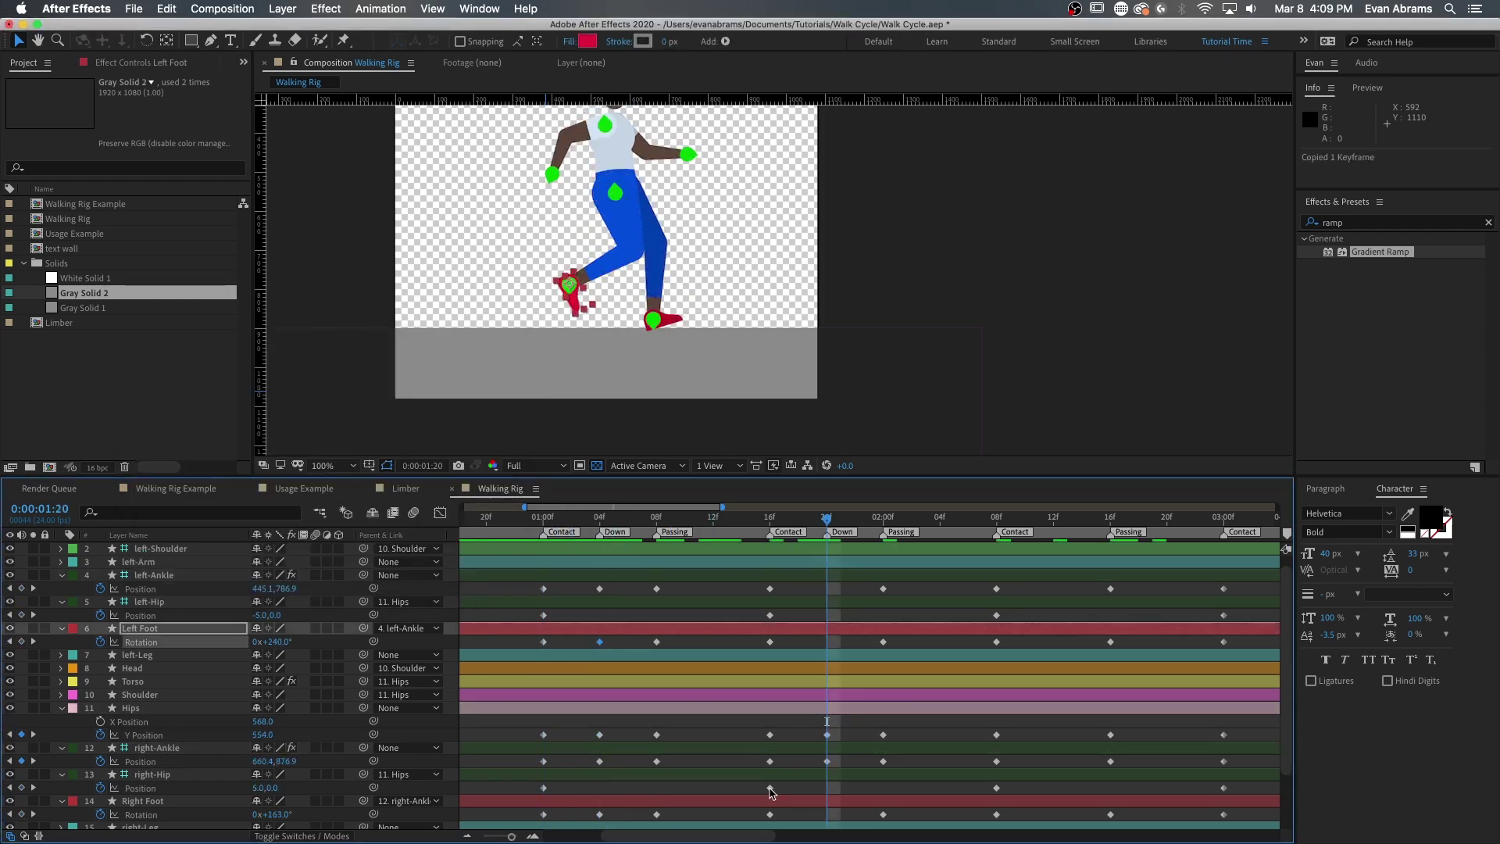
left_click(599, 761)
key("super+c")
left_click(827, 574)
key("super+v")
Step: Copy the 1:04 Down pose keyframes for the hips, ankles and feet to the same layers at 2:12
left_click_drag(773, 521, 1053, 539)
left_click(600, 589)
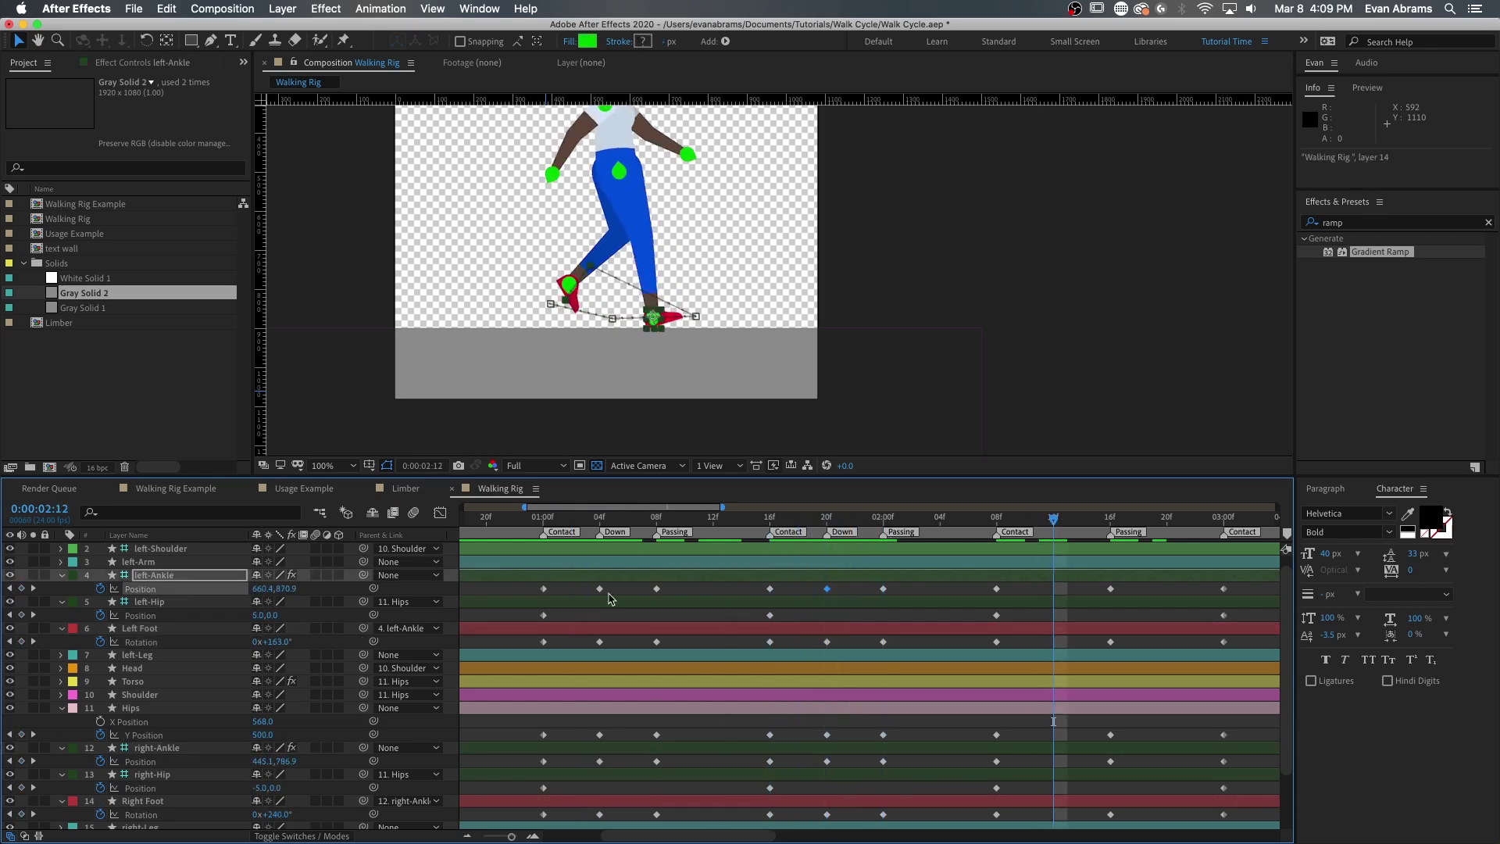
key("super+c")
key("super+v")
left_click(600, 642)
key("super+c")
key("super+v")
left_click(600, 814)
key("super+c")
key("super+v")
left_click(1082, 586)
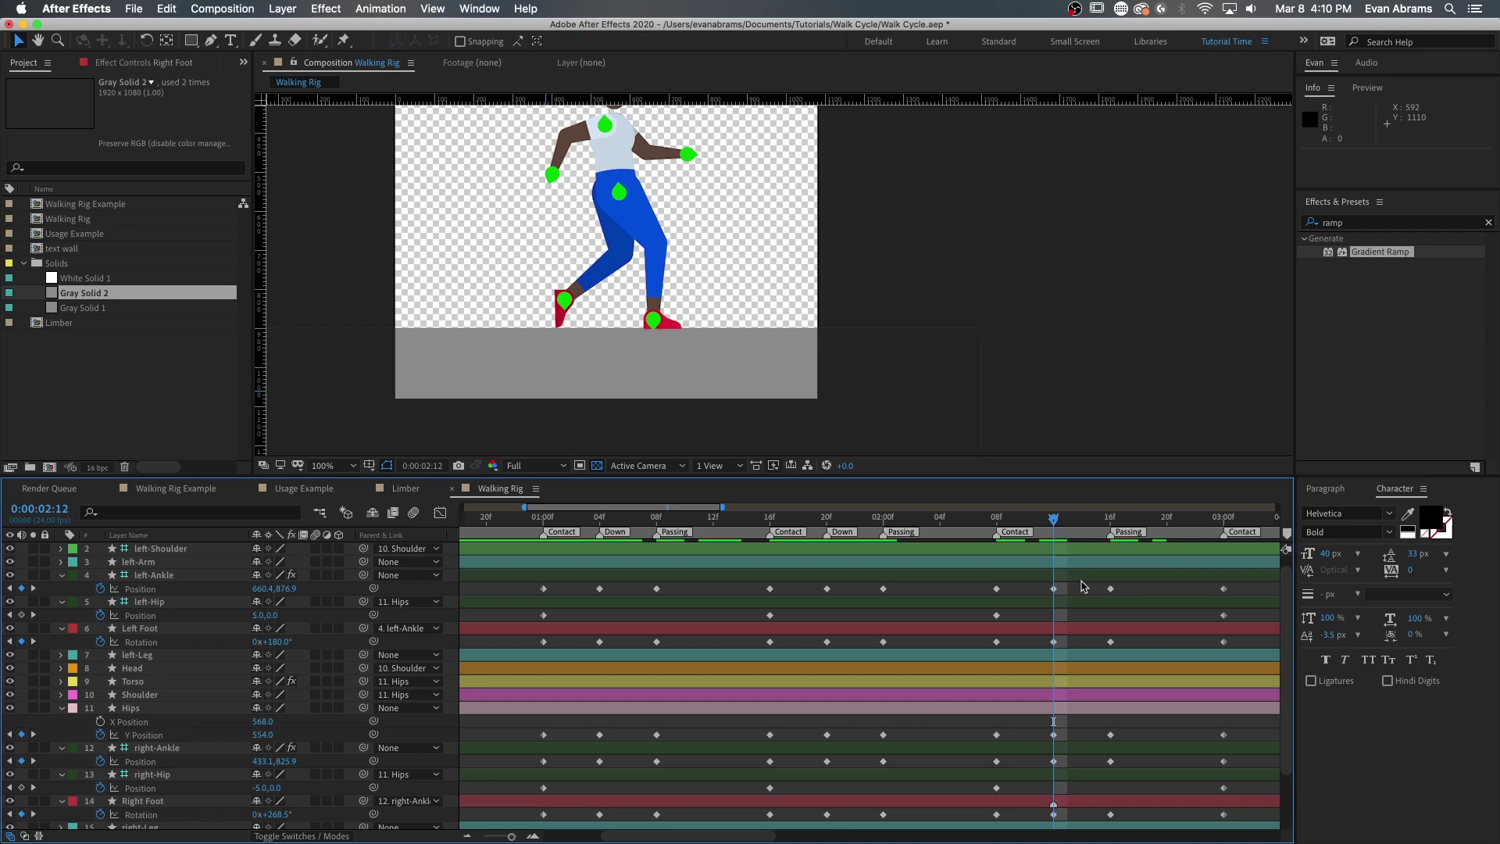
Step: Add a composition marker labelled Down at 2:12
key("KP_Multiply")
double_click(1053, 536)
type("Down")
key("Return")
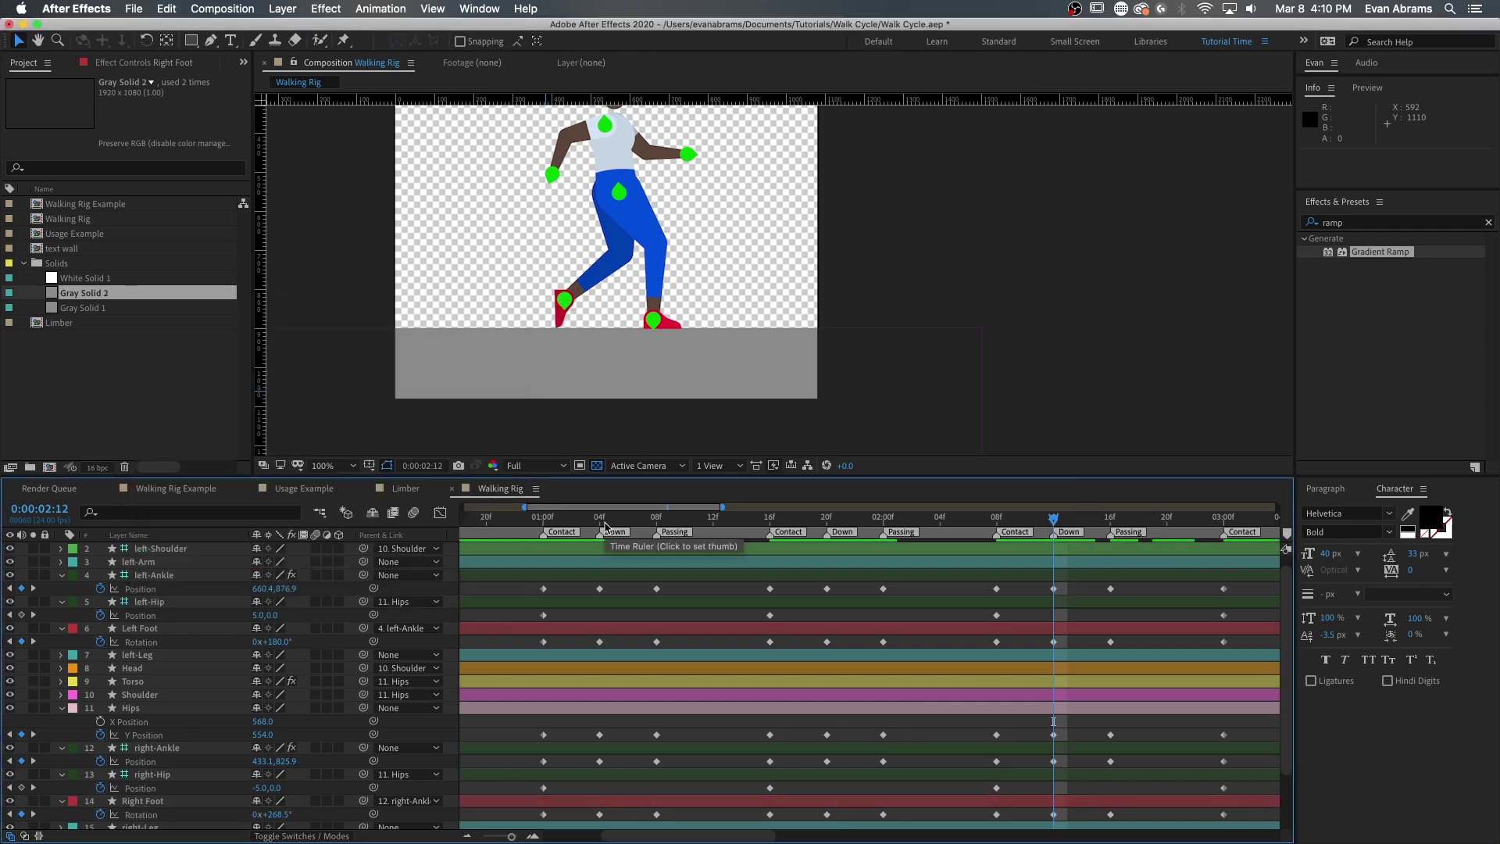
Step: Add a composition marker labelled UP at 1:12
left_click(602, 522)
left_click_drag(603, 522, 713, 522)
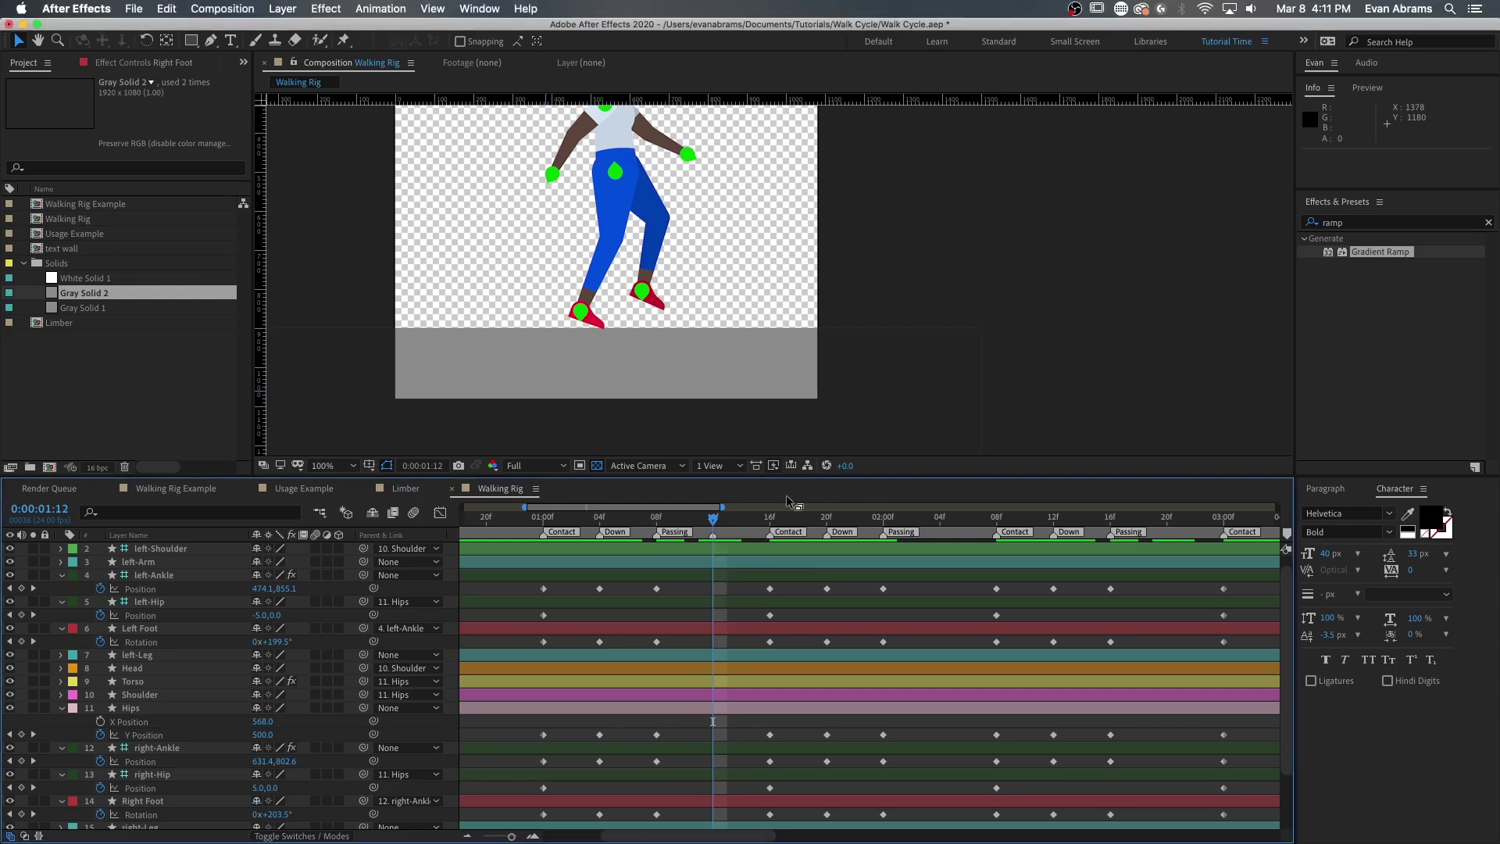
key("alt+KP_Multiply")
type("UP")
key("Return")
Step: Raise the Hips to a Y Position of 460 at 1:12
left_click(710, 711)
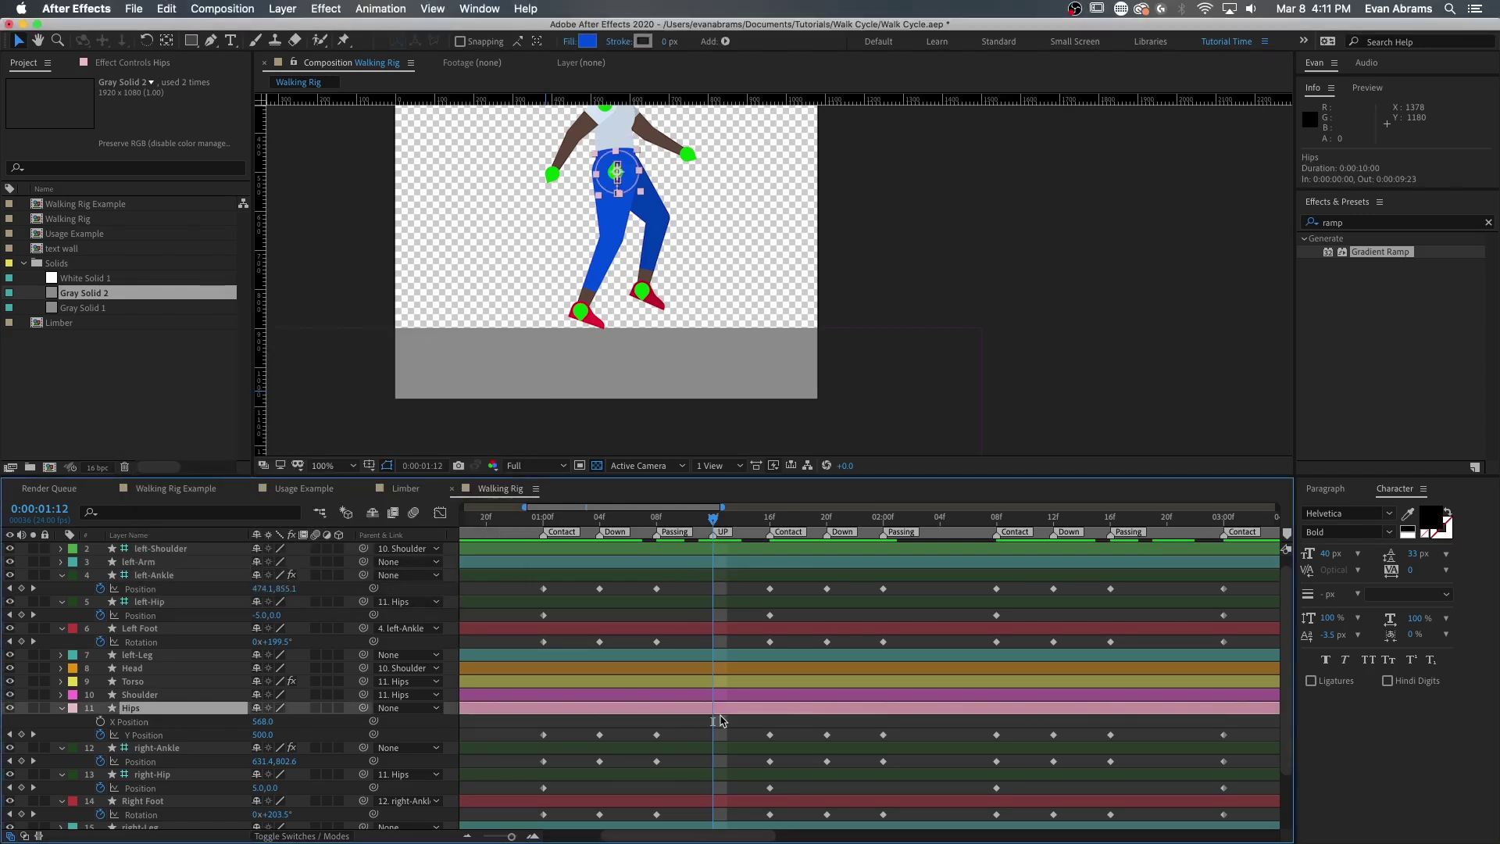
key("shift+Up")
key("shift+Up")
key("shift+Up")
key("shift+Up")
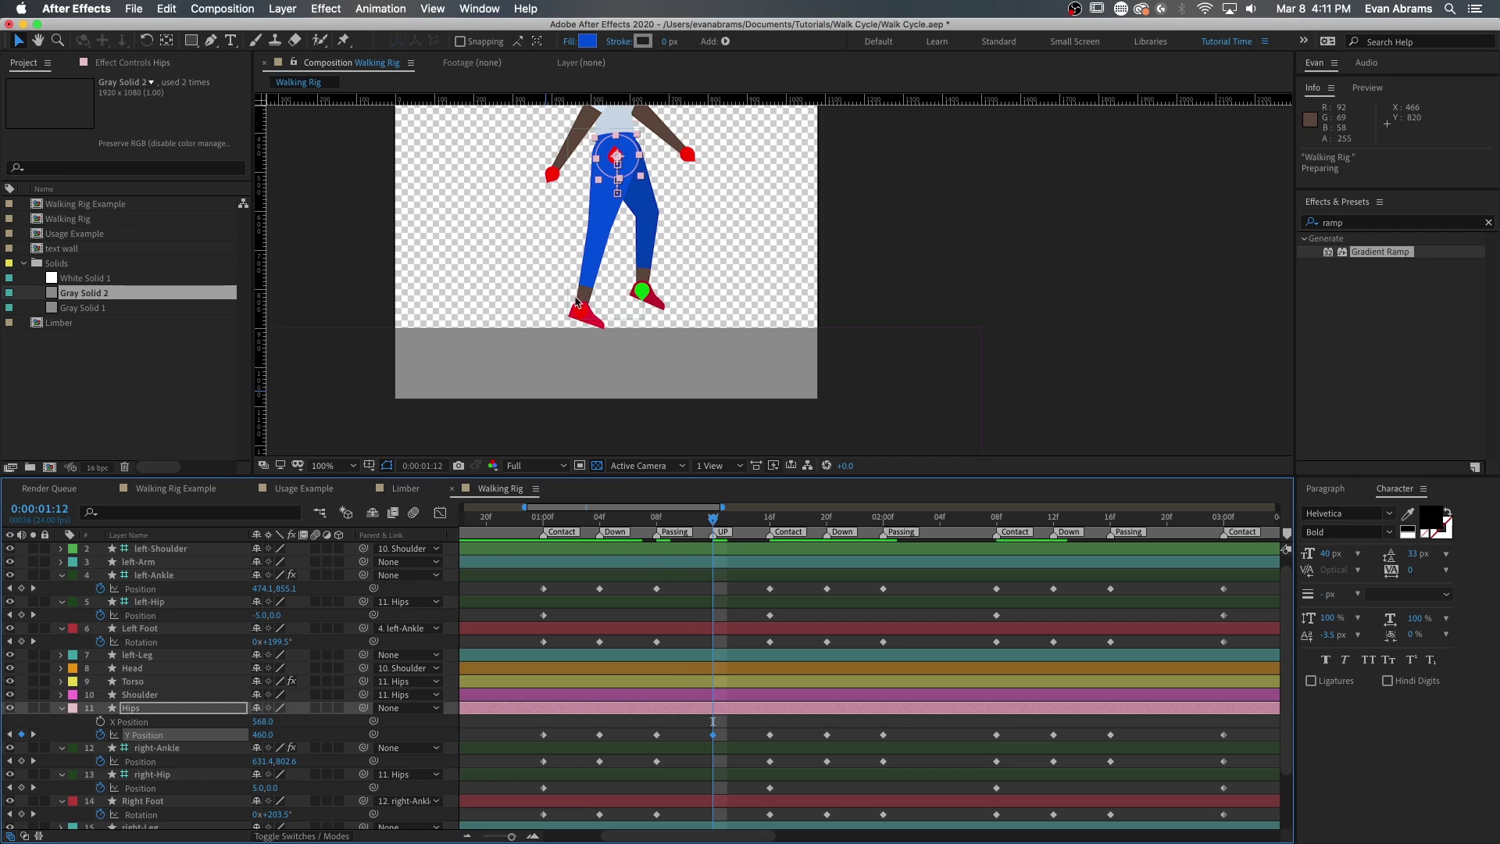
Step: Raise the left-Ankle controller to 474.1, 835.1 at 1:12
left_click(758, 588)
key("shift+Up")
key("shift+Up")
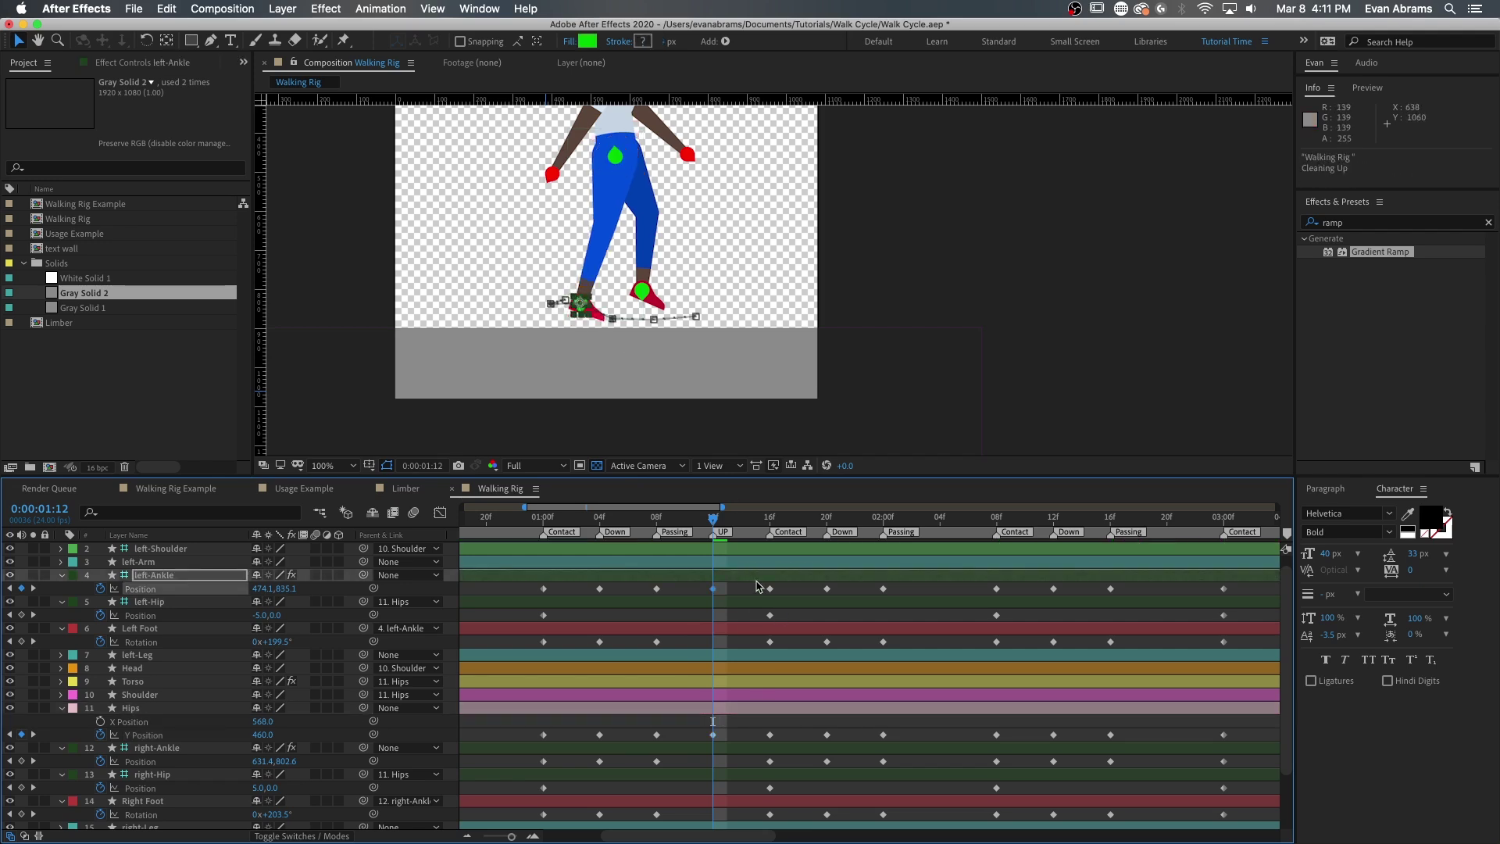
Step: Rotate the Left Foot to 218.6° at 1:12 so its toe points down toward the ground
scroll(591, 315, "up", 1)
key("w")
left_click_drag(608, 316, 600, 330)
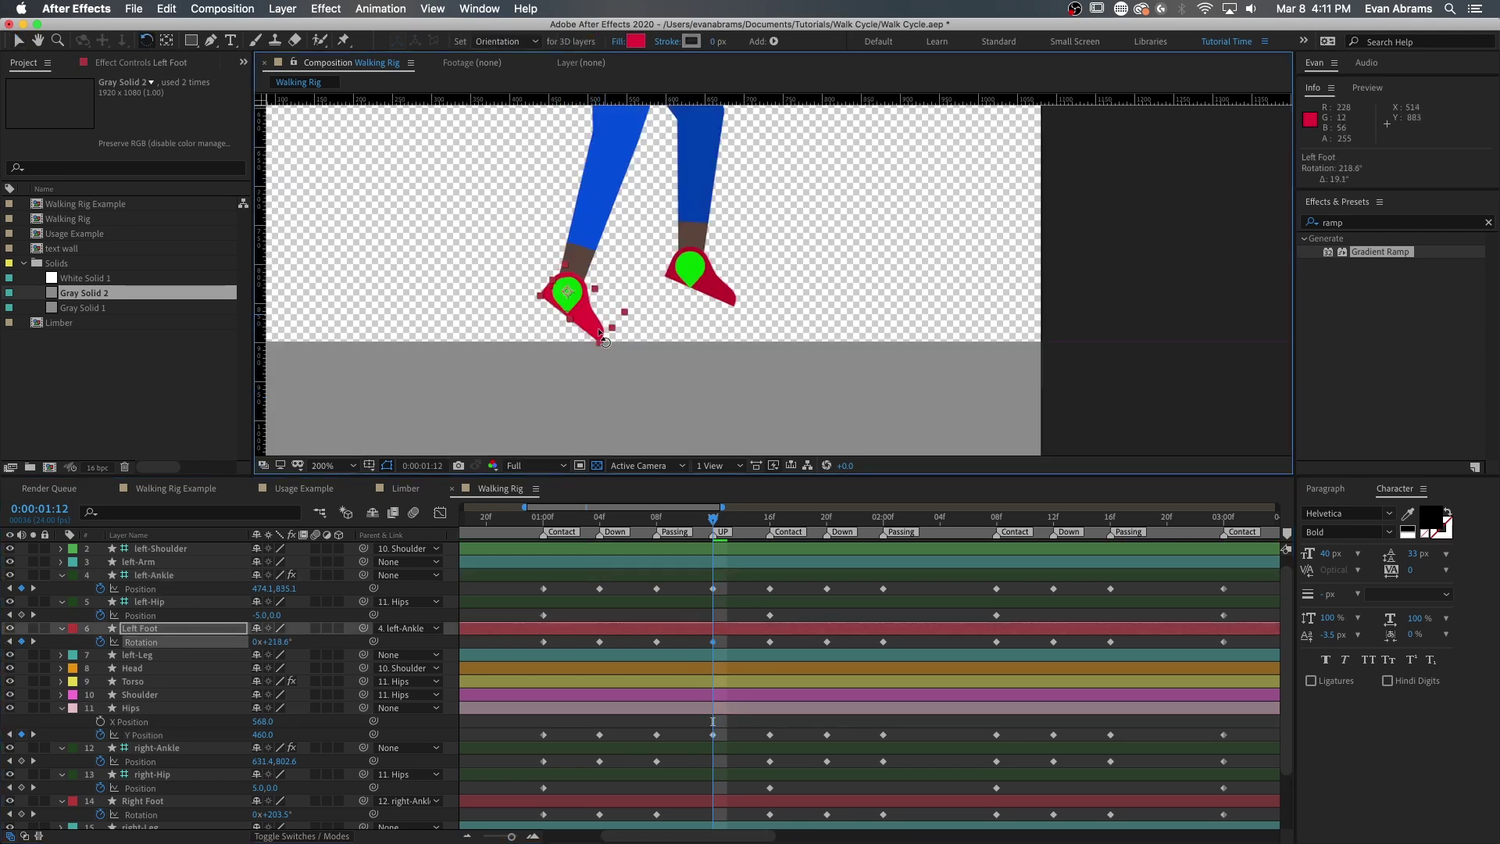
Step: At 1:12, move the right-Ankle controller to 651.4, 762.6 and rotate the Right Foot to 214.5°
scroll(622, 309, "down", 1)
key("v")
left_click(657, 287)
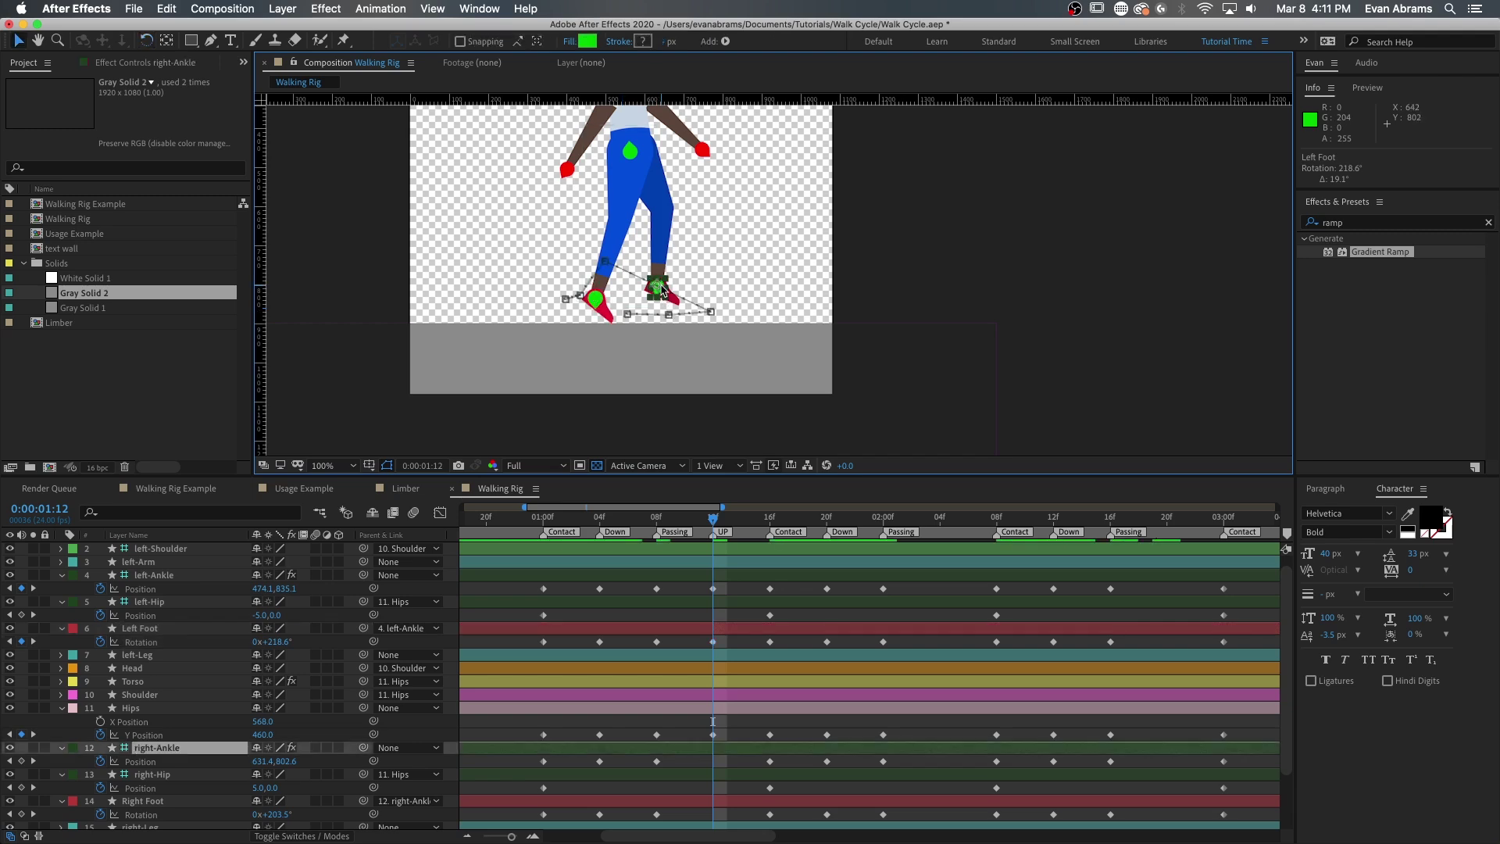
key("shift+Up")
key("shift+Up")
key("shift+Right")
key("shift+Up")
key("shift+Right")
key("shift+Right")
key("shift+Up")
key("shift+Left")
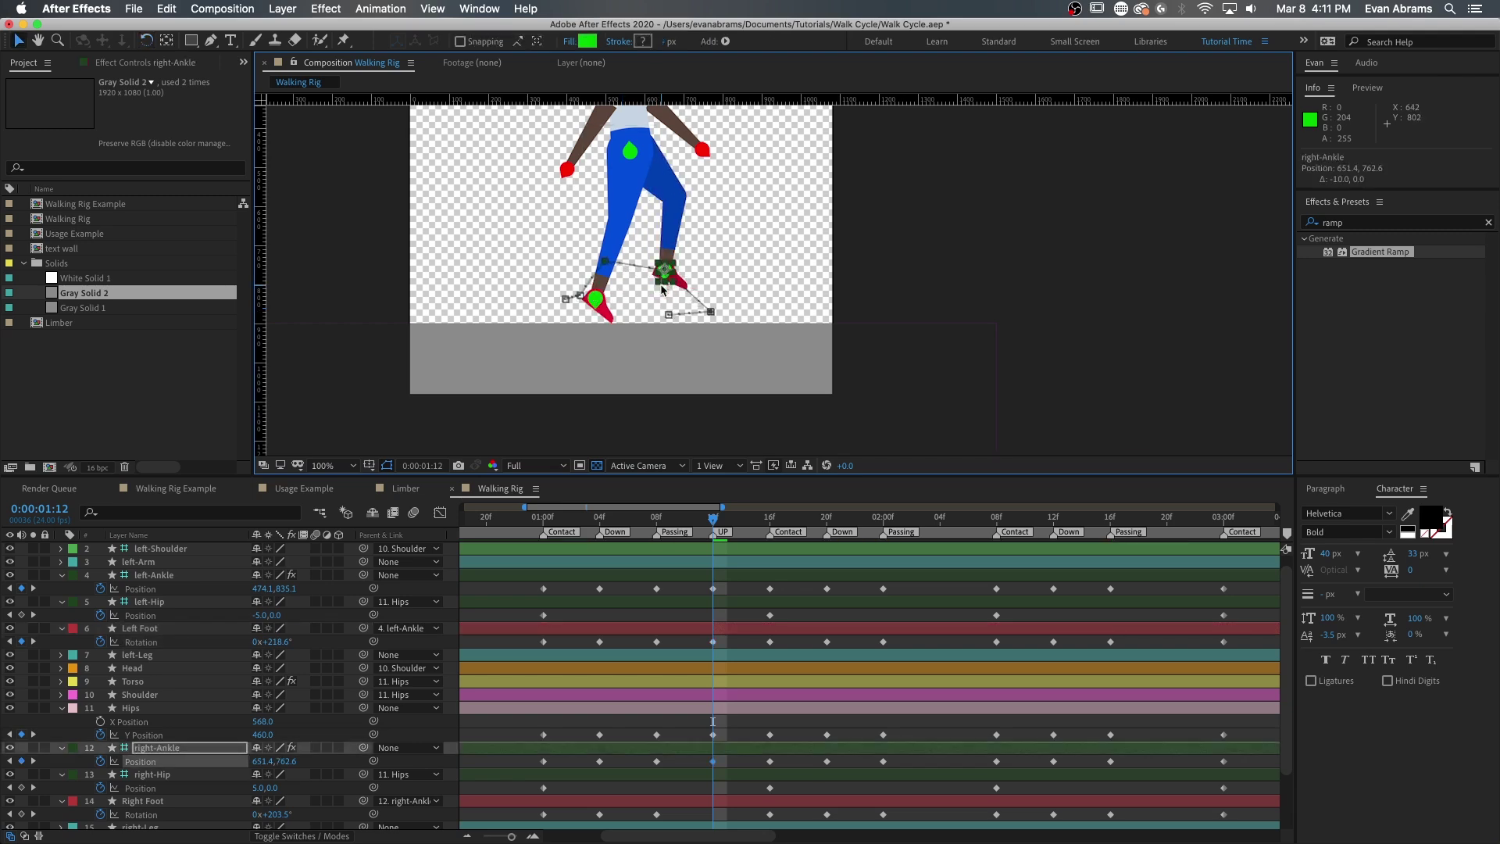
key("w")
left_click_drag(688, 288, 725, 308)
Step: Add a composition marker labelled UP at 2:04
left_click_drag(713, 518, 941, 621)
scroll(945, 629, "up", 1)
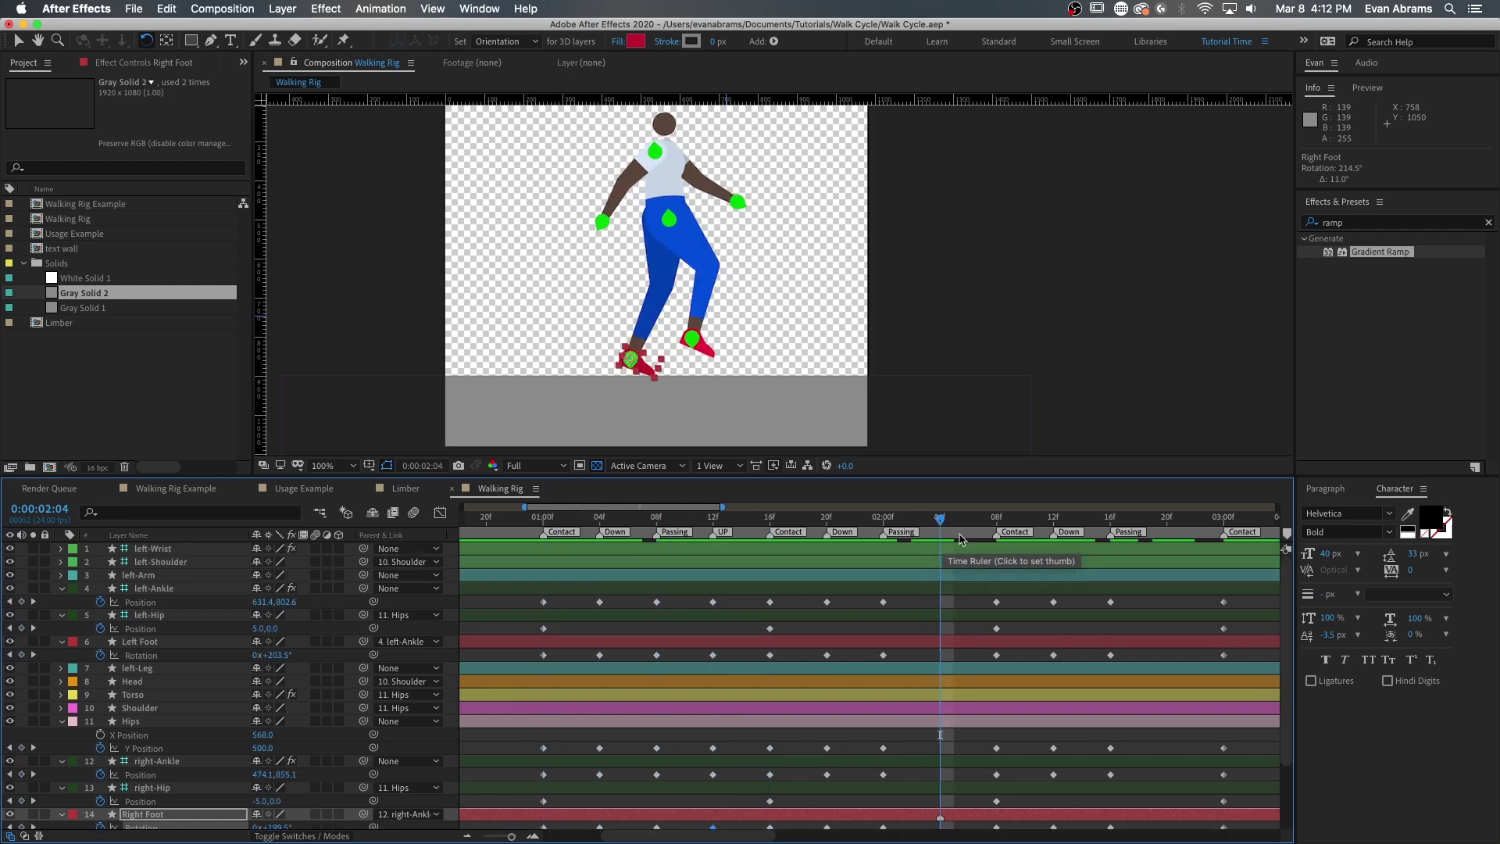
key("alt+KP_Multiply")
type("UP")
key("Return")
Step: Copy the 1:12 up-pose keyframes for the Hips, ankles and feet to 2:04, swapping the left and right sides
left_click(713, 749)
key("super+c")
key("super+v")
left_click(713, 774)
left_click(937, 590)
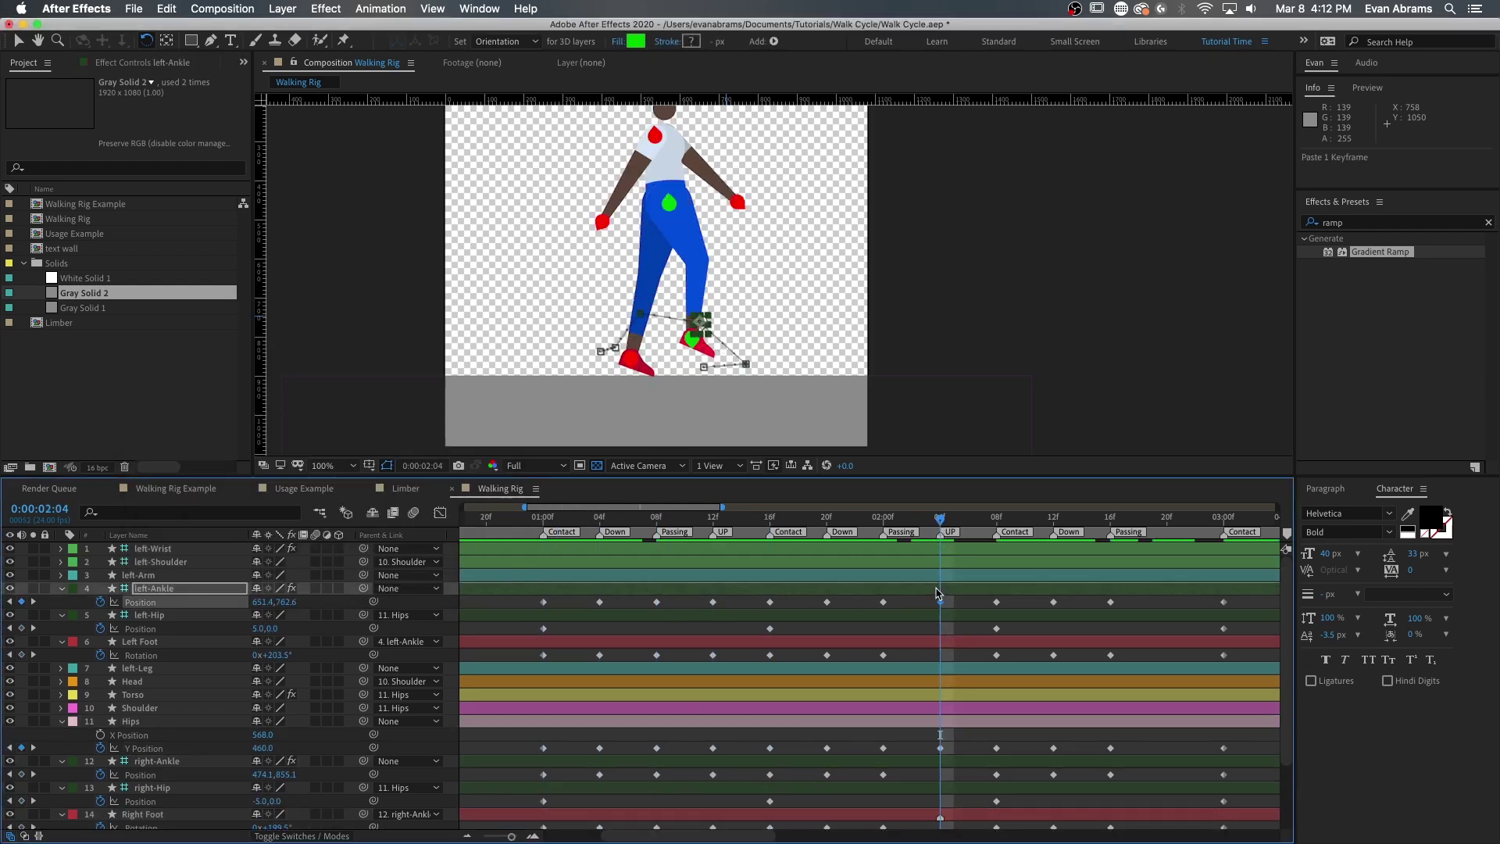
left_click(958, 816)
scroll(937, 782, "down", 2)
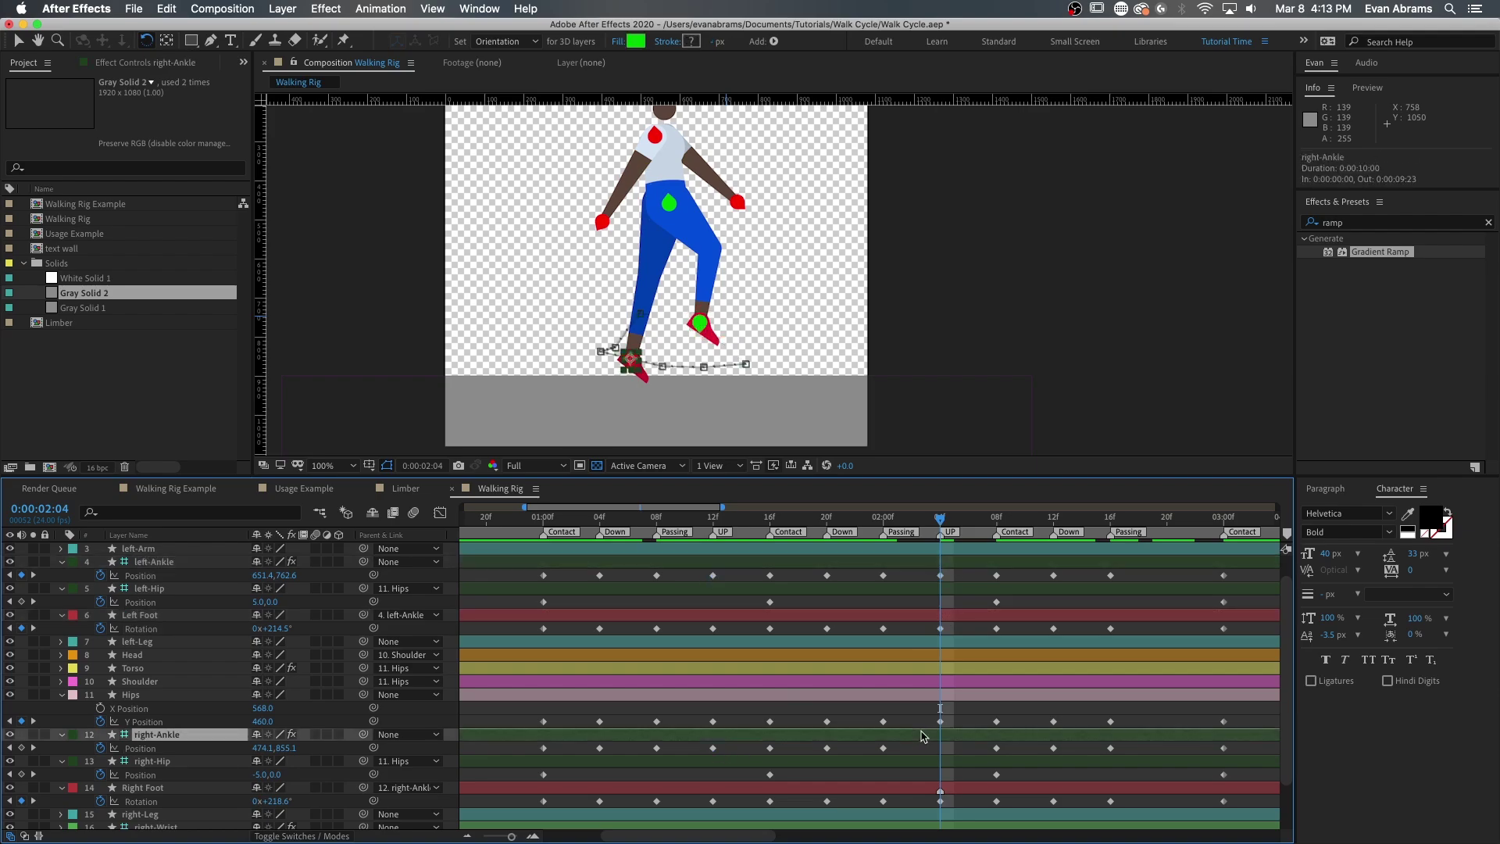
left_click(940, 747)
Step: Preview the walk cycle with both up poses in place
left_click(999, 519)
key("space")
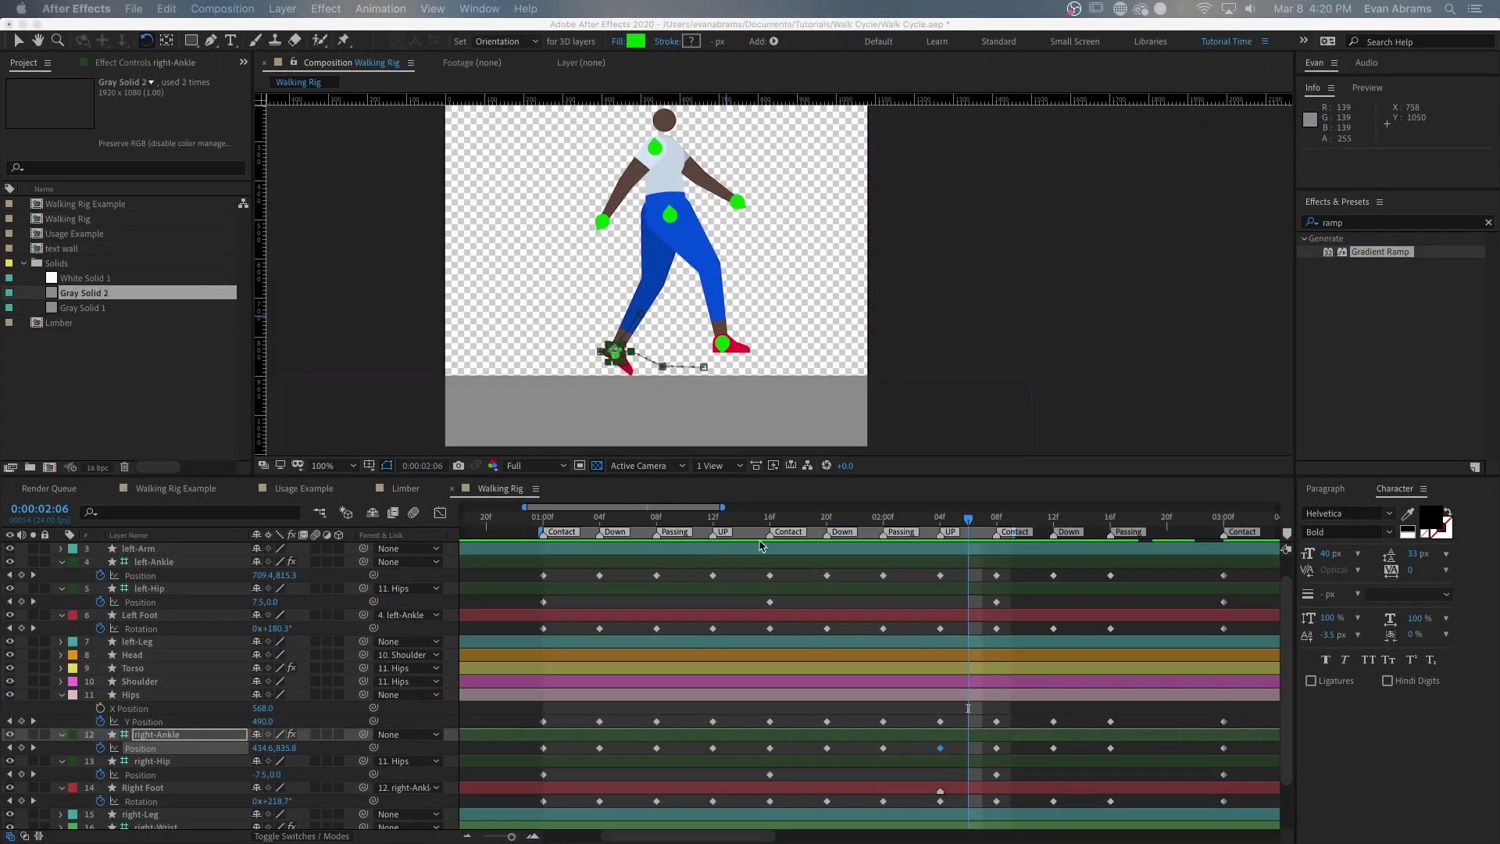
left_click_drag(968, 519, 982, 528)
key("space")
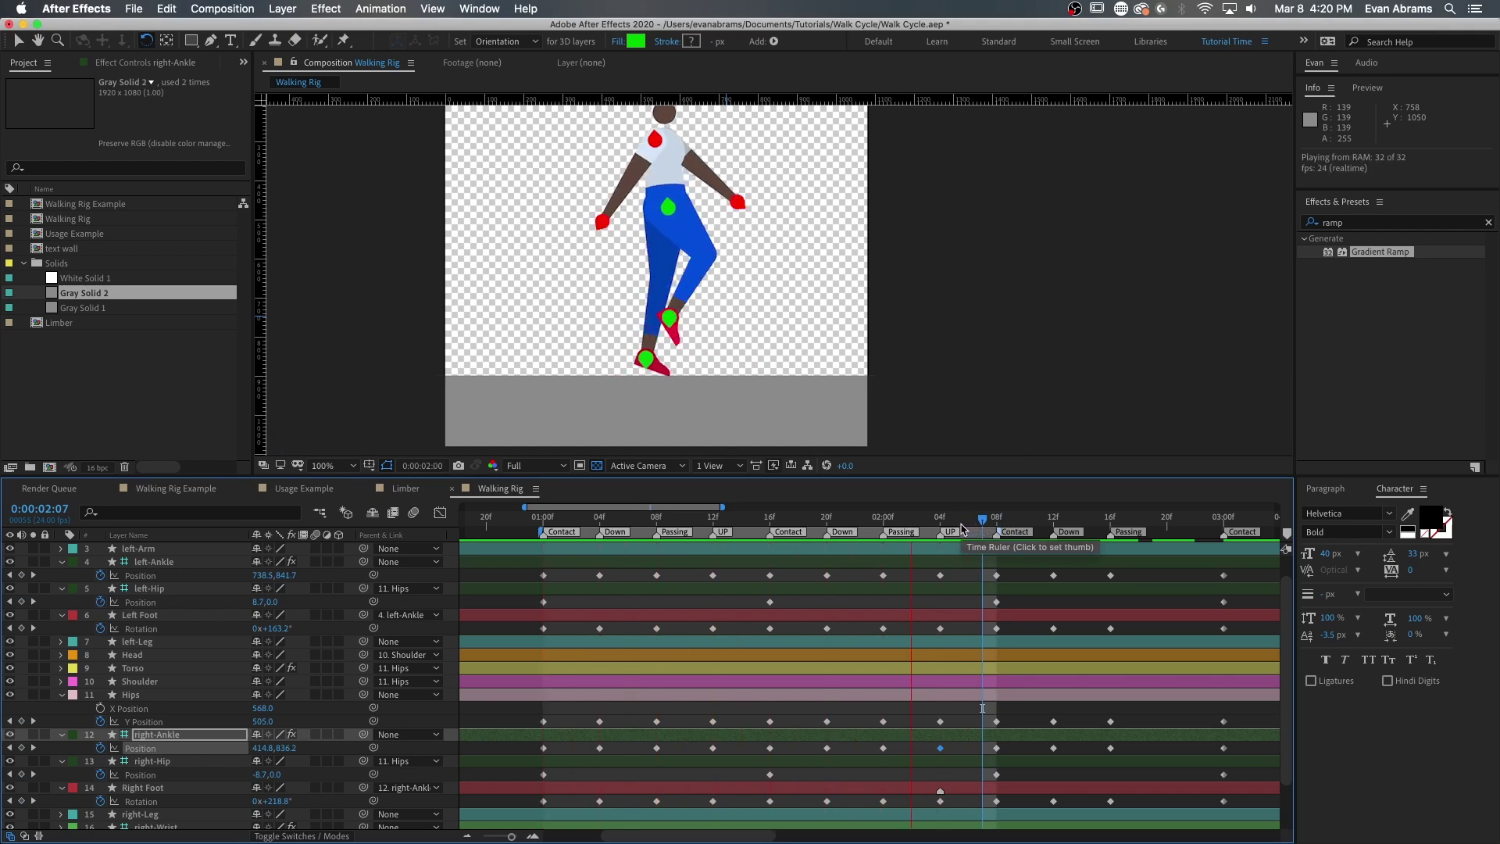
key("space")
Step: Display the Hips Y Position curve in the Graph Editor to examine its shape around the passing pose
left_click(147, 695)
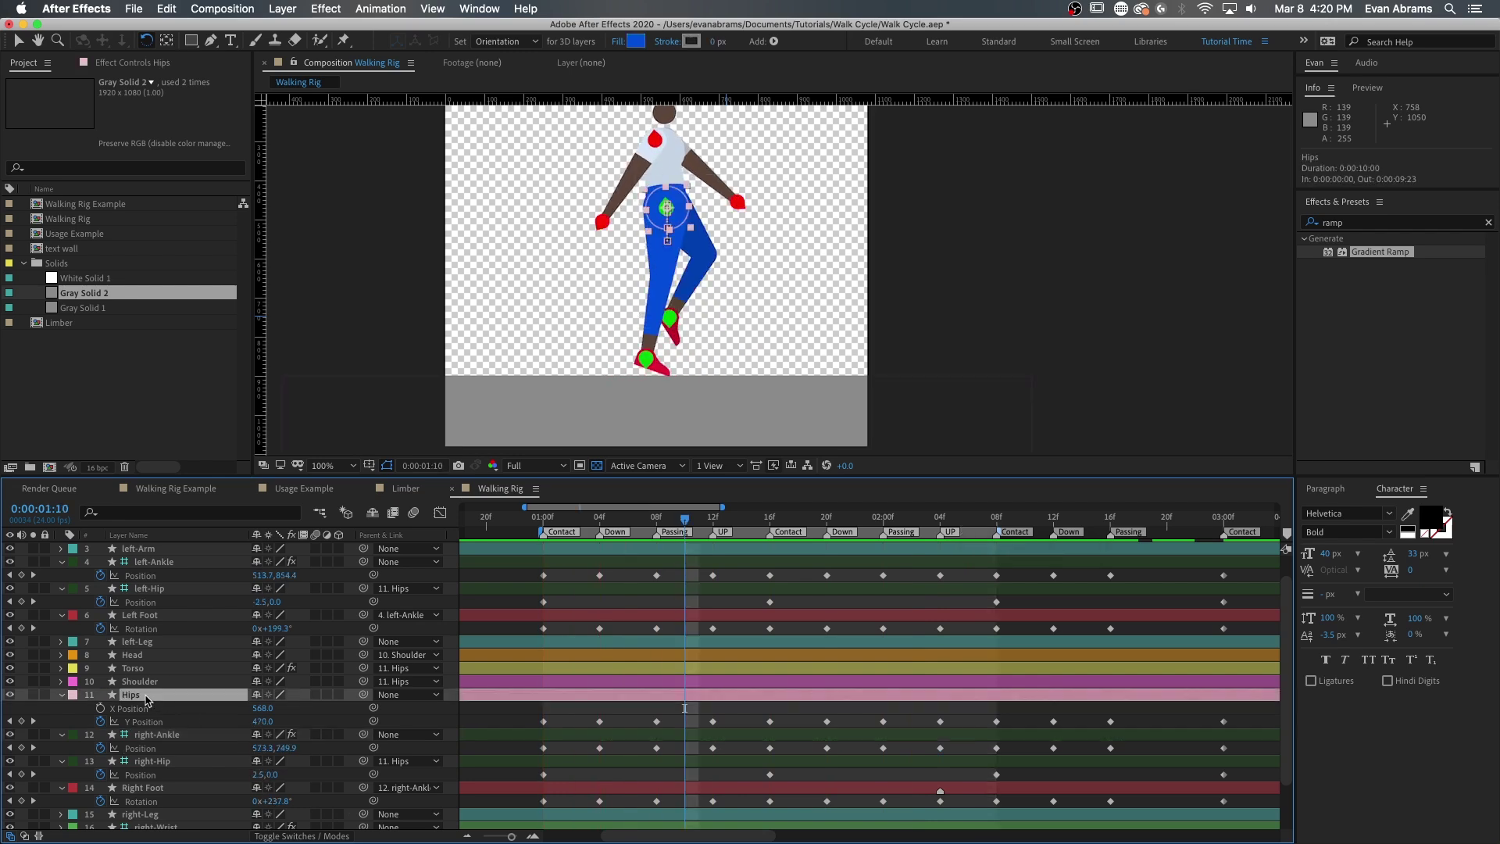
left_click(142, 723)
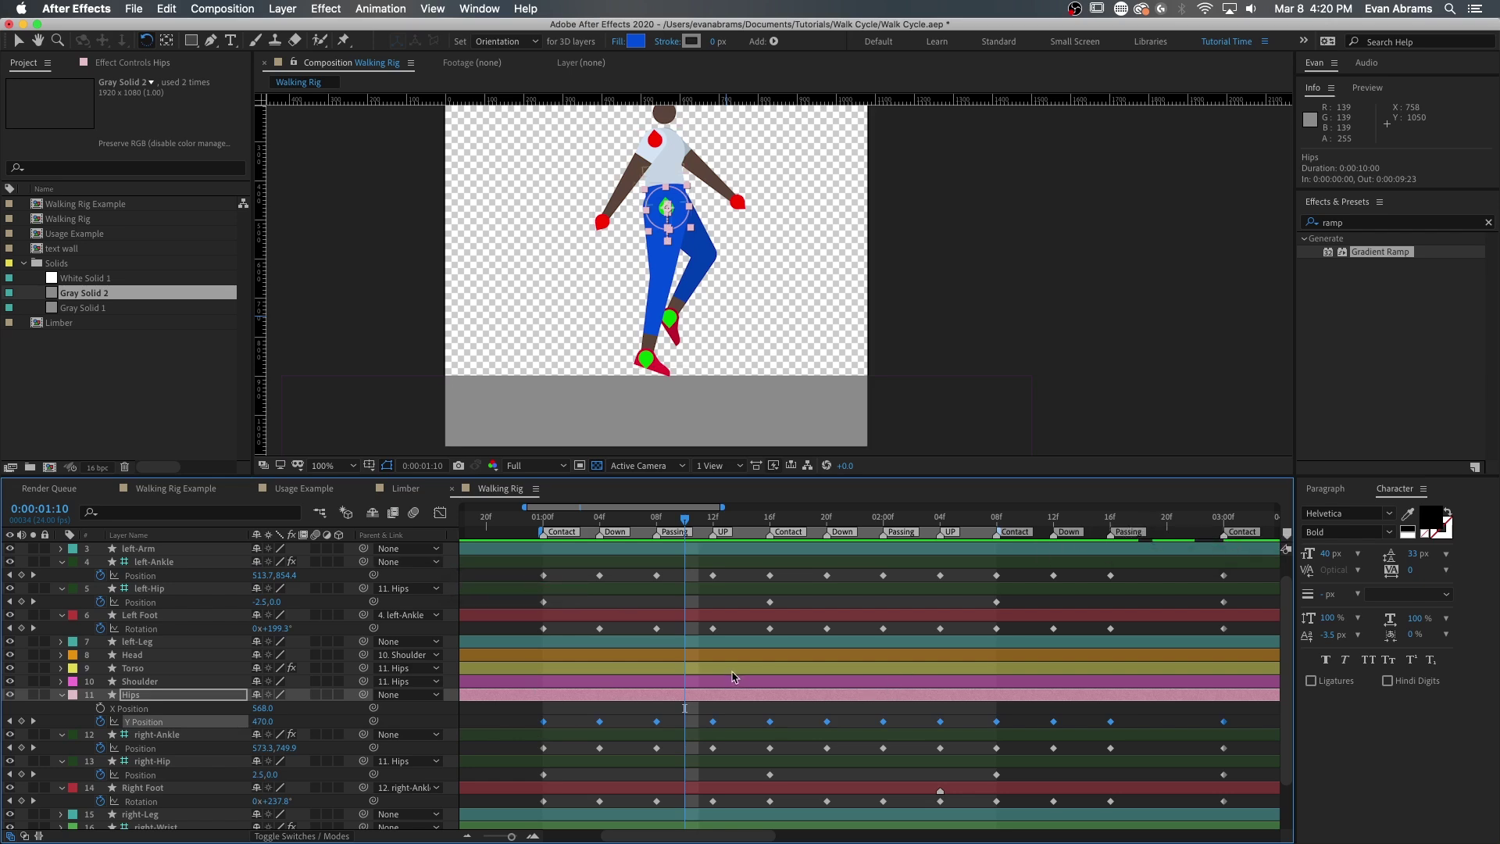
key("shift+F3")
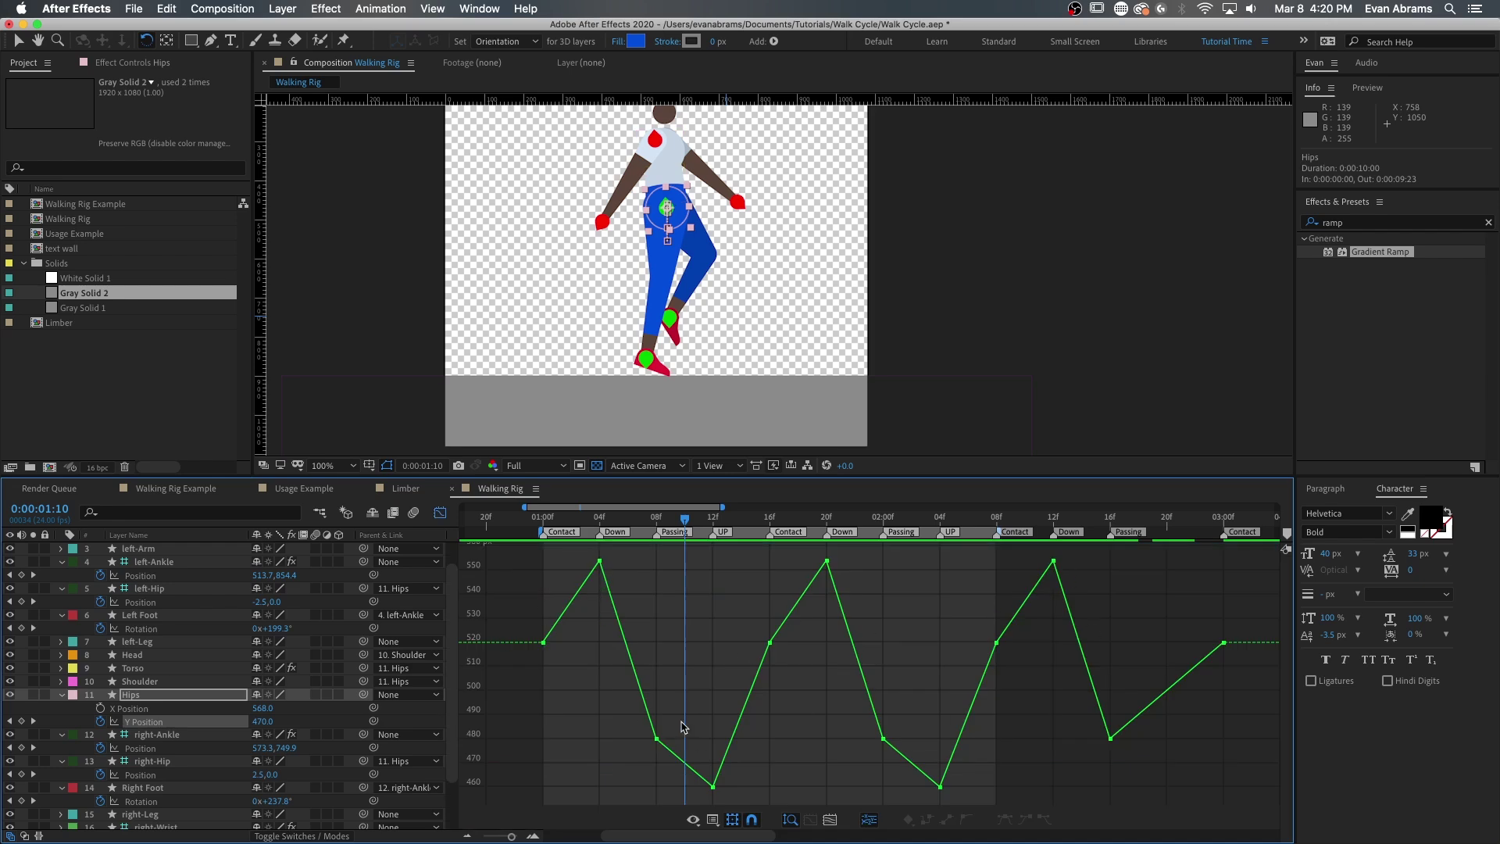
left_click(657, 739)
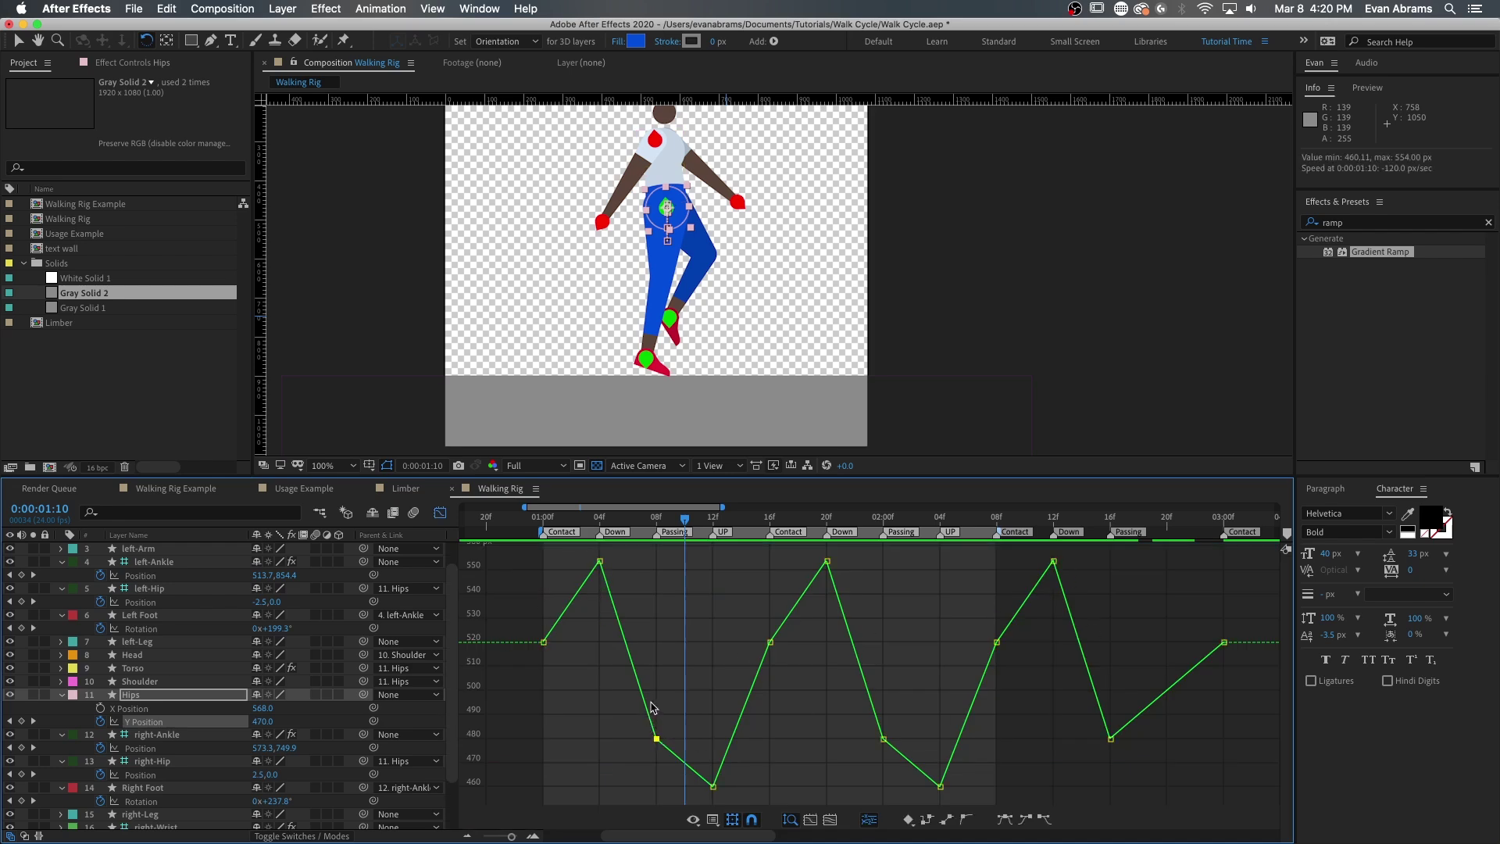
Step: Copy the Hips Y Position keyframe from 1:12 to 0:20 and show the curve in the Graph Editor
key("shift+F3")
key("Home")
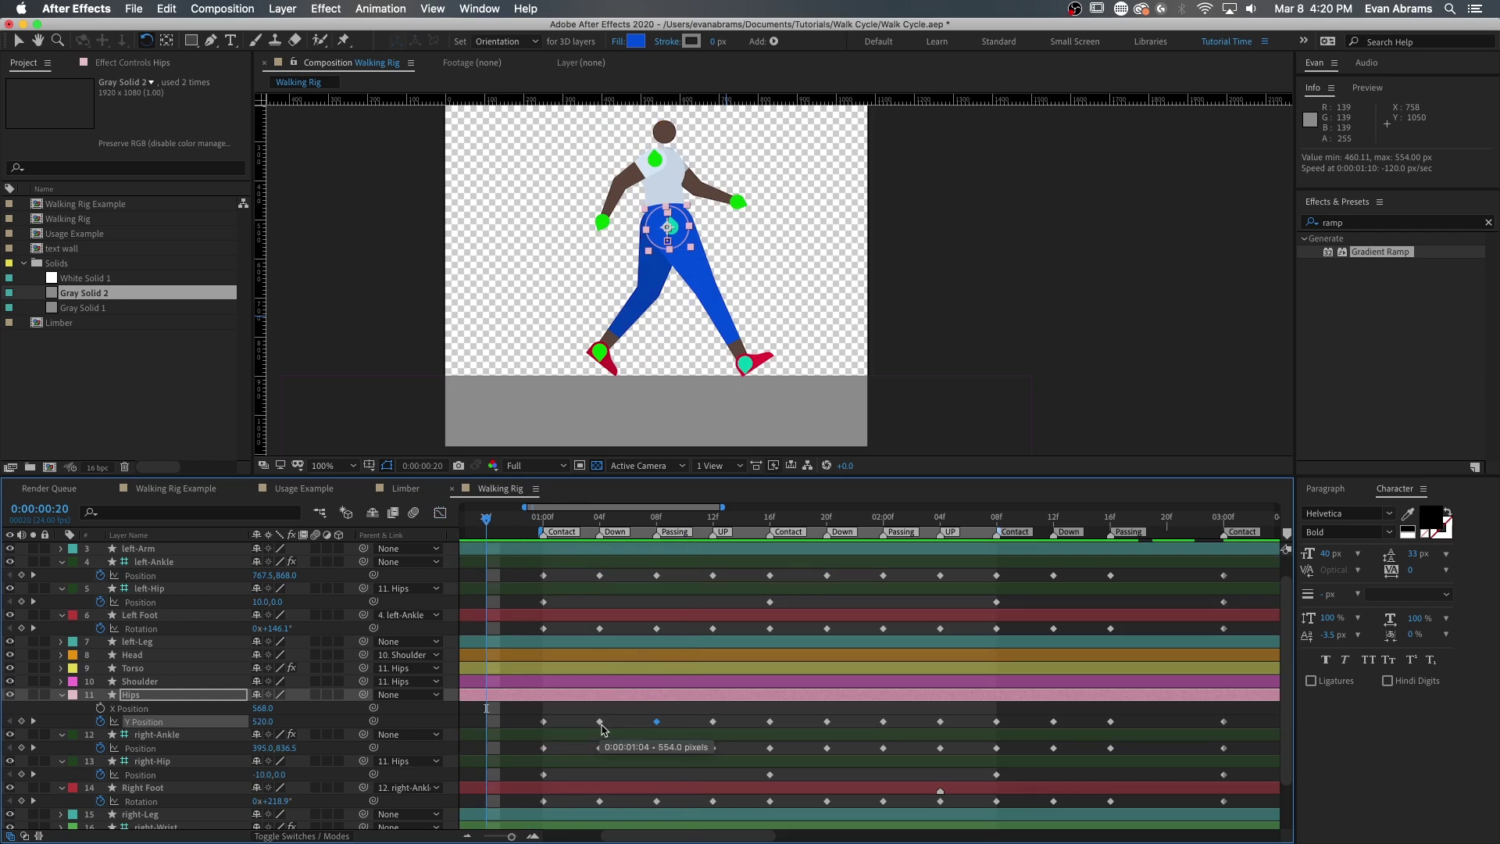
left_click(712, 722)
key("super+c")
key("super+v")
key("shift+F3")
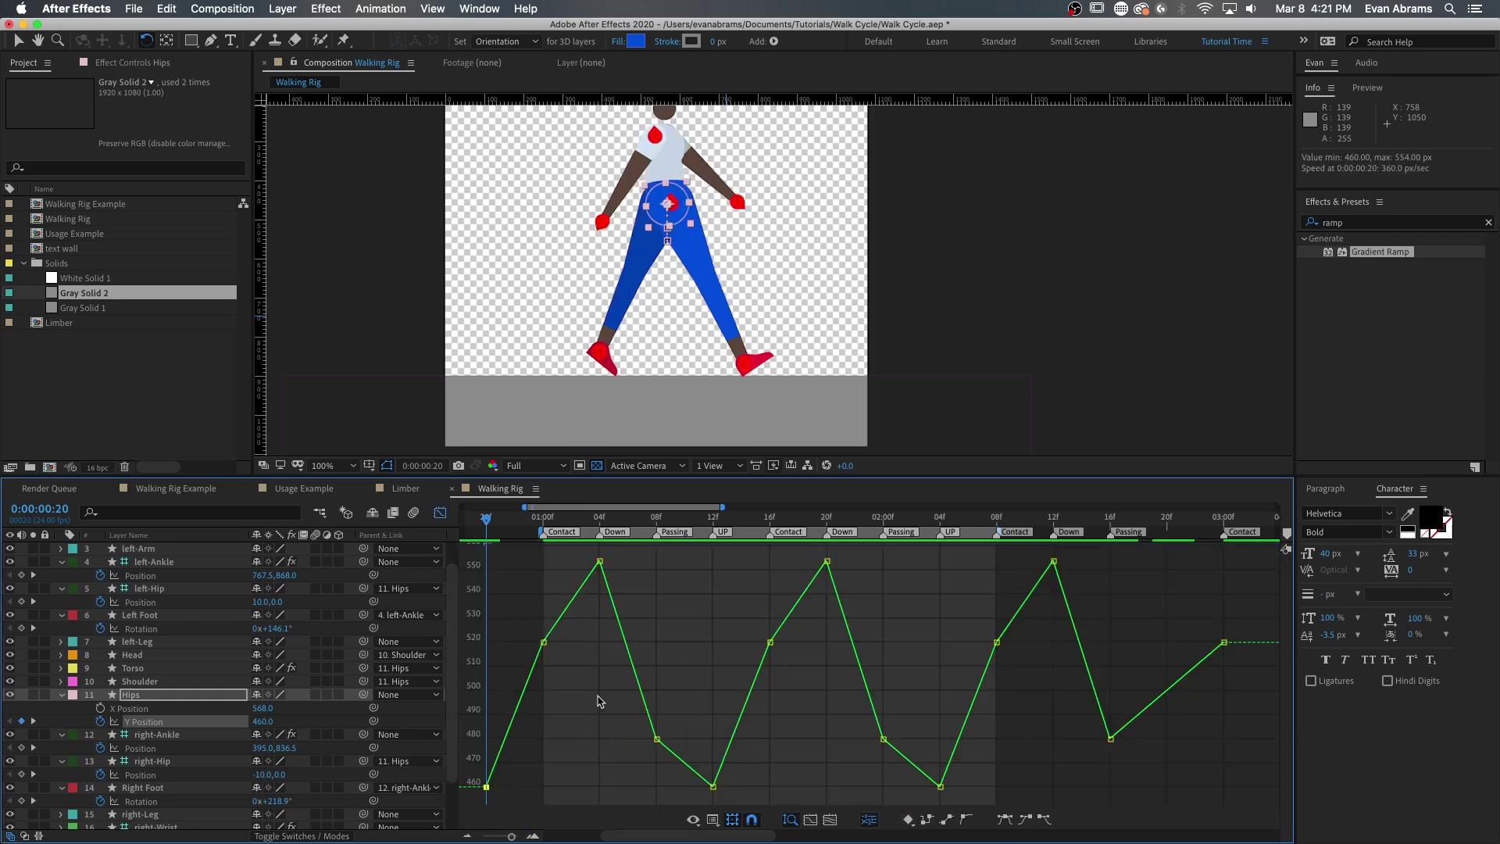
Step: Delete the Contact and Passing keyframes from the Hips Y Position curve and add a 460 keyframe at 2:20
left_click(543, 643)
key("Delete")
left_click(657, 738)
key("Delete")
left_click(771, 642)
key("Delete")
left_click(883, 739)
key("Delete")
left_click(997, 642)
key("Delete")
left_click(1167, 518)
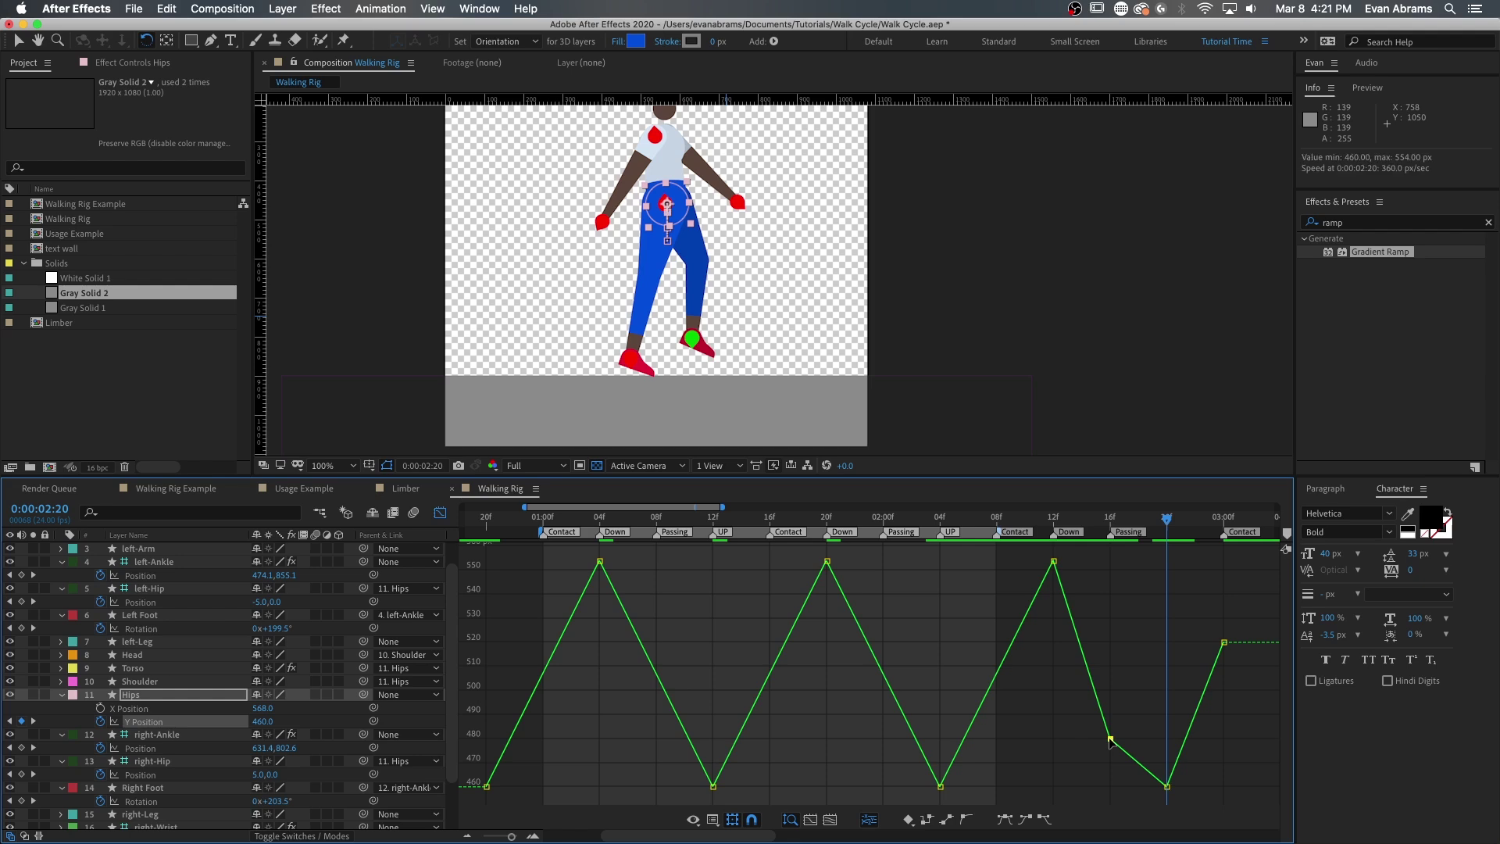
Step: Apply Easy Ease to all Hips Y Position keyframes and preview the walk
left_click(161, 722)
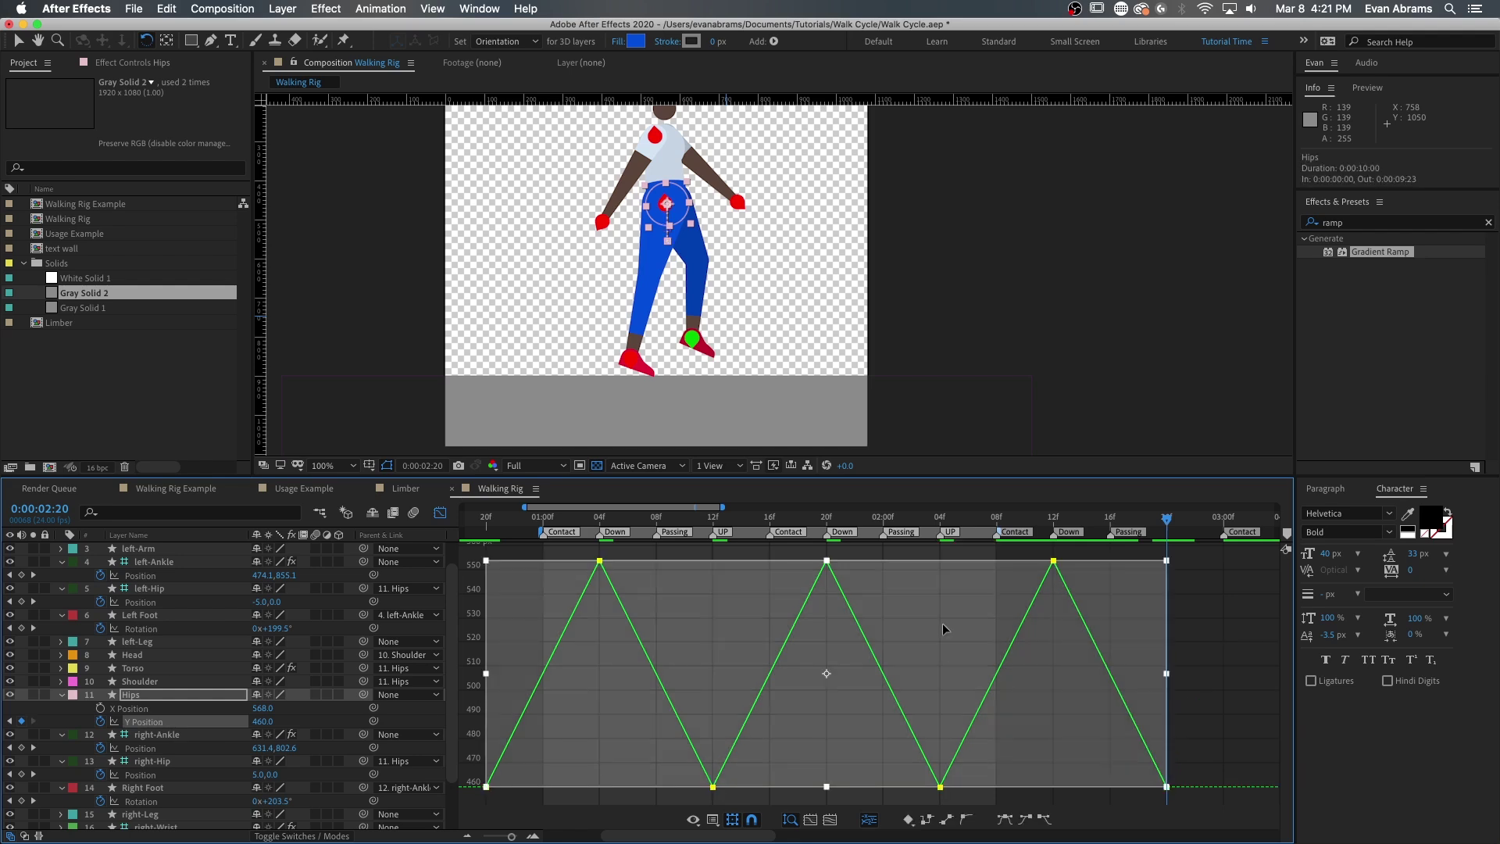
left_click(1007, 818)
left_click(547, 518)
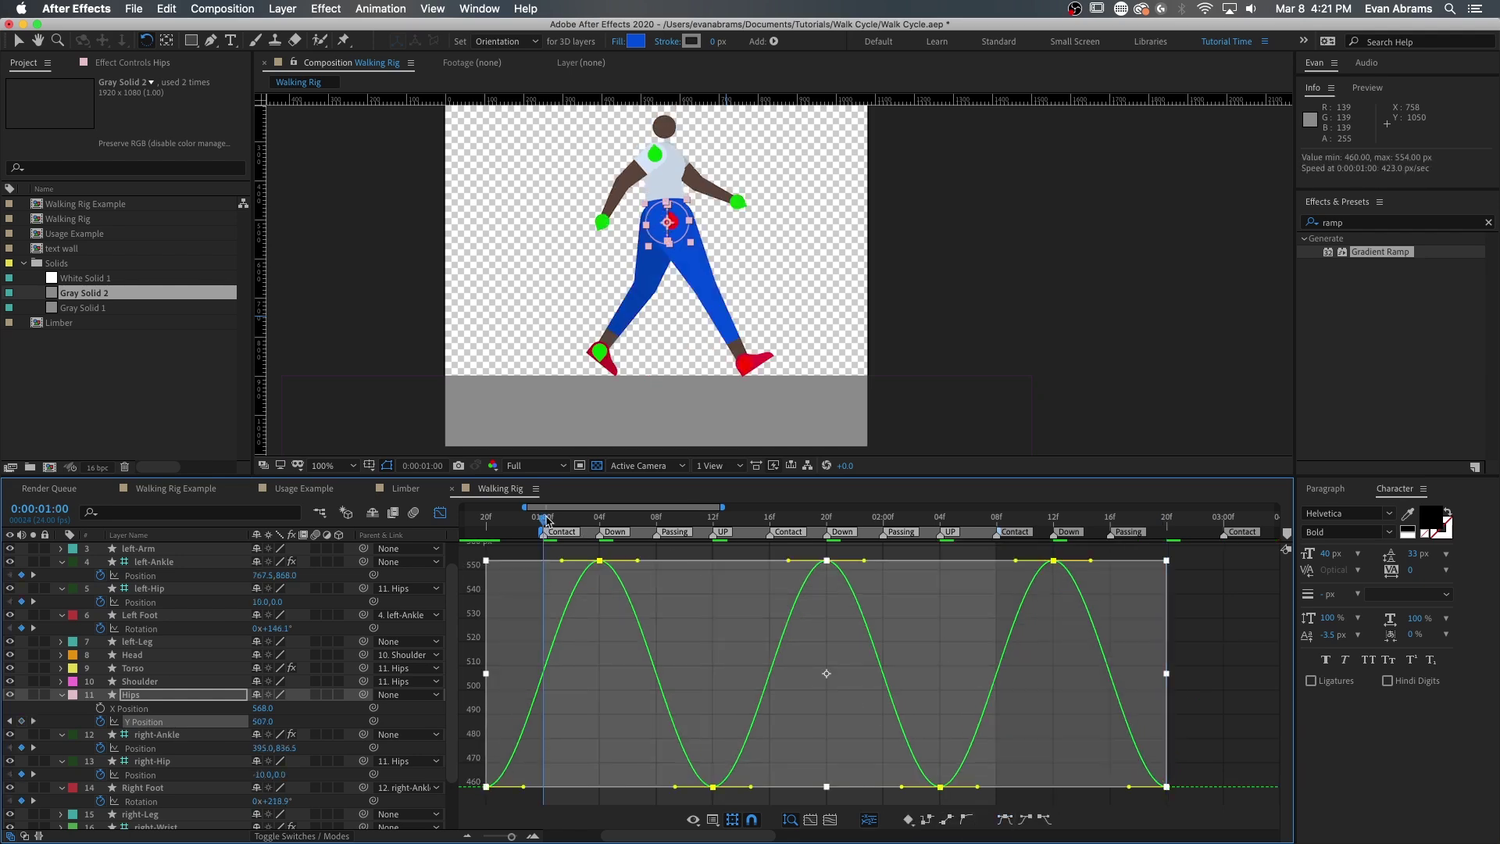
key("space")
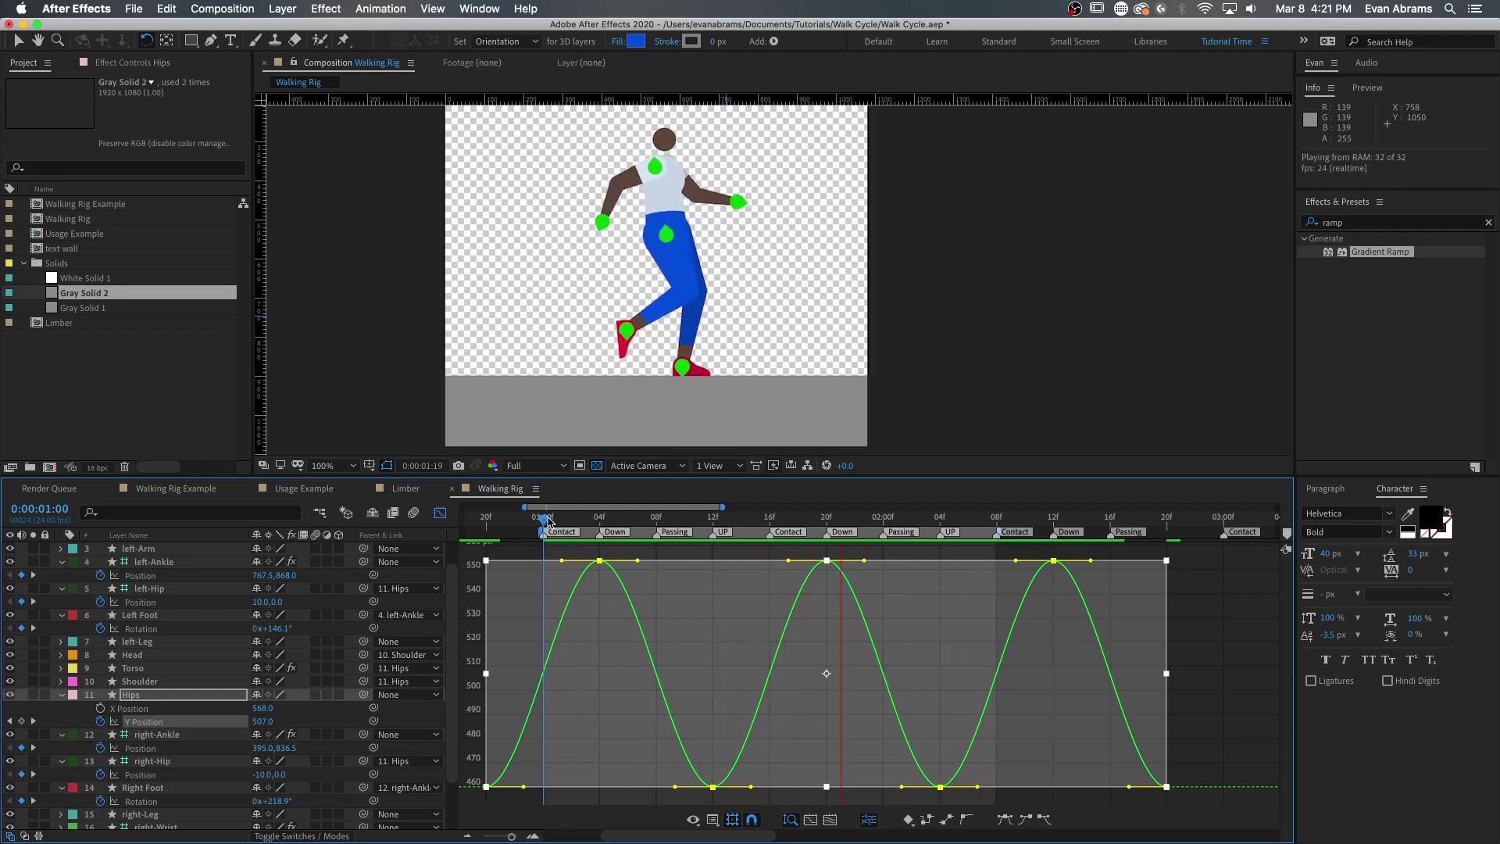
Step: Apply Easy Ease to all left-Hip and right-Hip Position keyframes and preview the walk
left_click(167, 603)
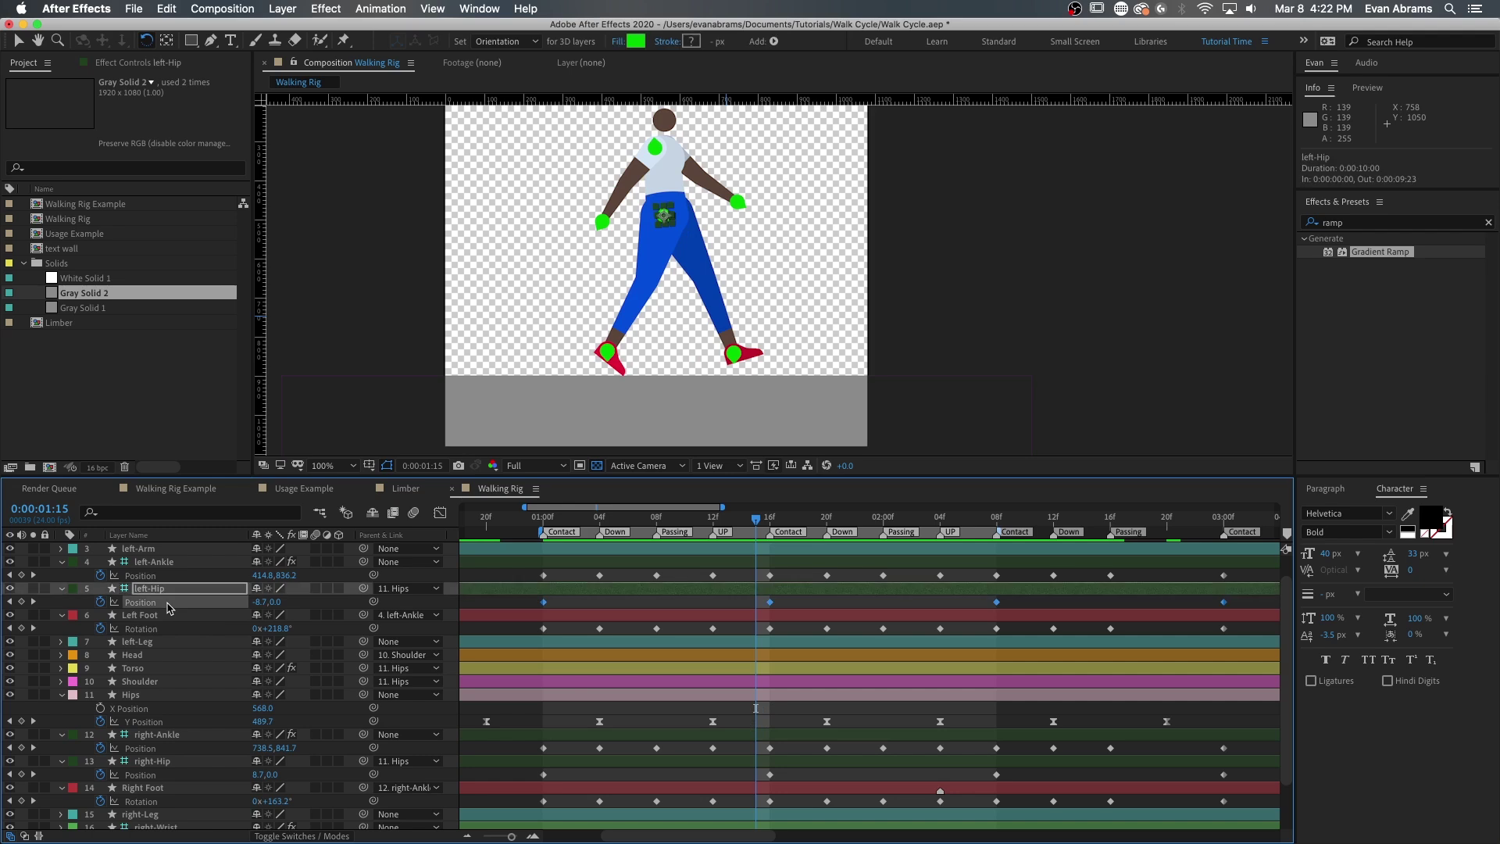
left_click(175, 775)
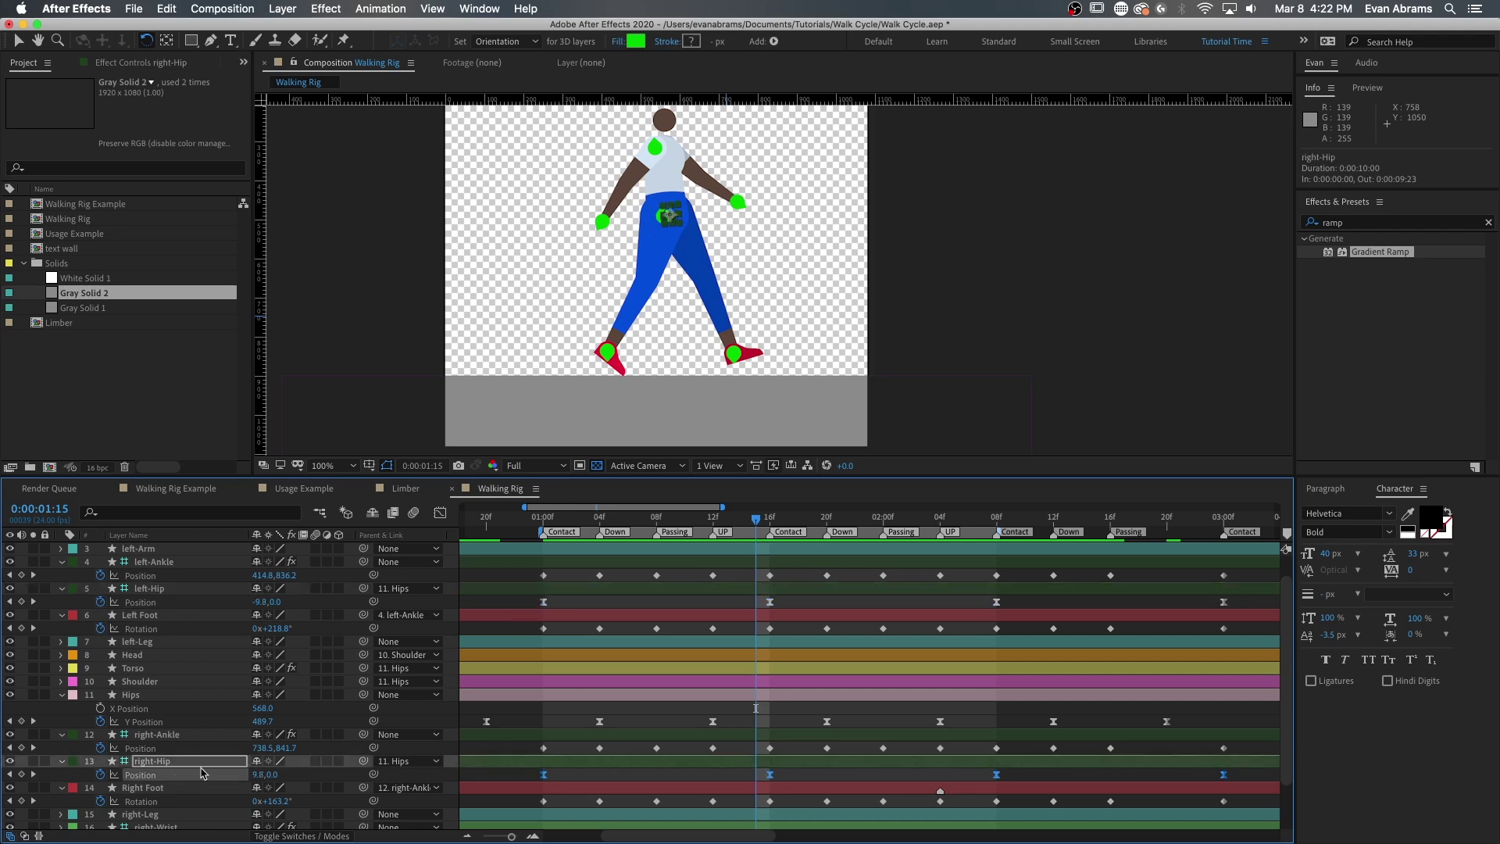
key("space")
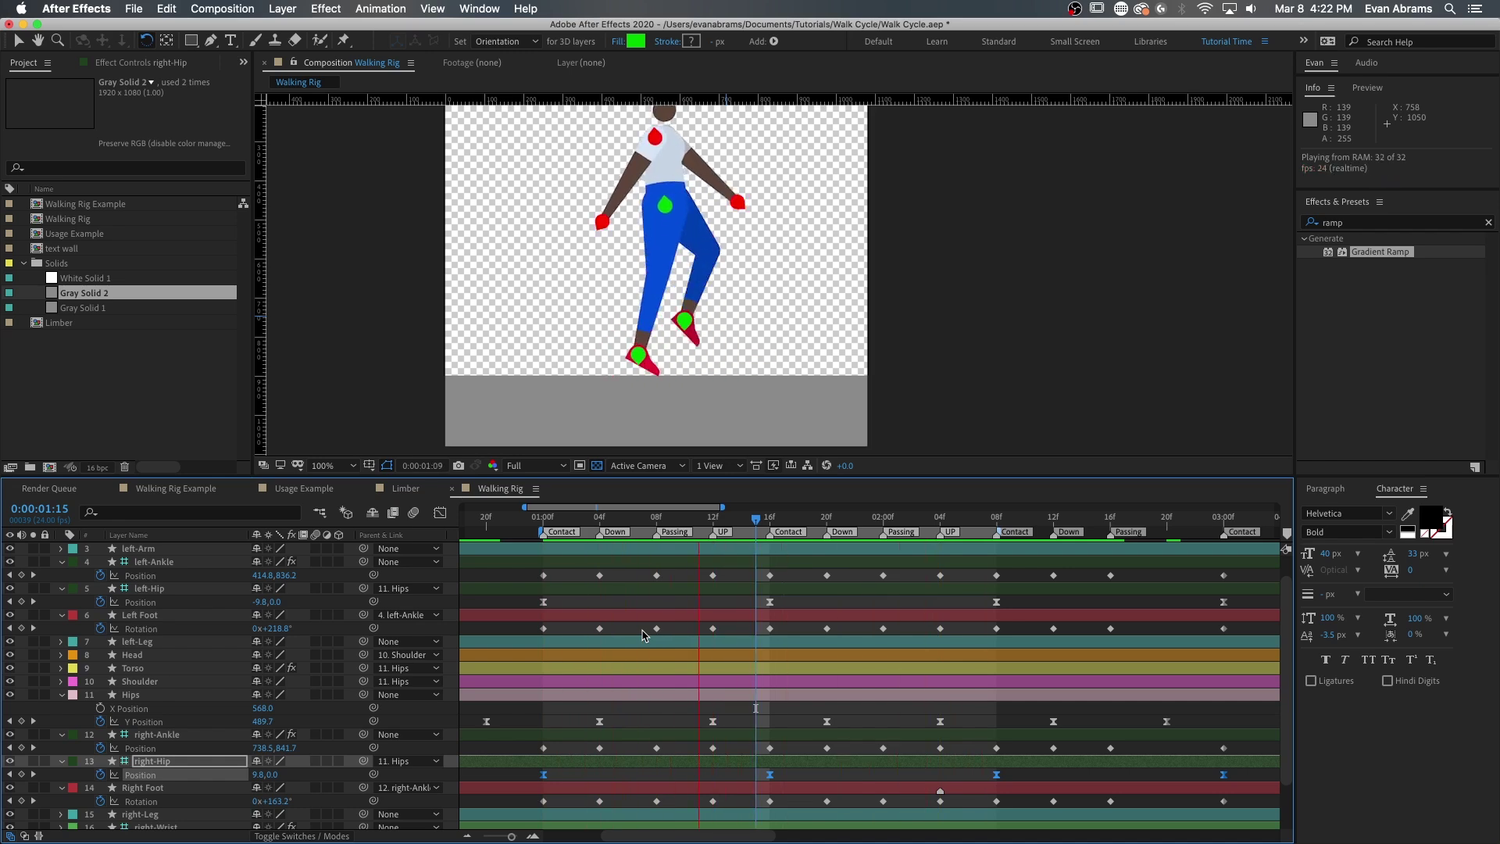
key("space")
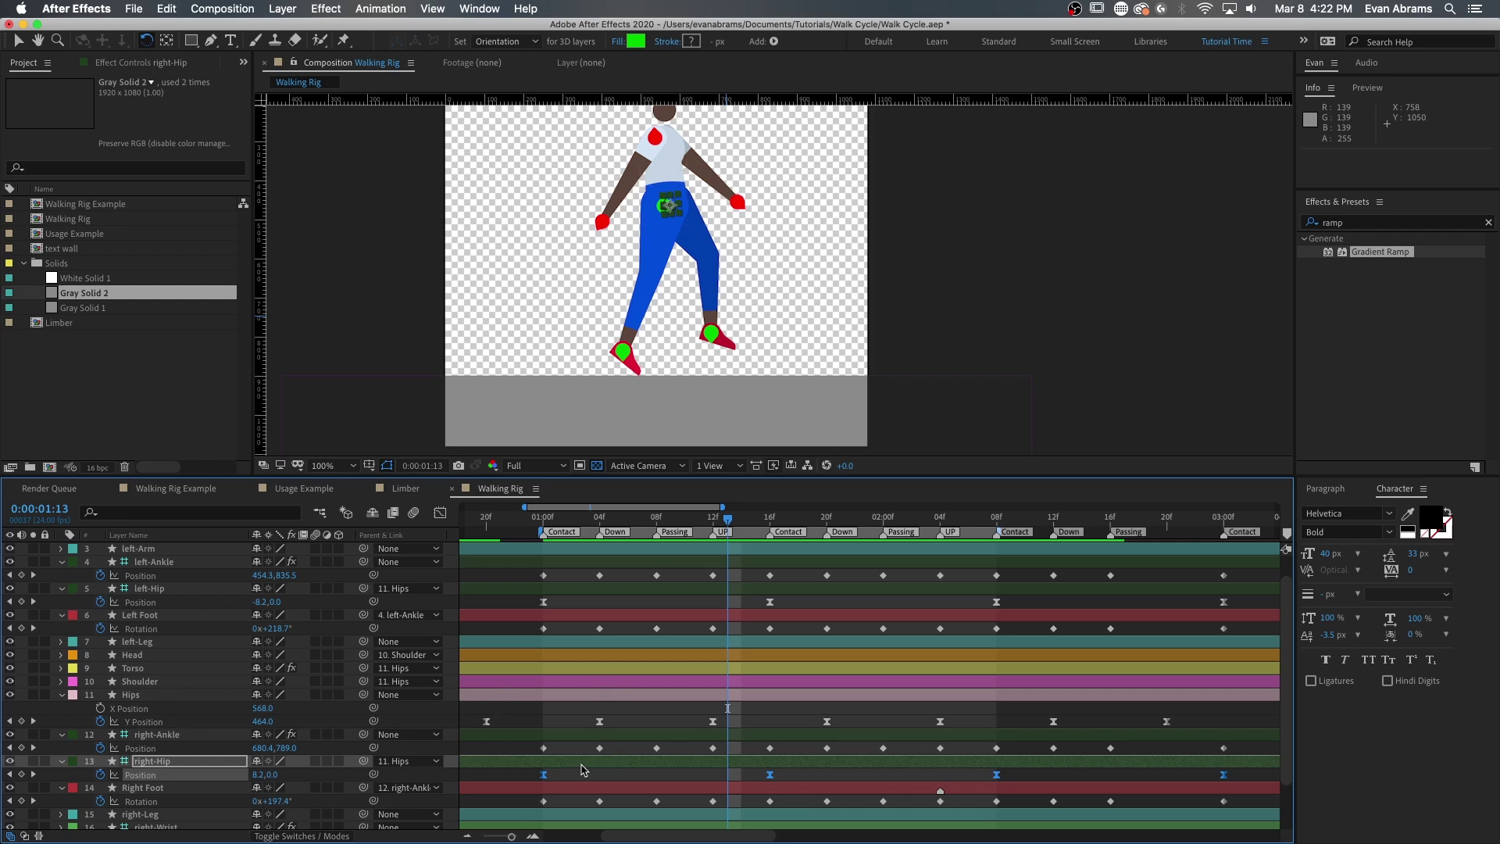
Step: Try Hips X Position values of 601 and 491, previewing the walk with each
left_click(592, 697)
left_click_drag(261, 709, 294, 713)
key("space")
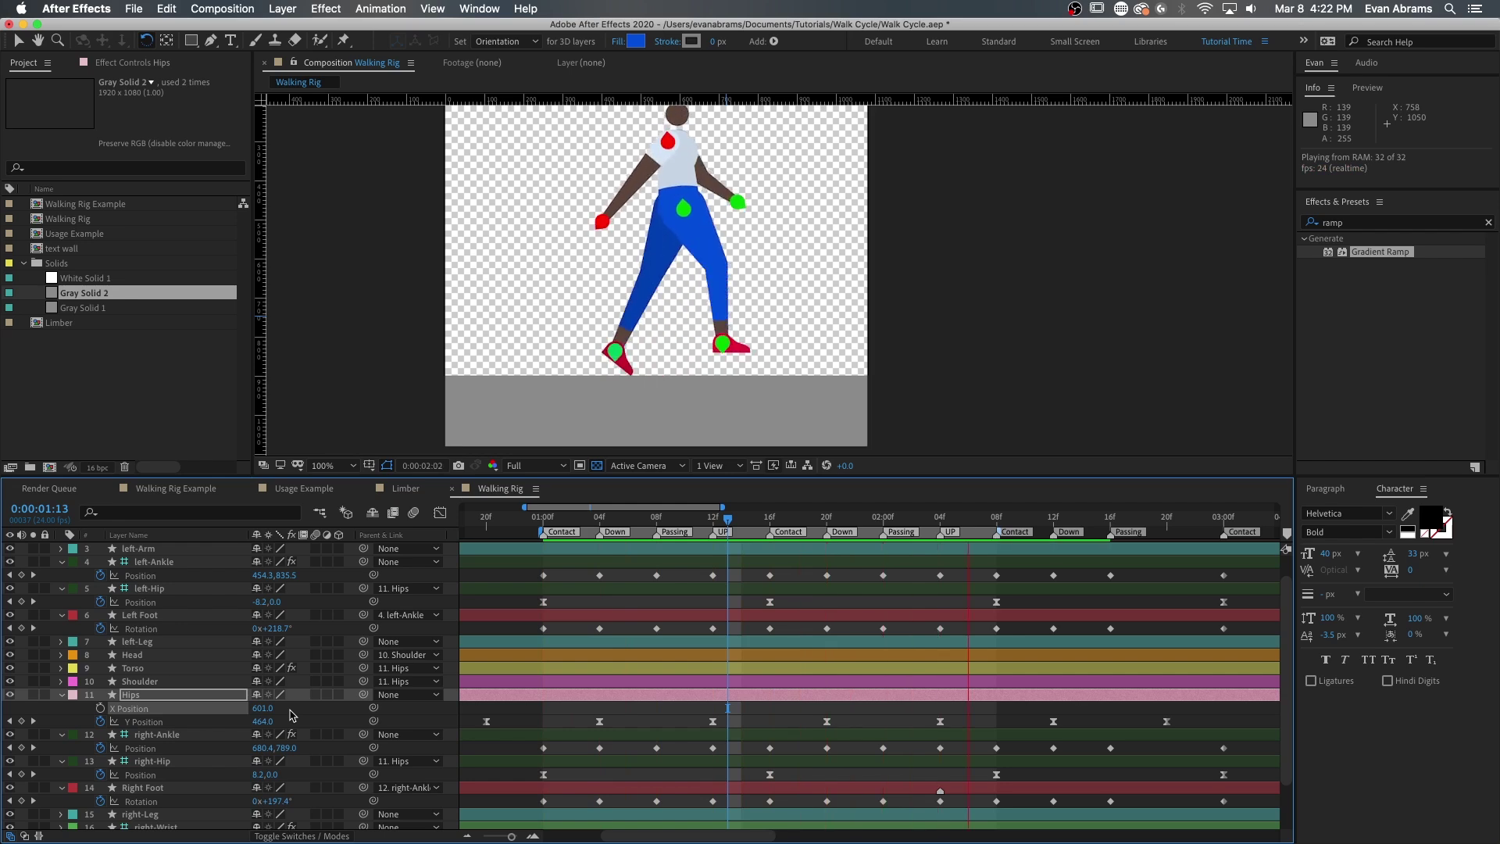
key("space")
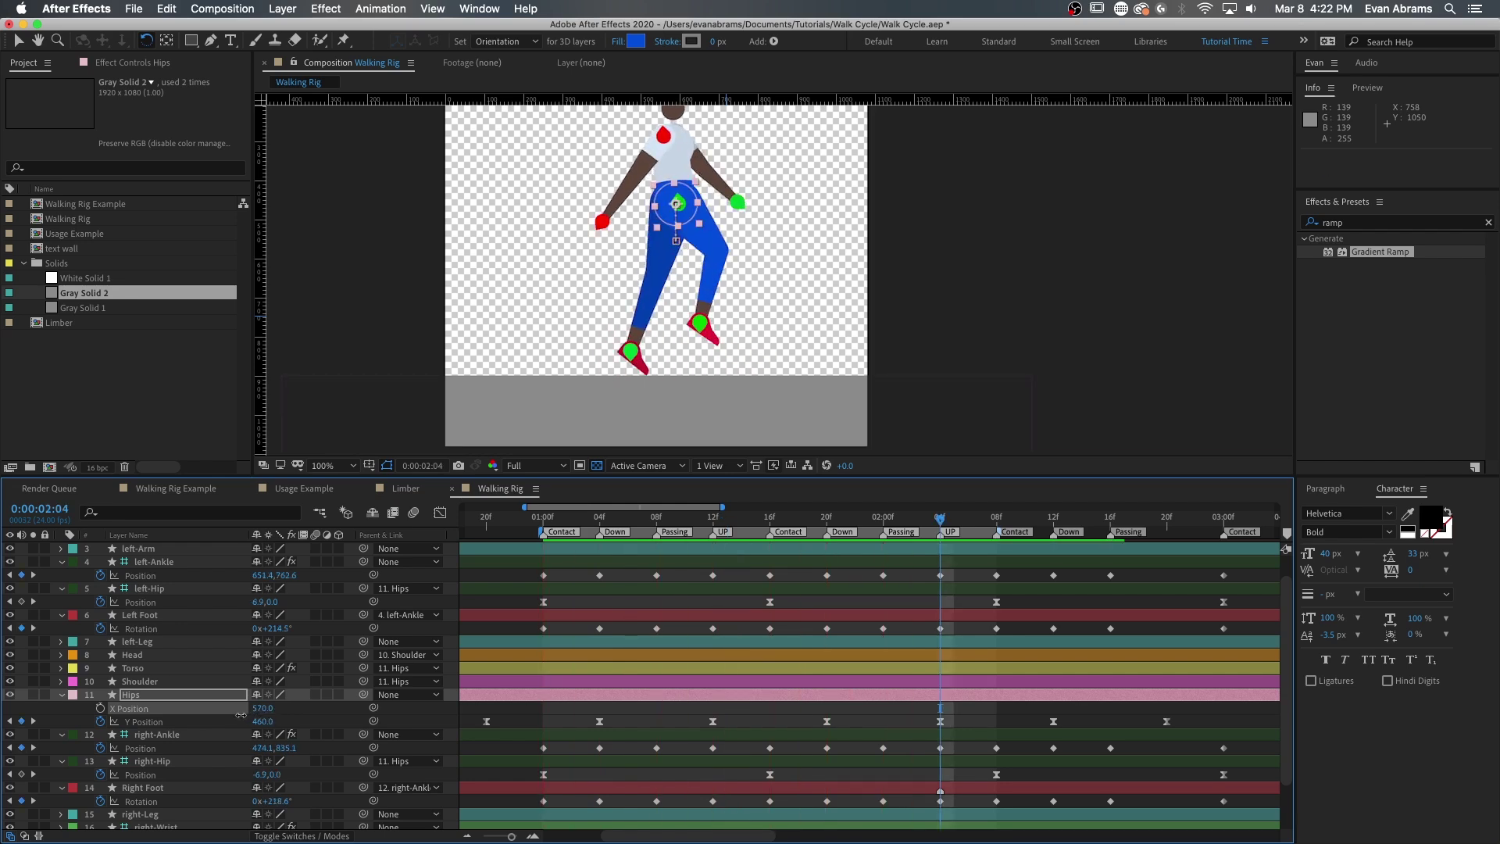
left_click_drag(240, 715, 218, 718)
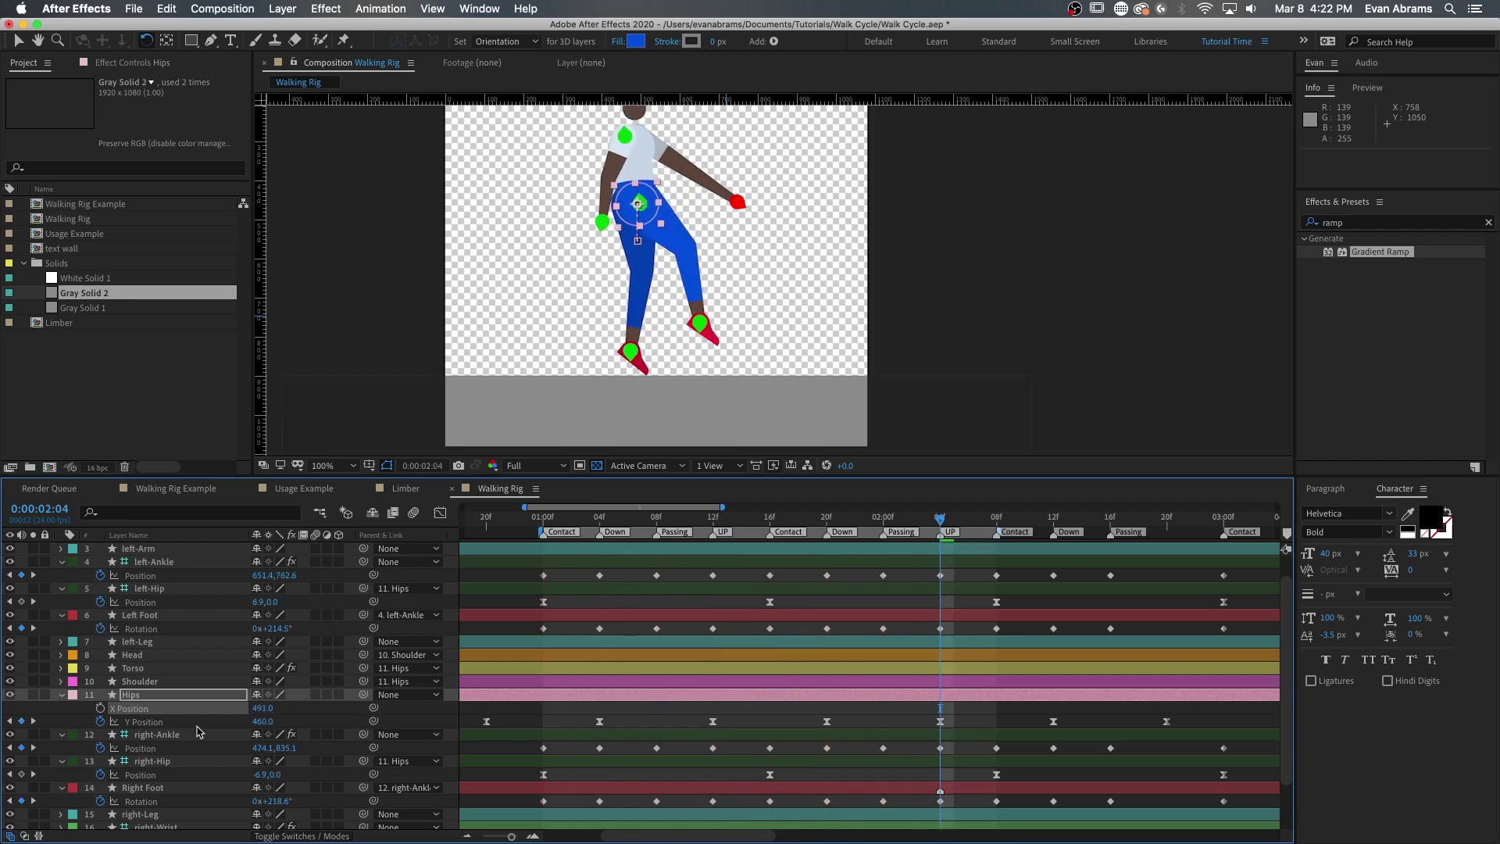
key("space")
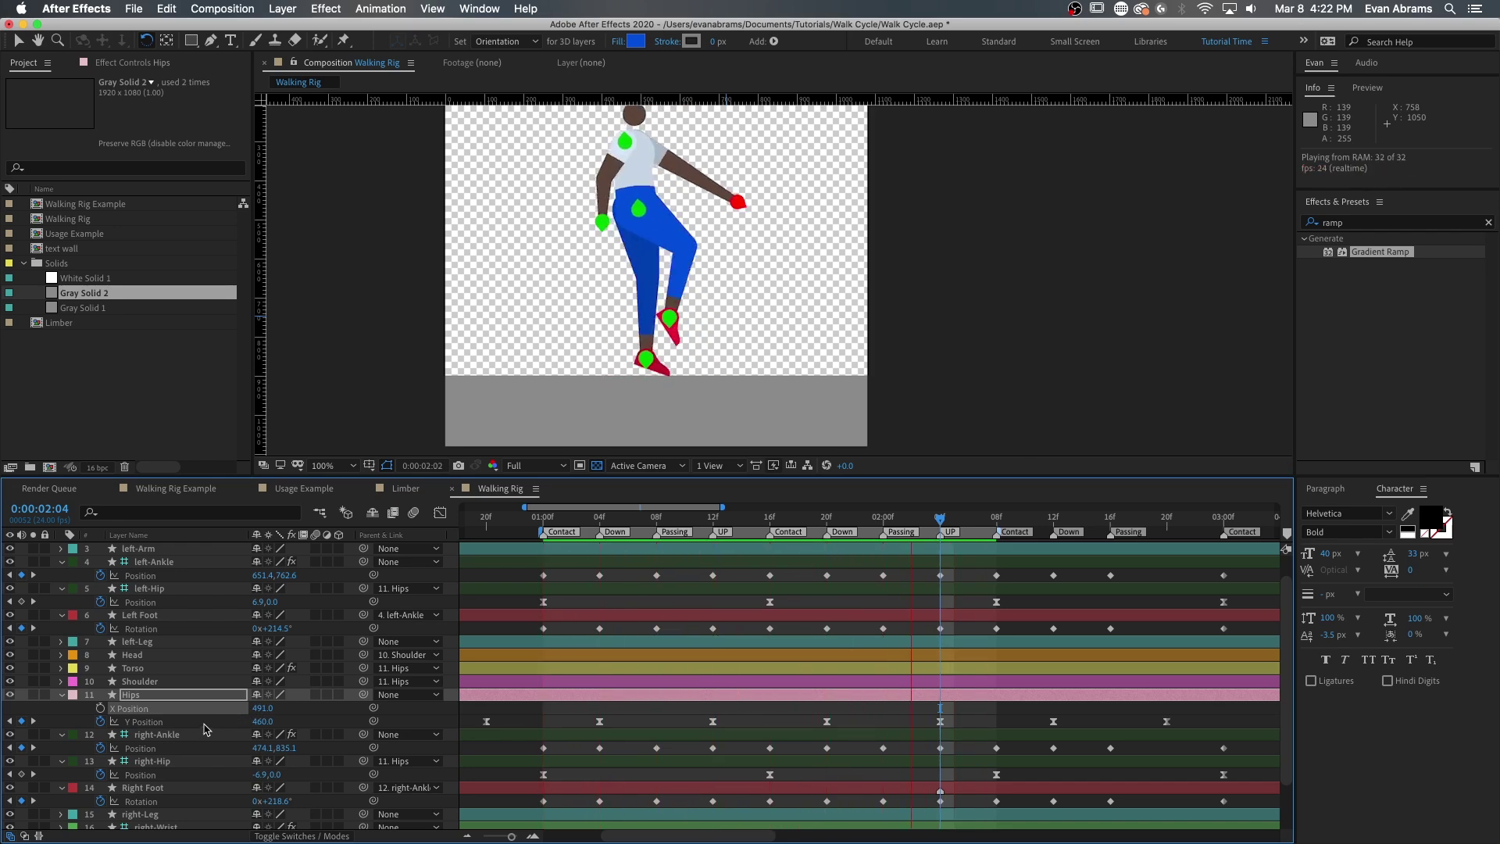
key("space")
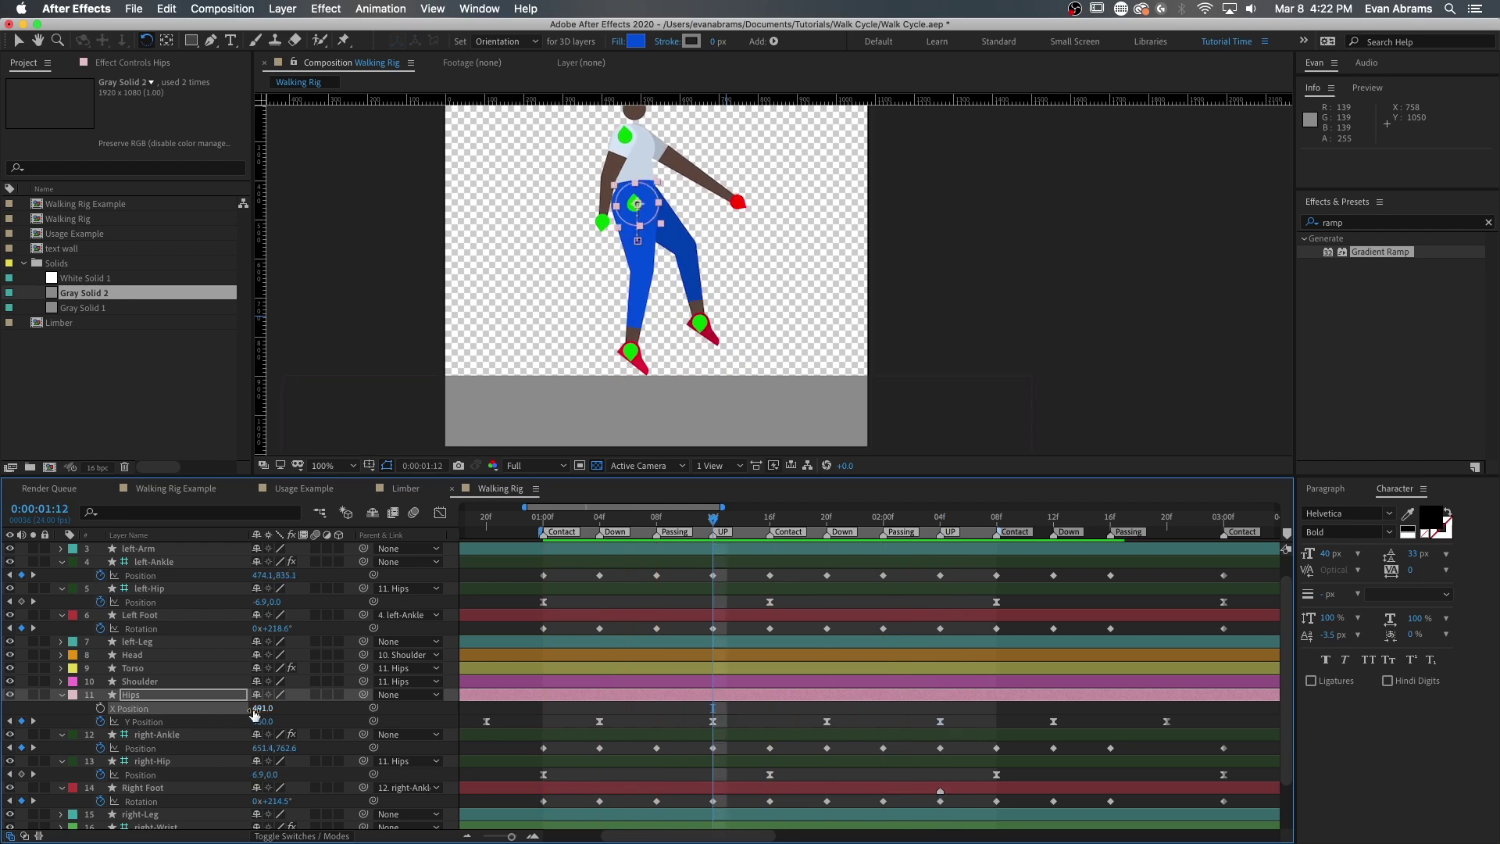
Step: Set the Hips X Position to 555 and preview the walk
left_click_drag(267, 709, 279, 710)
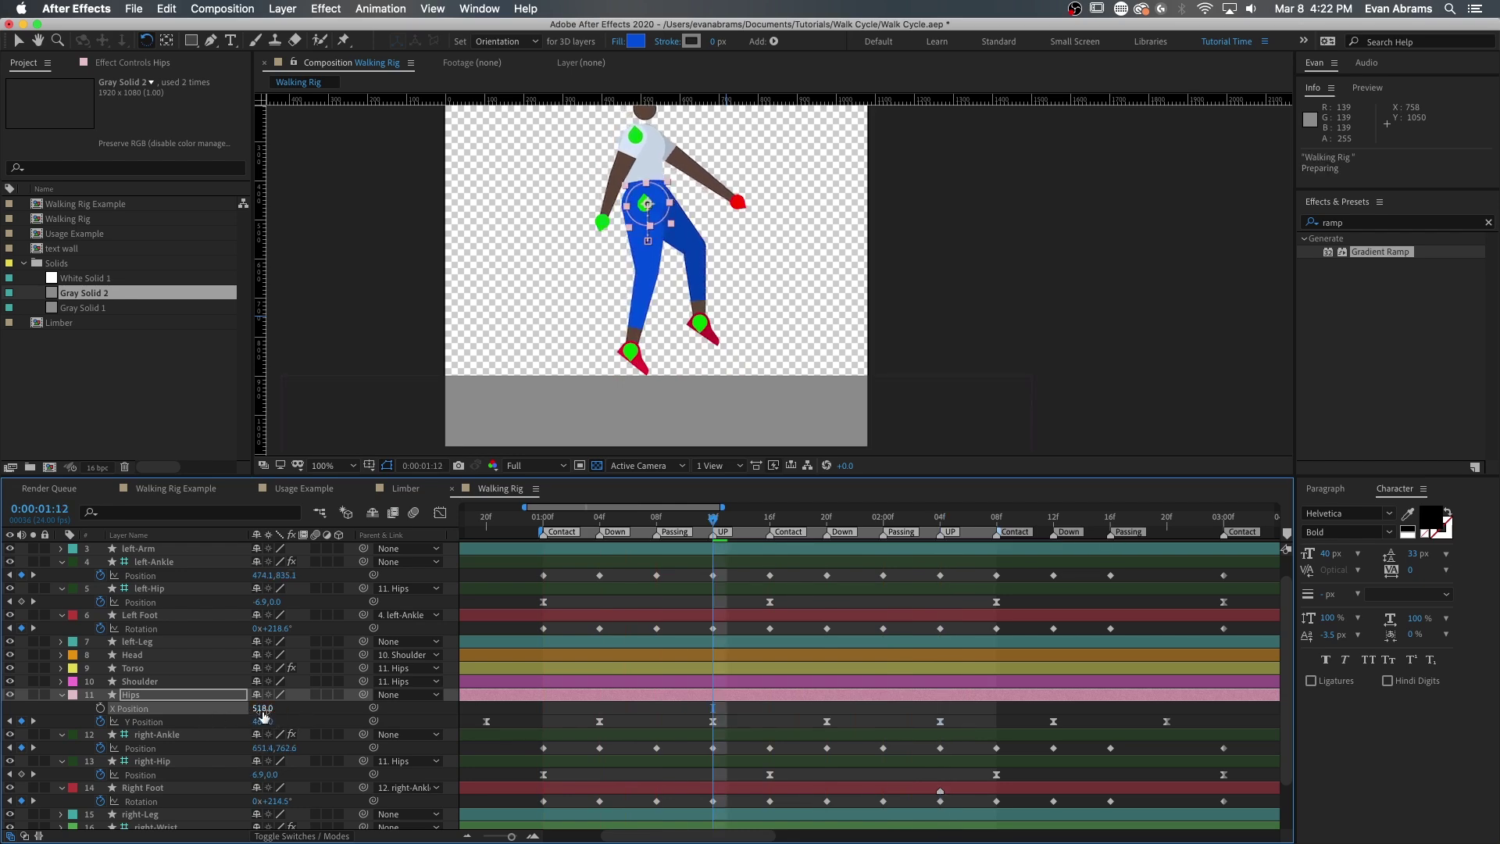
key("space")
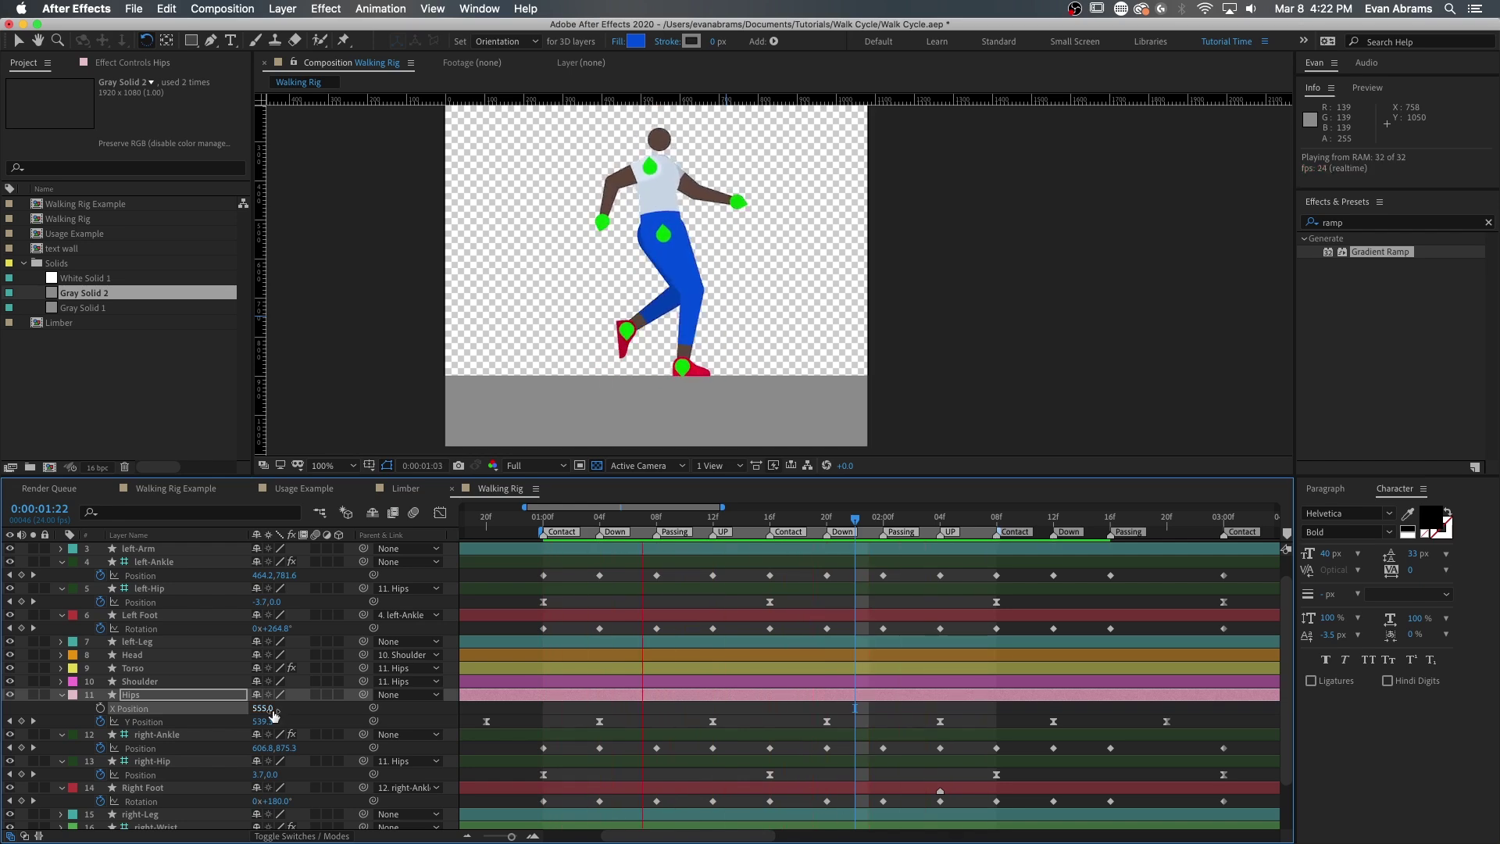
Step: Shift the Hips layer with its Y Position keyframes two frames earlier in the timeline
left_click(646, 706)
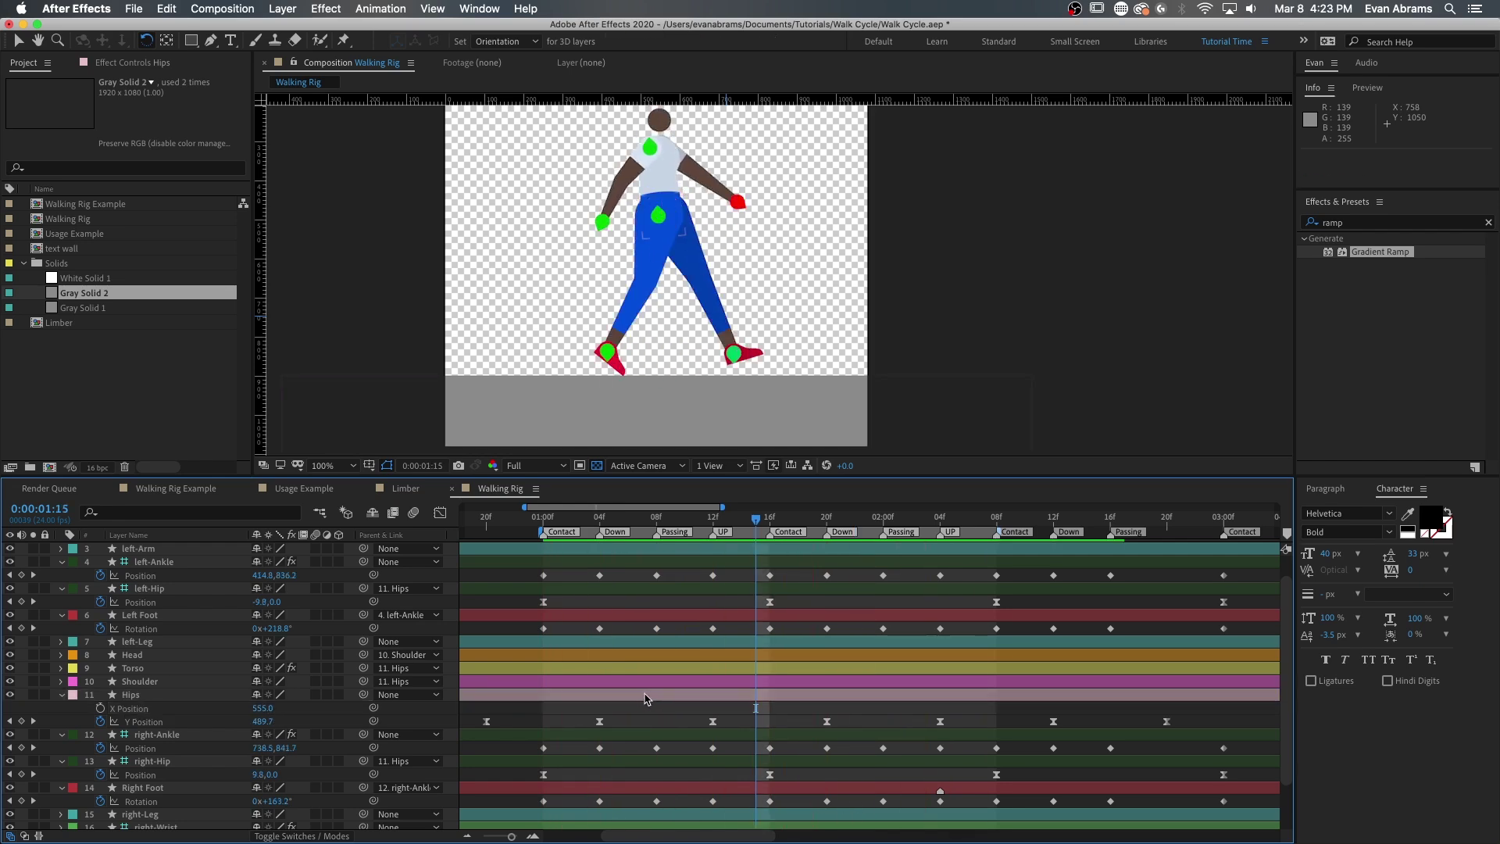
left_click(647, 695)
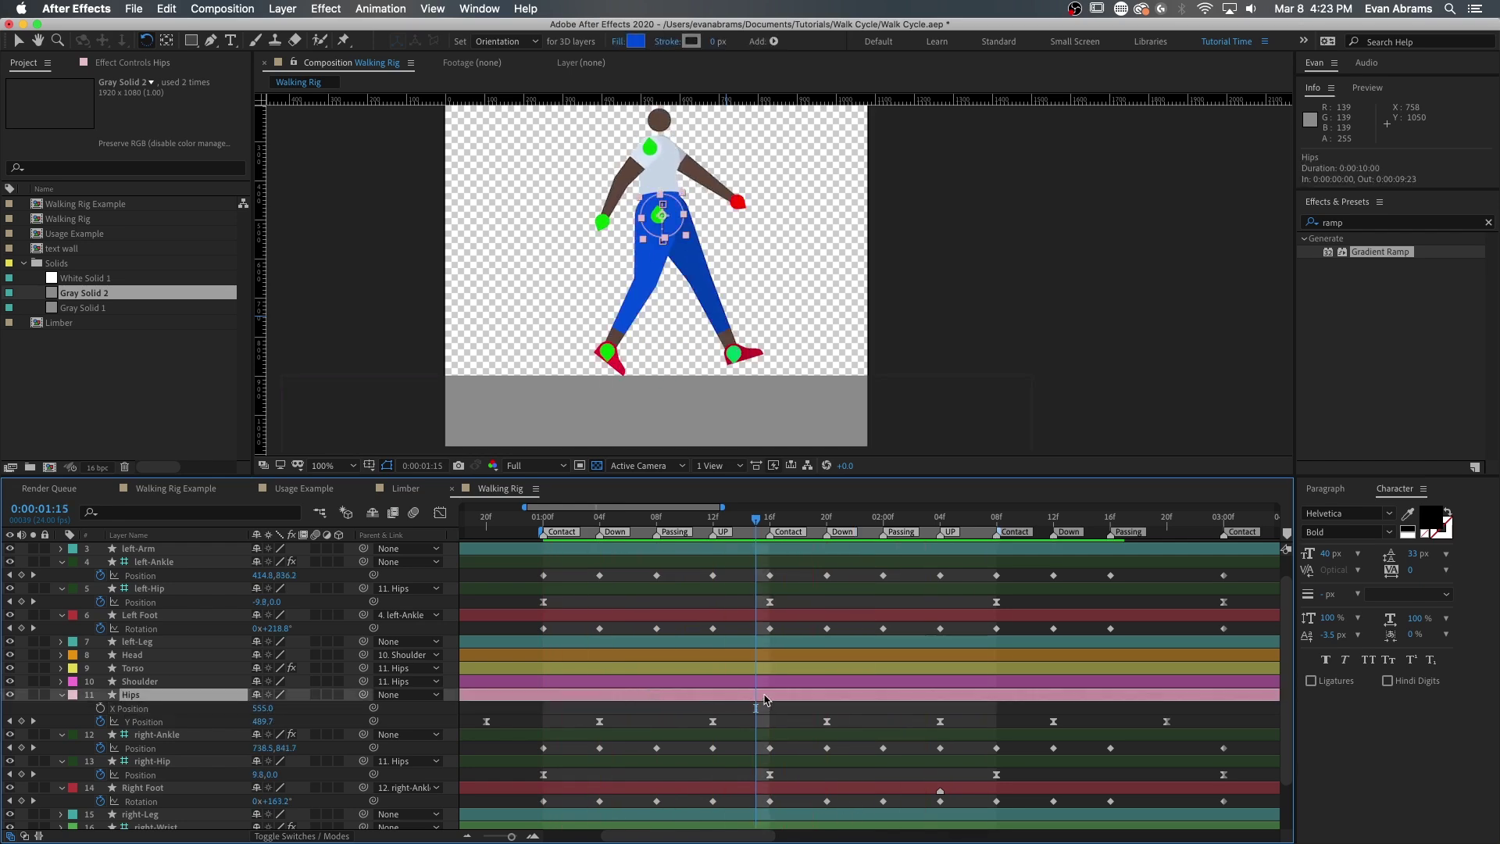
left_click_drag(757, 701, 736, 706)
Step: Shift the left-Hip and right-Hip layers with their keyframes one frame earlier and preview the walk
left_click(156, 762)
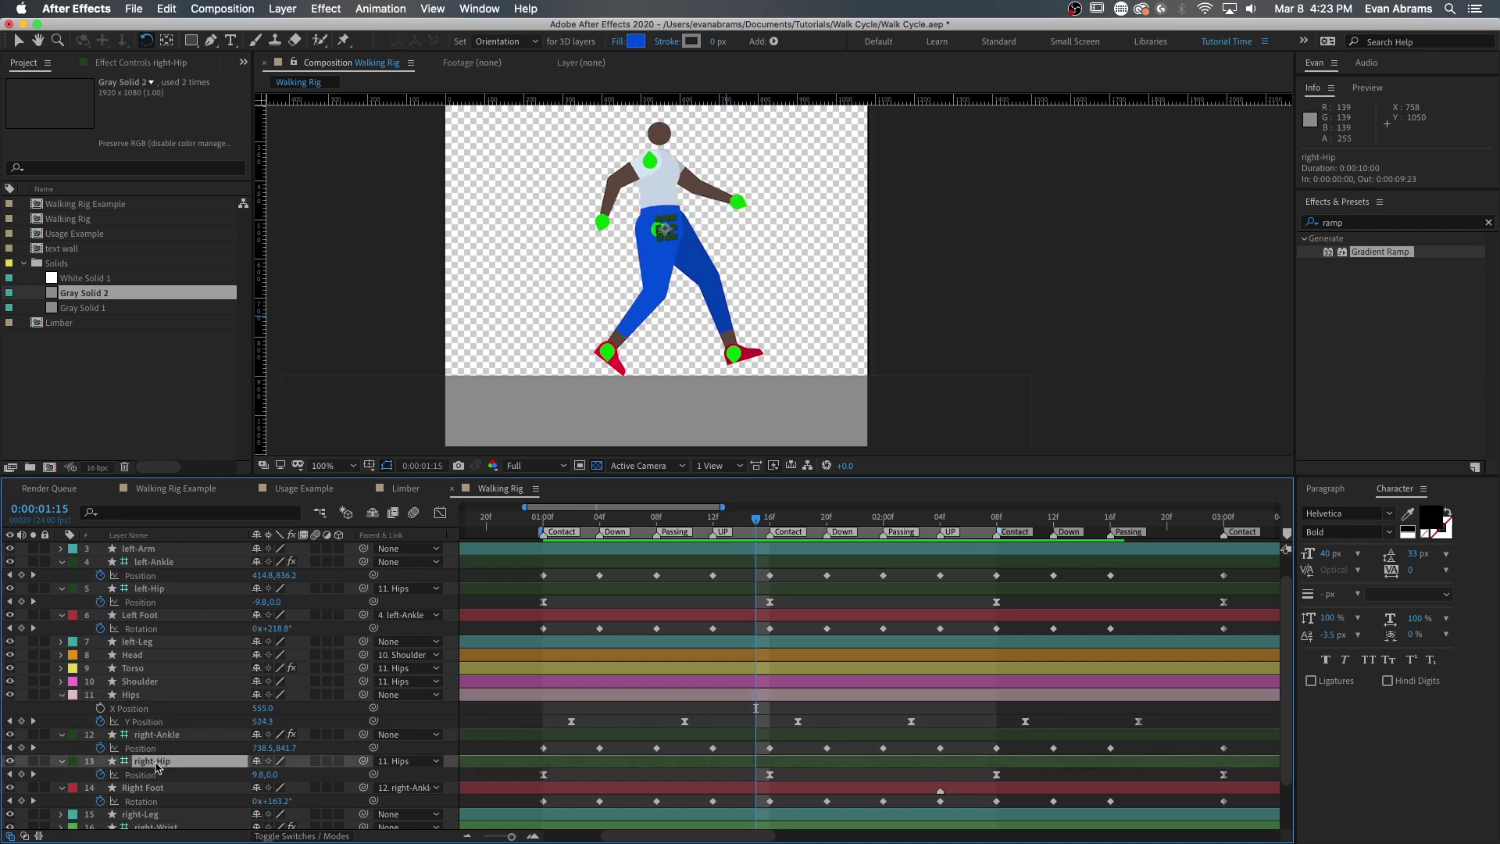
left_click(544, 594, "shift")
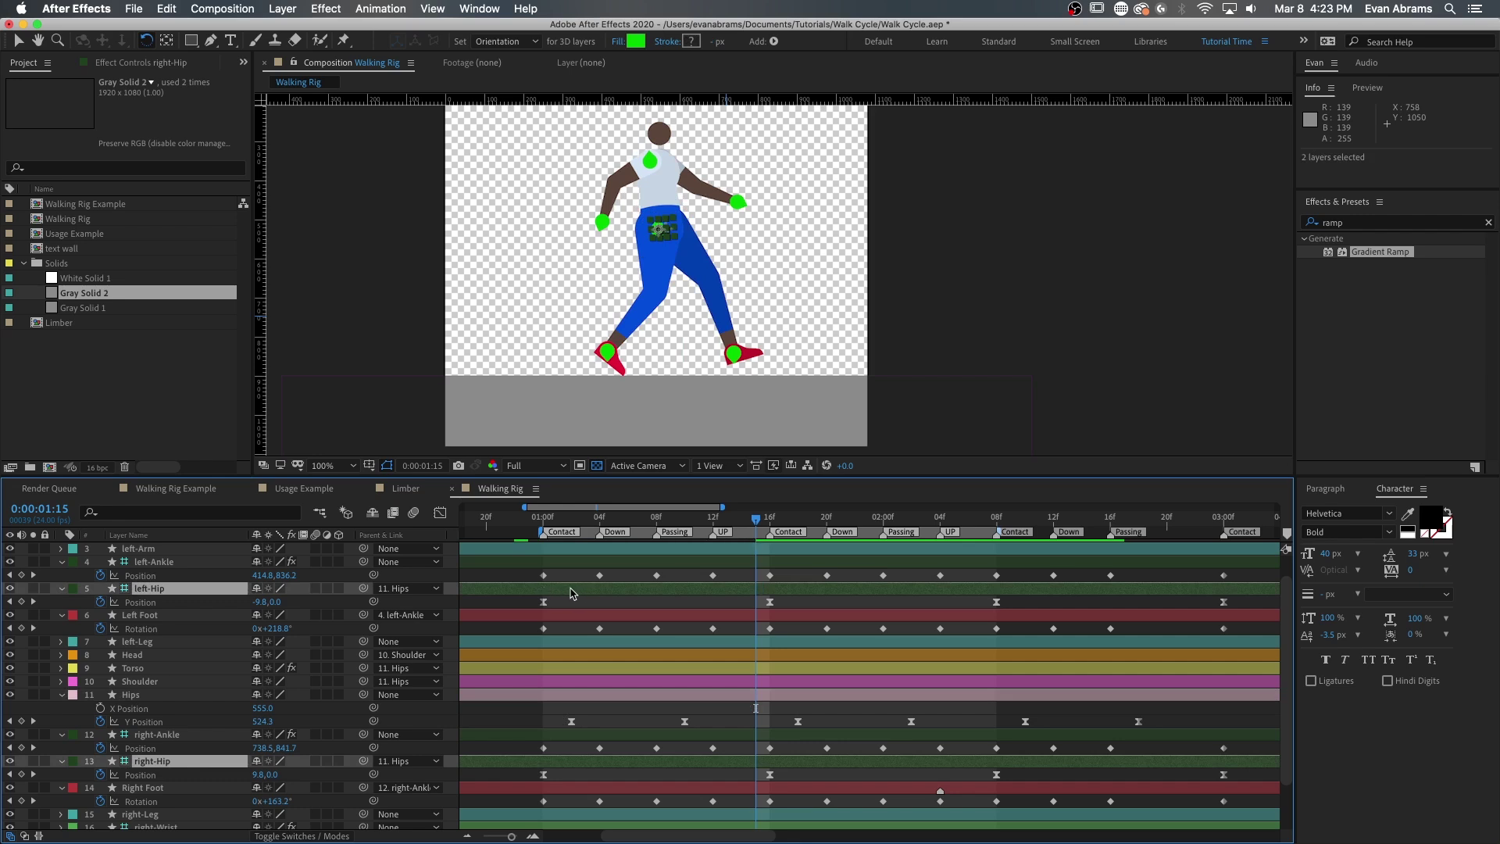
left_click_drag(570, 593, 565, 594)
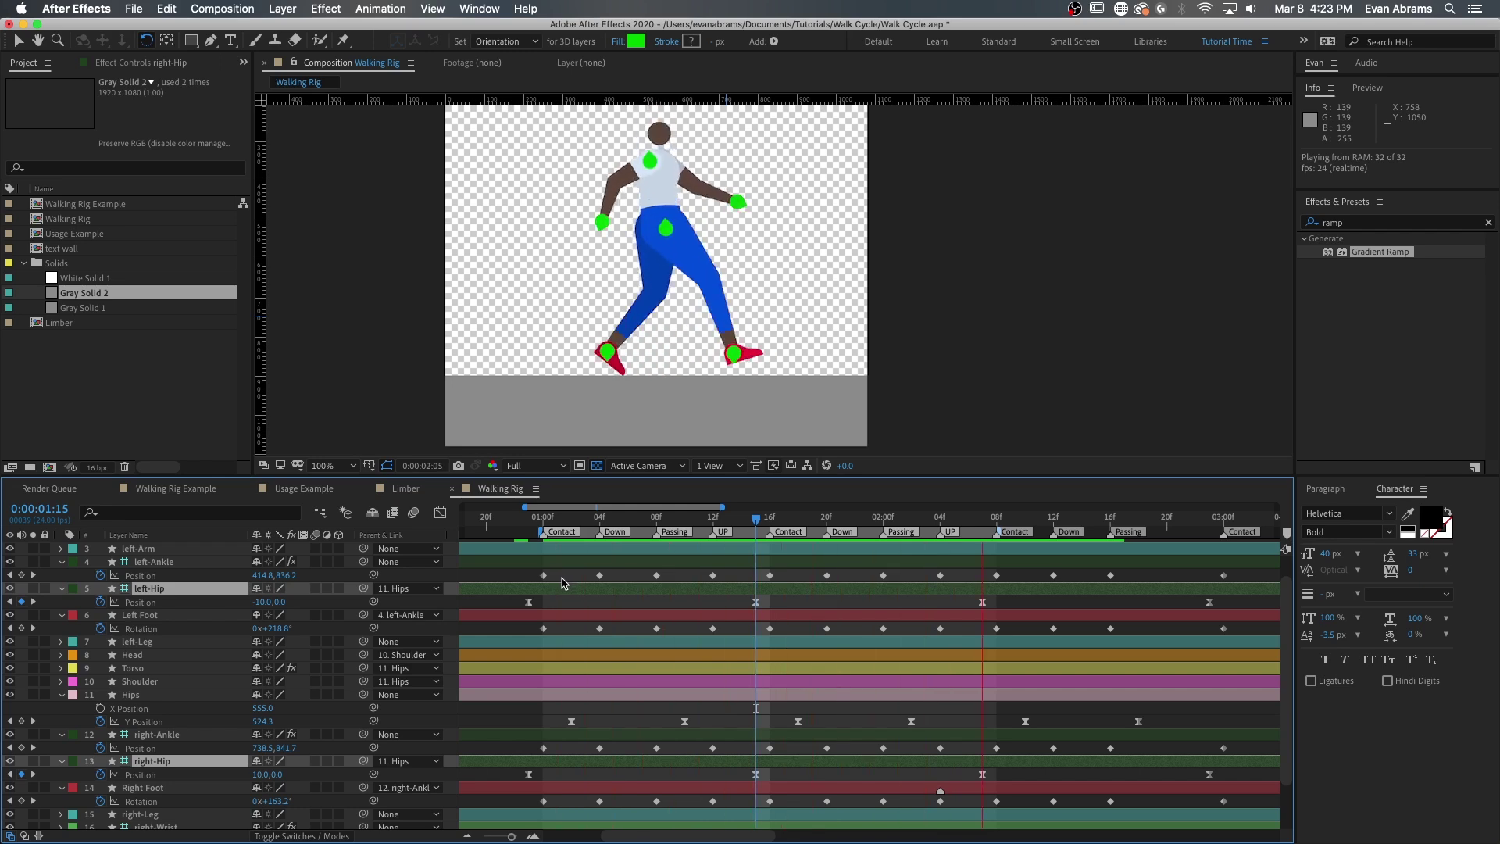
key("space")
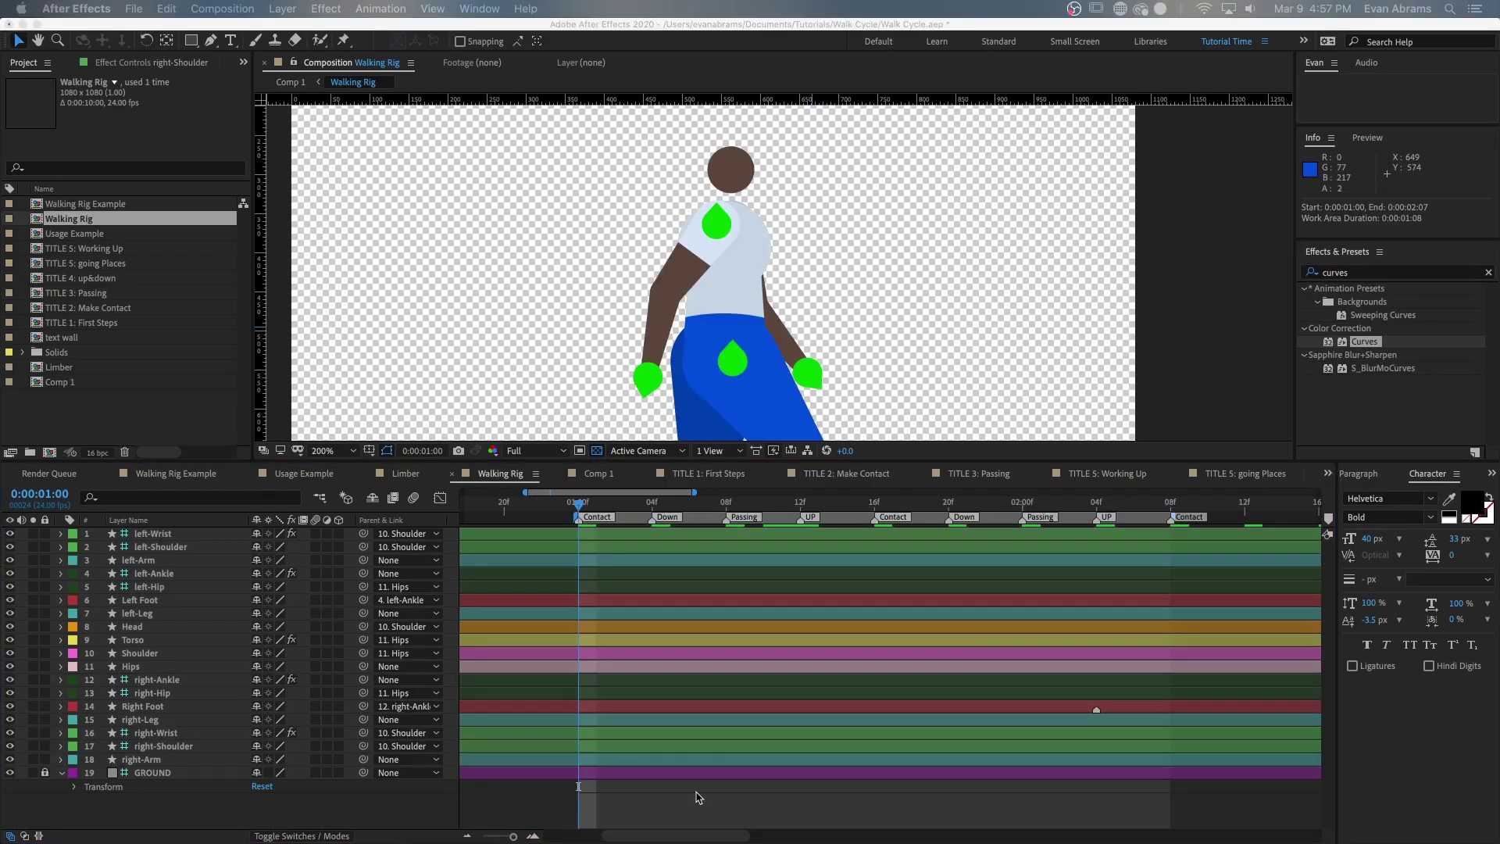
Step: Reveal both shoulders' positions and keyframe the left-Shoulder X Position at -10 at 0:00:00:23, in line with the left-Hip's first keyframe
left_click(202, 546)
left_click(195, 746, "super")
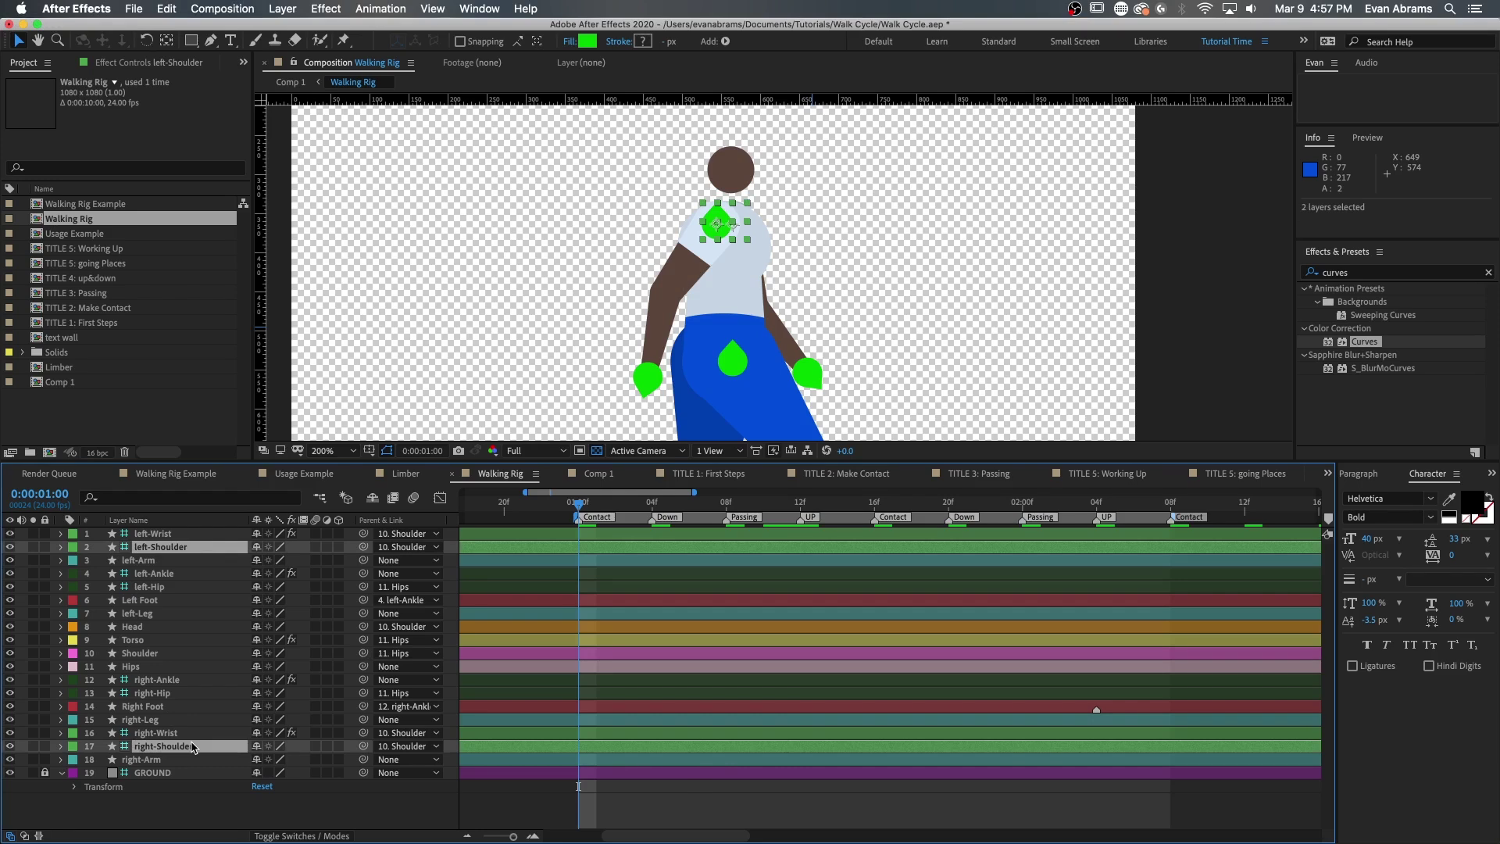
key("p")
left_click(568, 579)
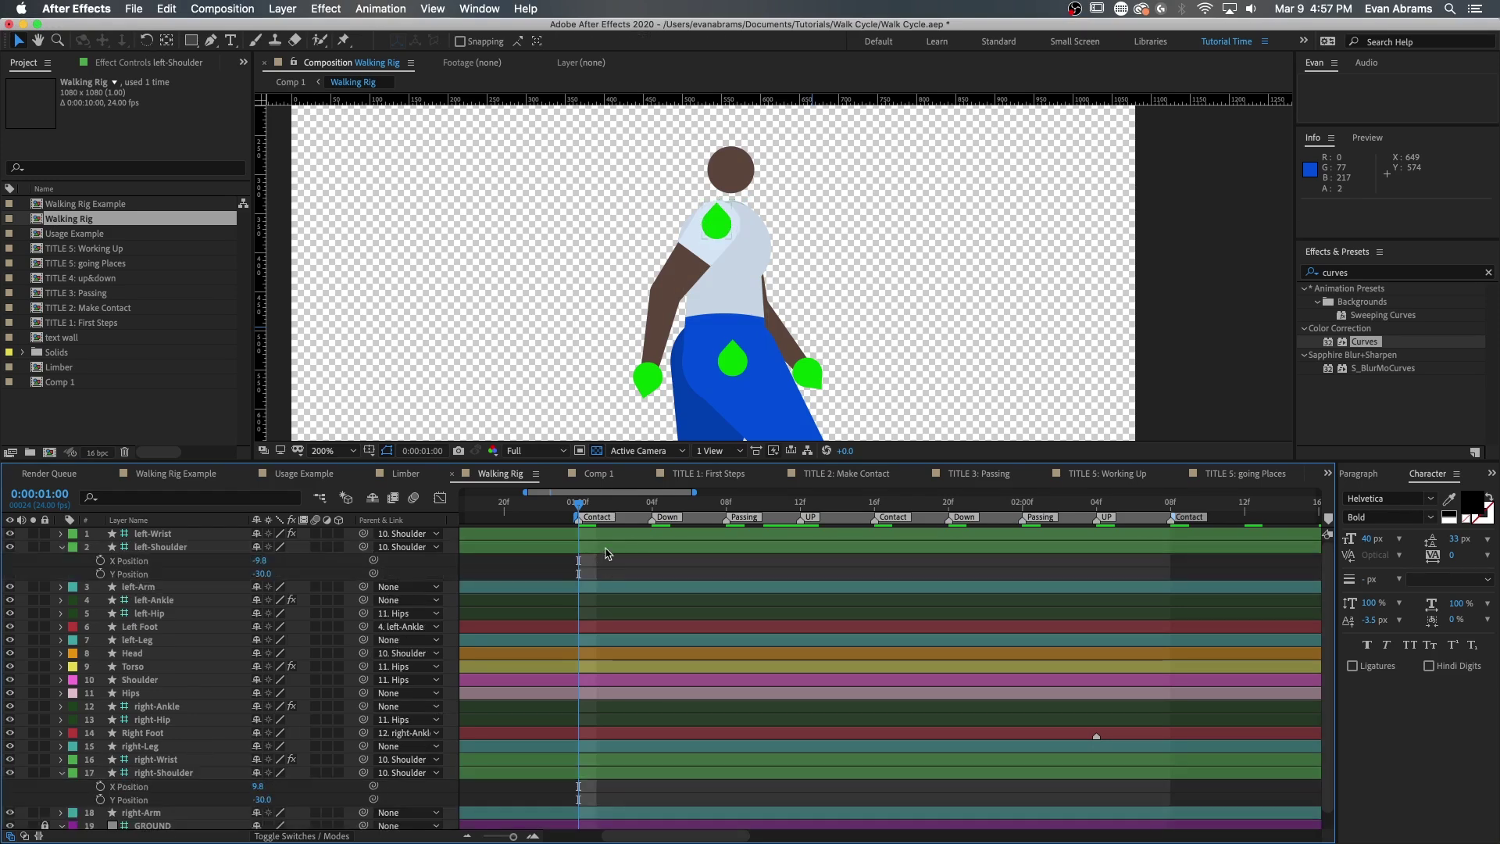
left_click(576, 559)
left_click(175, 615)
key("p")
key("Page_Up")
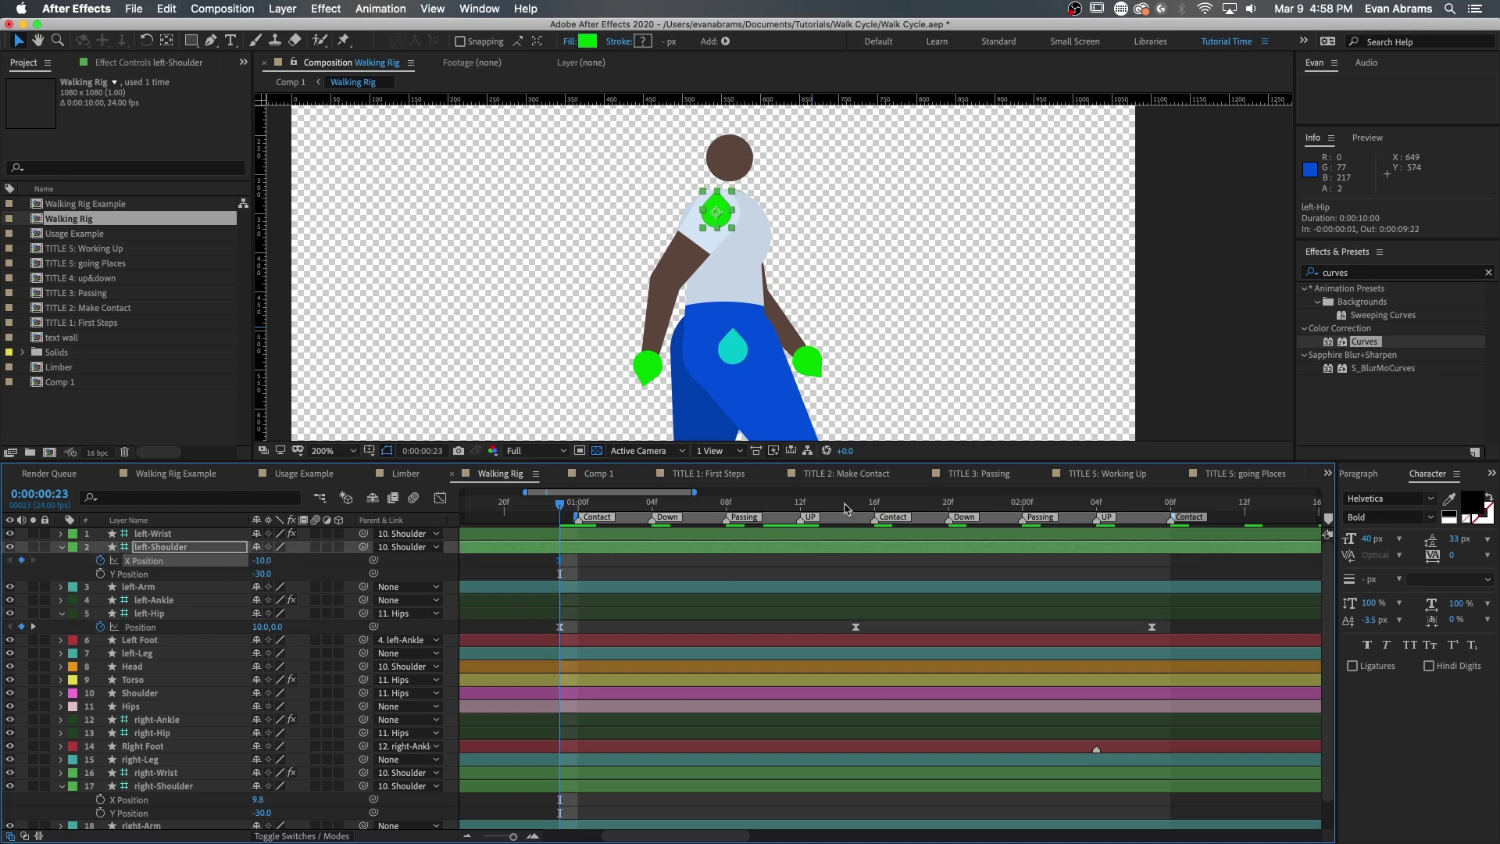
Step: Add left-Shoulder X Position keyframes of 10 at 0:00:01:15, -10 at 0:00:02:07 and 10 at 0:00:02:23
left_click(846, 507)
key("Return")
left_click(1151, 506)
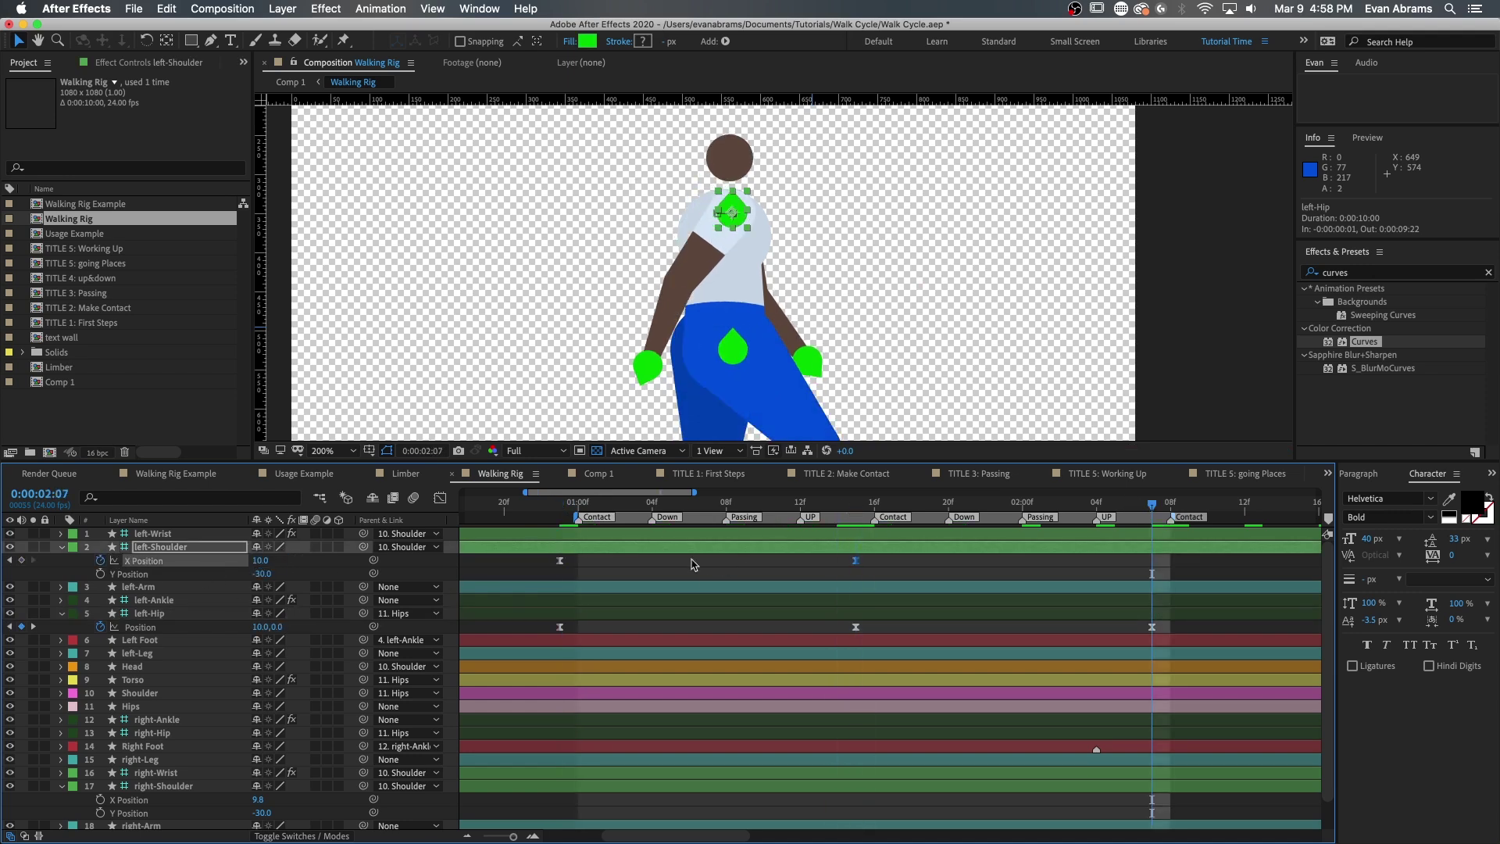
key("super+v")
key("minus")
left_click(844, 561)
key("super+c")
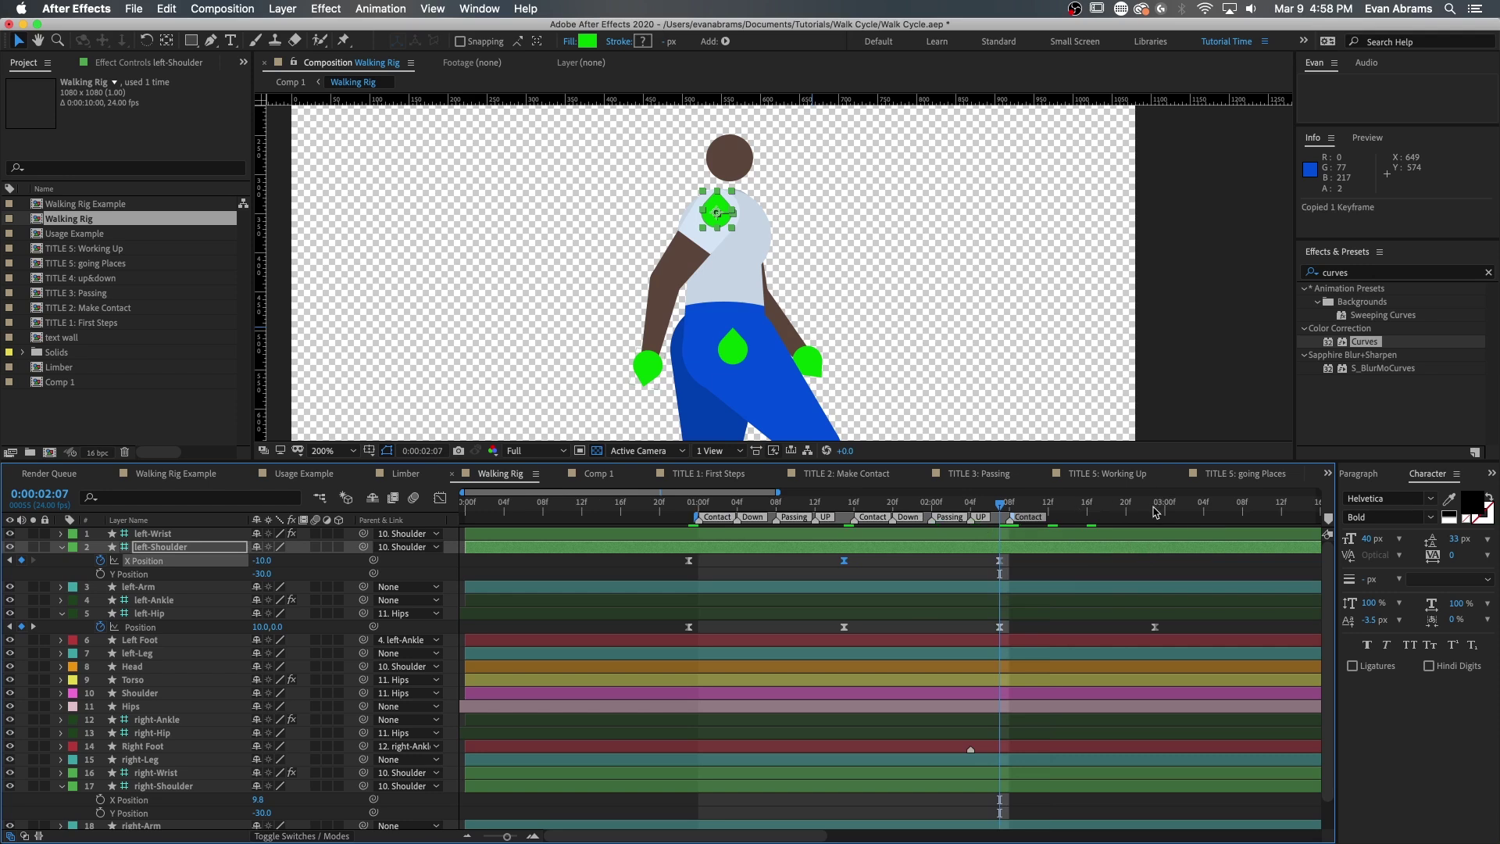
left_click(1155, 507)
key("super+v")
Step: Copy the left-Shoulder X Position keyframes to right-Shoulder starting at 0:00:01:15, and move the last pasted one to 0:00:00:23
left_click_drag(940, 506, 825, 514)
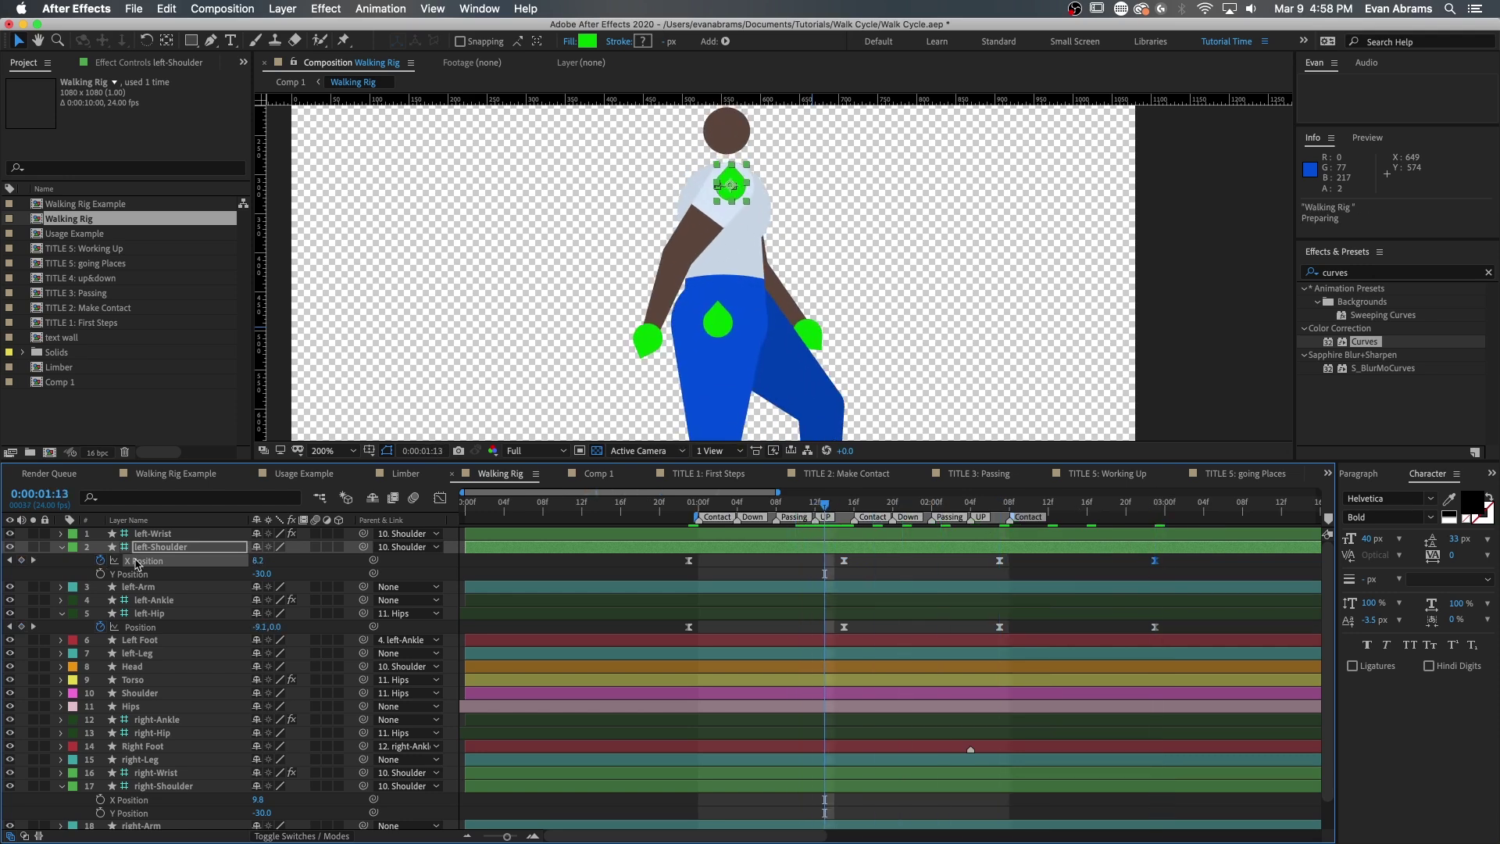
left_click(144, 561)
key("super+c")
left_click(844, 504)
scroll(842, 781, "down", 1)
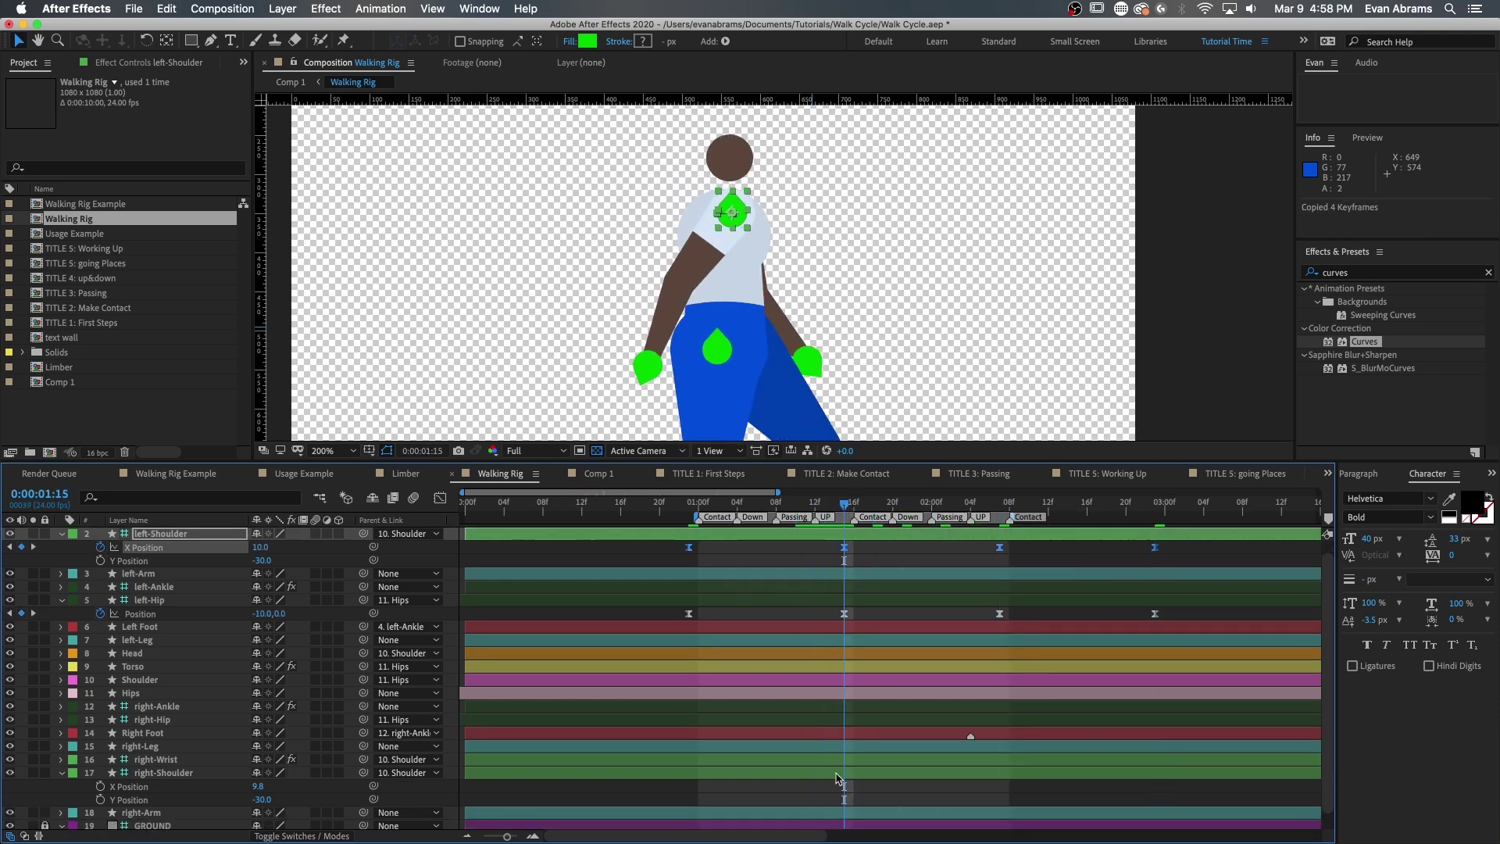
left_click(842, 785)
key("super+v")
left_click(1289, 789)
left_click_drag(1310, 787, 689, 789)
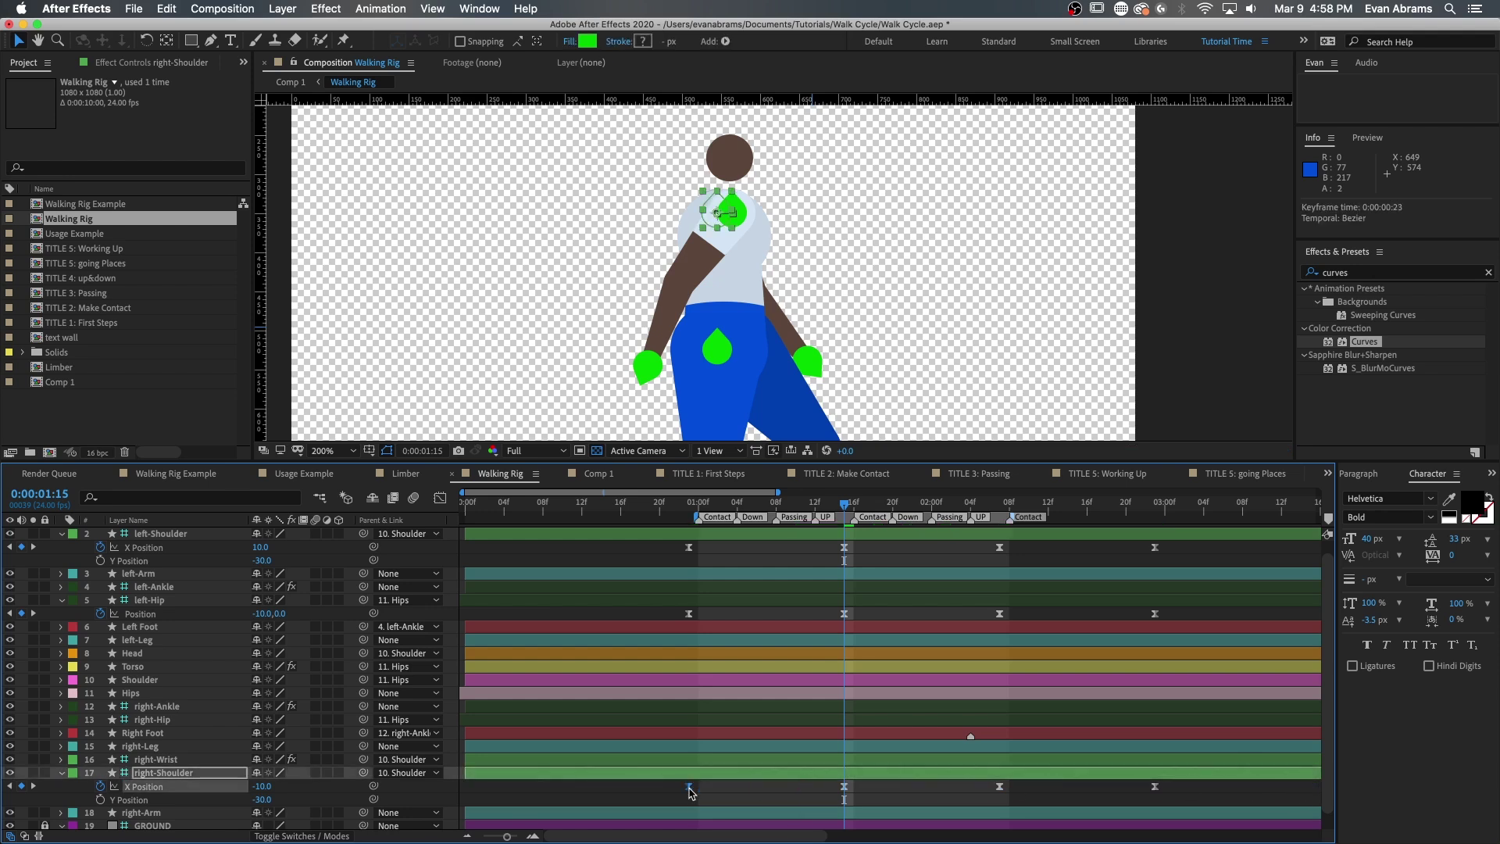
Step: Scrub through the cycle and examine the opposing side-to-side motion of the two shoulder controllers up close
left_click(689, 508)
left_click_drag(707, 506, 815, 509)
left_click(808, 537, "super")
scroll(733, 179, "up", 2)
left_click_drag(733, 180, 784, 267)
left_click_drag(818, 506, 912, 514)
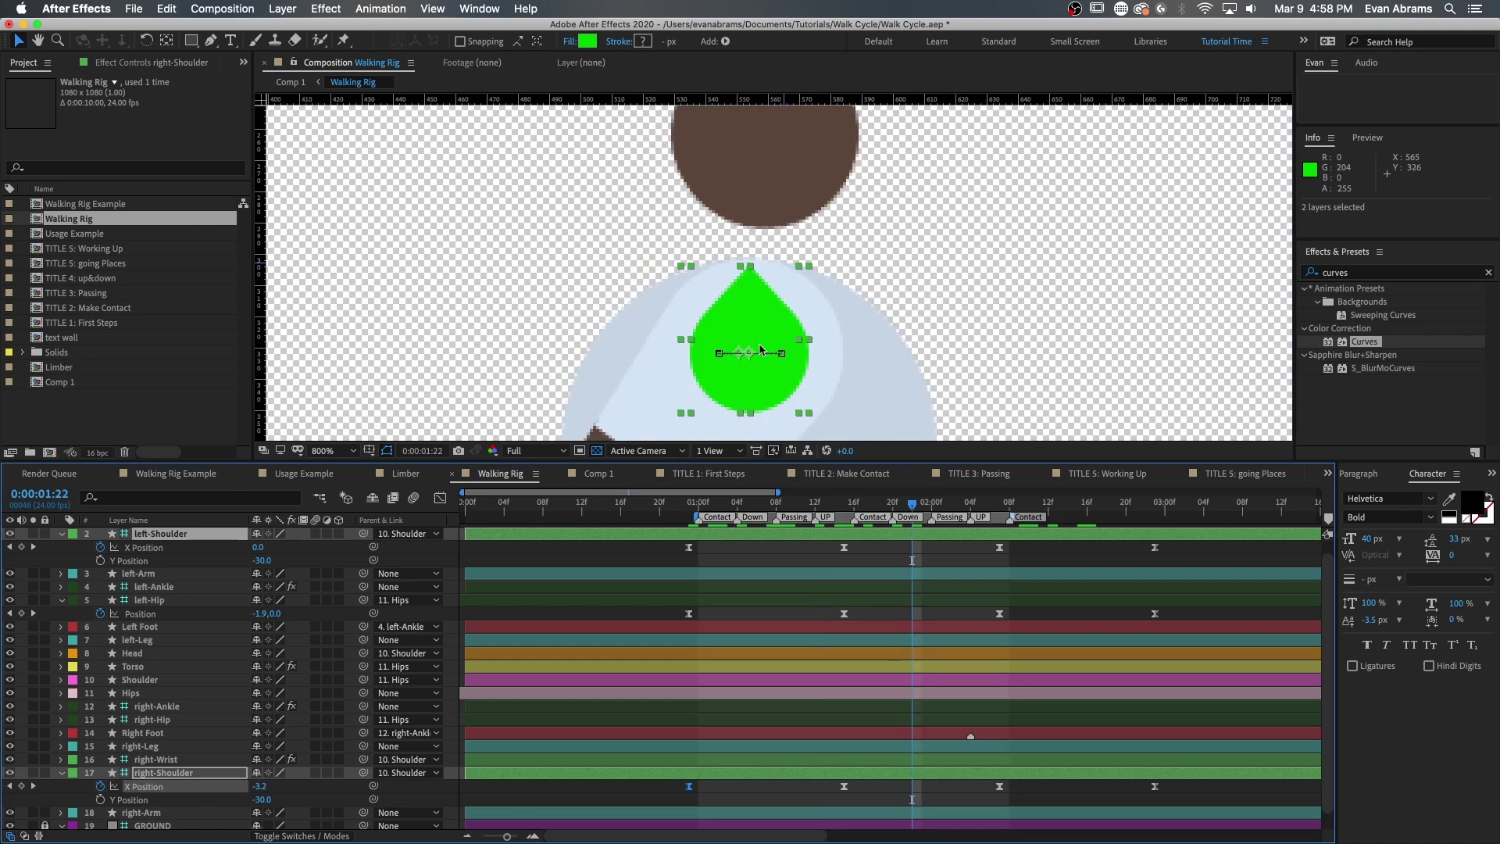
scroll(761, 346, "down", 2)
left_click_drag(761, 348, 769, 320)
Step: Collapse all layer properties and reveal only the Position of the left-Wrist and right-Wrist layers
key("super+a")
key("u")
left_click(647, 792)
left_click(157, 535)
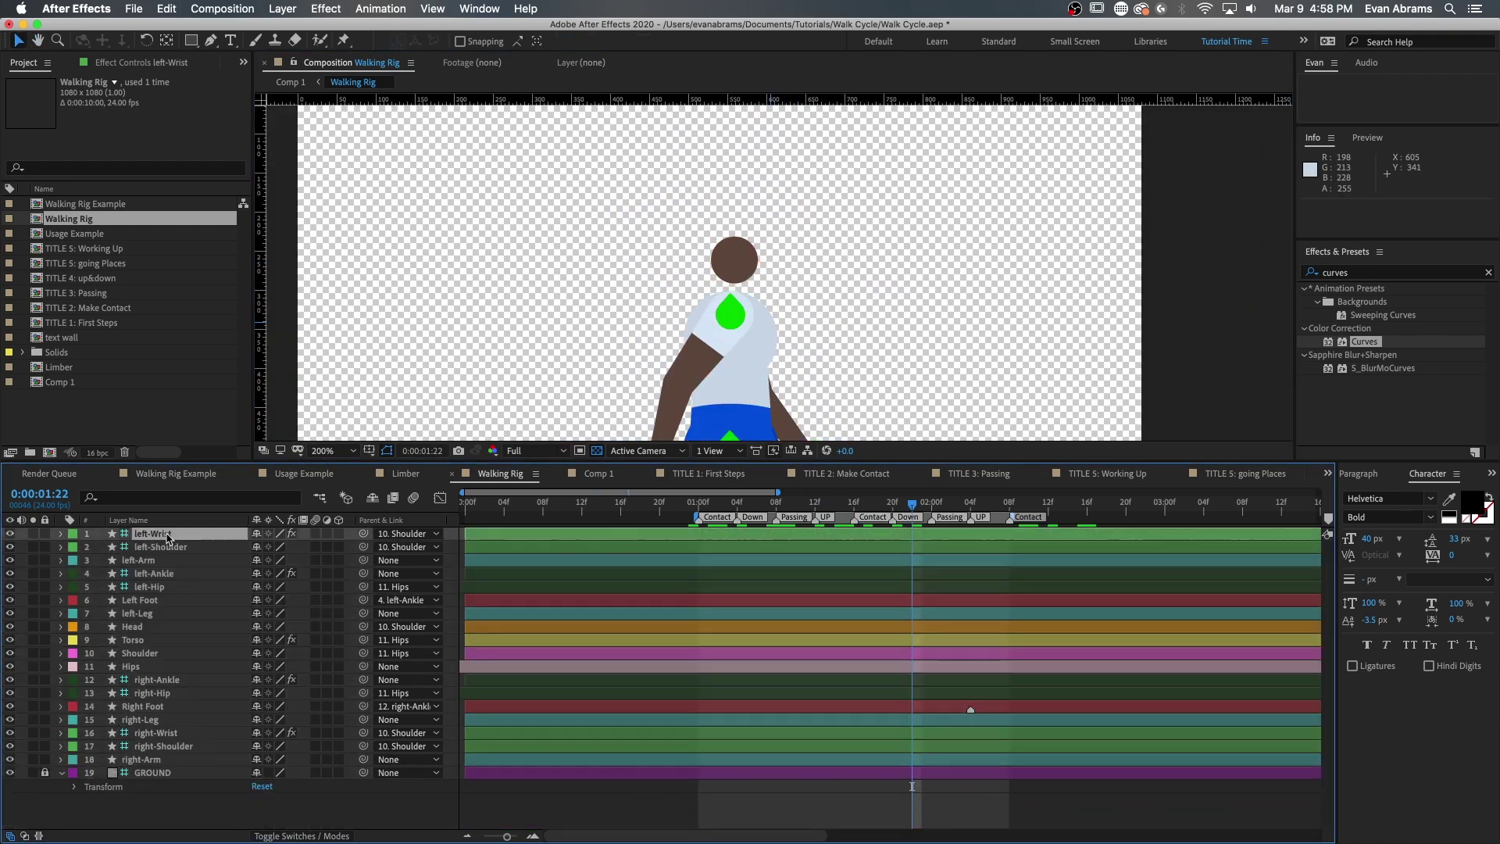
left_click(159, 734, "super")
key("p")
left_click_drag(769, 398, 866, 280)
left_click_drag(874, 460, 874, 492)
left_click_drag(855, 410, 770, 351)
Step: At 0:00:01:04, place left-Wrist at -103.8, 146.6 and right-Wrist at 138.4, 123.8, and start Position keyframes on both
left_click(737, 535)
scroll(807, 368, "up", 1)
scroll(769, 352, "down", 1)
left_click(758, 582)
mouse_move(688, 325)
left_mouse_down()
mouse_move(661, 321)
mouse_move(685, 321)
left_mouse_up()
left_click(748, 780)
left_click_drag(853, 328, 878, 294)
left_click_drag(680, 322, 679, 314)
left_click(100, 580)
left_click(100, 791)
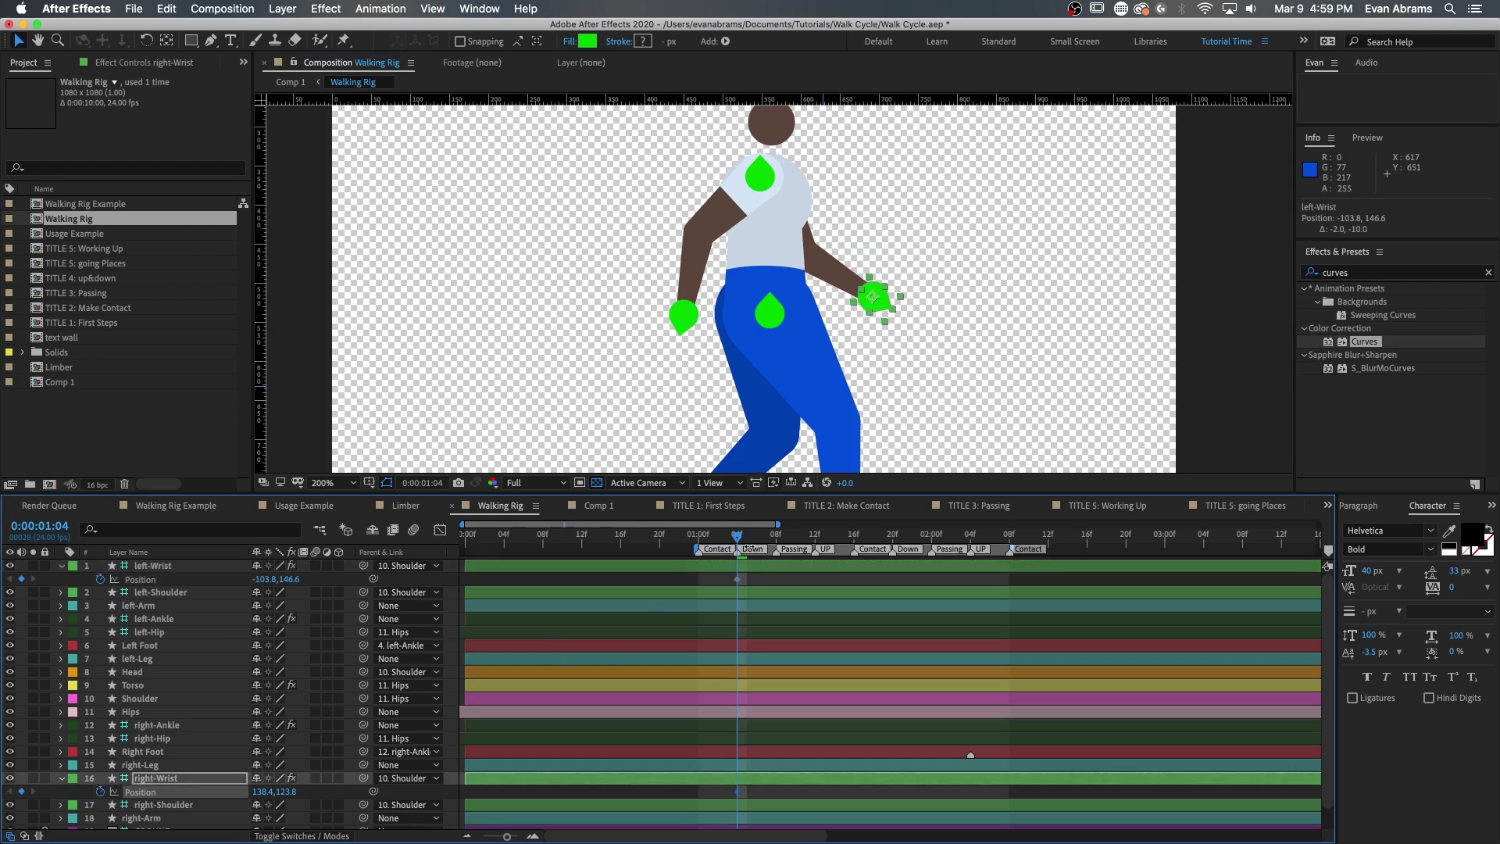
Step: Keyframe the left-Wrist swung forward to 141.2, 122.6 at 0:00:01:20
left_click(757, 790)
left_click(762, 568)
key("k")
key("k")
key("k")
key("k")
left_click_drag(682, 315, 844, 310)
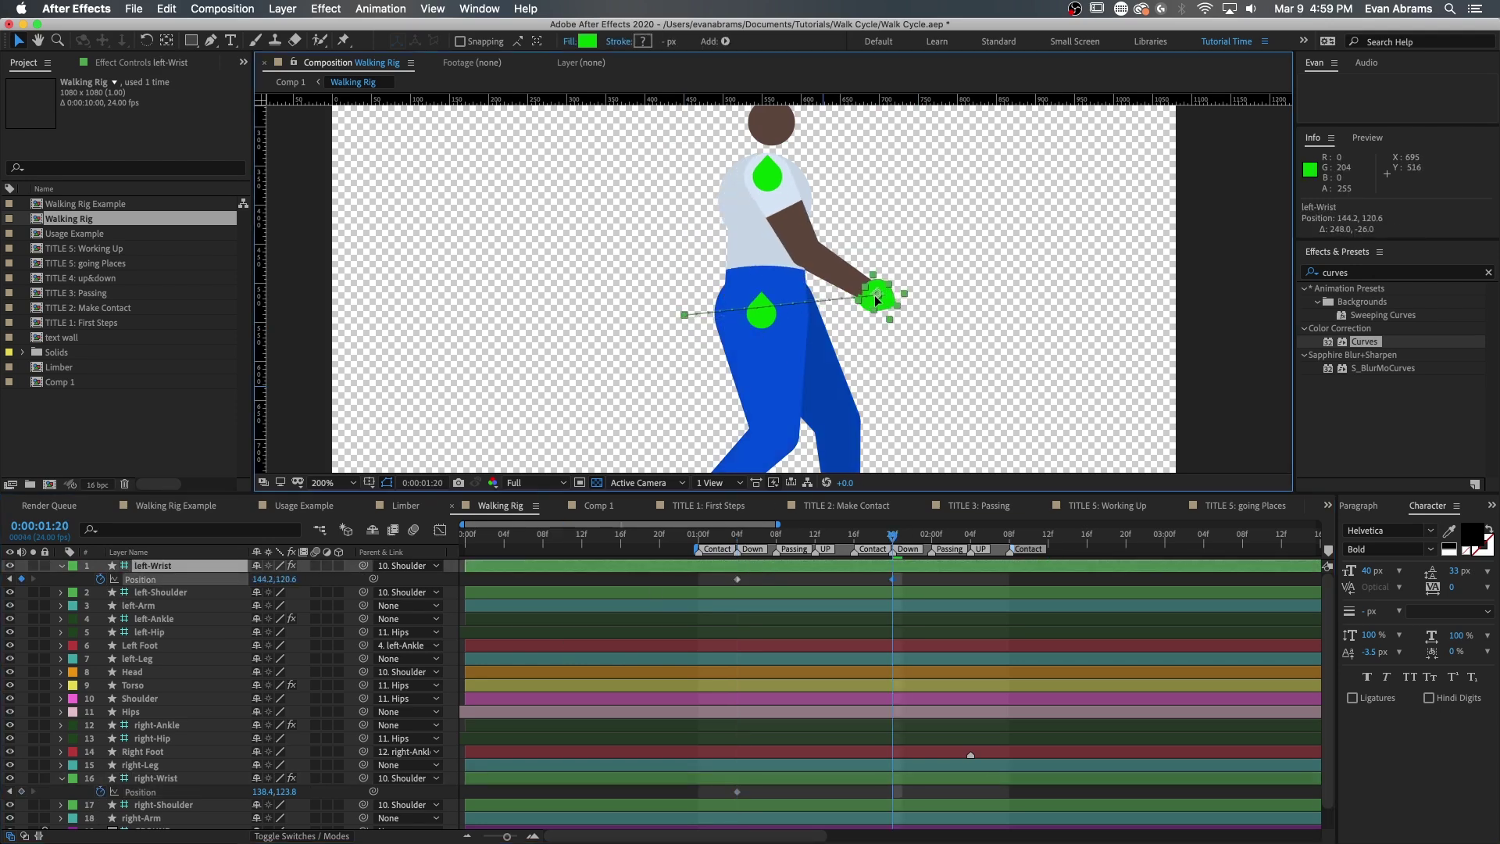
left_click_drag(875, 295, 872, 298)
Step: Apply Easy Ease to both left-Wrist Position keyframes and start bending the motion path into a downward arc
left_click_drag(665, 587, 913, 574)
key("F9")
left_click_drag(741, 538, 815, 546)
left_click(211, 41)
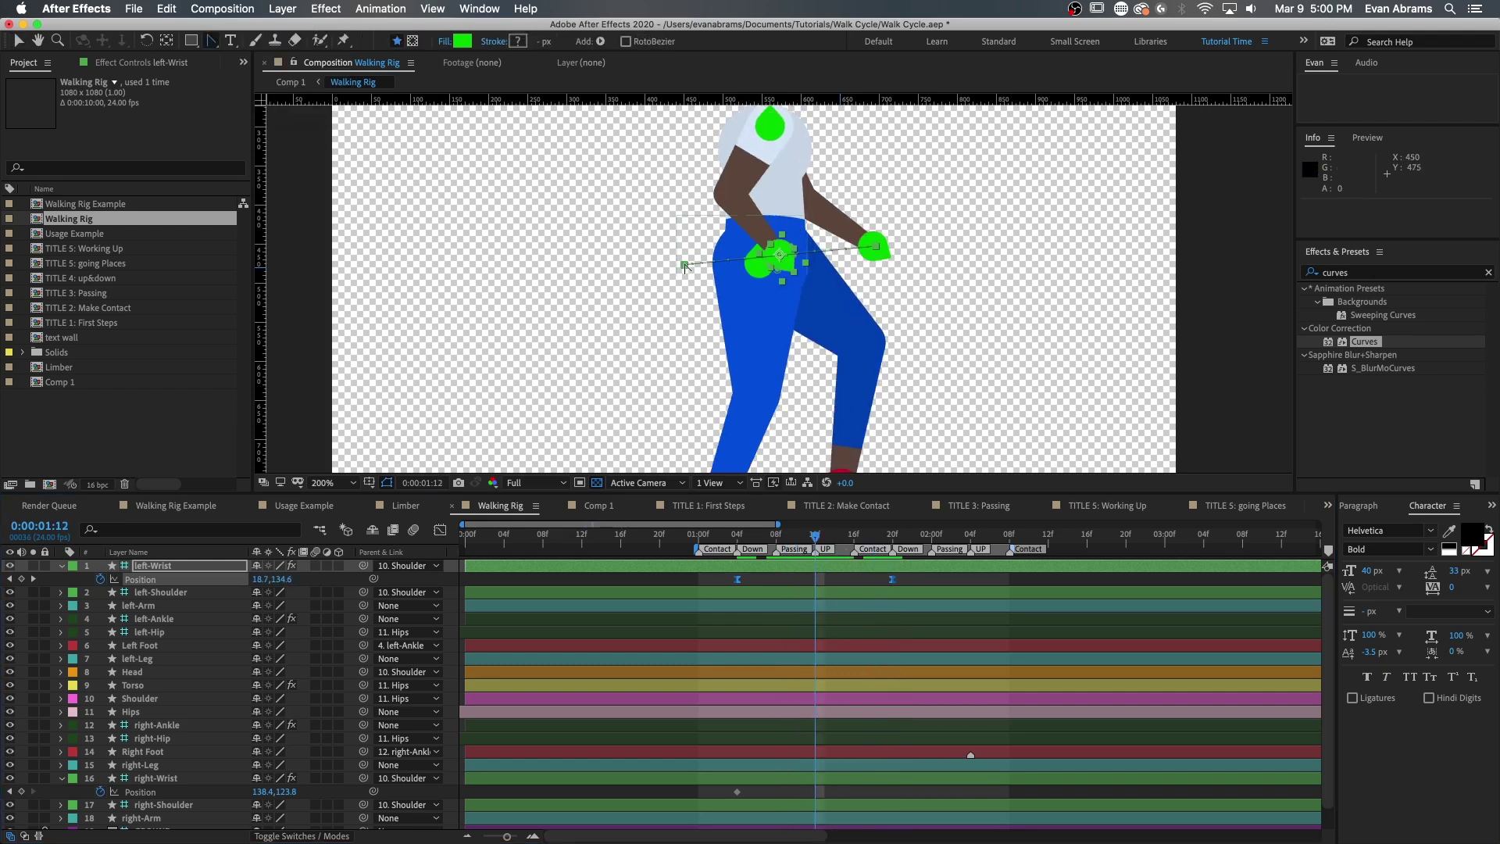
left_click_drag(779, 254, 725, 319)
Step: Copy the left-Wrist keyframe from 0:00:01:04 to 0:00:02:12 and curve the return path along the same arc
left_click(914, 583)
left_click_drag(815, 550, 892, 553)
left_click(892, 580)
left_click(1048, 543)
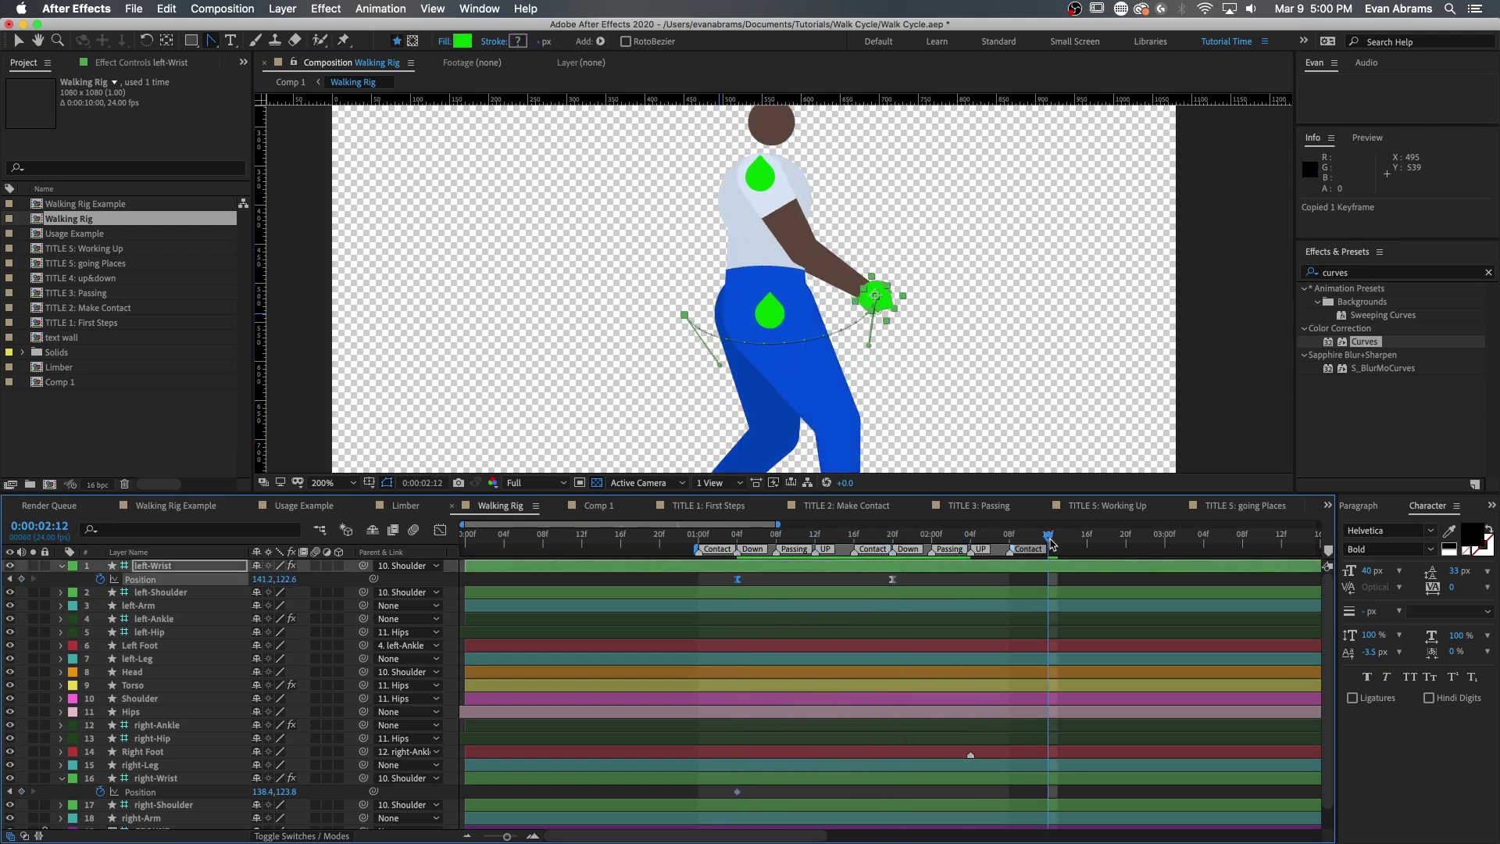
left_click(1044, 568)
left_click(737, 580)
key("super+c")
key("super+v")
left_click_drag(634, 245, 752, 364)
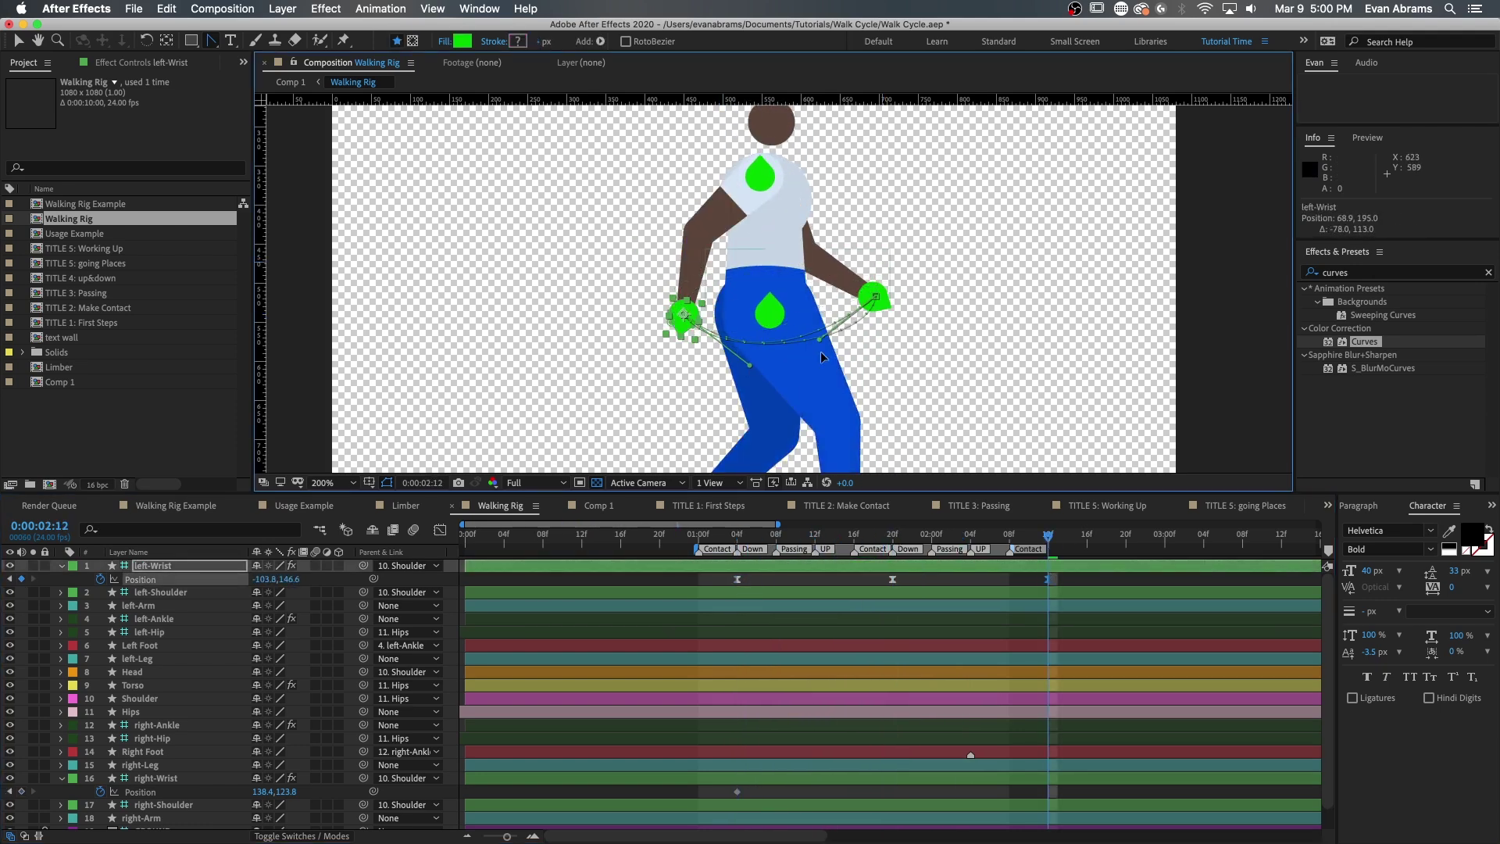
Step: Copy the forward left-Wrist keyframe to 0:00:00:12, fit its path to the arc, and preview the arm swing
left_click(582, 536)
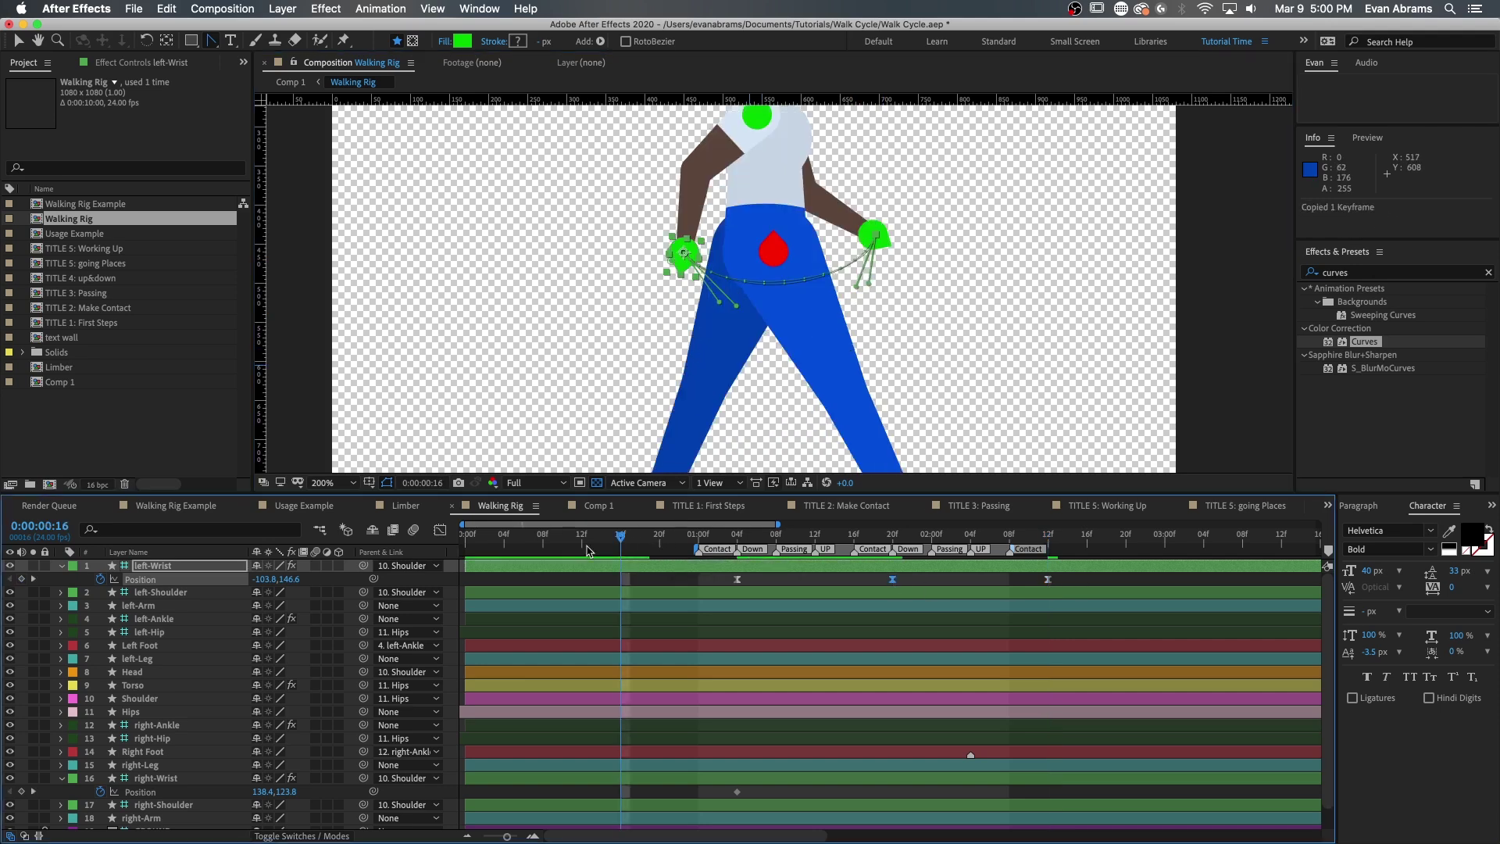
left_click_drag(680, 245, 875, 235)
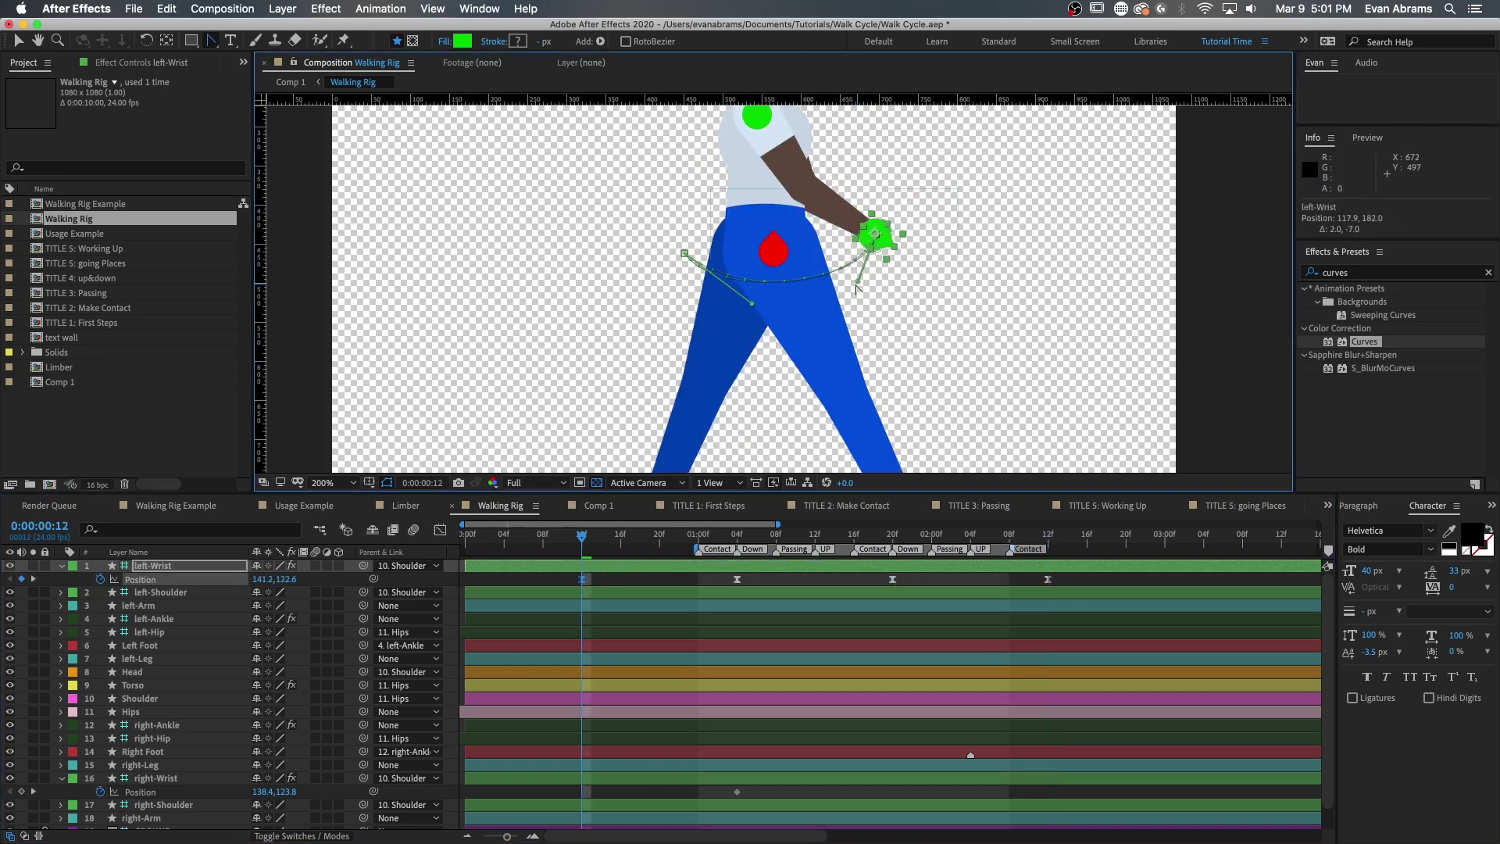
key("space")
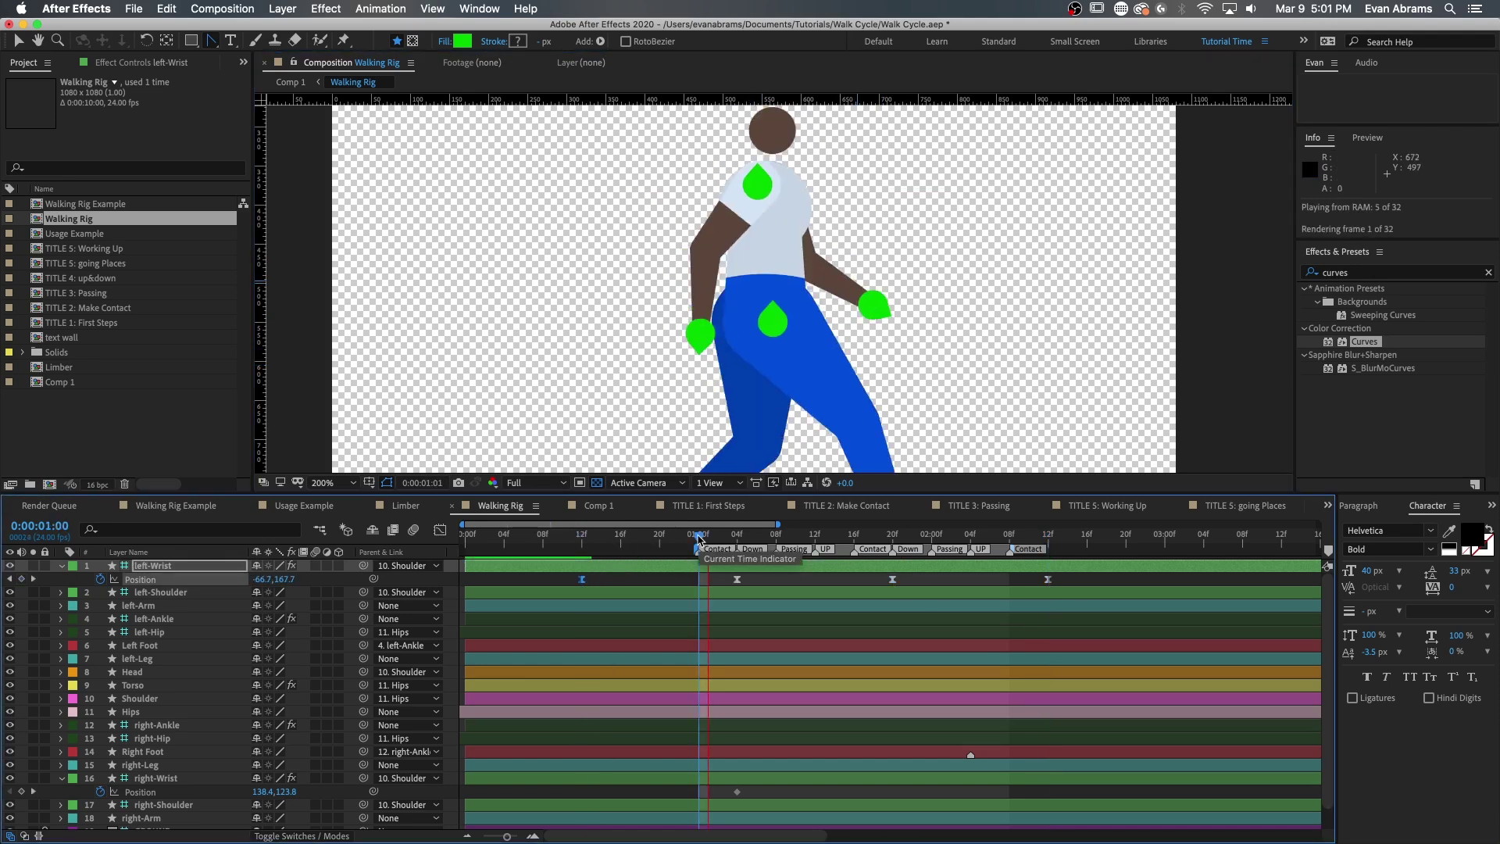
Step: Copy all left-Wrist Position keyframes to right-Wrist starting at 0:00:01:04, and move the last pasted one to 0:00:00:12
left_click(737, 536)
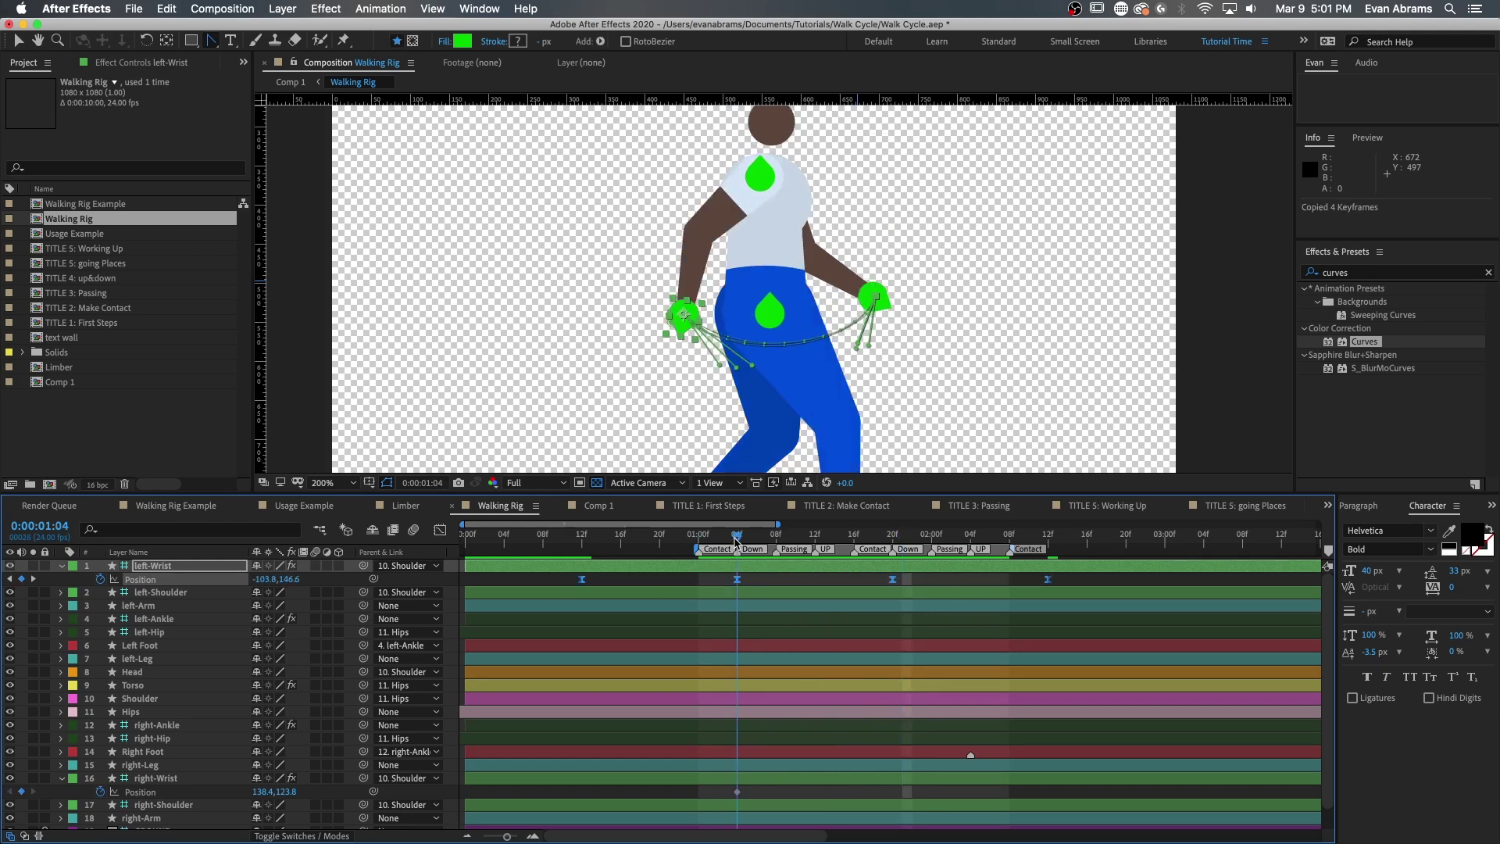
key("super+c")
left_click(737, 792)
key("super+v")
left_click(916, 794)
left_click_drag(1204, 792, 600, 789)
key("j")
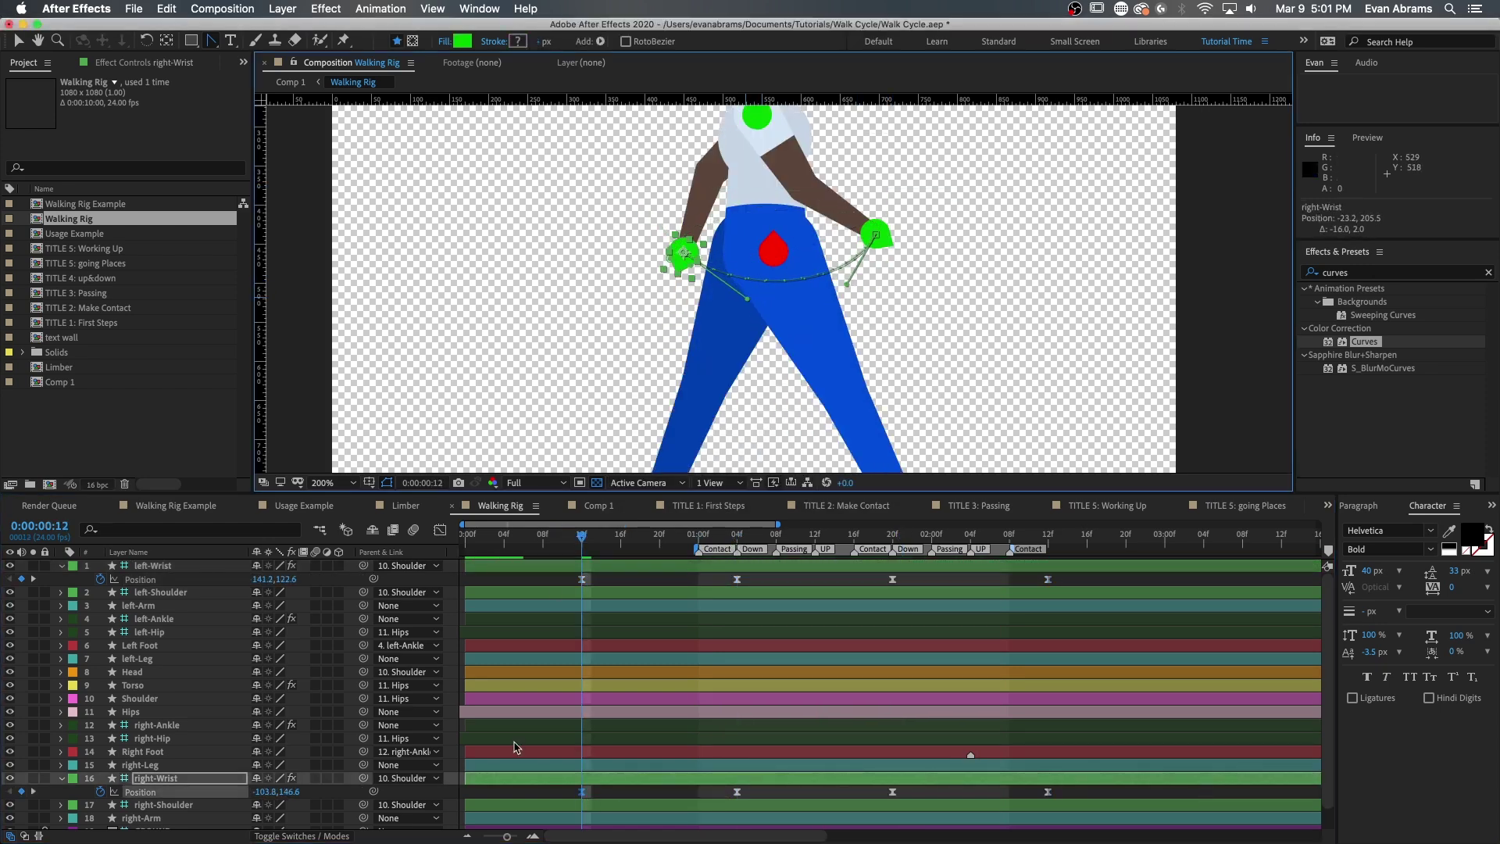
Step: Preview the full walk with both arms swinging and collapse the right-Wrist properties
key("space")
key("comma")
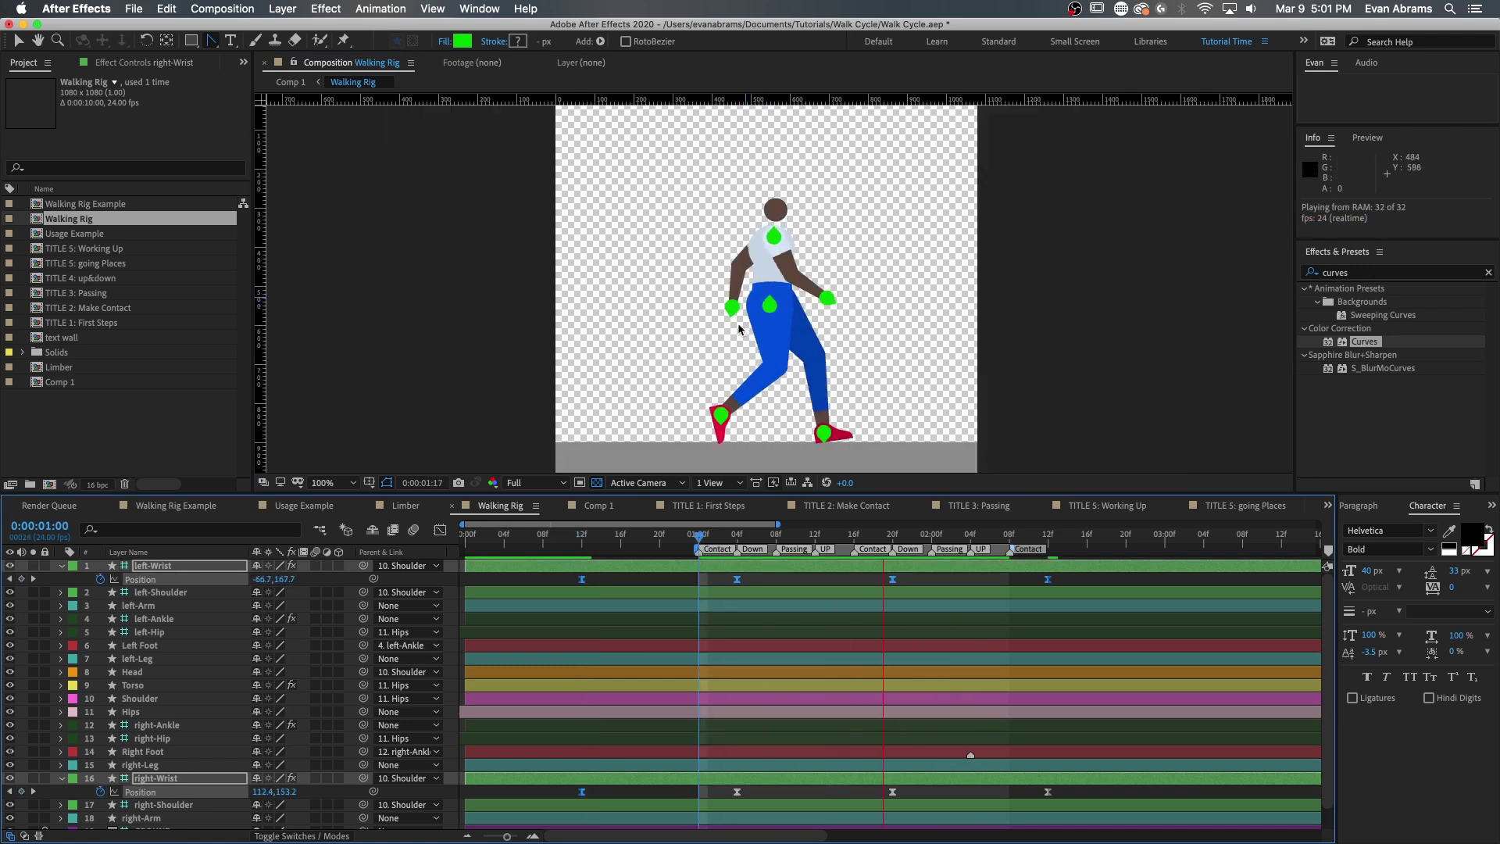
key("space")
left_click(46, 791)
left_click(61, 778)
Step: Reveal the left-Ankle and right-Ankle Position keyframes and examine the right-Ankle's motion path around 0:00:01:01
left_click(153, 618)
left_click(156, 725, "super")
key("u")
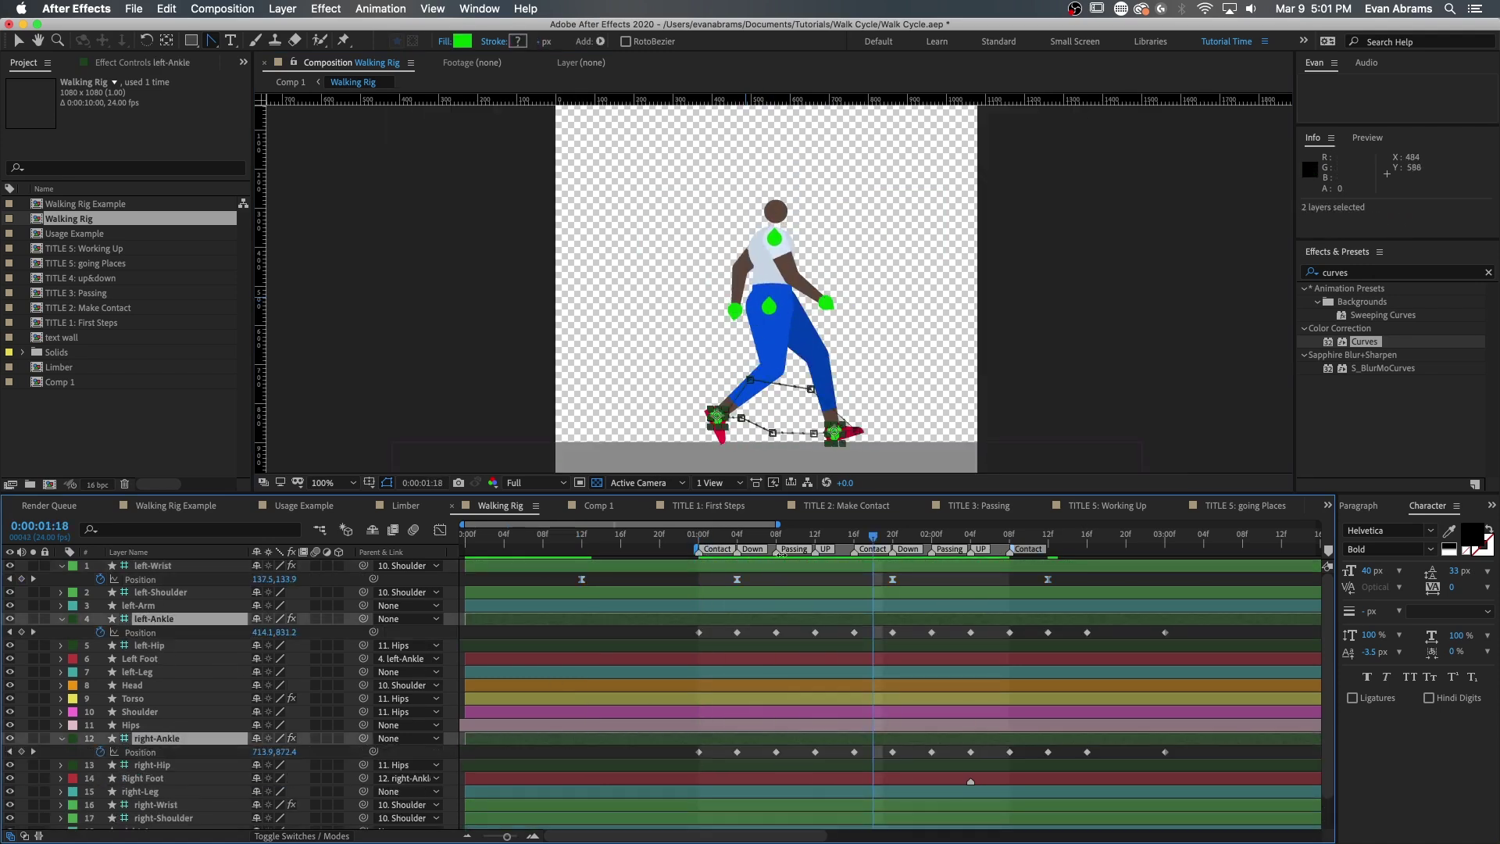
left_click(709, 536)
left_click(750, 380)
key("period")
left_click(652, 387)
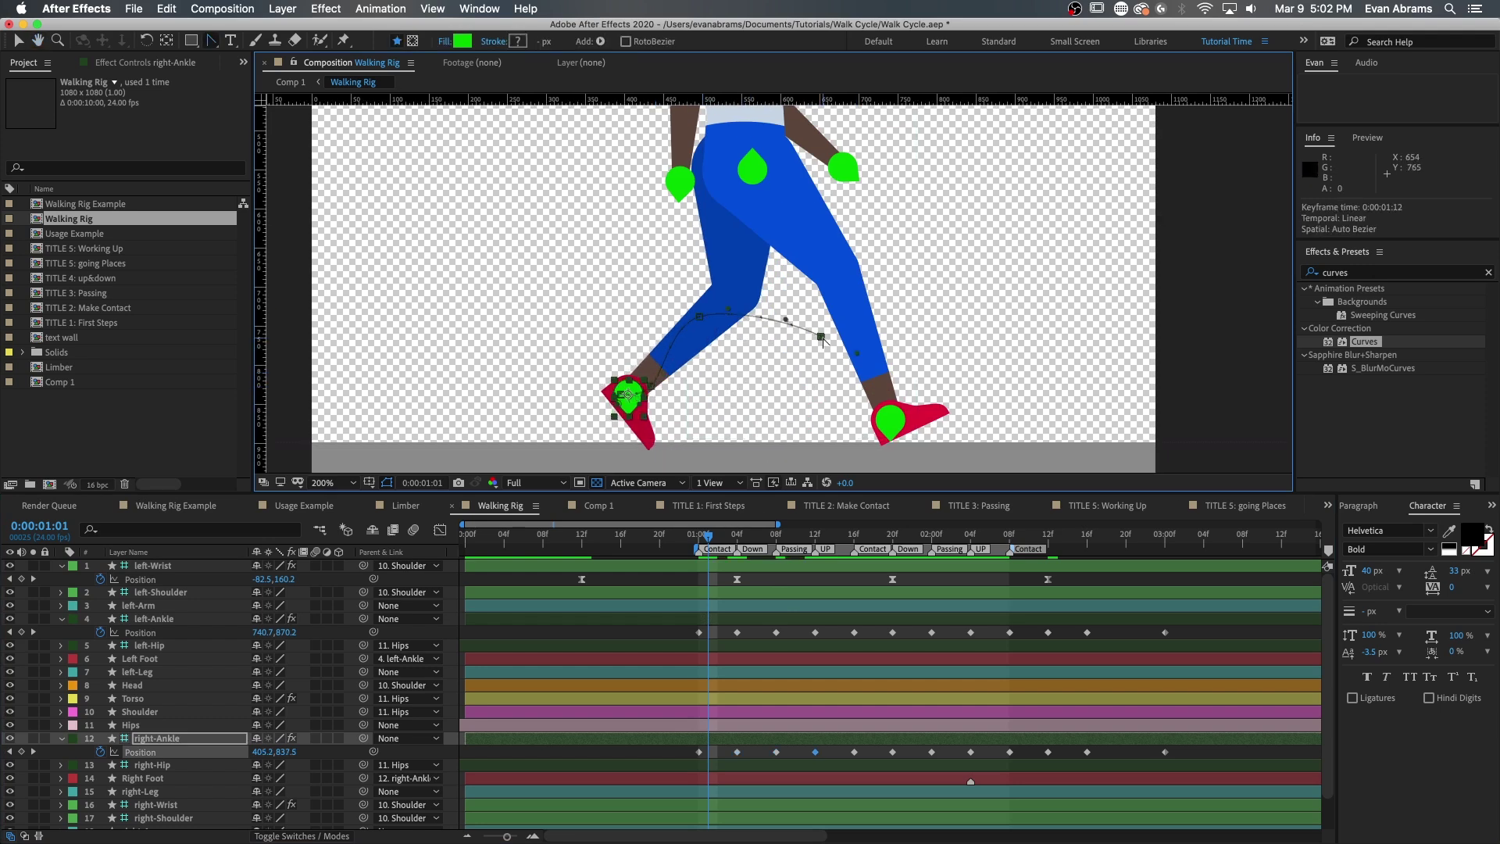
Step: Try a different keyframe interpolation on all left-Ankle and right-Ankle Position keyframes
left_click(141, 753)
left_click(141, 633, "super")
right_click(699, 633)
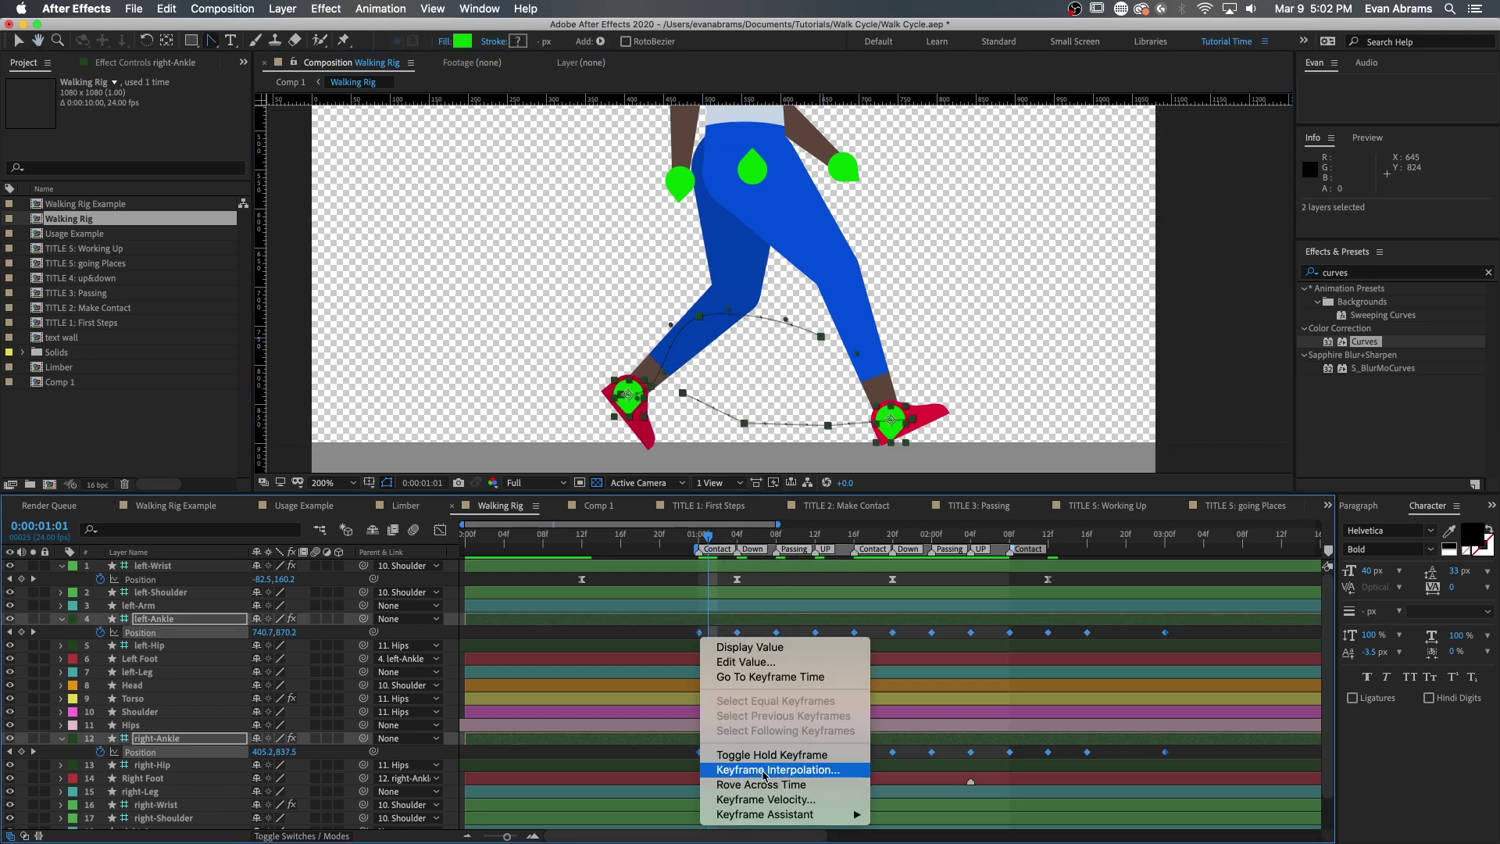
left_click(764, 774)
left_click(625, 342)
left_click(627, 429)
left_click(685, 446)
Step: Preview the walk with the changed ankle interpolation and undo the last change
key("comma")
key("space")
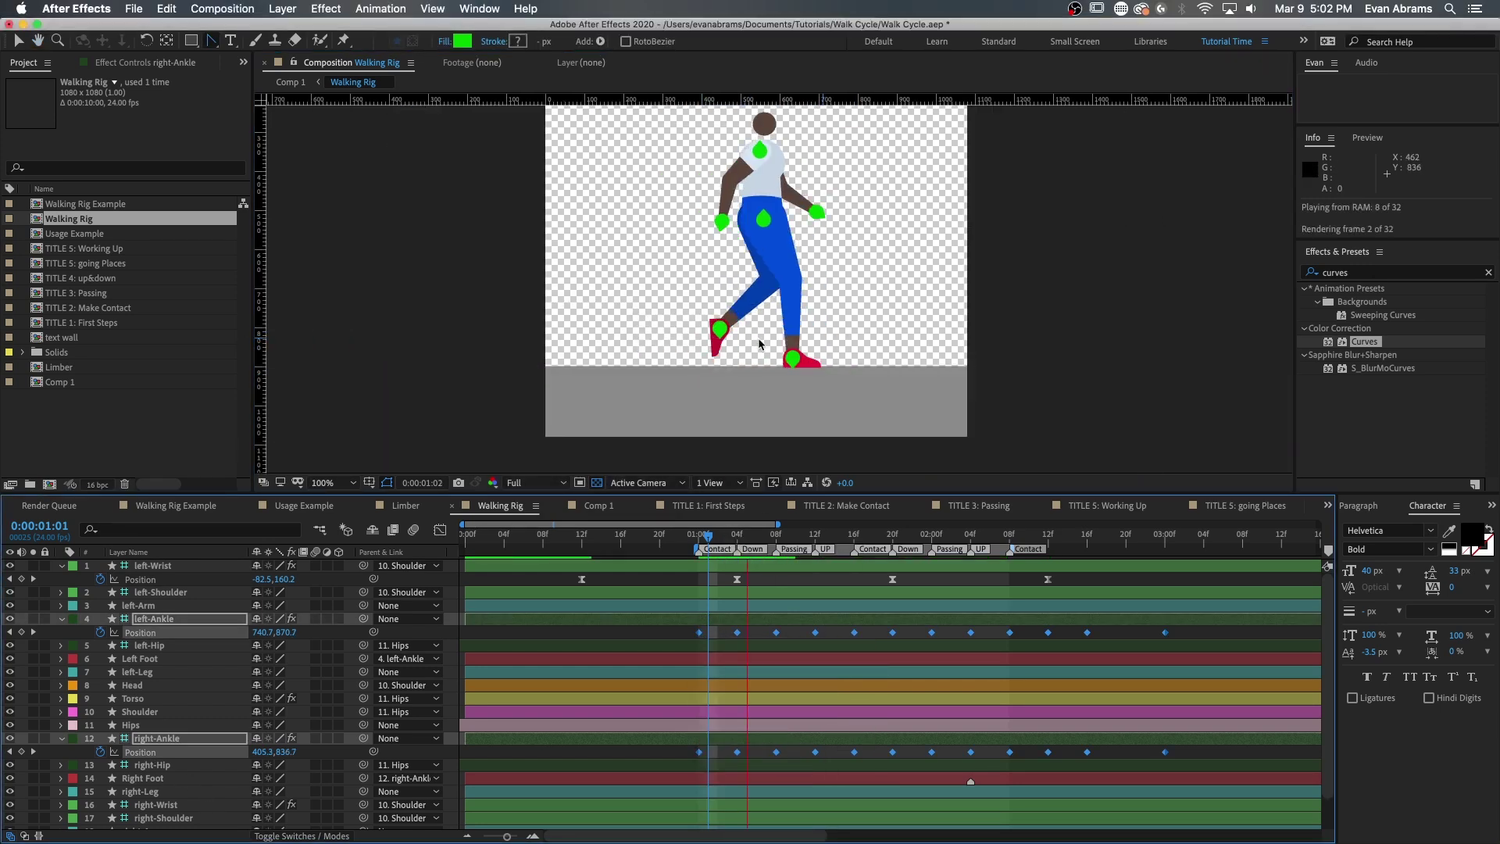
left_click_drag(731, 207, 739, 265)
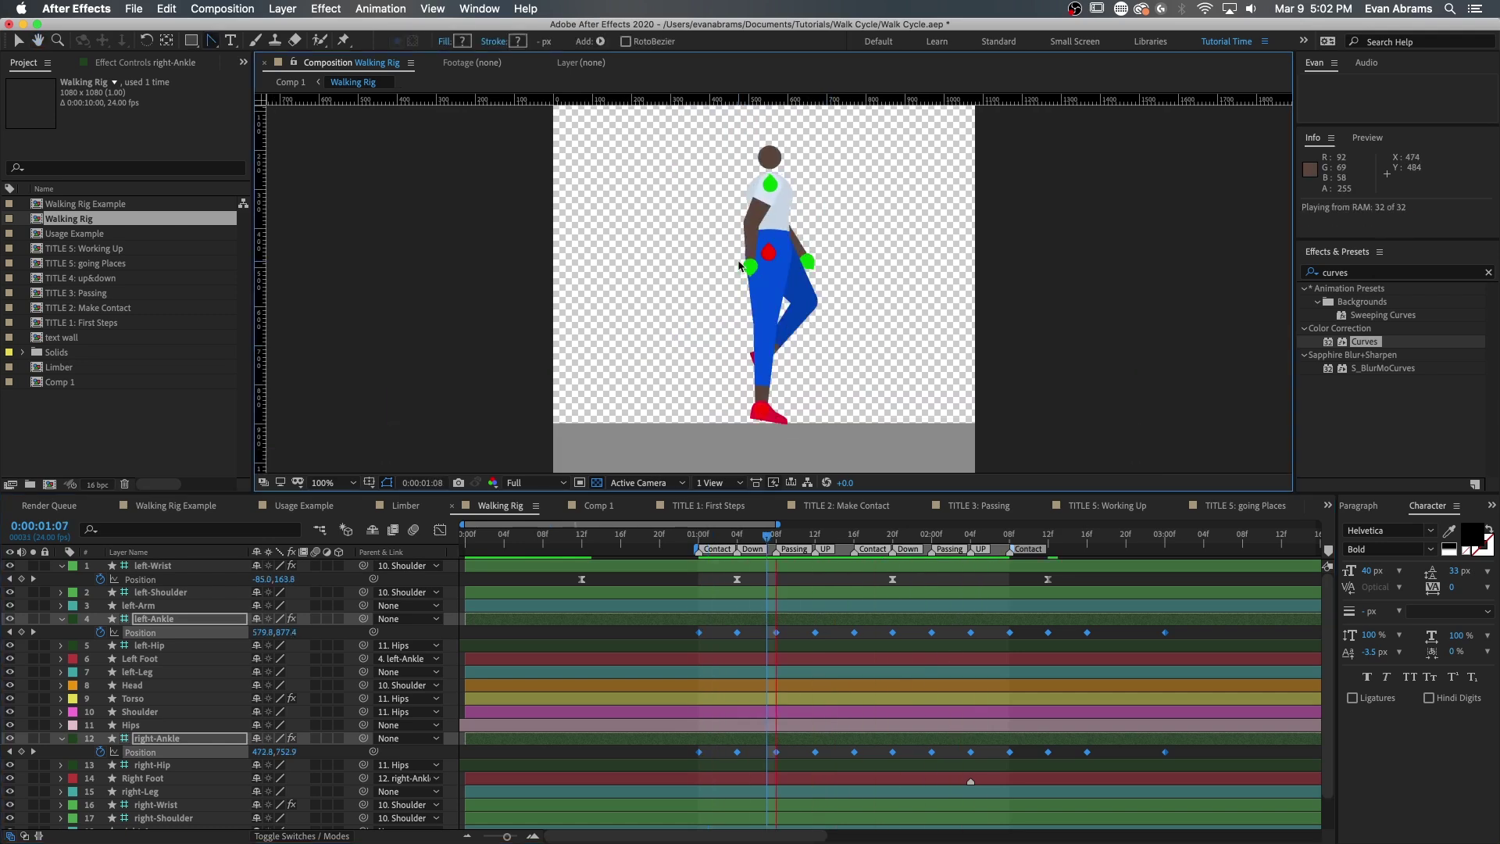
key("space")
key("super+z")
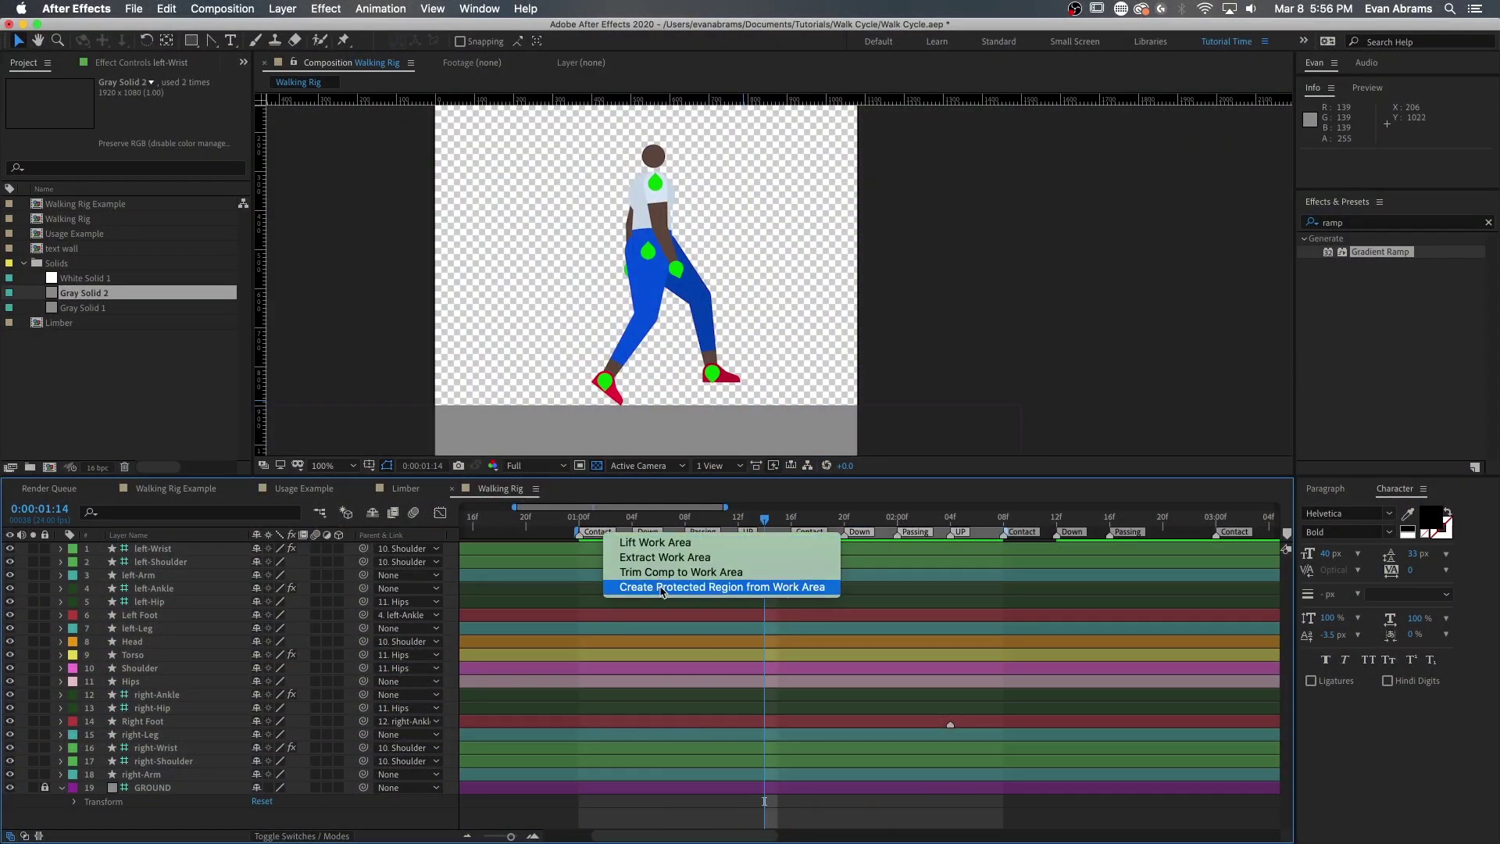
Step: Delete all markers in the Walking Rig composition and create a protected region from the work area
left_click(1059, 539)
right_click(1059, 539)
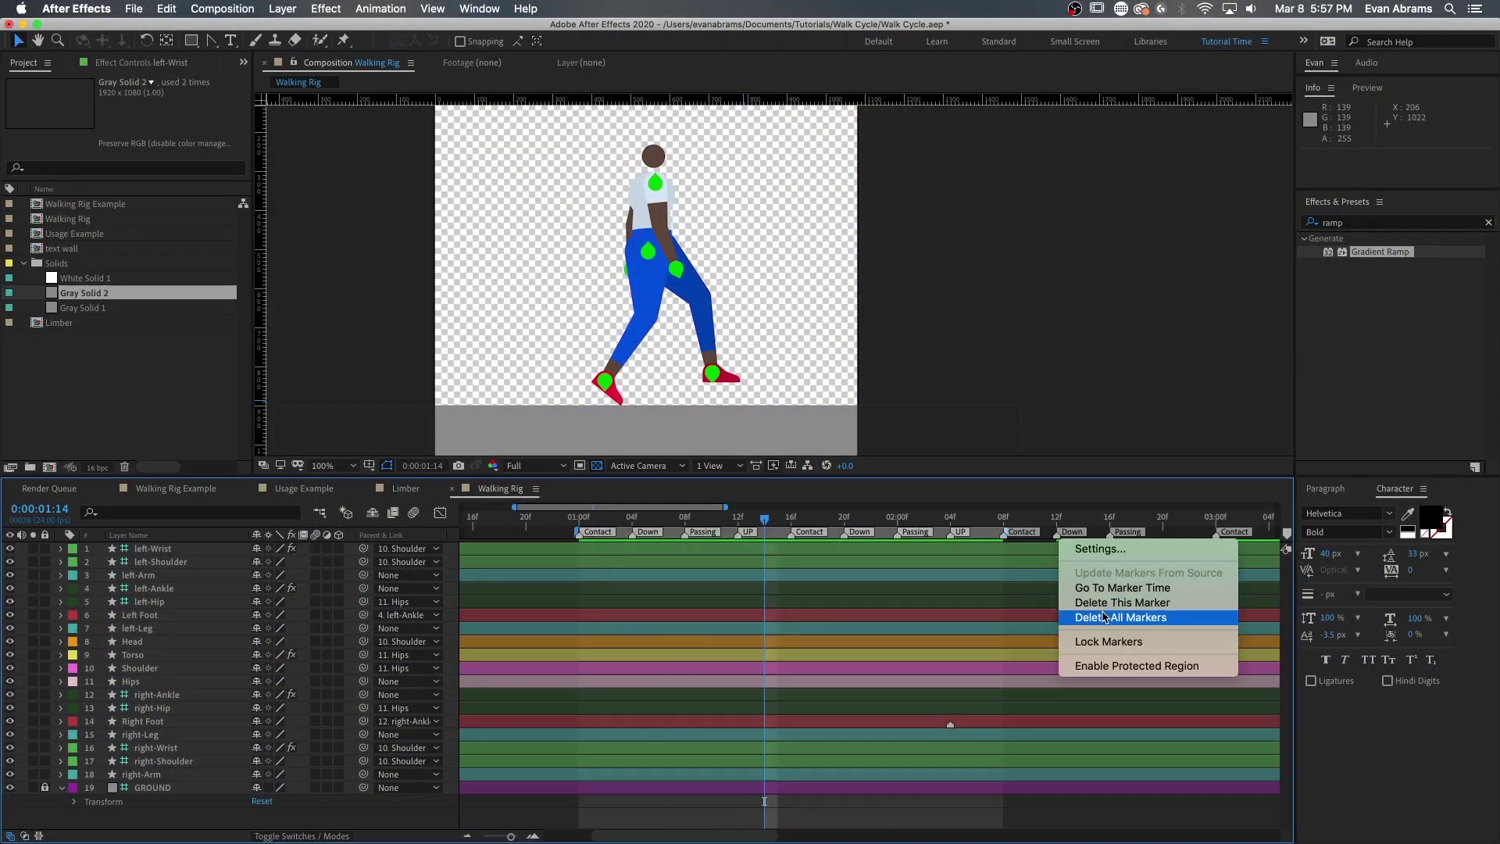
left_click(1093, 595)
left_click(581, 519)
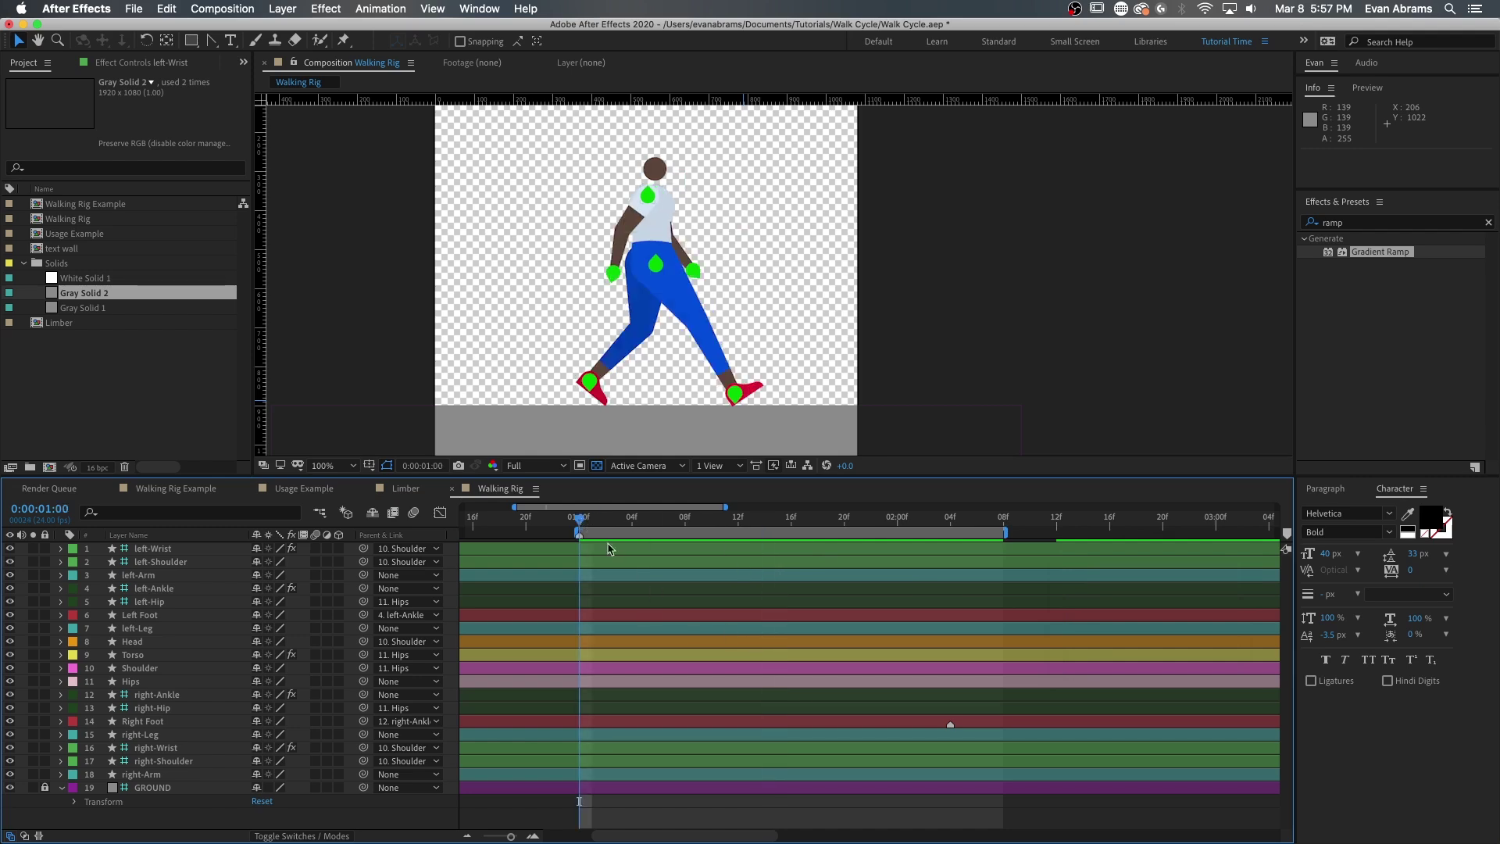
Step: Review the walk cycle up to 0:00:02:08 and save the project
key("shift+Page_Down")
key("shift+Page_Down")
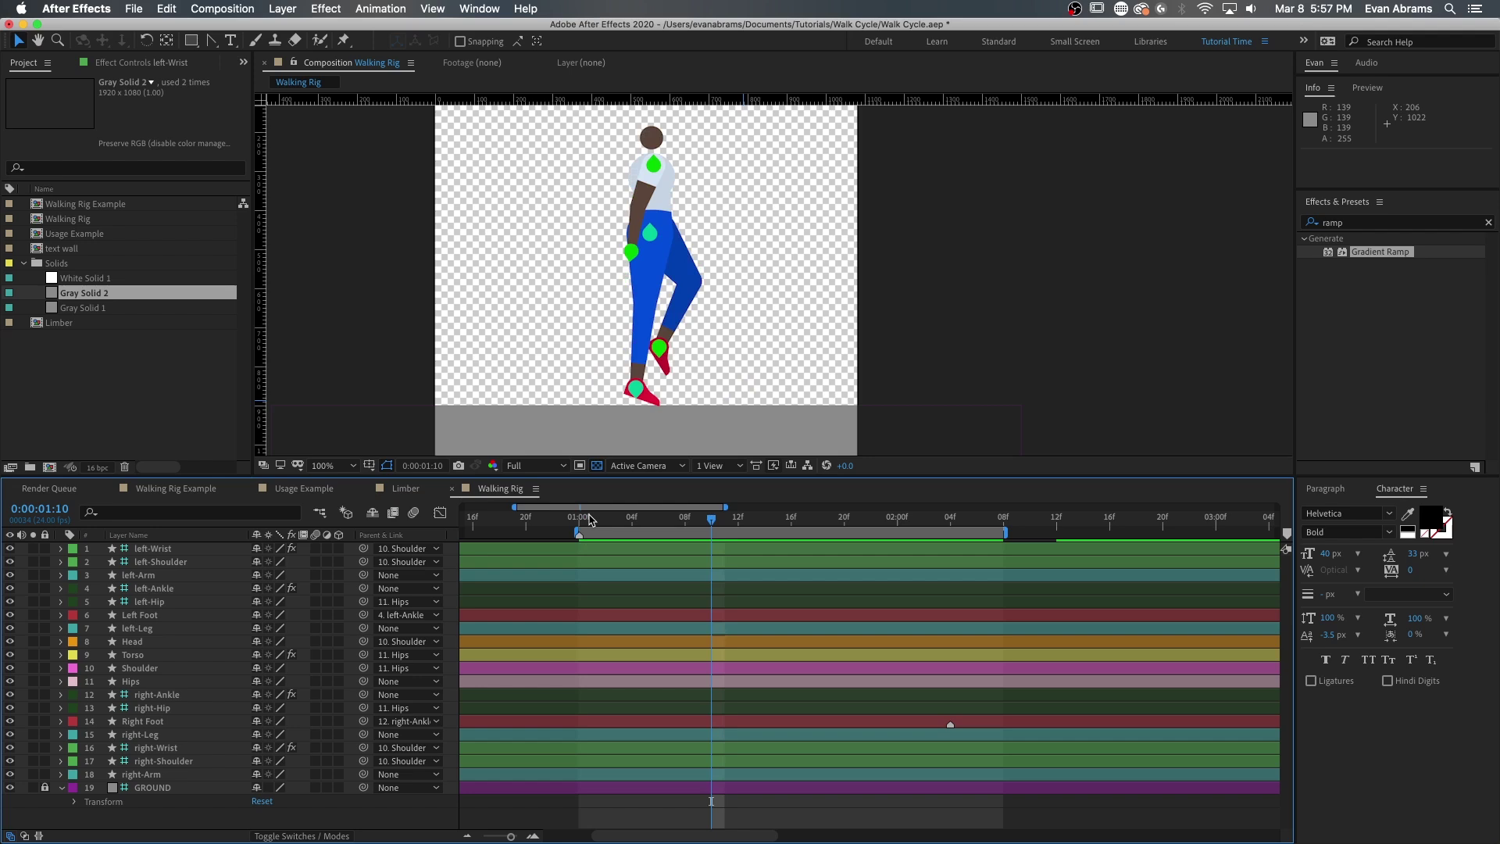
key("space")
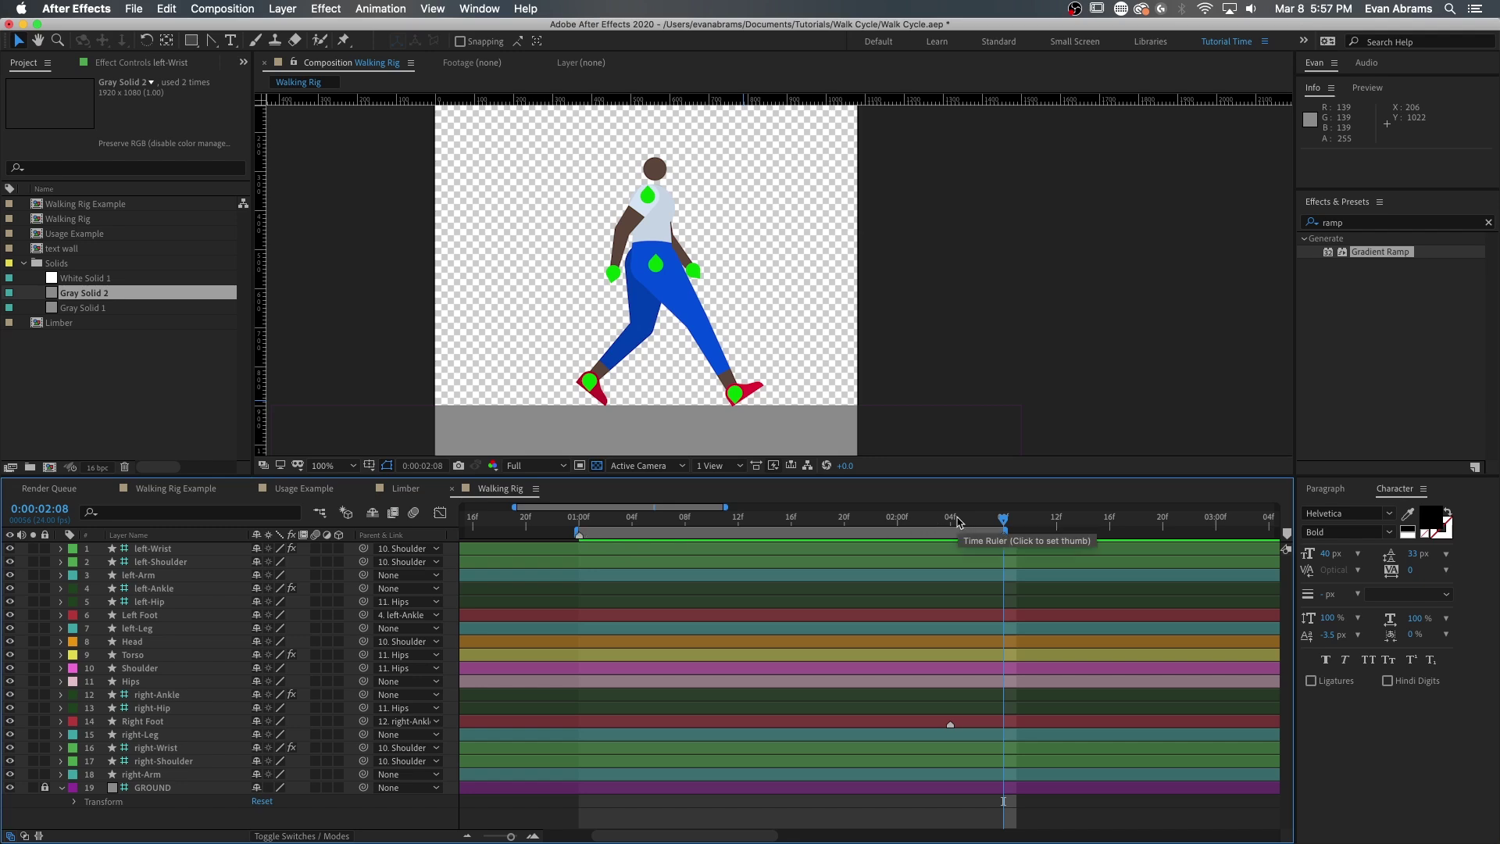
key("super+s")
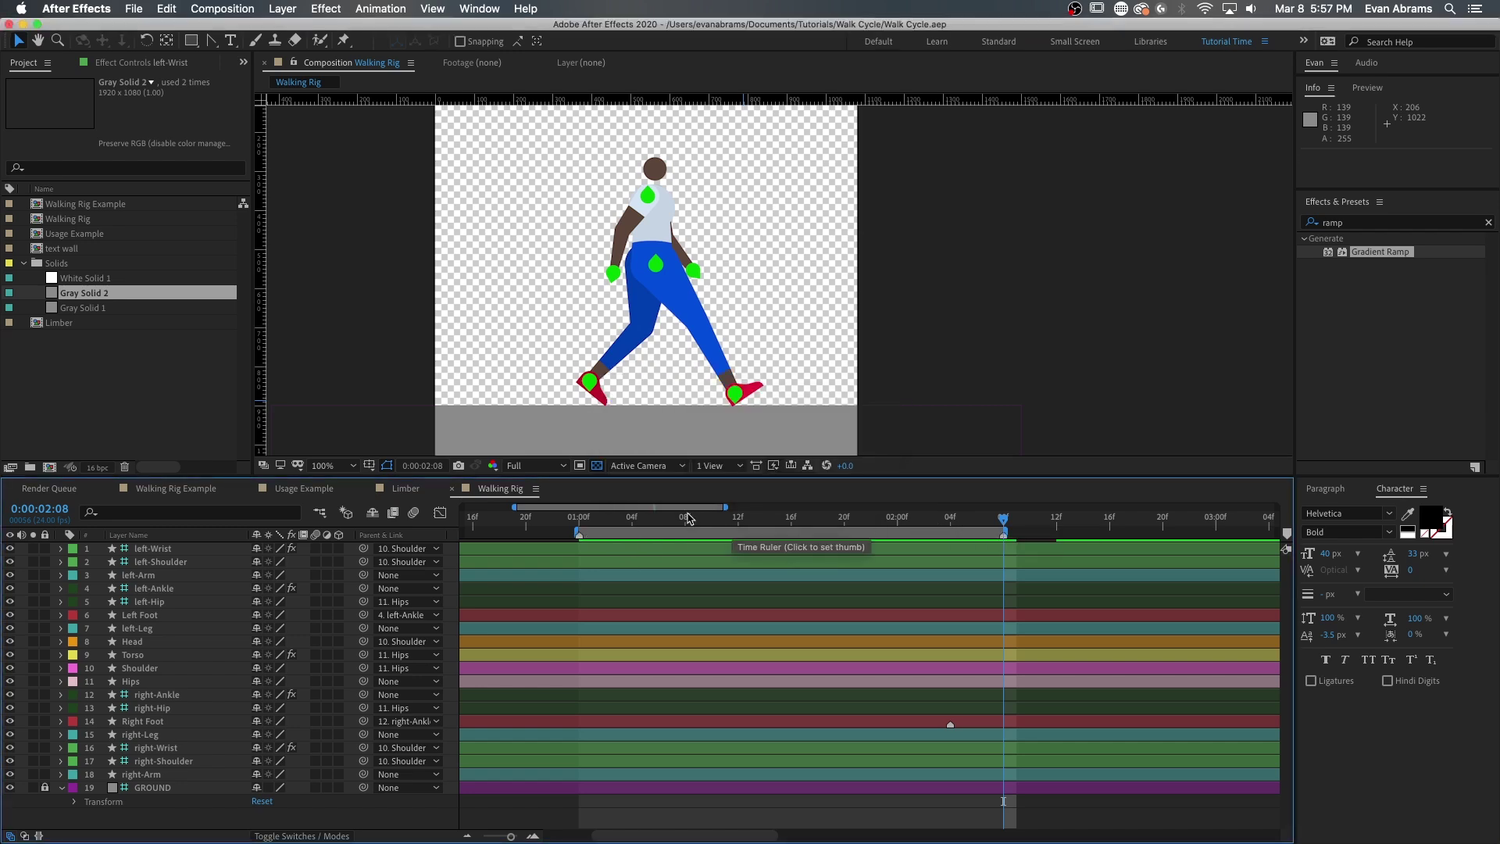
Step: Create a new 1920 x 1920 px composition at 24 fps and place the Walking Rig composition in it
left_click(109, 391)
left_click(67, 219)
left_click(72, 398)
left_click(50, 467)
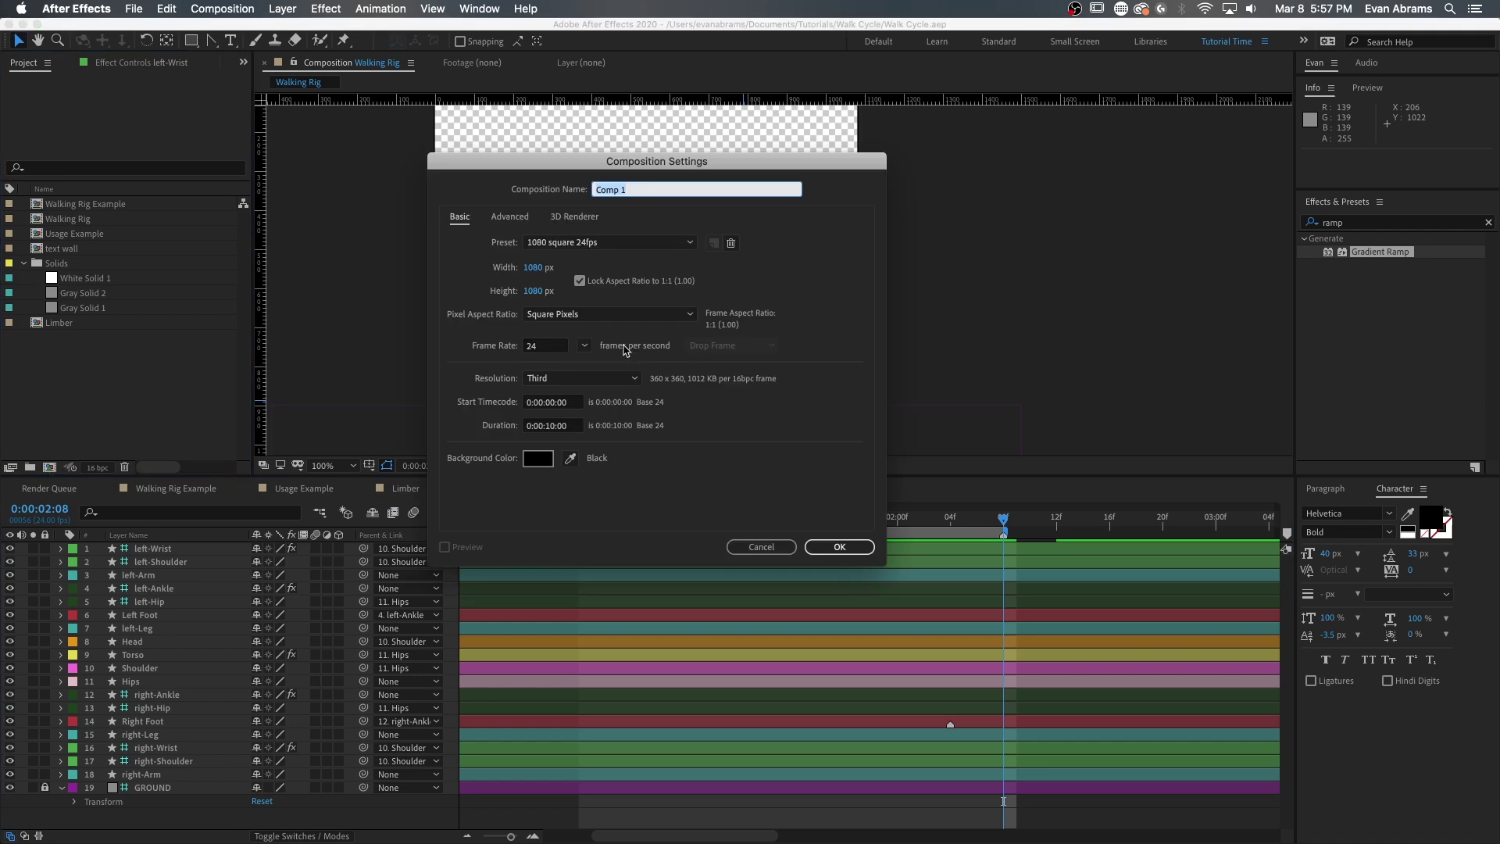
left_click(538, 267)
type("1920")
key("Return")
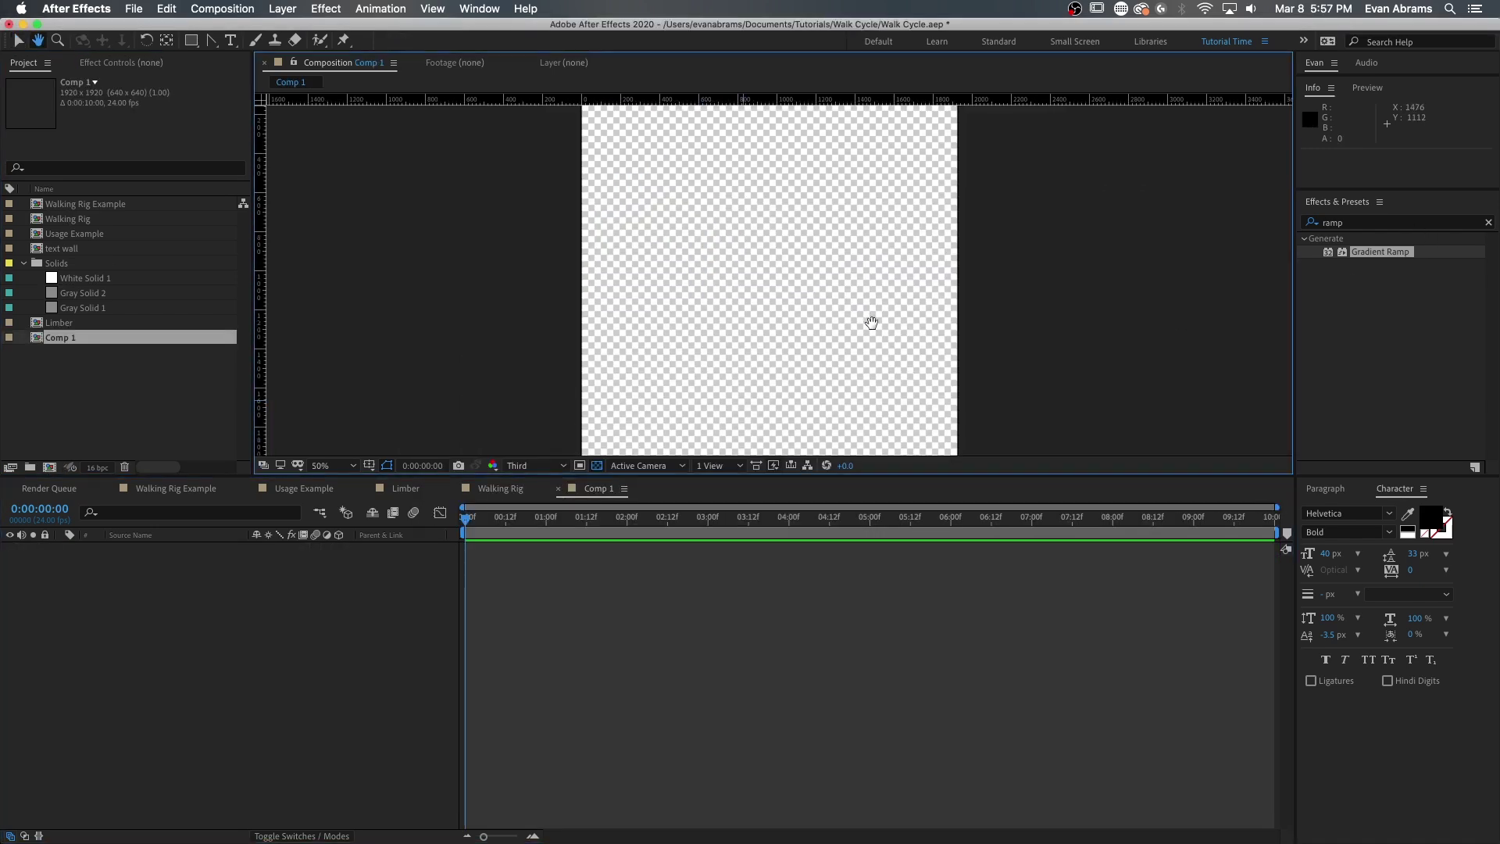
scroll(872, 335, "up", 4)
left_click_drag(68, 218, 750, 276)
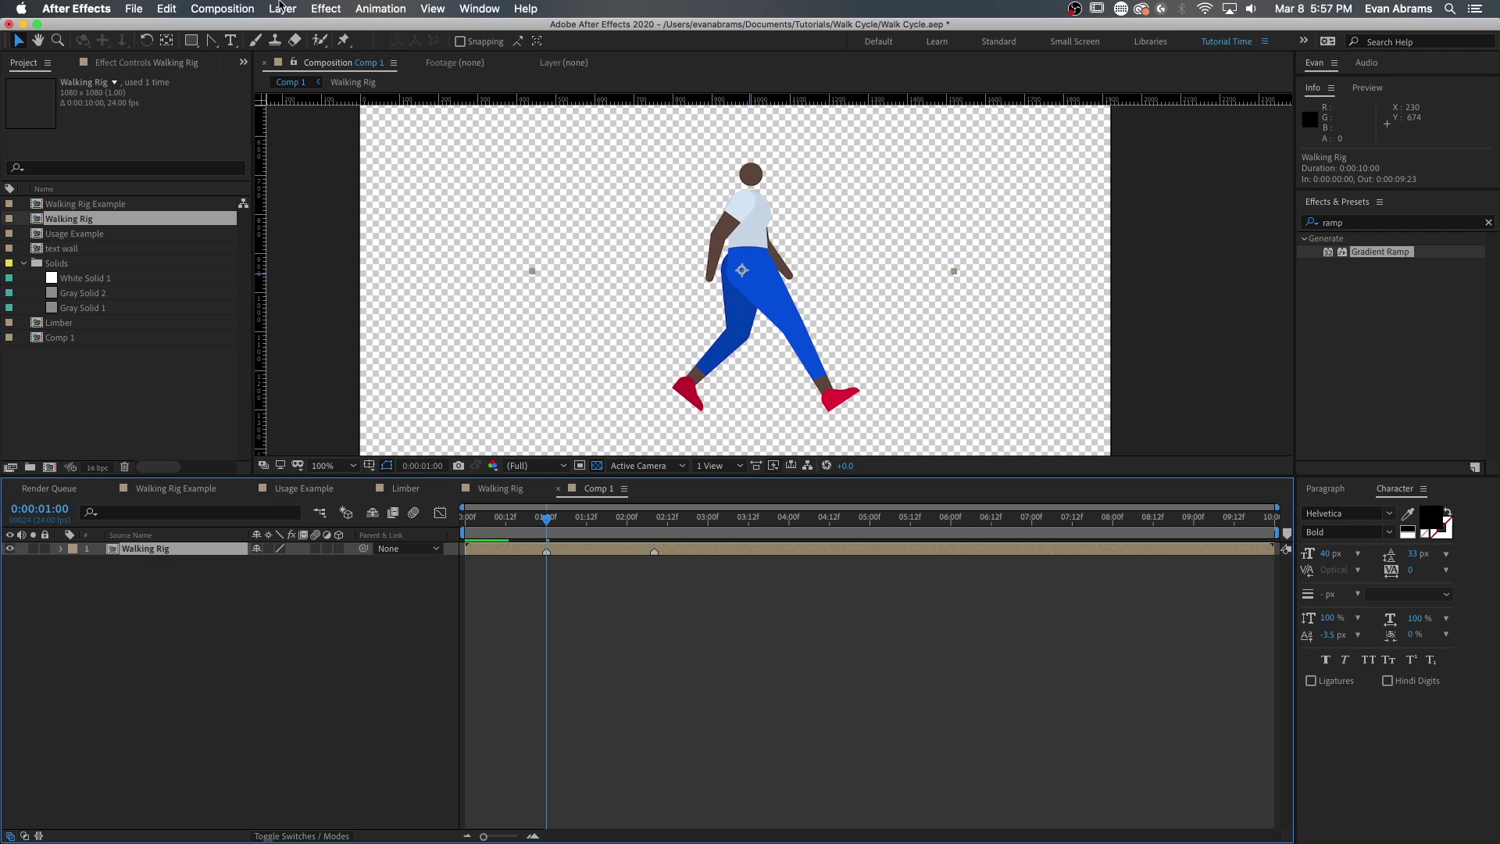
Step: Enable time remapping on the Walking Rig layer, keeping only keyframes at 0:00:01:00 and 0:00:02:08
left_click(281, 8)
mouse_move(390, 195)
left_click(493, 196)
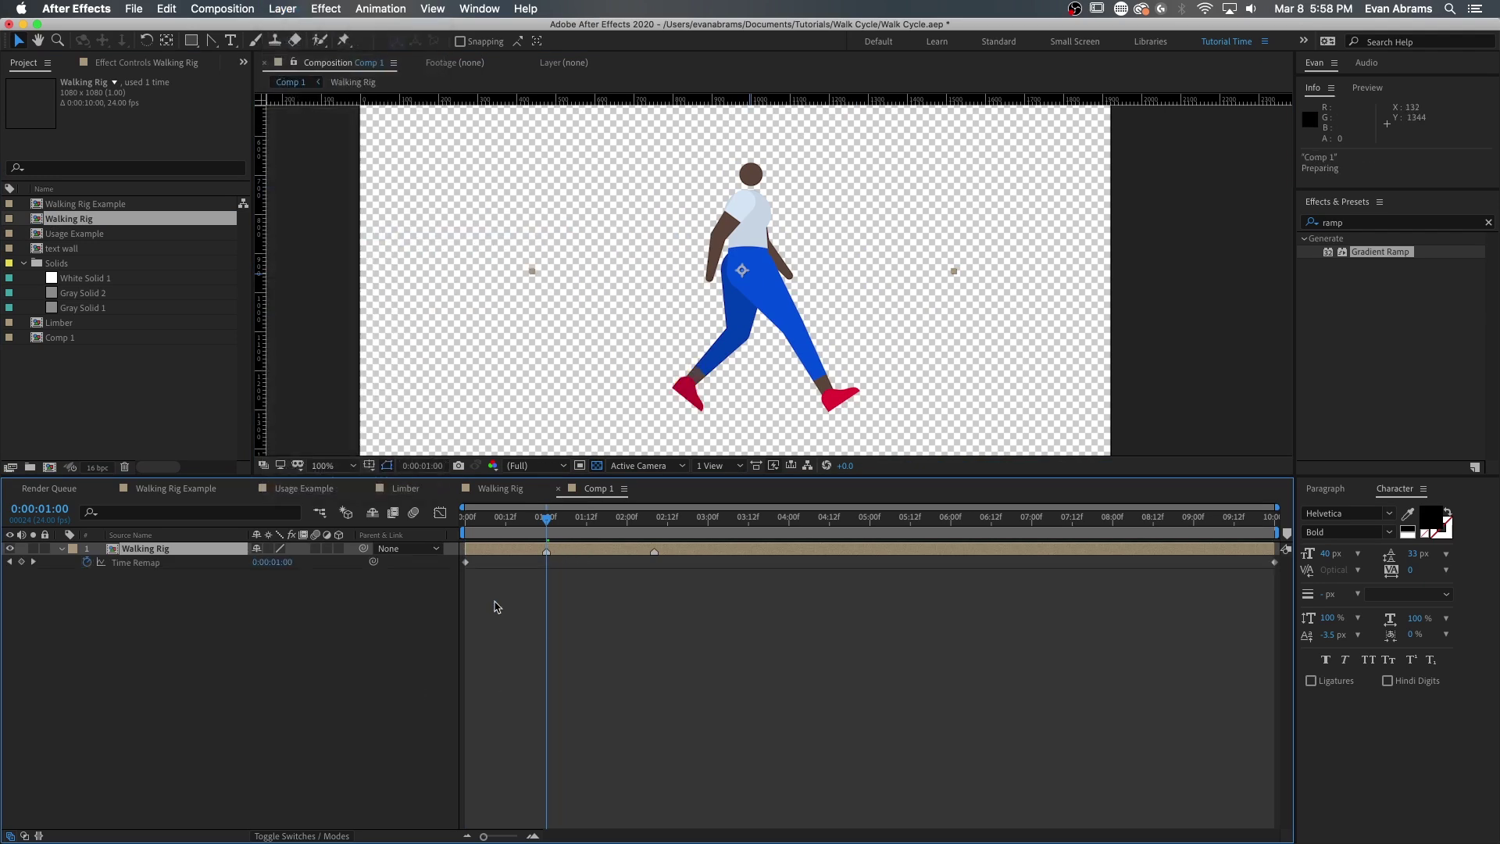
left_click(22, 561)
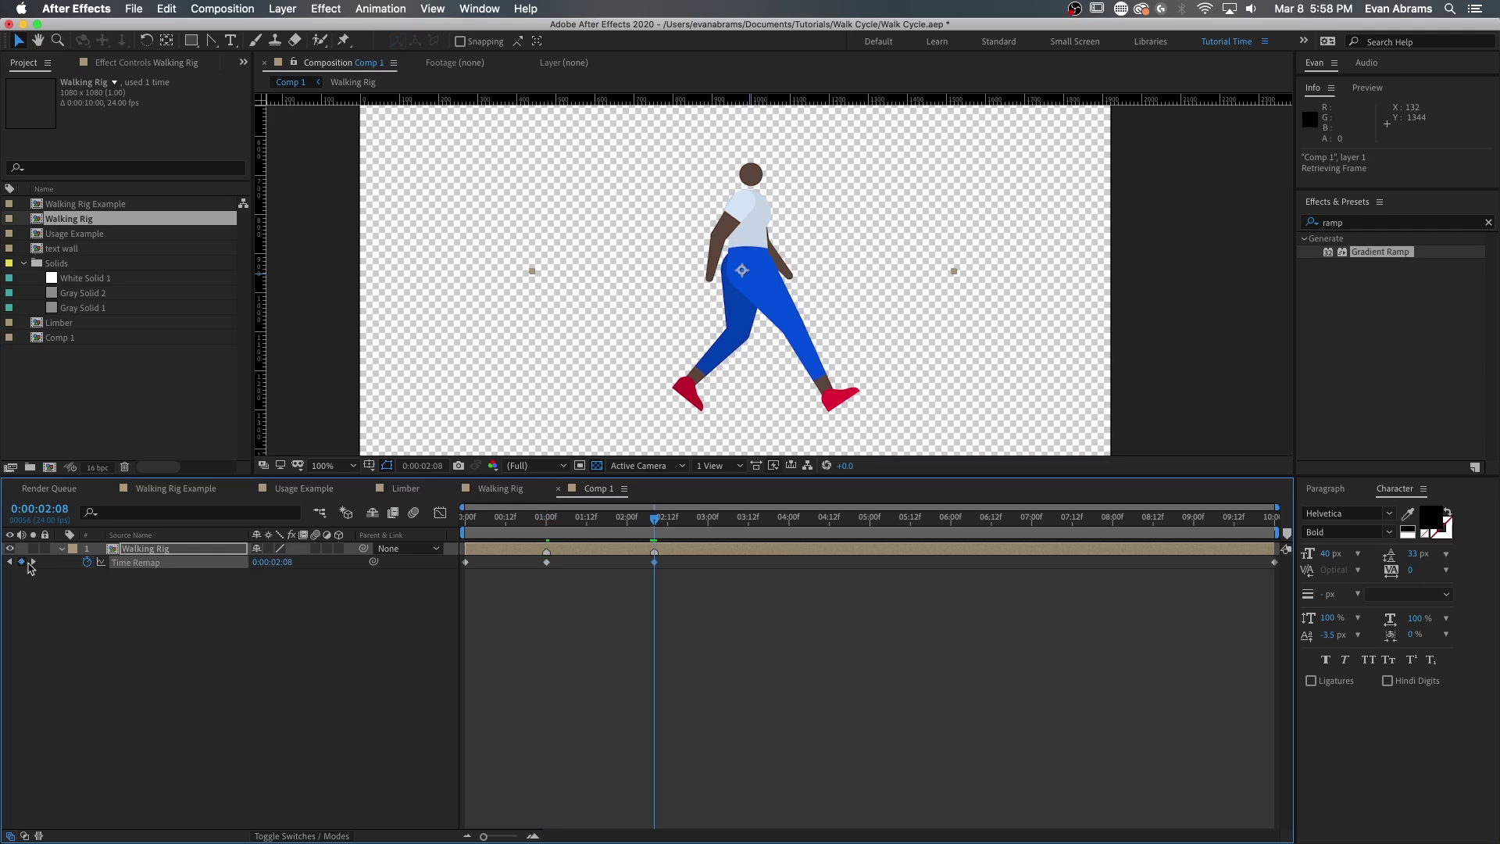
left_click(33, 562)
left_click(22, 561)
left_click(10, 562)
left_click(10, 562)
left_click(10, 561)
left_click(22, 562)
left_click(618, 612)
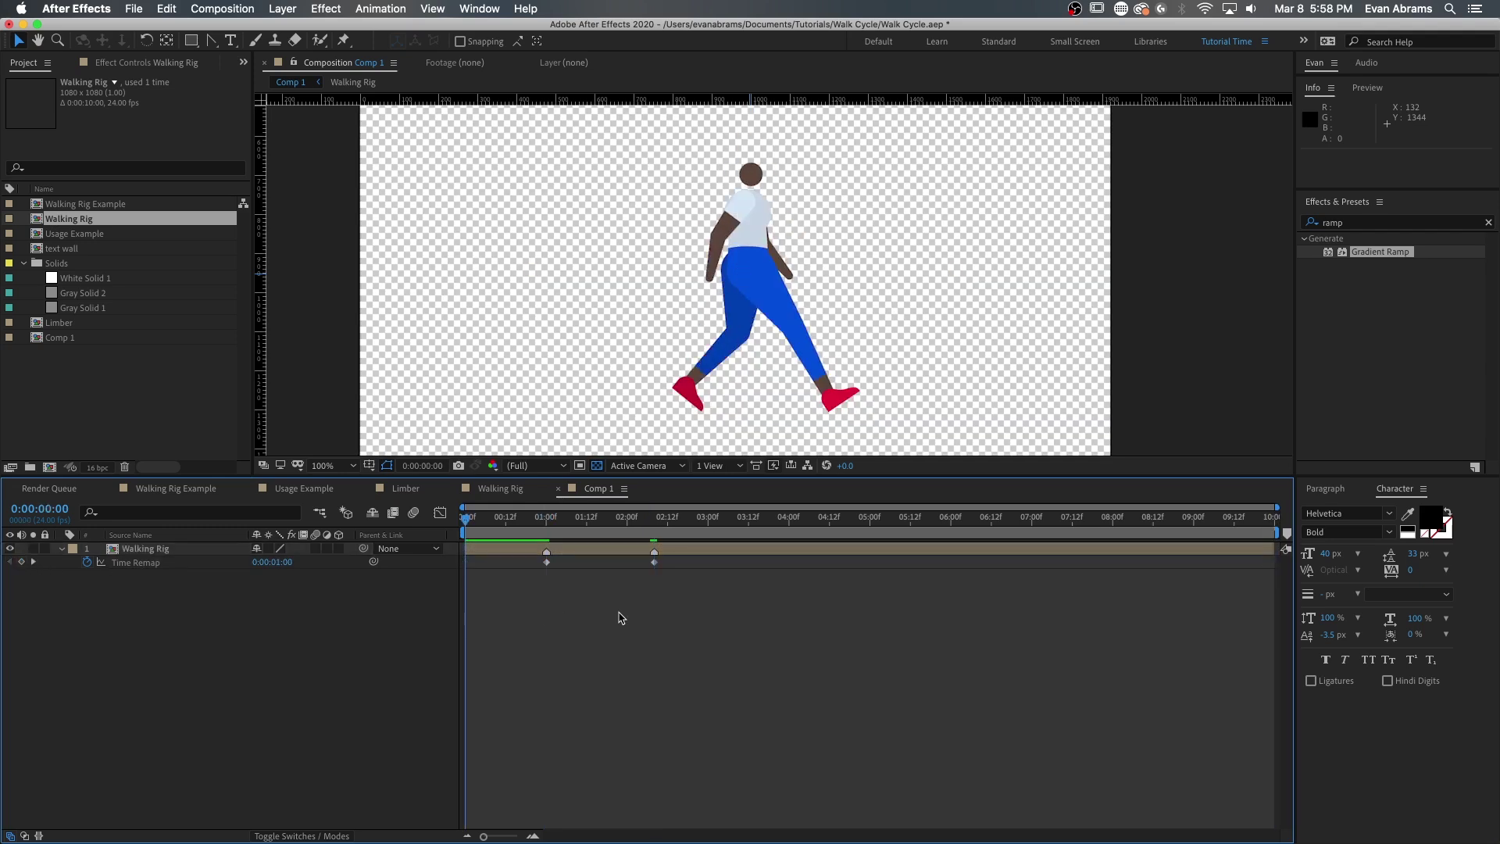
Step: Loop the Walking Rig's Time Remap with loopOut("cycle") and shift its two keyframes to start at 0:00:00:00
left_click(87, 562, "alt")
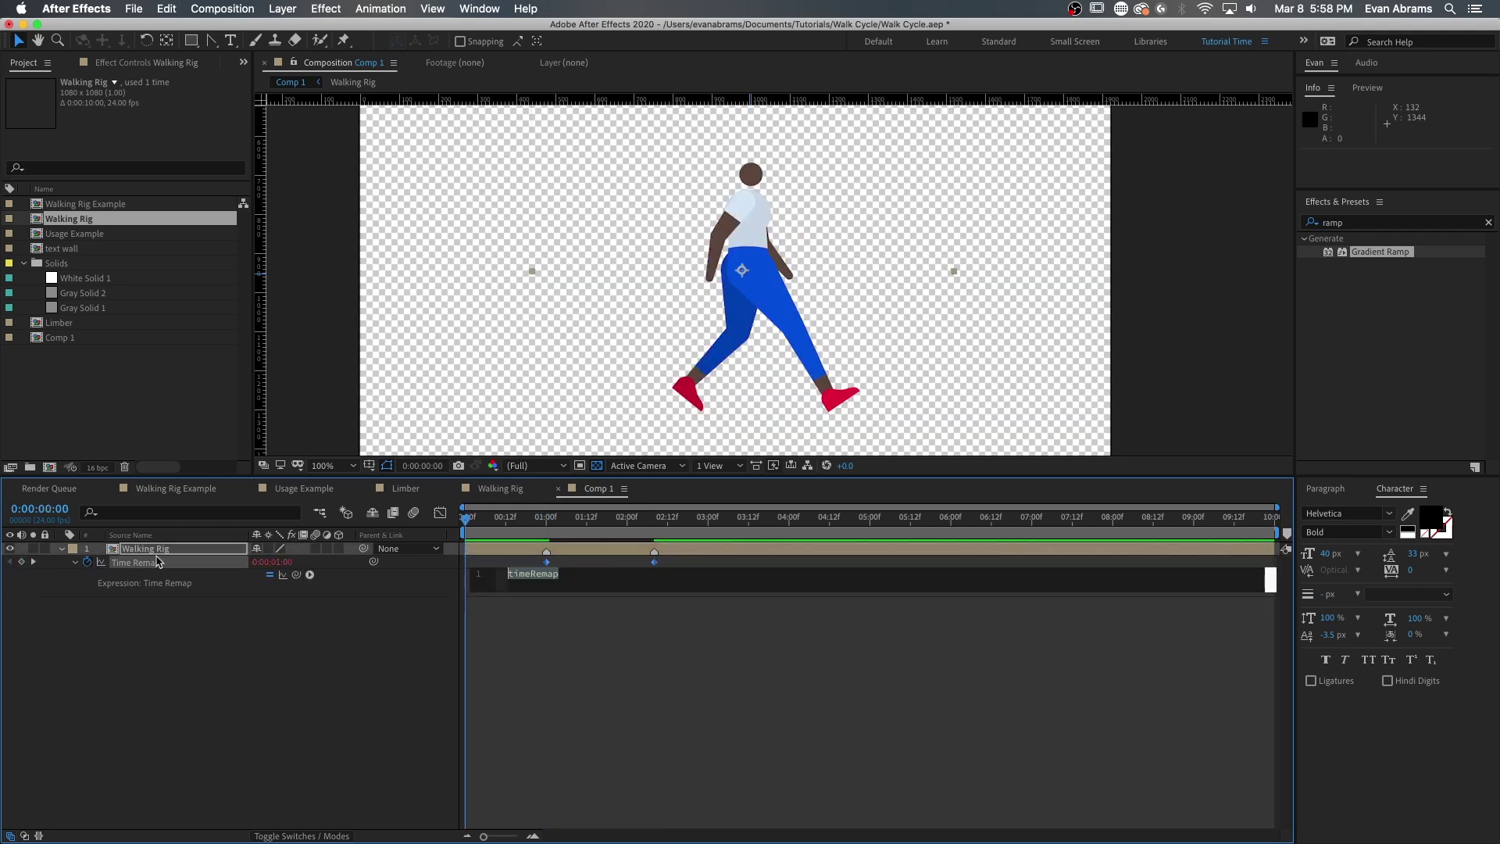
type("loopOut()\"")
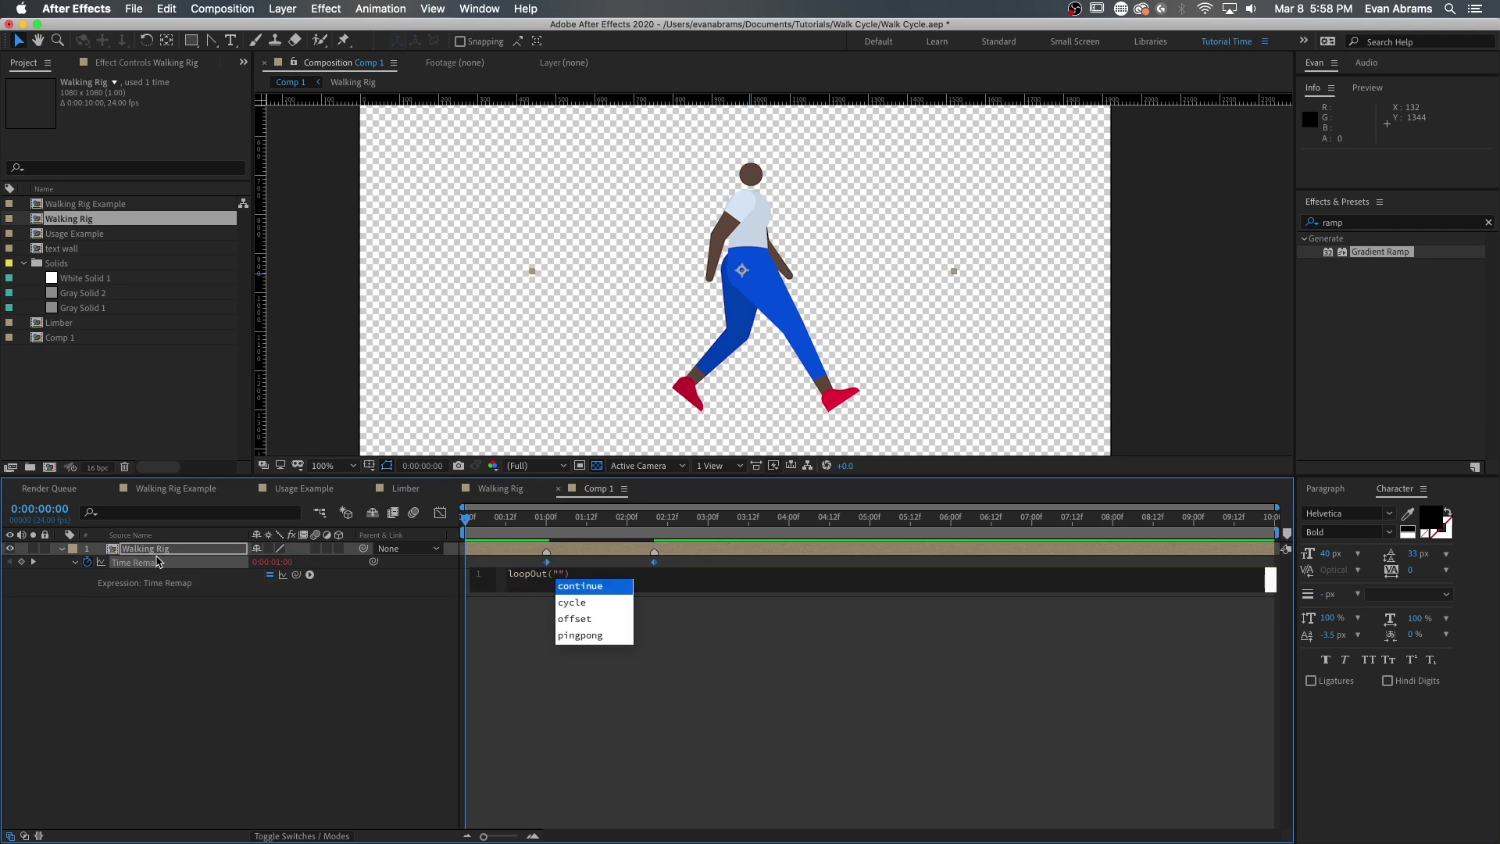
key("Return")
key("KP_Enter")
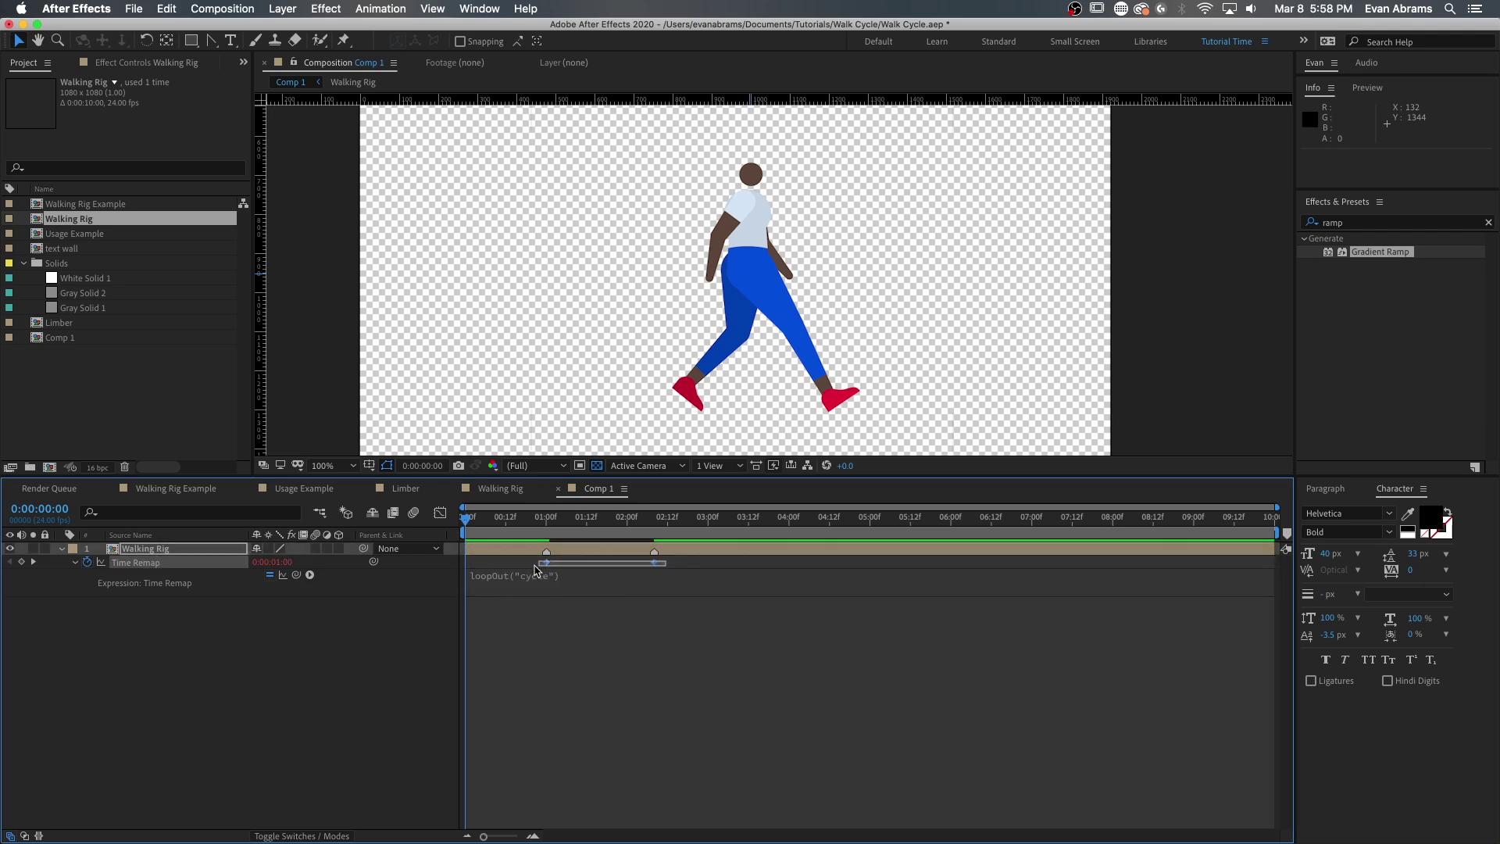
key("space")
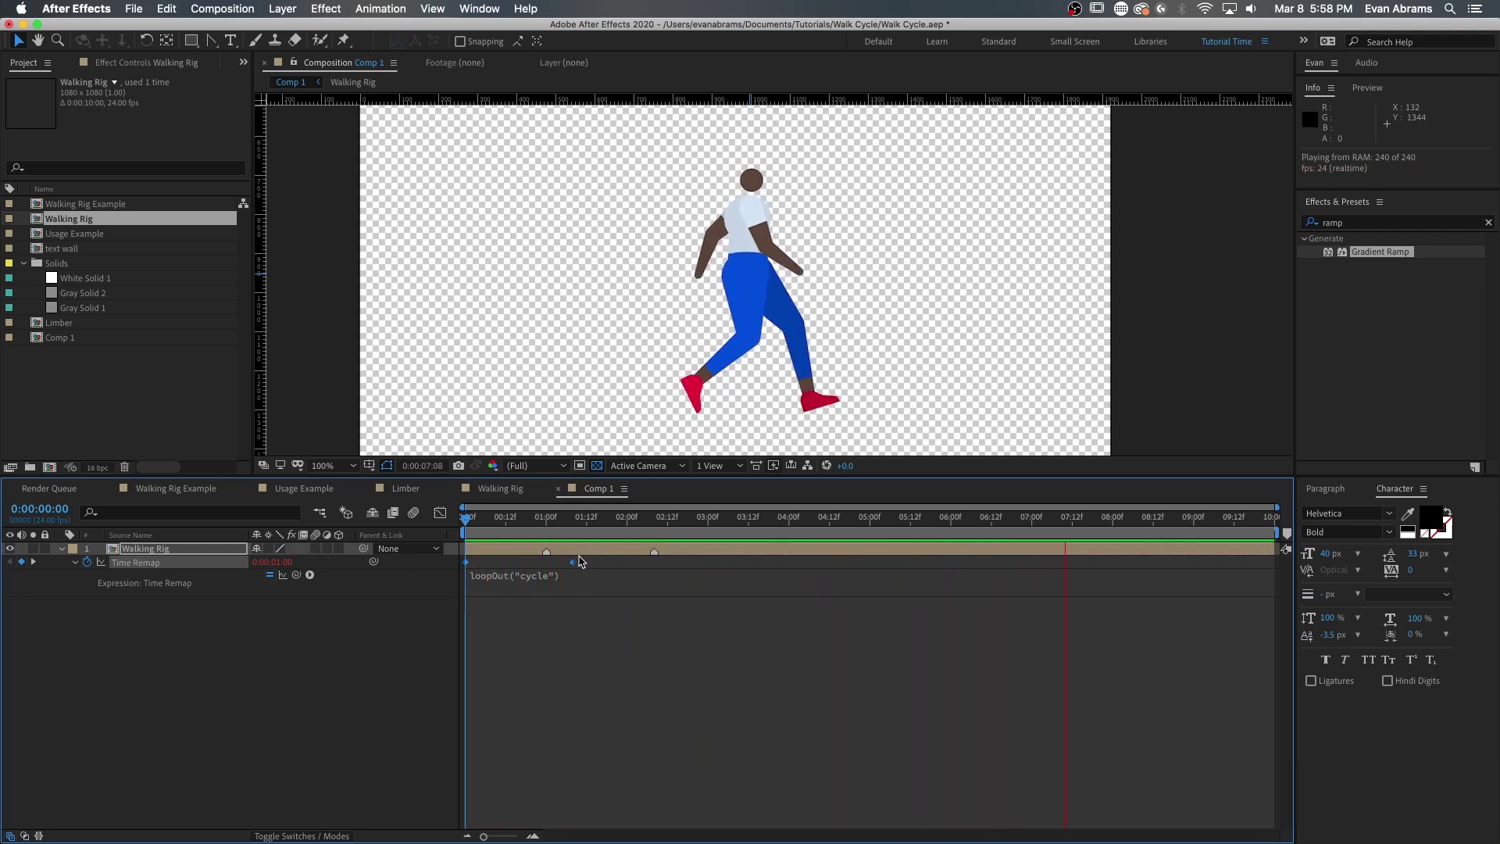
Step: Place a vertical guide at 1199 px on the heel of the character's front foot
left_click(266, 399)
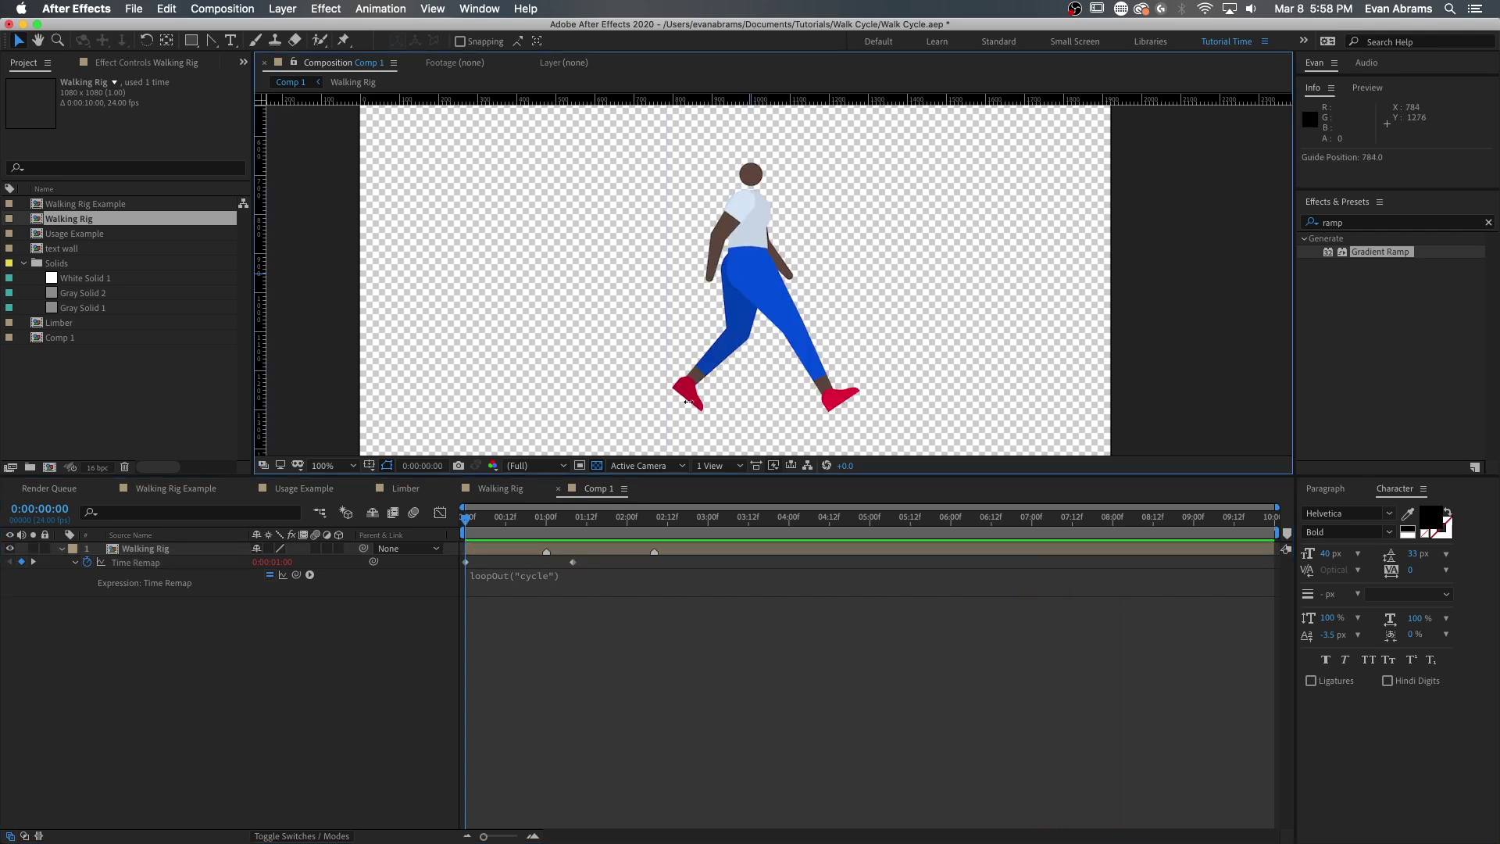
scroll(827, 430, "up", 4)
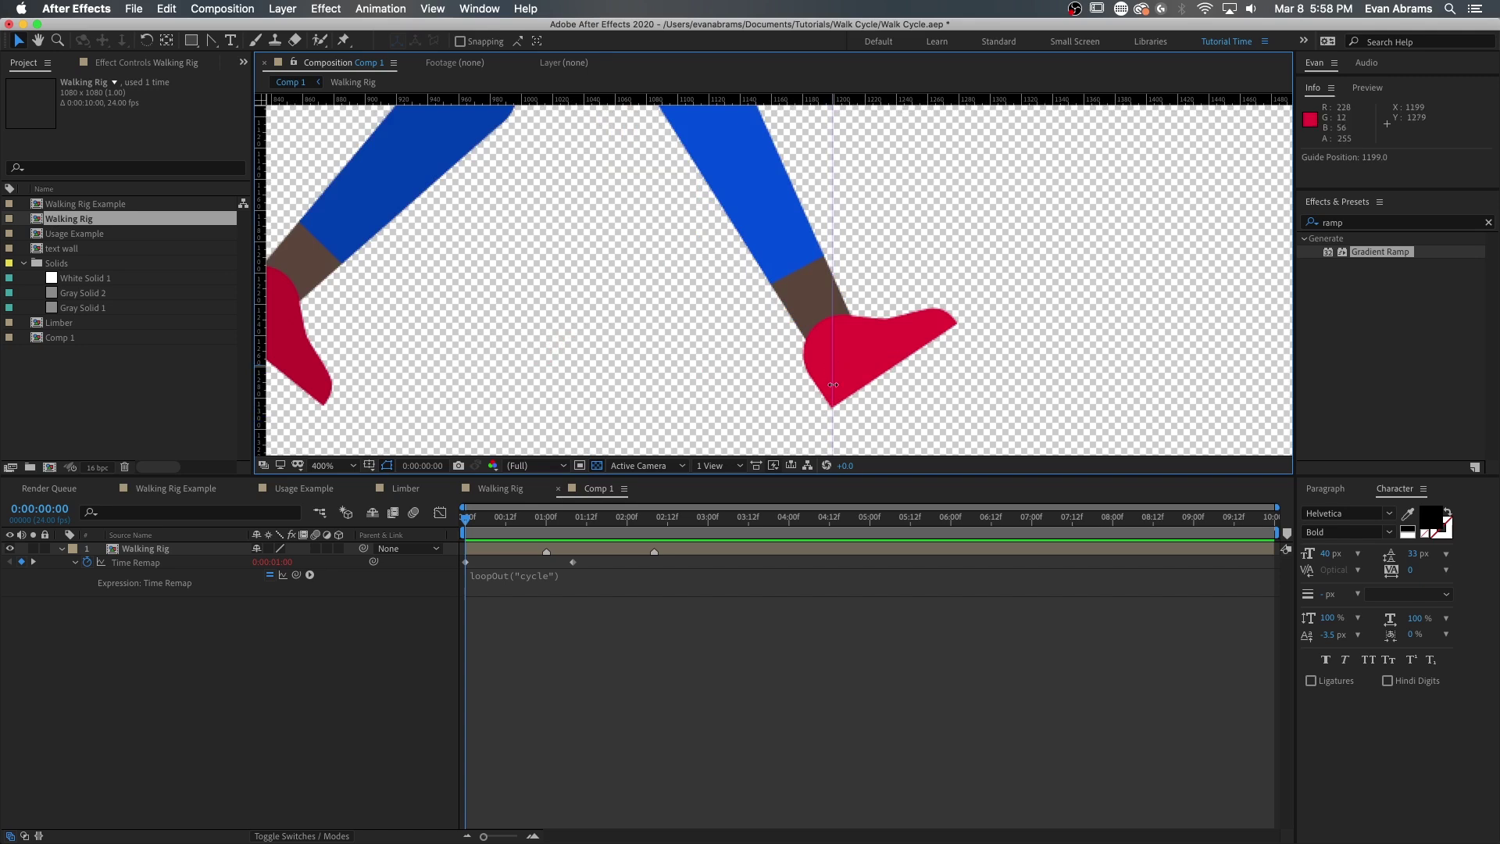
scroll(833, 407, "down", 2)
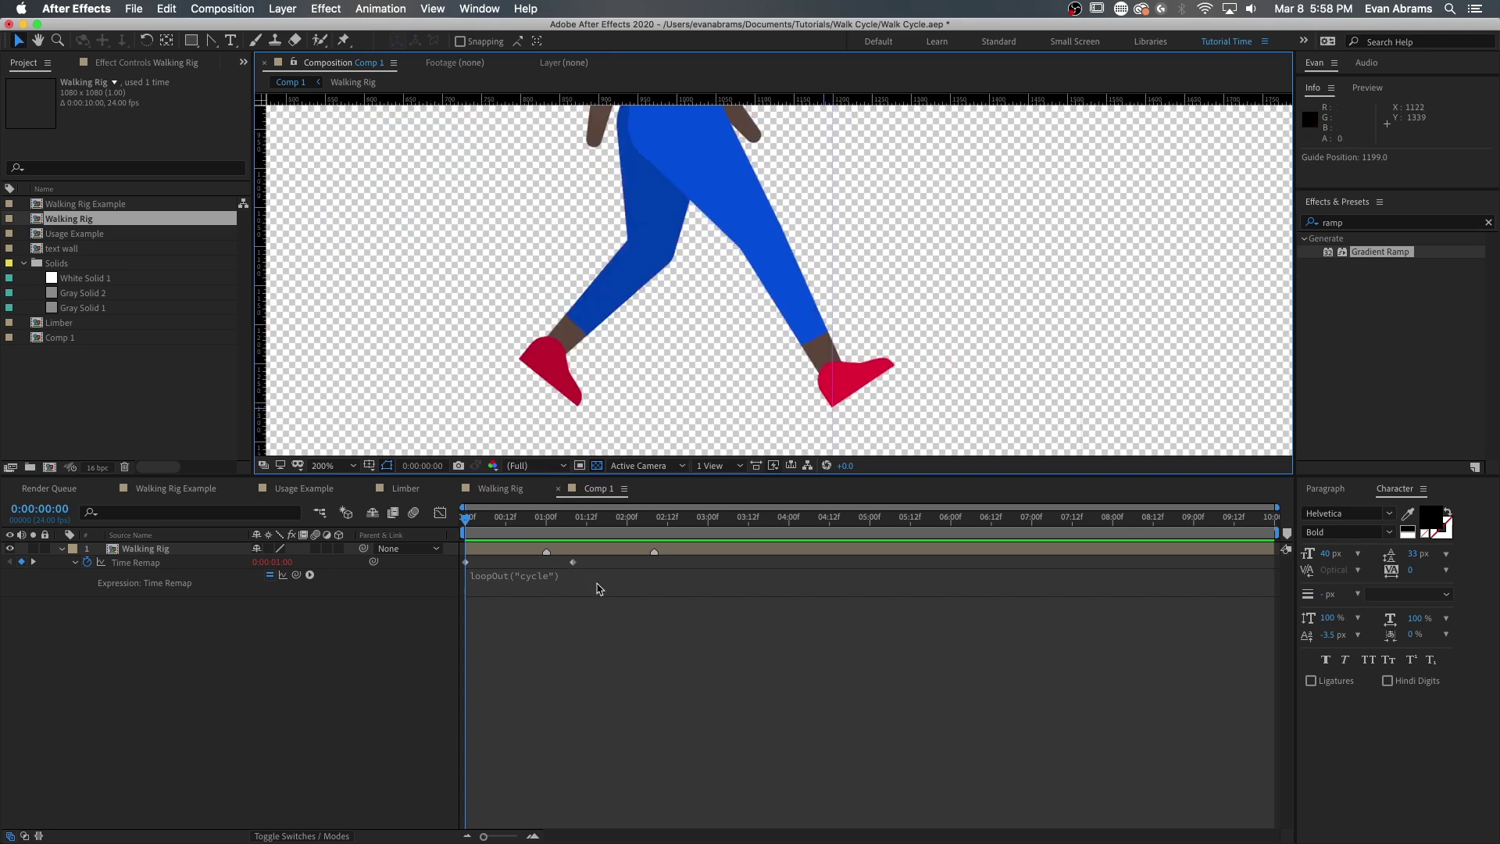
Step: Keyframe the Walking Rig's position at 0:00:00:00 and move it one step forward to 1361, 944 at 0:00:00:16
left_click(672, 550)
key("p")
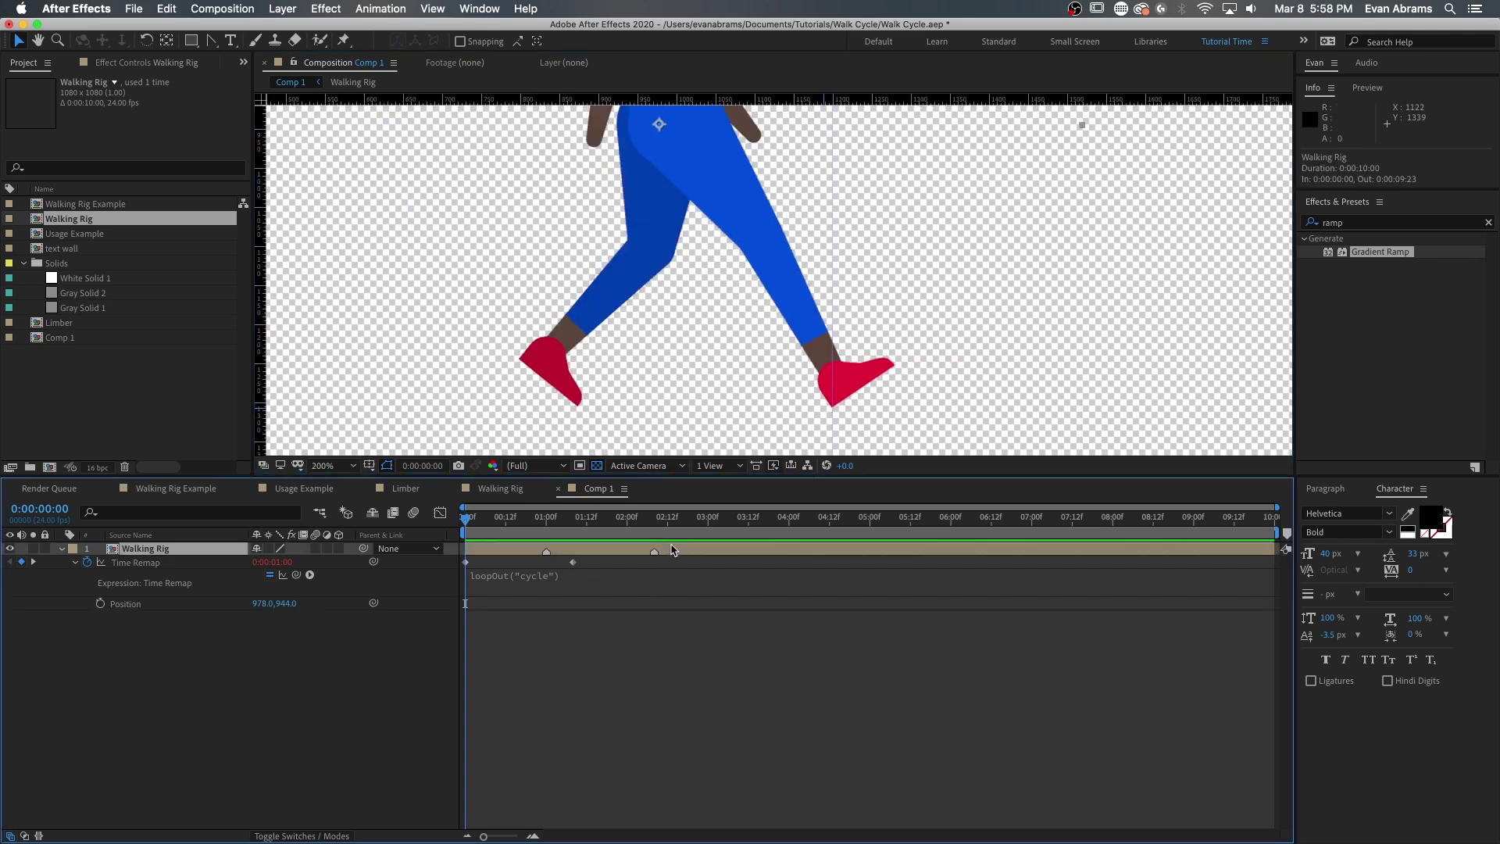
left_click(100, 603)
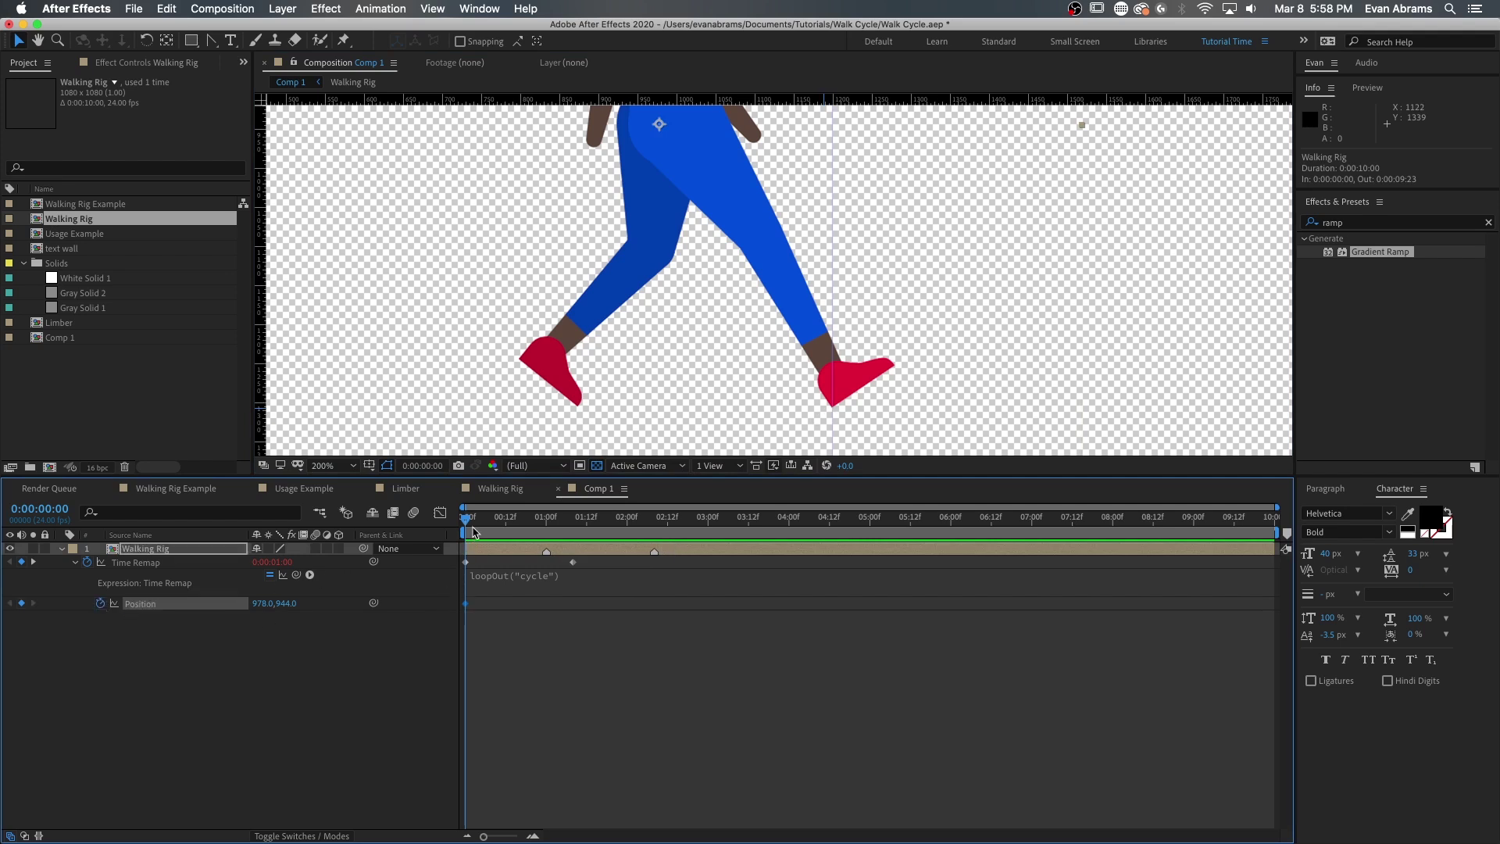
left_click_drag(467, 524, 521, 531)
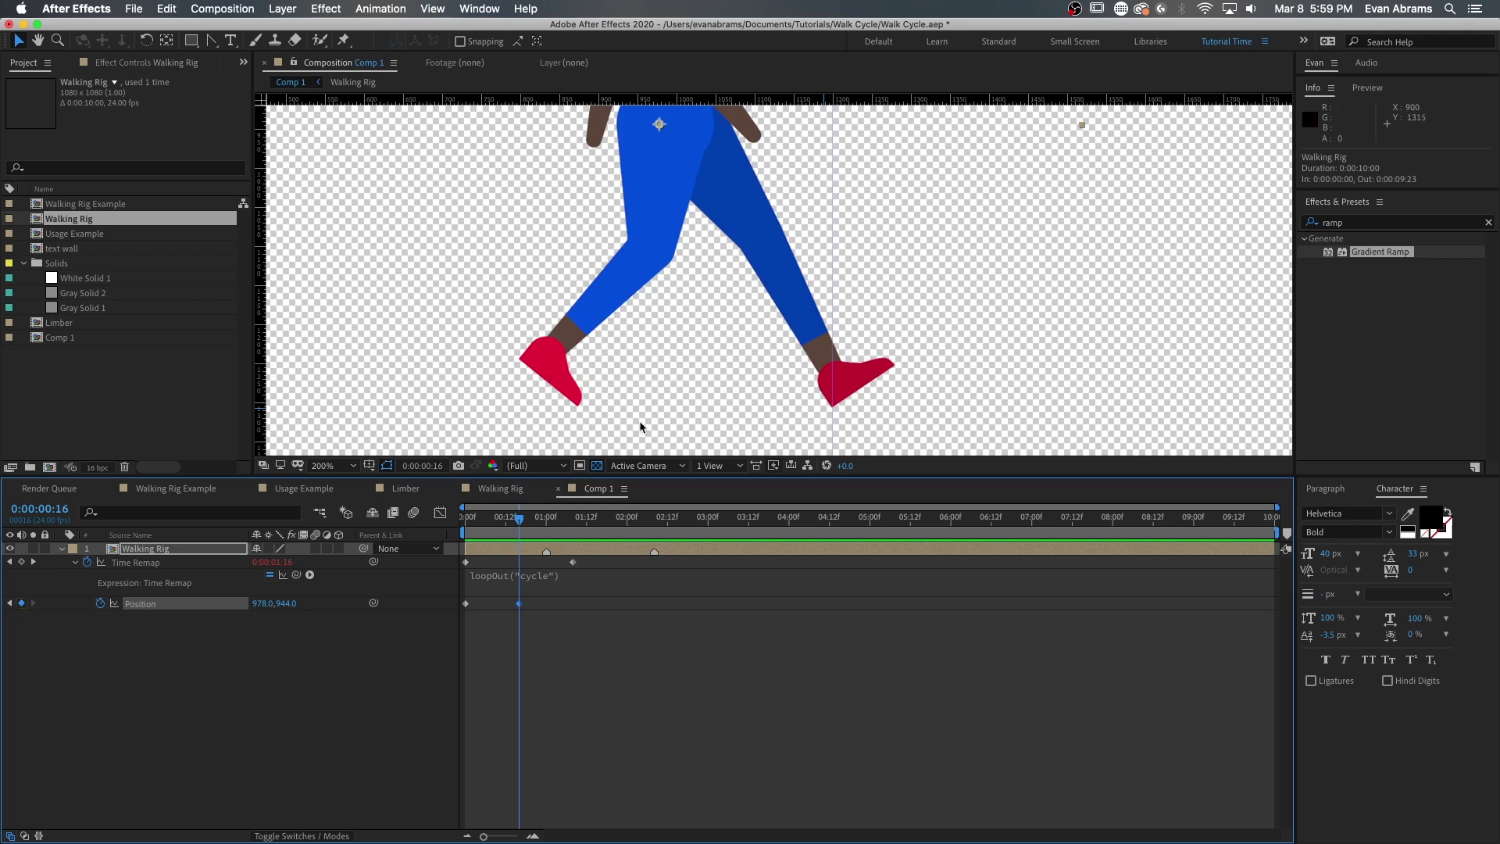
left_click_drag(684, 360, 984, 356)
Step: Extend the Walking Rig's position animation with loopOut("continue") and preview the walk from the start
left_click(100, 605, "alt")
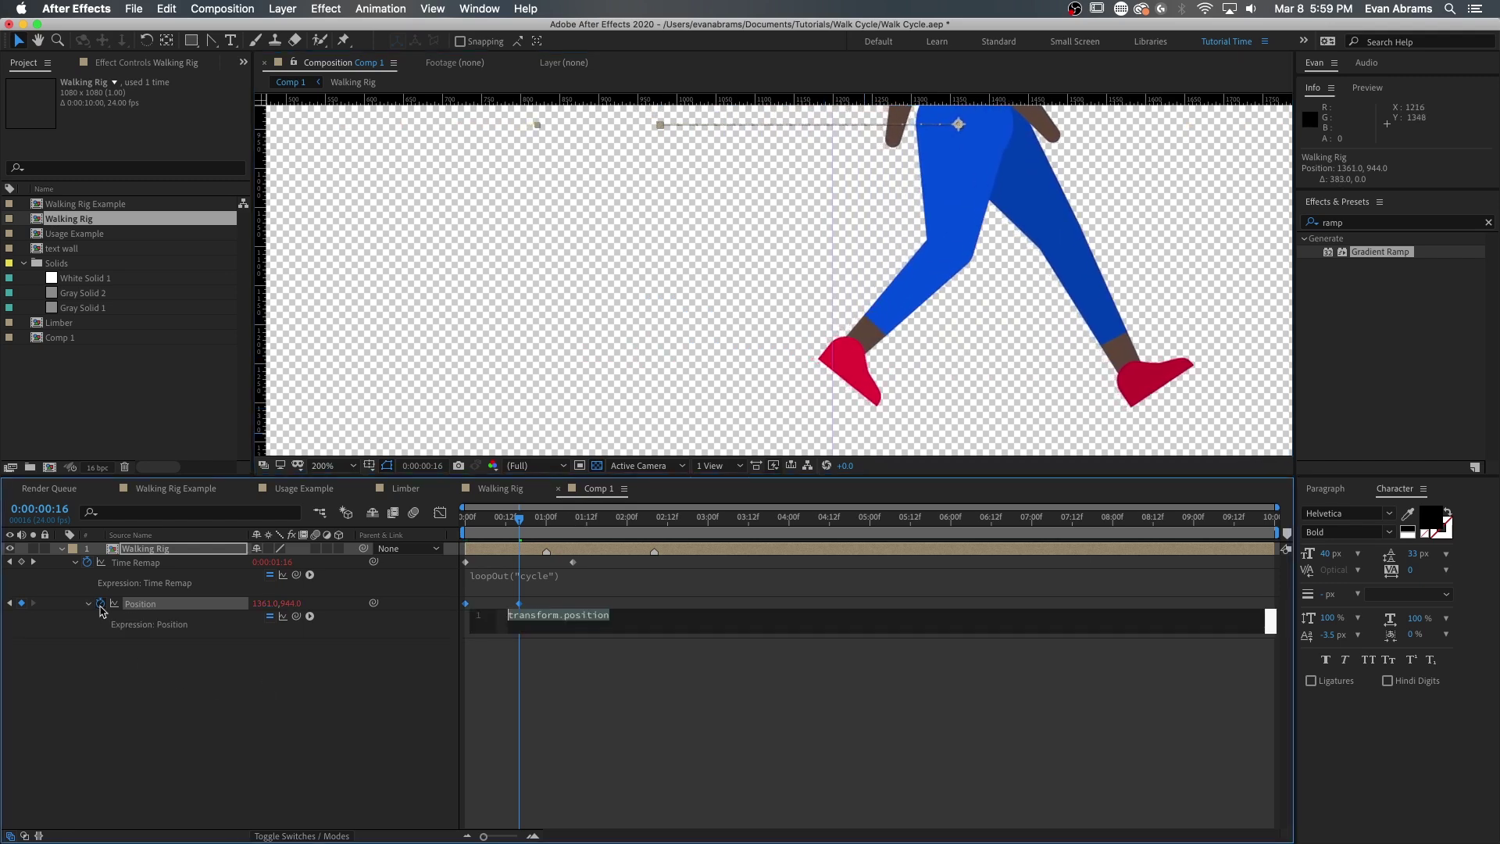
type("loopOut")
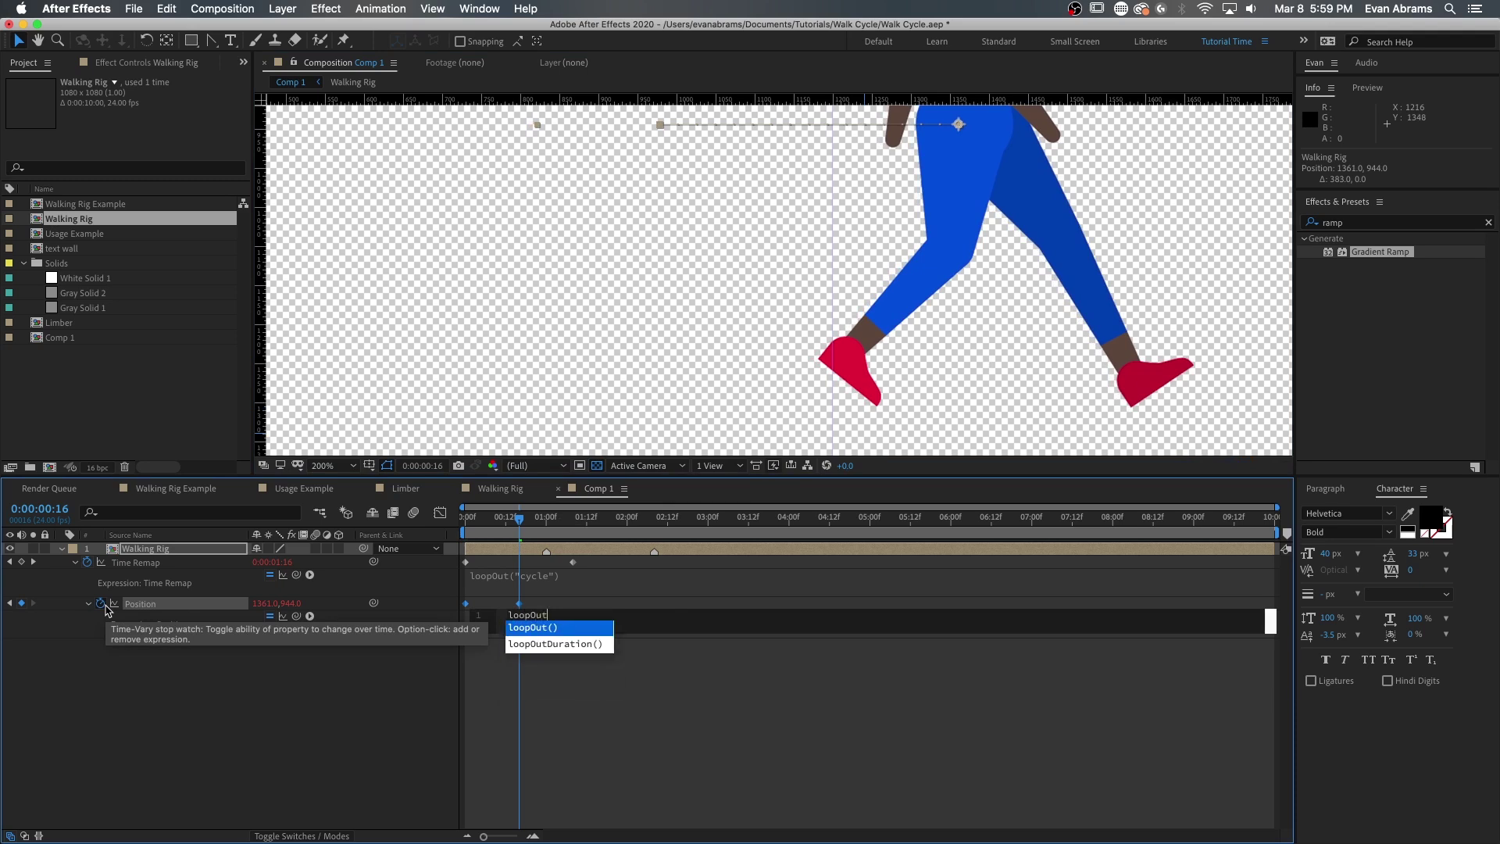
key("Return")
type("\"")
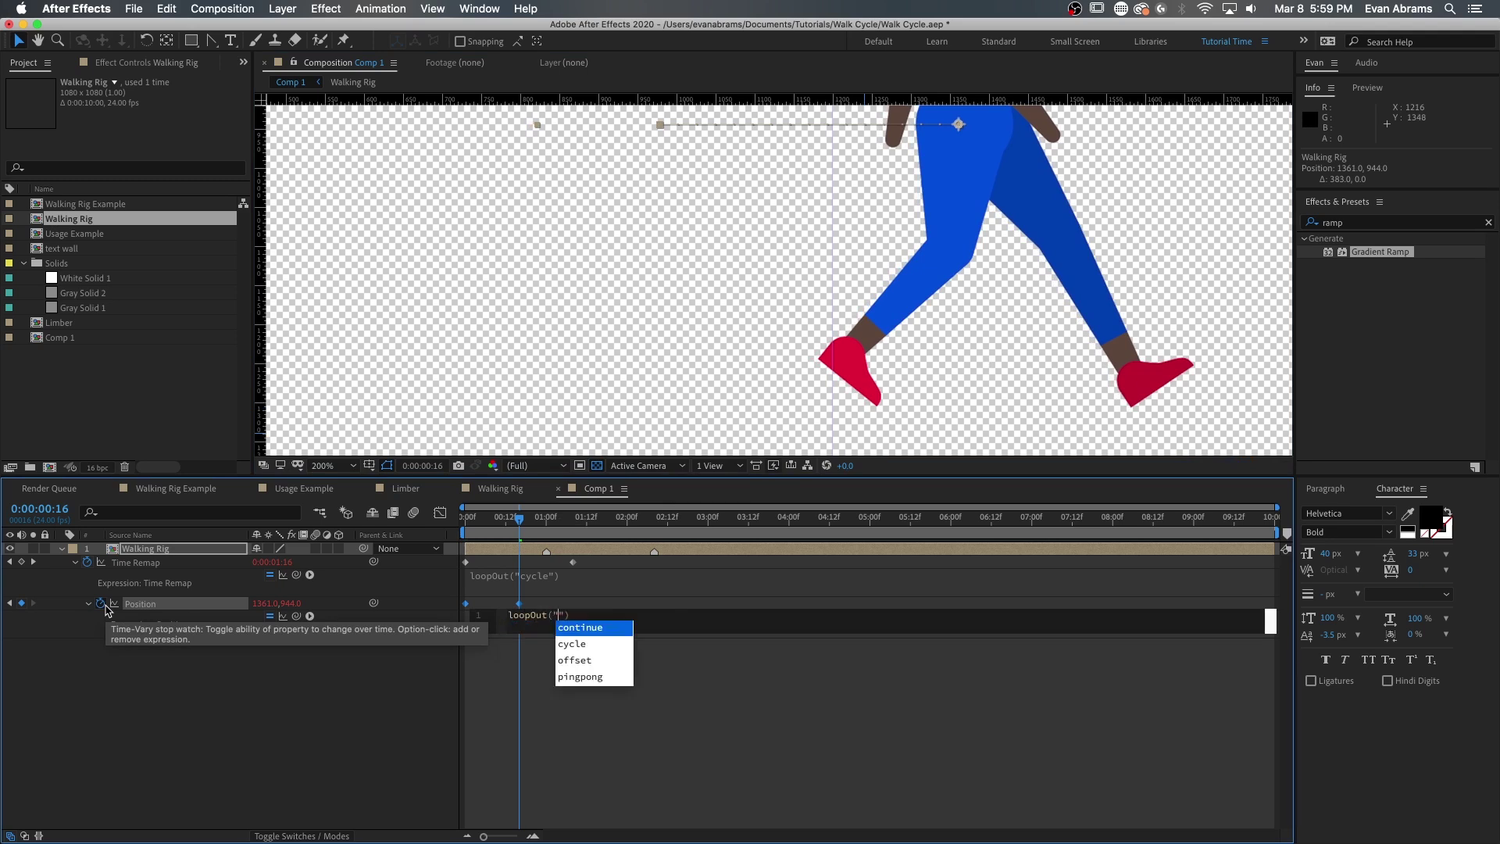
key("Return")
key("KP_Enter")
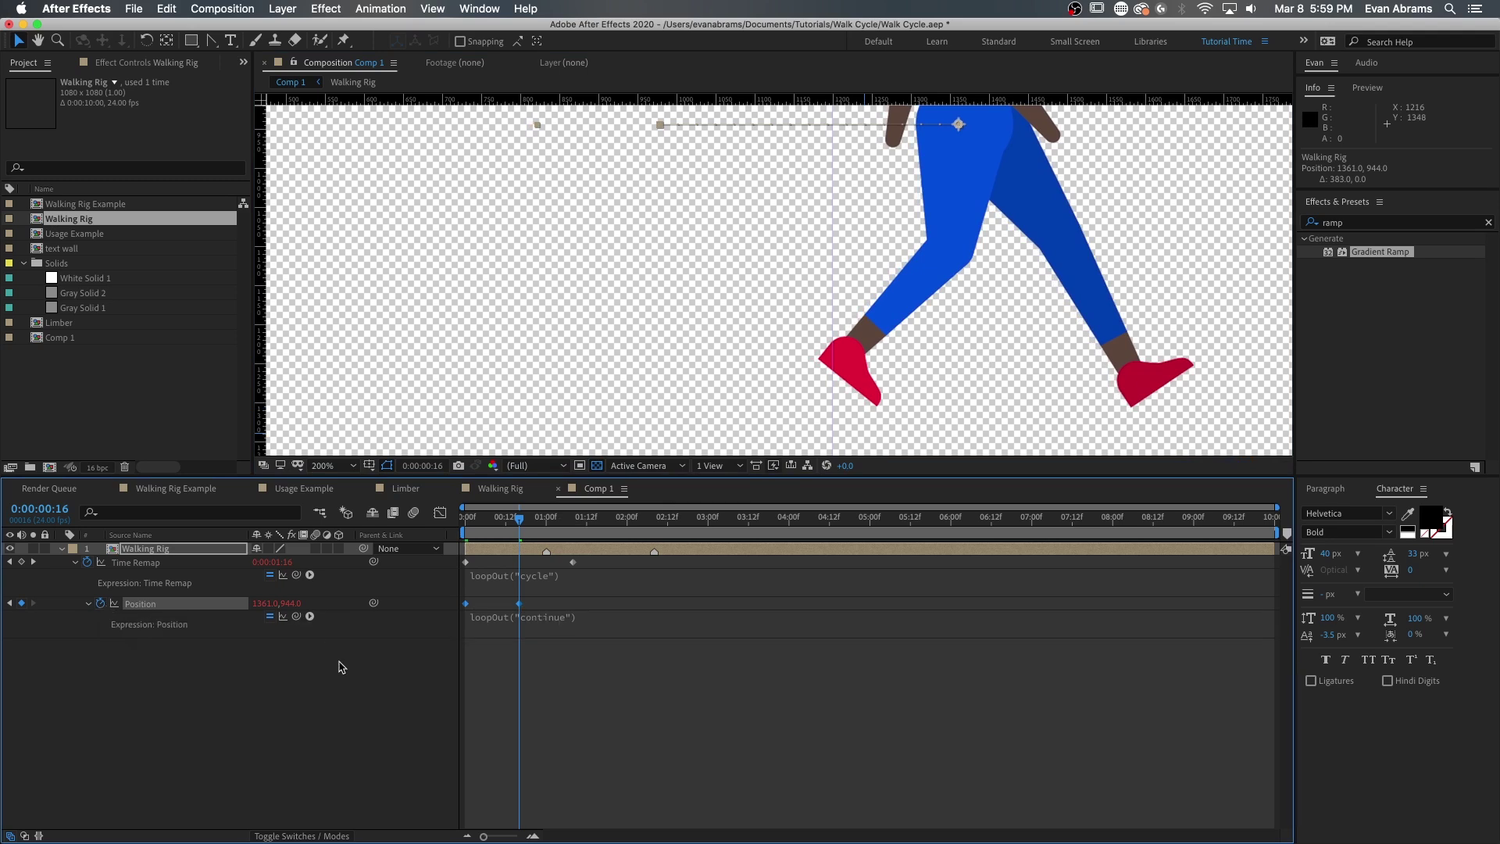
left_click(494, 656)
scroll(726, 224, "down", 4)
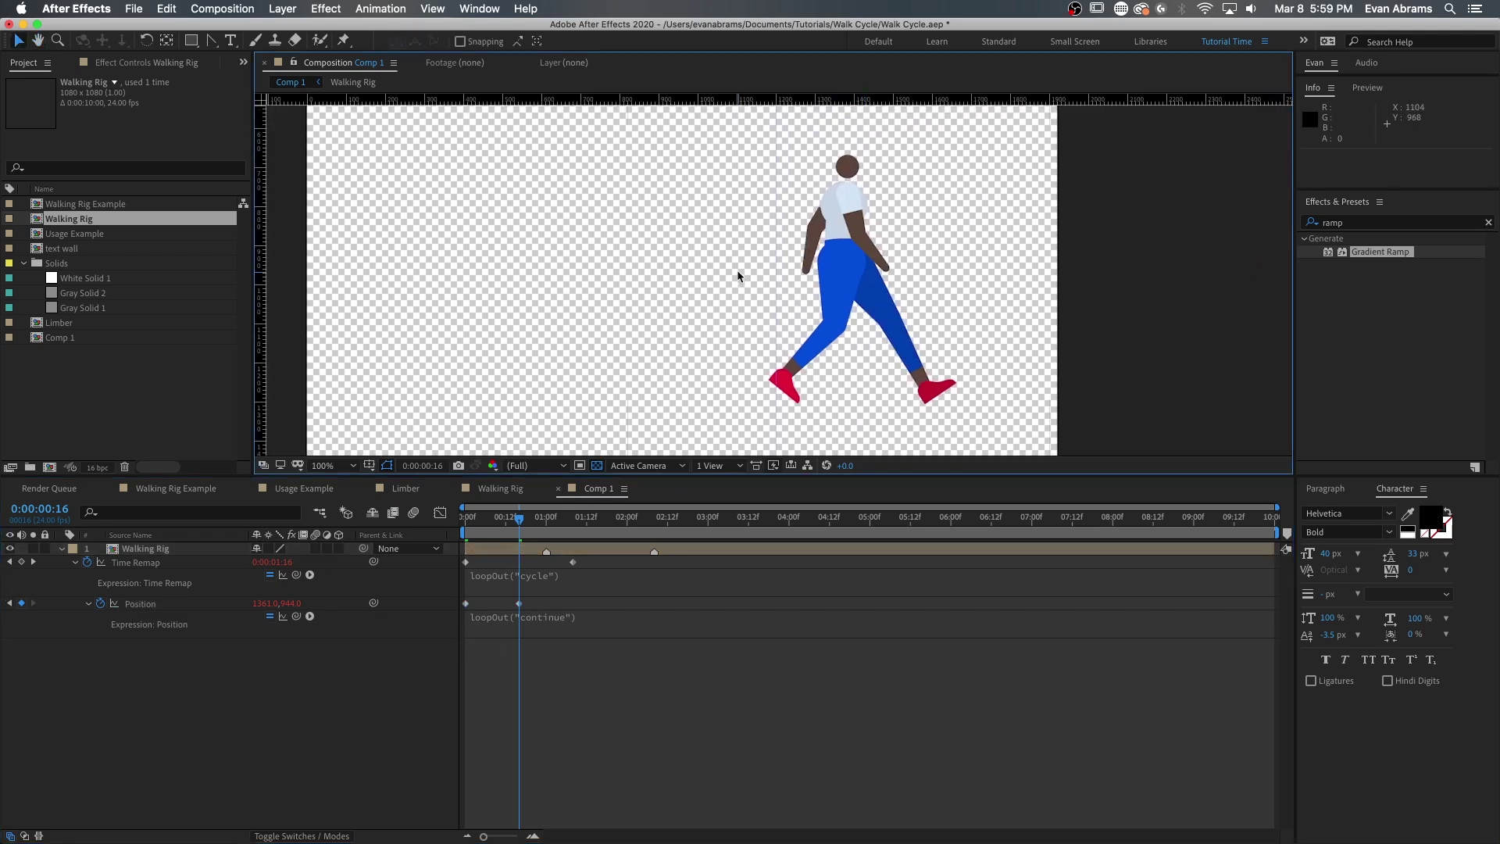
left_click_drag(516, 528, 356, 555)
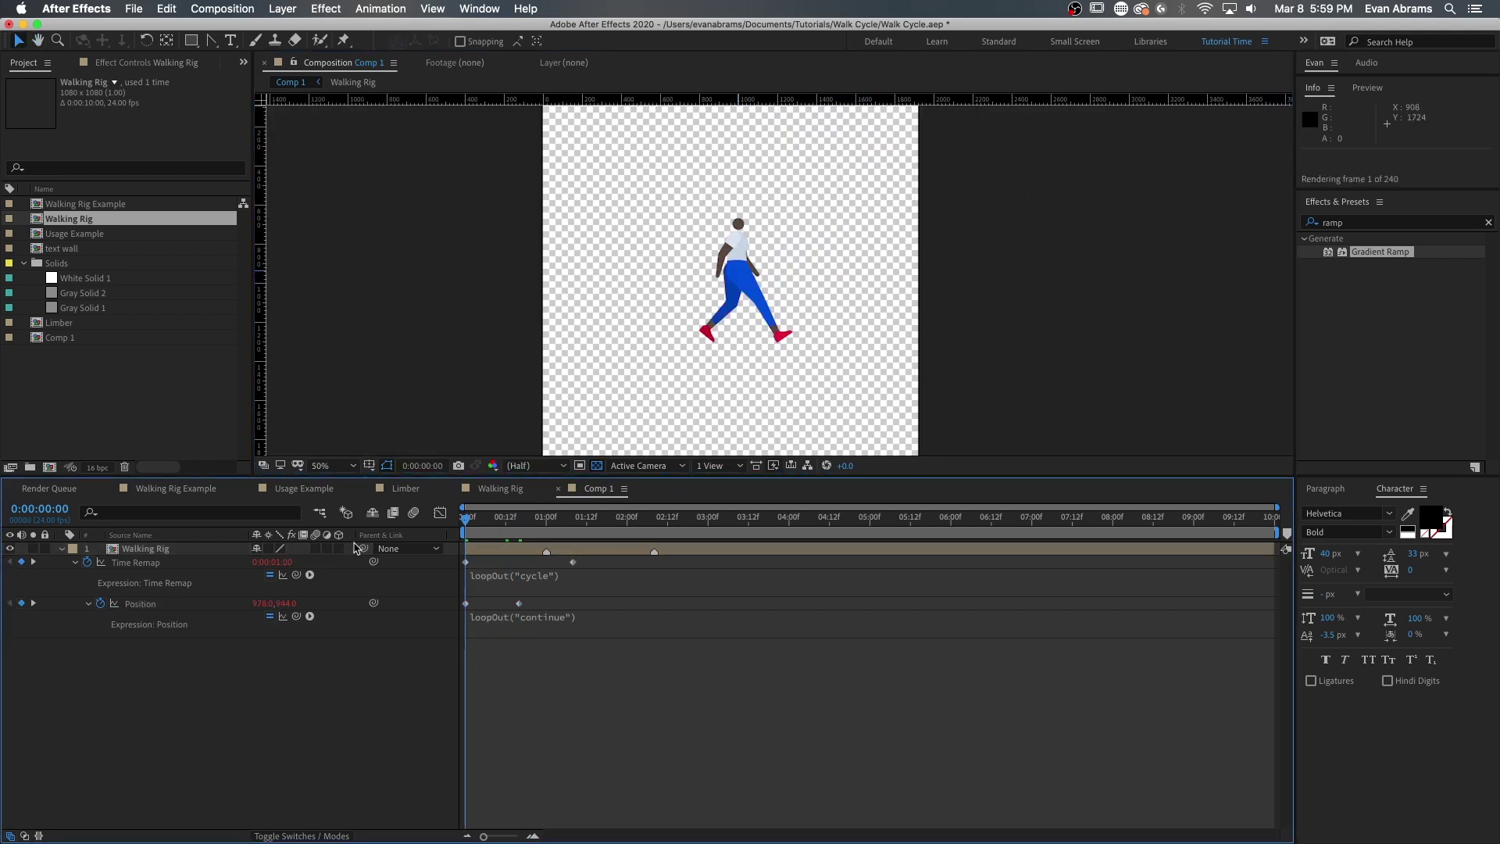
key("space")
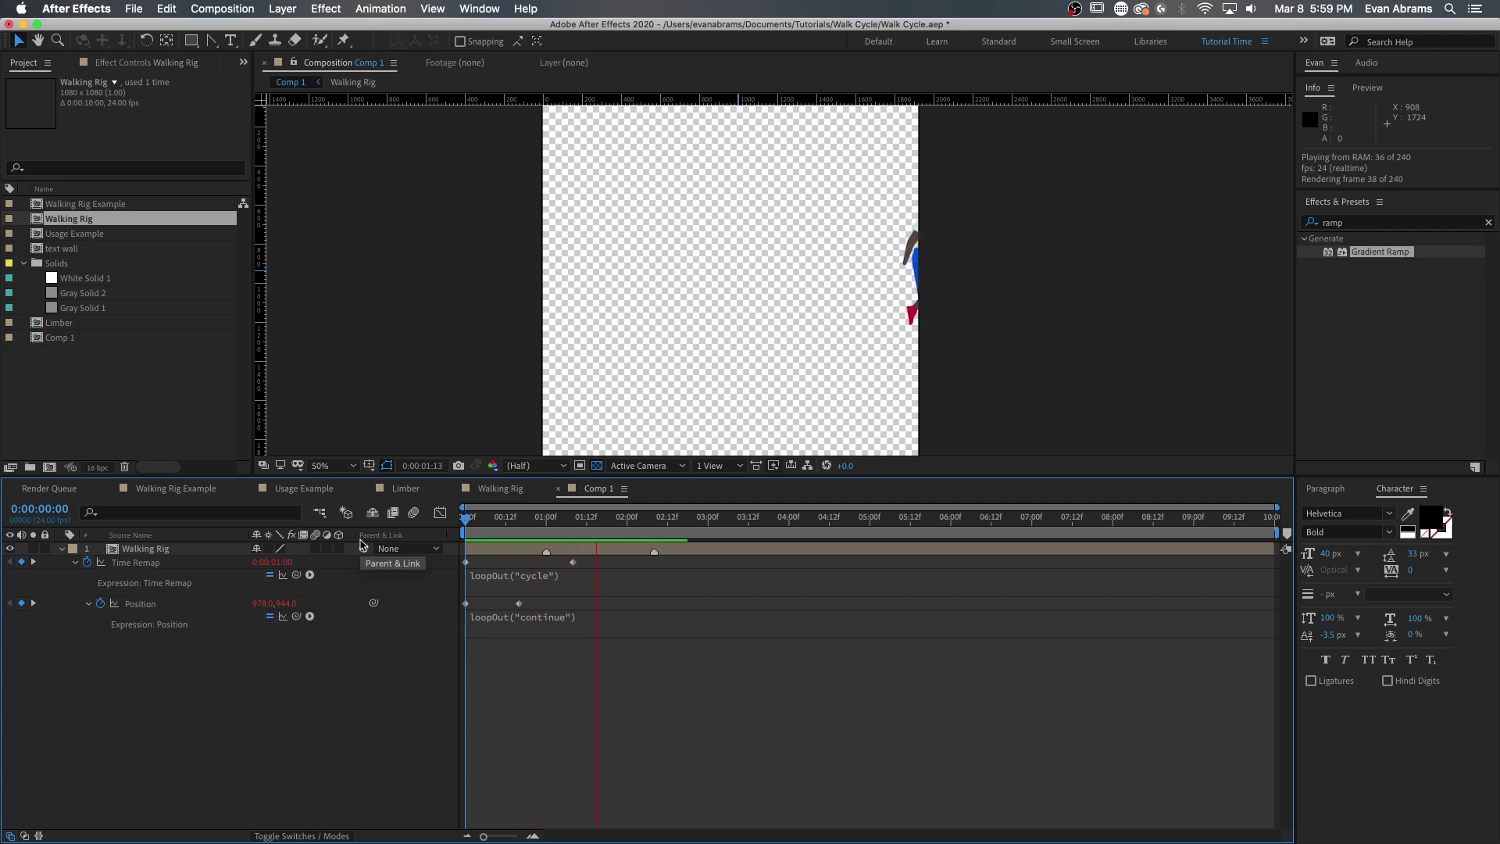
Step: Try starting the Walking Rig's motion path beyond the composition's left edge, preview it, and undo the position animation
left_click_drag(509, 520, 520, 521)
left_click(518, 603)
left_click_drag(519, 520, 459, 526)
key("space")
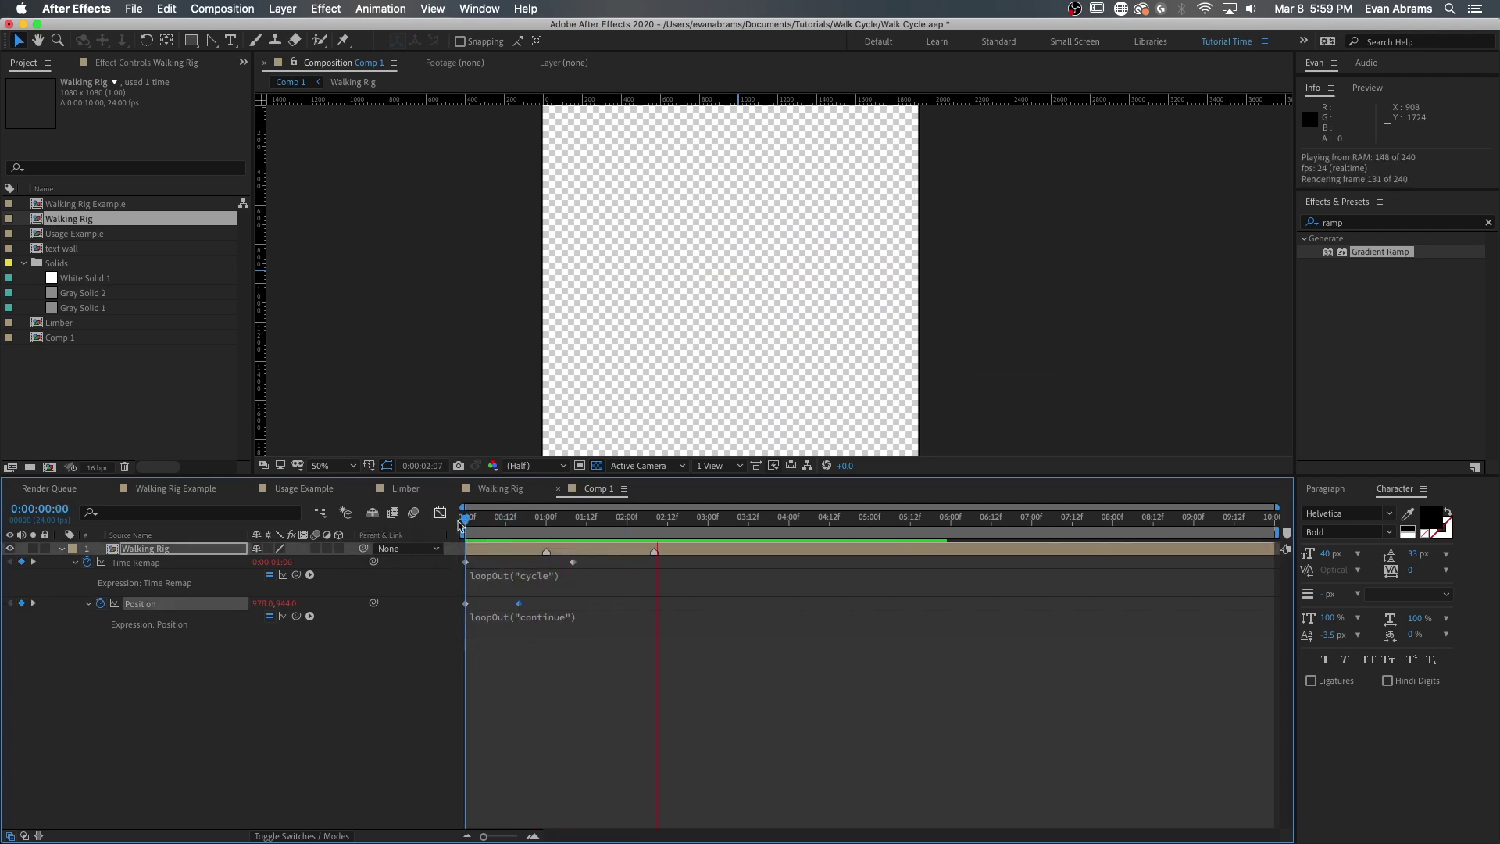
key("space")
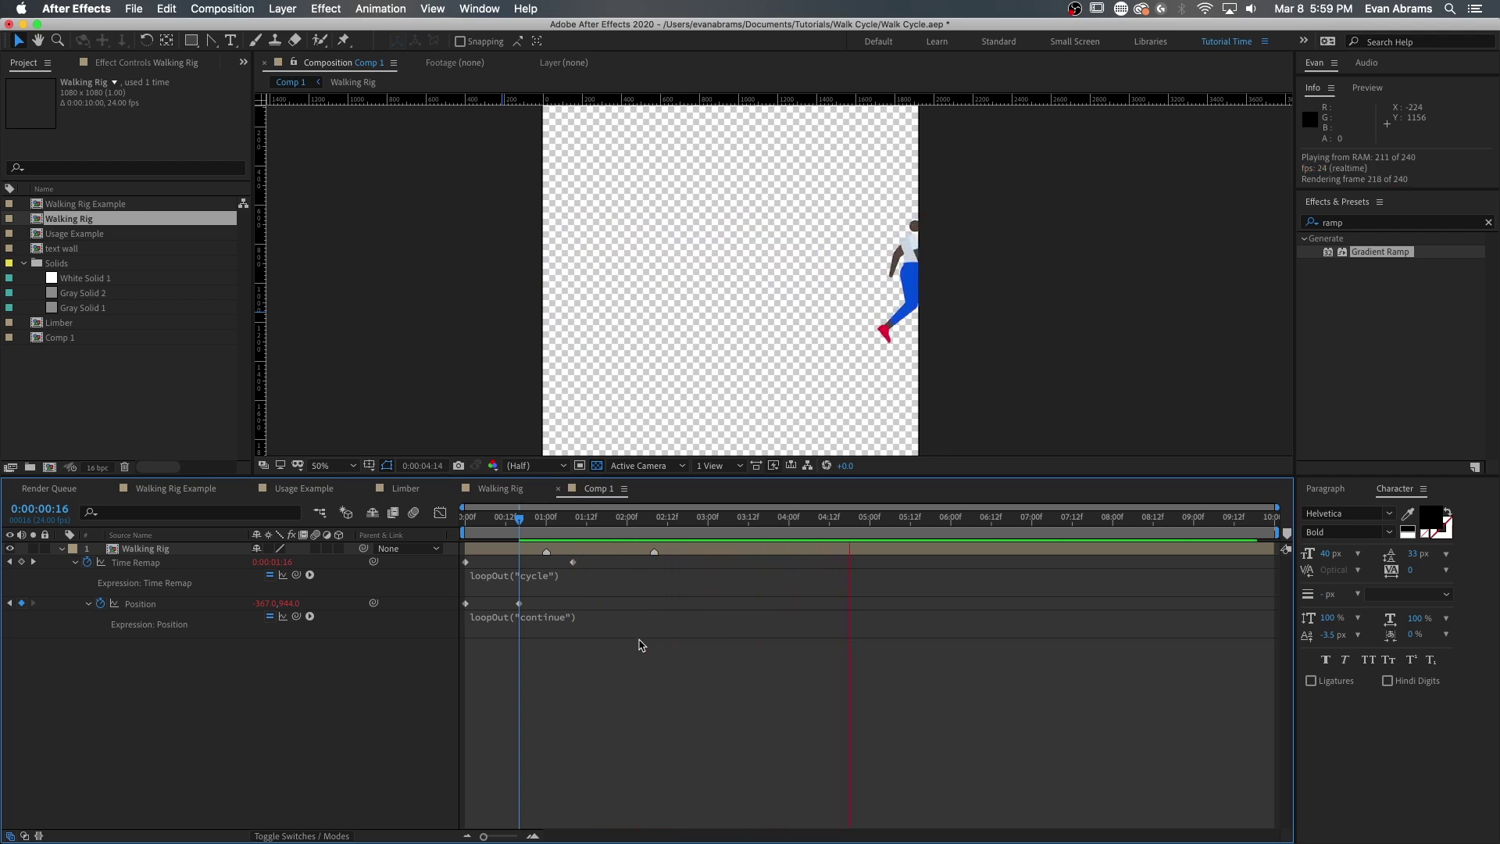
key("space")
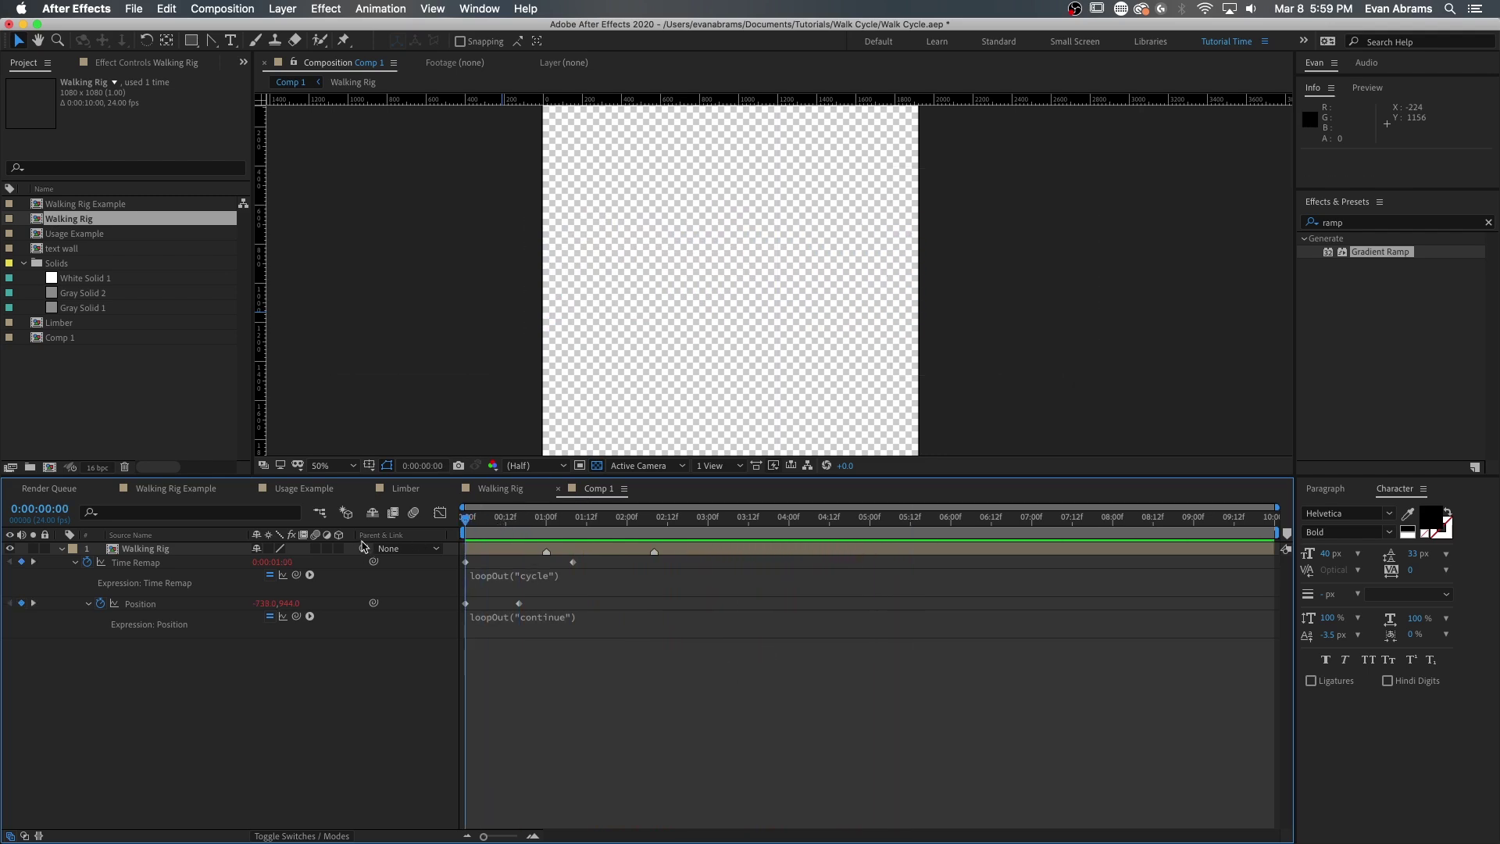
key("space")
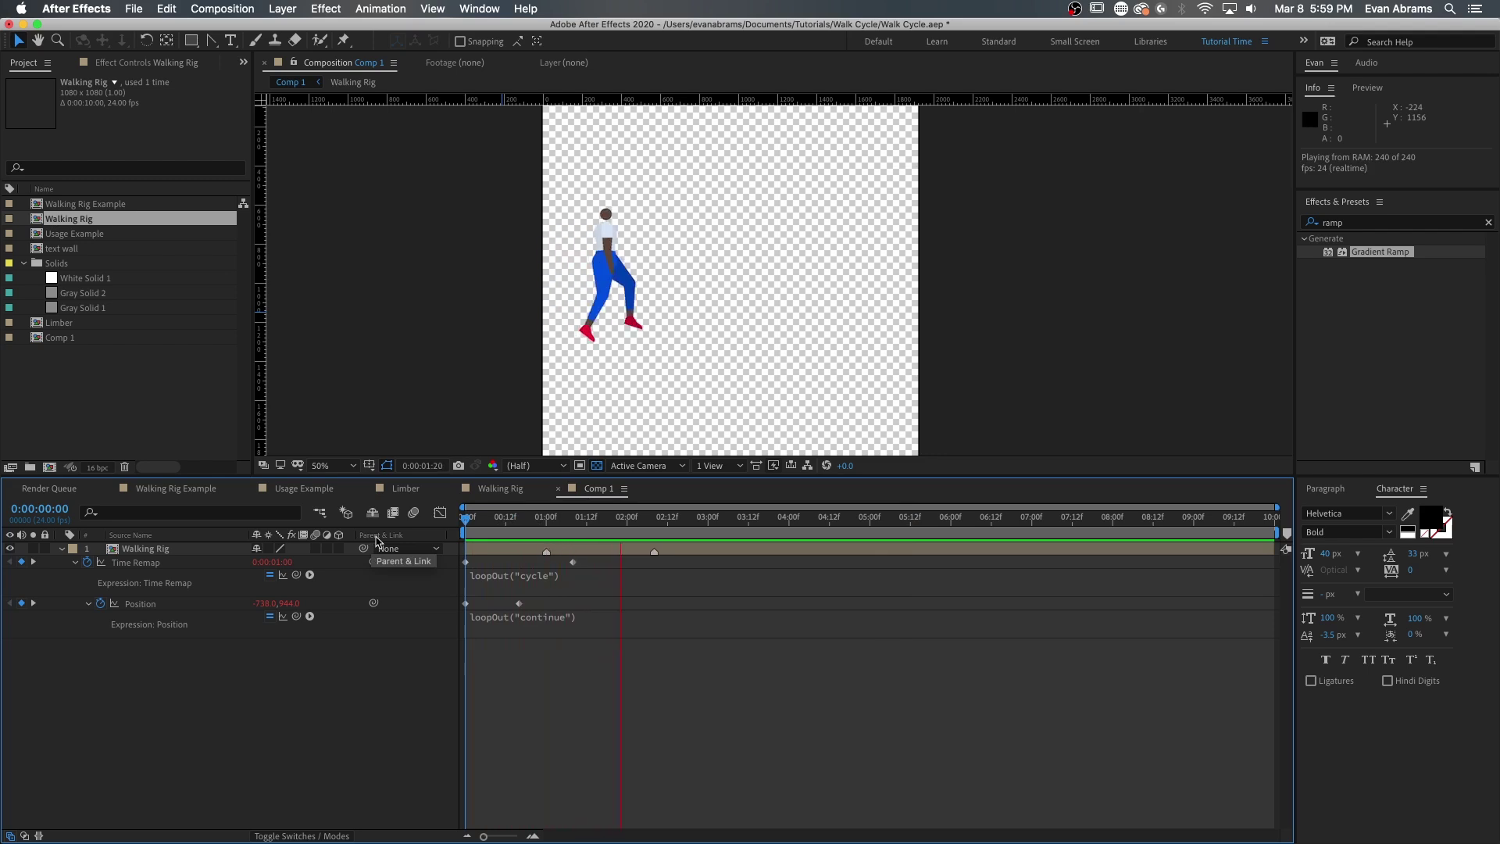
key("space")
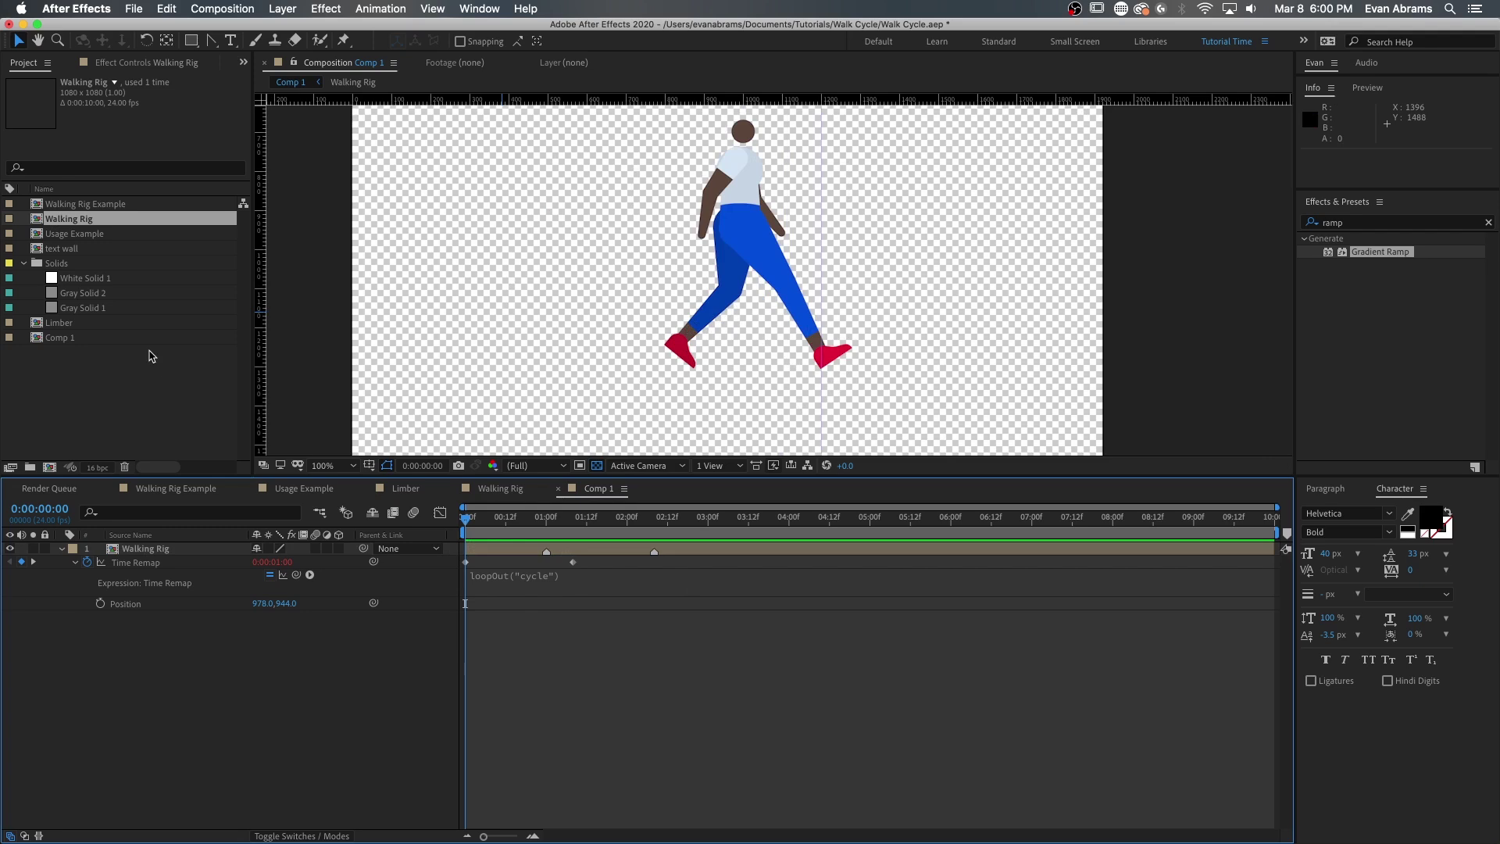
Step: Add Gray Solid 2 to the composition and lower it until its upper edge meets the character's feet
left_click(149, 352)
left_click_drag(92, 293, 728, 355)
left_click_drag(898, 180, 895, 391)
Step: Apply the Fractal Noise effect to the Gray Solid 2 ground layer
left_click(1399, 222)
type("frac")
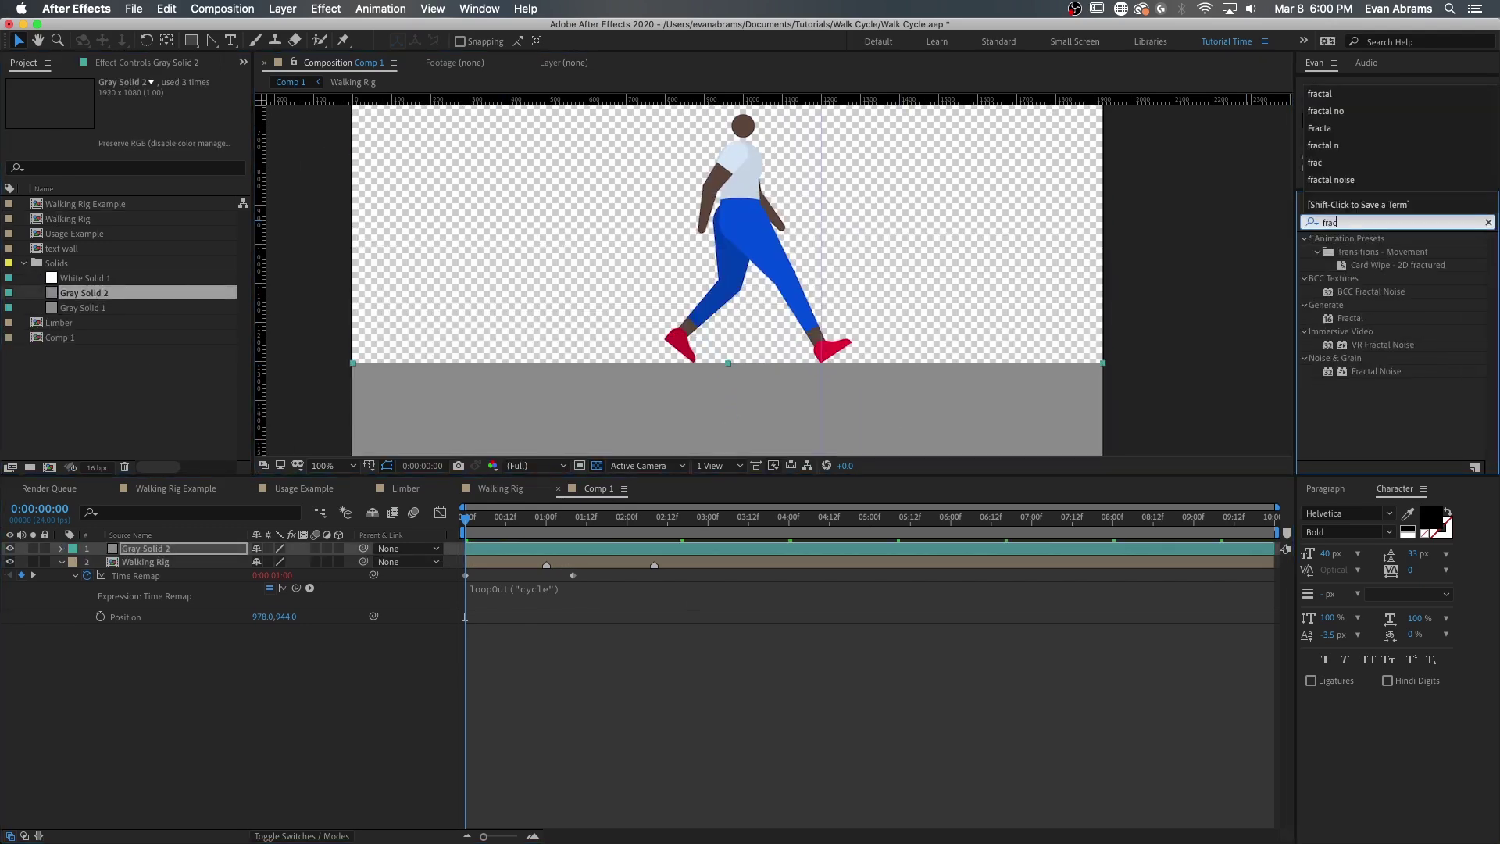
type("tal")
double_click(1375, 331)
Step: Keyframe the ground solid's position at 0:00:00:00 and 0:00:00:16, sliding it left by one step length
scroll(627, 321, "up", 2)
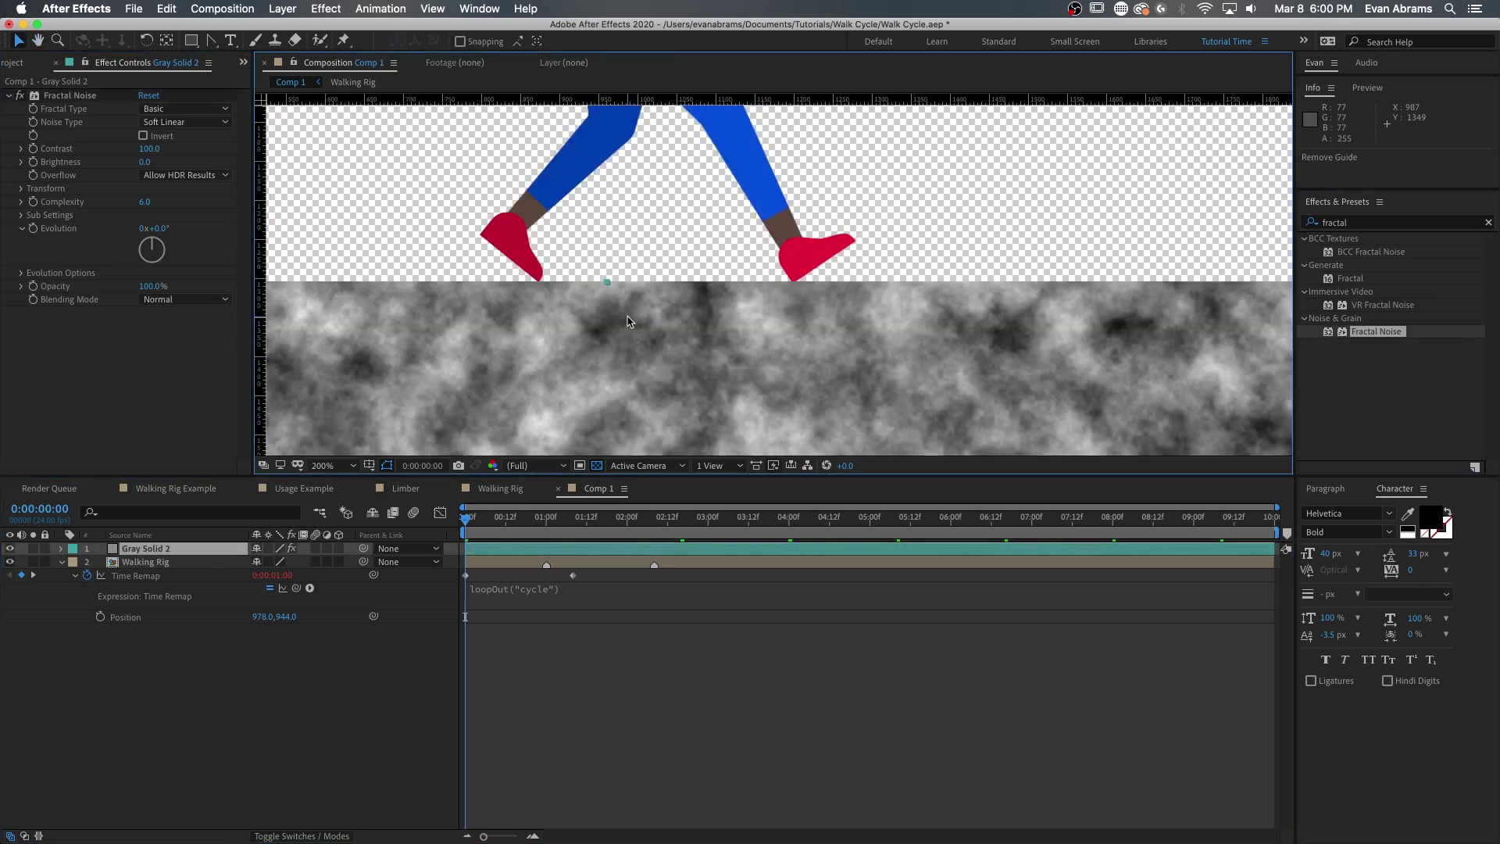
left_click_drag(789, 316, 626, 246)
scroll(759, 246, "down", 2)
key("alt+p")
key("shift+Page_Down")
key("Page_Down")
key("Page_Down")
key("Page_Down")
key("Page_Down")
key("Page_Down")
key("Page_Down")
Step: Extend the ground solid's position animation with the expression loopOut("continue")
left_click(100, 561, "alt")
type("loopOut(\"continue\")")
left_click(664, 703)
scroll(675, 282, "down", 1)
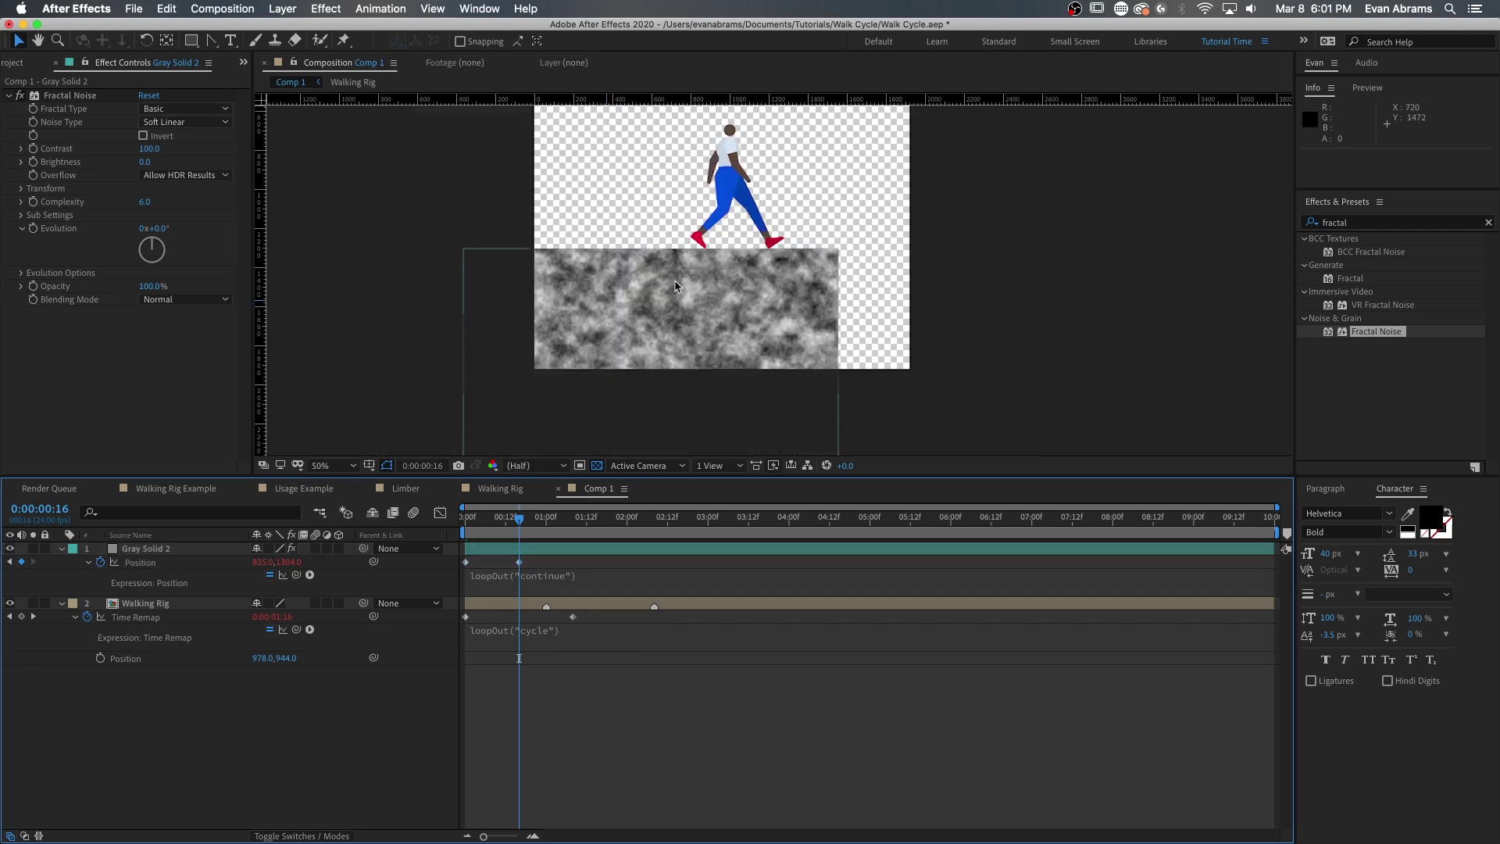
Step: Shift the ground solid's motion path to the right and preview the walk over the moving ground from the start
left_click_drag(518, 518, 503, 518)
left_click(677, 286)
left_click_drag(860, 354, 1001, 358)
key("Home")
key("space")
scroll(701, 250, "up", 1)
key("space")
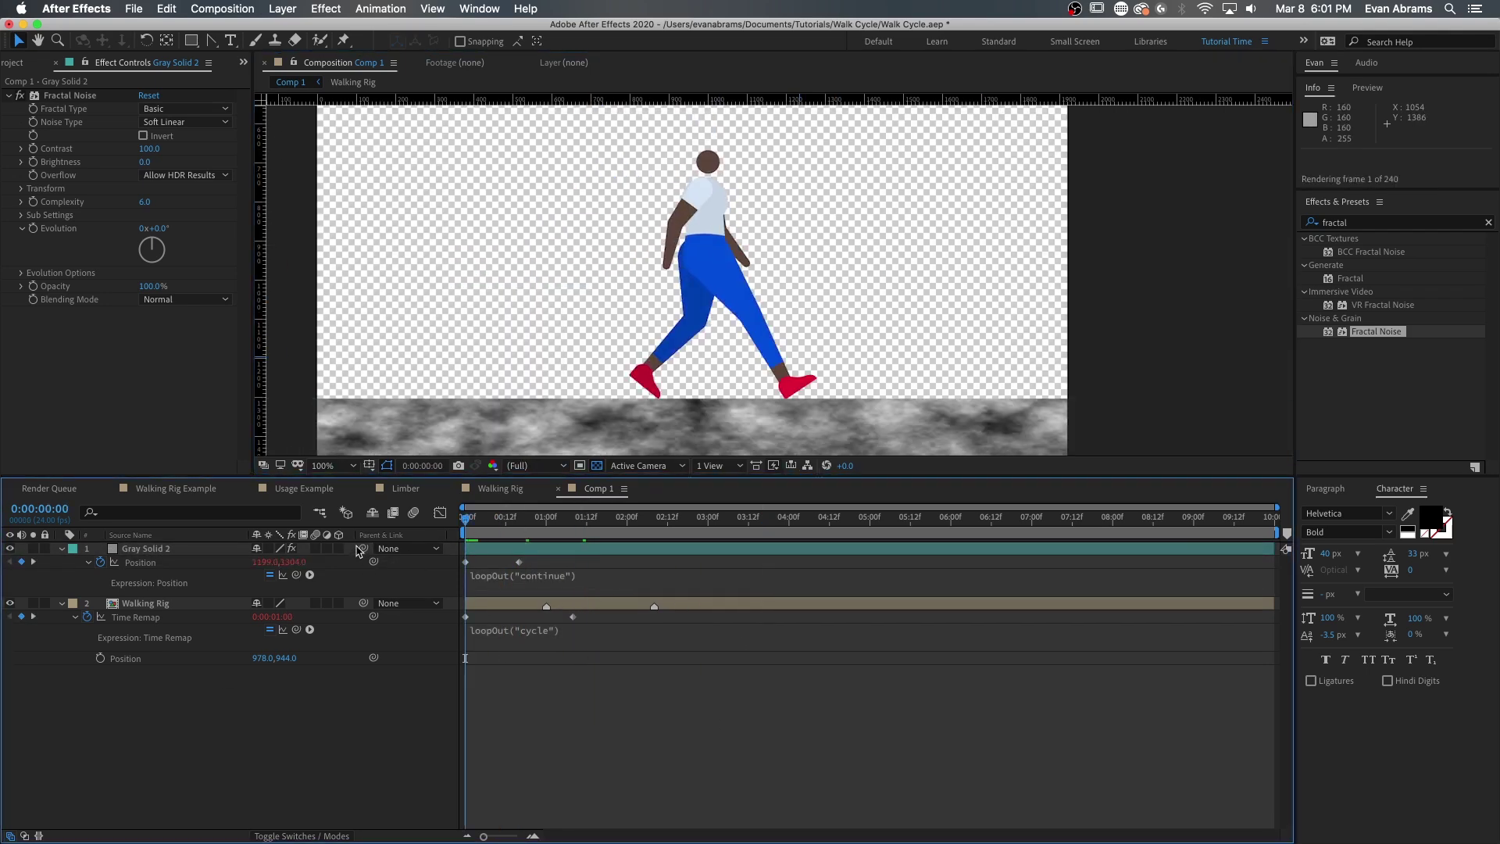